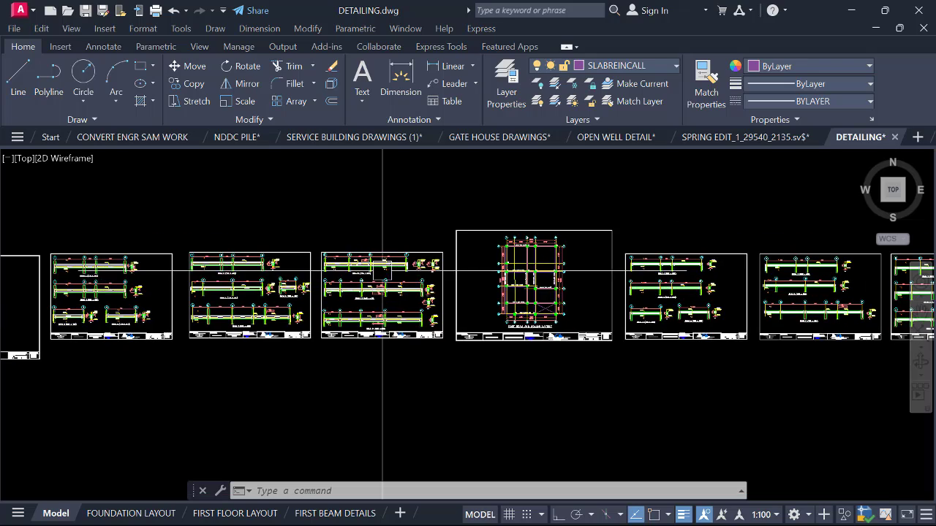
Examine the first floor beam details on sheet 08, covering beams 9, 10 and 11.
{"action": "scroll", "coordinate": [315, 288], "scroll_direction": "up", "scroll_amount": 2}
{"action": "scroll", "coordinate": [350, 296], "scroll_direction": "up", "scroll_amount": 4}
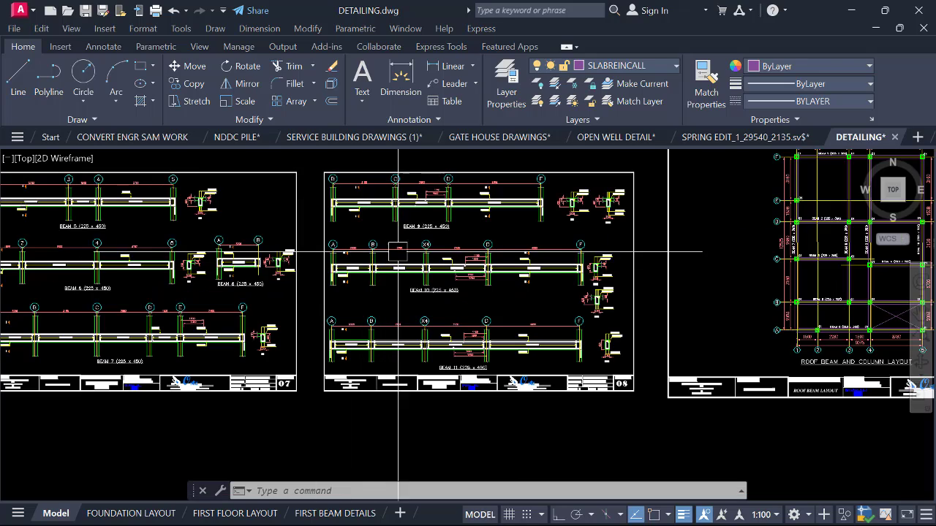
{"action": "scroll", "coordinate": [379, 261], "scroll_direction": "down", "scroll_amount": 2}
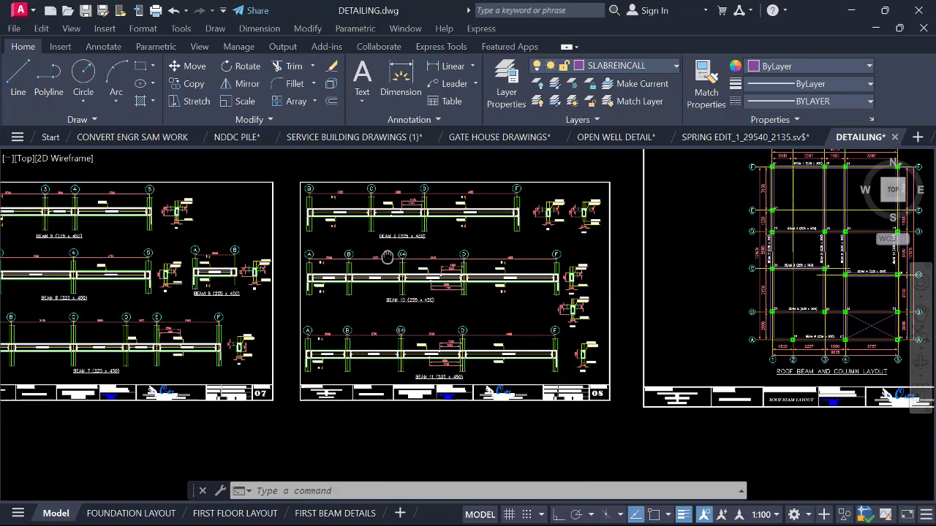
{"action": "middle_click_drag", "start_coordinate": [379, 261], "coordinate": [362, 266]}
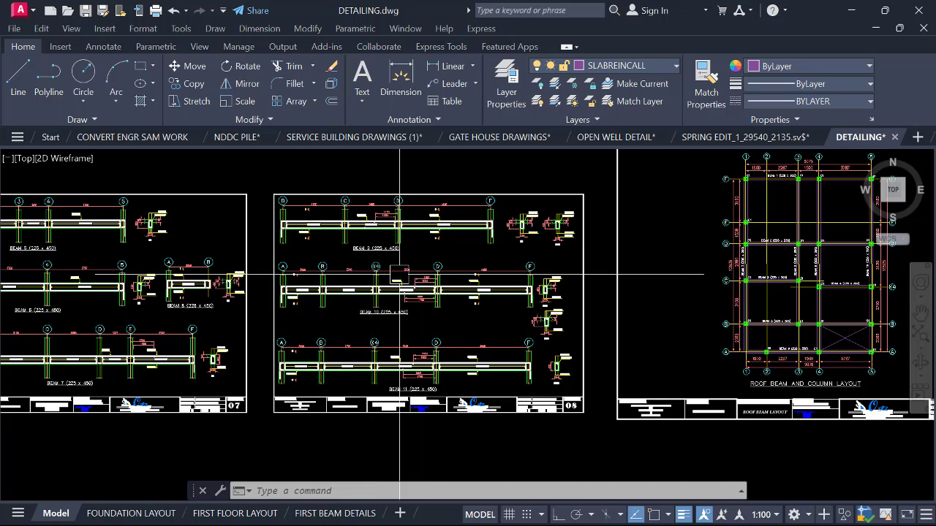
{"action": "scroll", "coordinate": [400, 275], "scroll_direction": "up", "scroll_amount": 4}
{"action": "scroll", "coordinate": [402, 274], "scroll_direction": "down", "scroll_amount": 2}
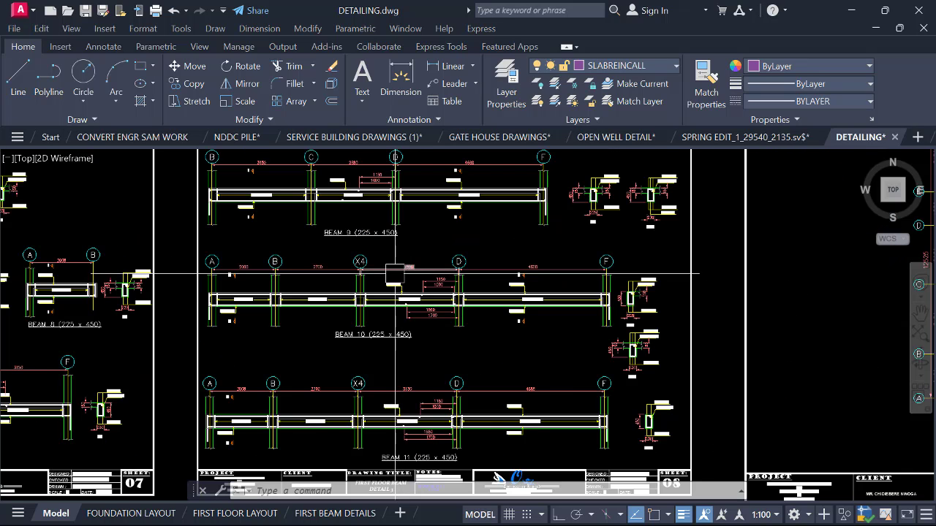
{"action": "scroll", "coordinate": [395, 274], "scroll_direction": "down", "scroll_amount": 2}
{"action": "scroll", "coordinate": [389, 258], "scroll_direction": "up", "scroll_amount": 2}
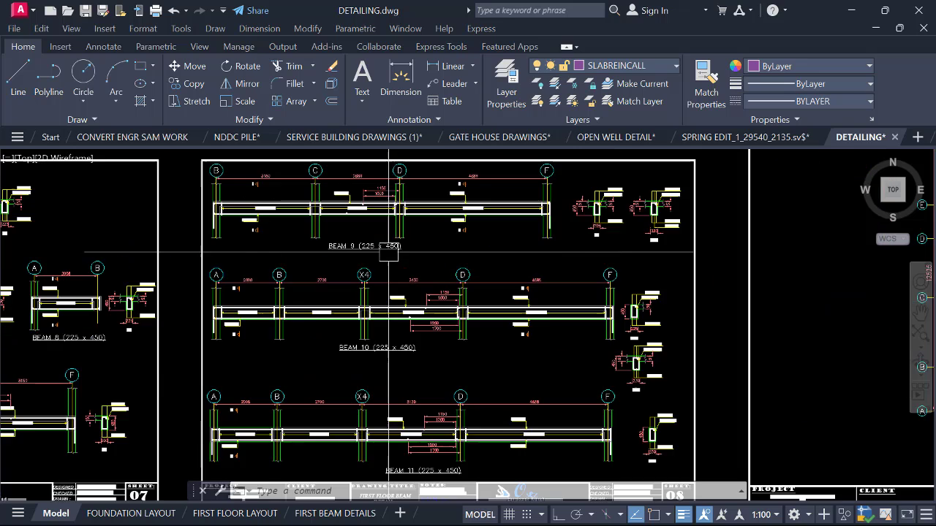
{"action": "scroll", "coordinate": [397, 257], "scroll_direction": "down", "scroll_amount": 2}
{"action": "scroll", "coordinate": [409, 257], "scroll_direction": "up", "scroll_amount": 2}
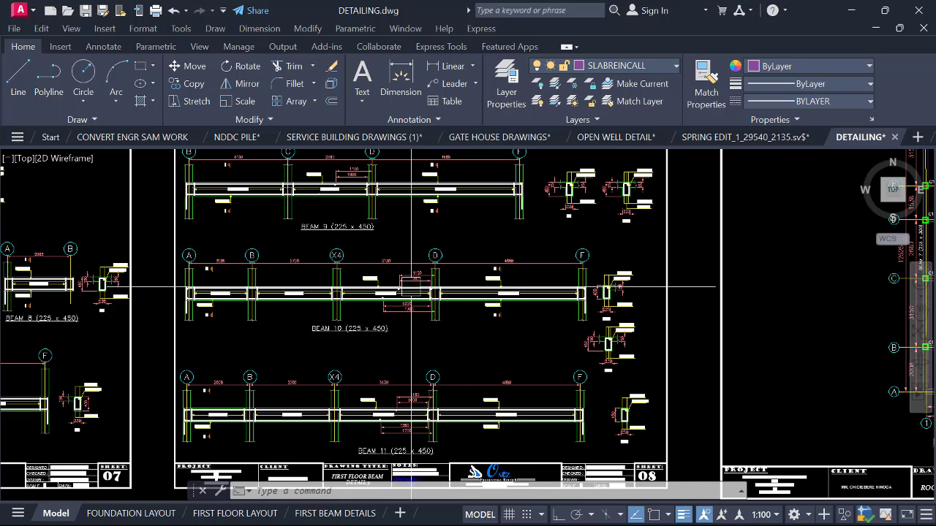
{"action": "scroll", "coordinate": [370, 230], "scroll_direction": "down", "scroll_amount": 2}
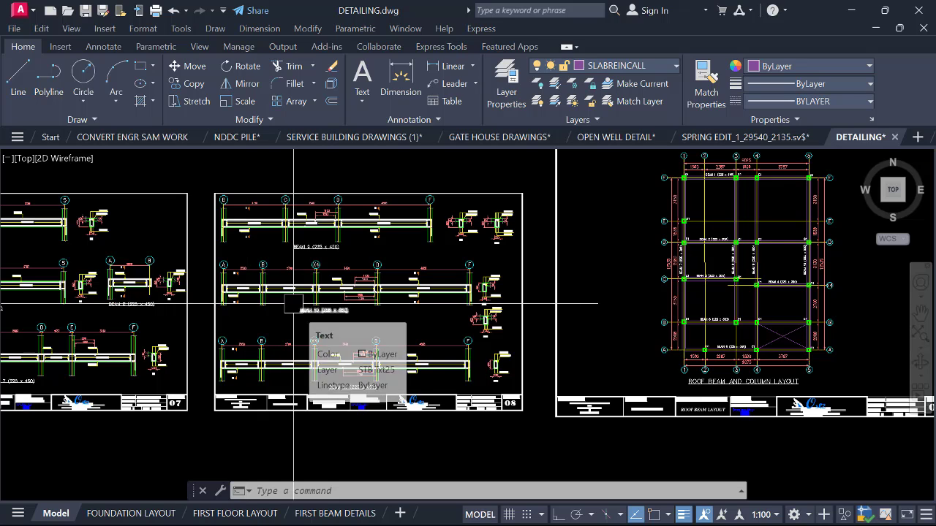
Review the roof beam detail sheets 10 to 12 and the stair detail sheet at the end of the row.
{"action": "scroll", "coordinate": [315, 313], "scroll_direction": "down", "scroll_amount": 3}
{"action": "scroll", "coordinate": [511, 325], "scroll_direction": "up", "scroll_amount": 5}
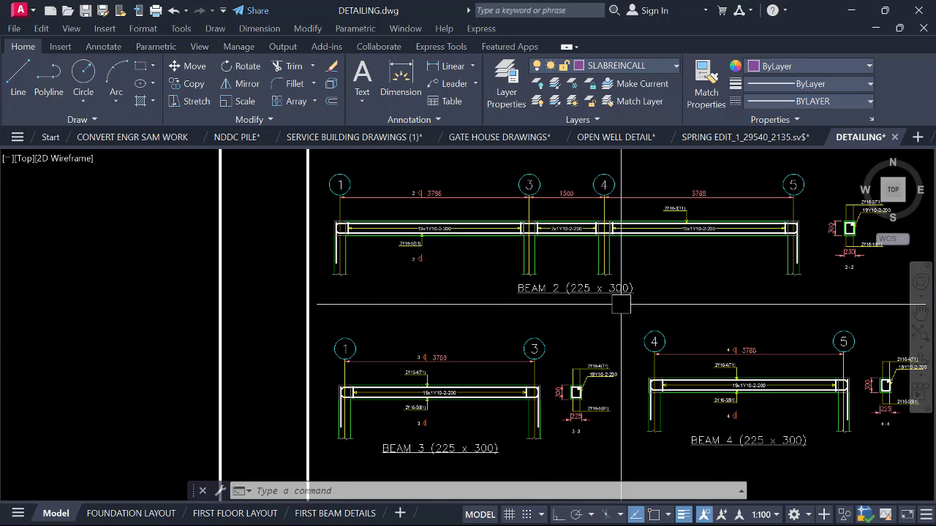
{"action": "scroll", "coordinate": [375, 320], "scroll_direction": "down", "scroll_amount": 3}
{"action": "mouse_move", "coordinate": [634, 323]}
{"action": "middle_mouse_down"}
{"action": "mouse_move", "coordinate": [483, 315]}
{"action": "mouse_move", "coordinate": [477, 306]}
{"action": "middle_mouse_up"}
{"action": "middle_click_drag", "start_coordinate": [587, 315], "coordinate": [427, 308]}
{"action": "scroll", "coordinate": [427, 308], "scroll_direction": "down", "scroll_amount": 1}
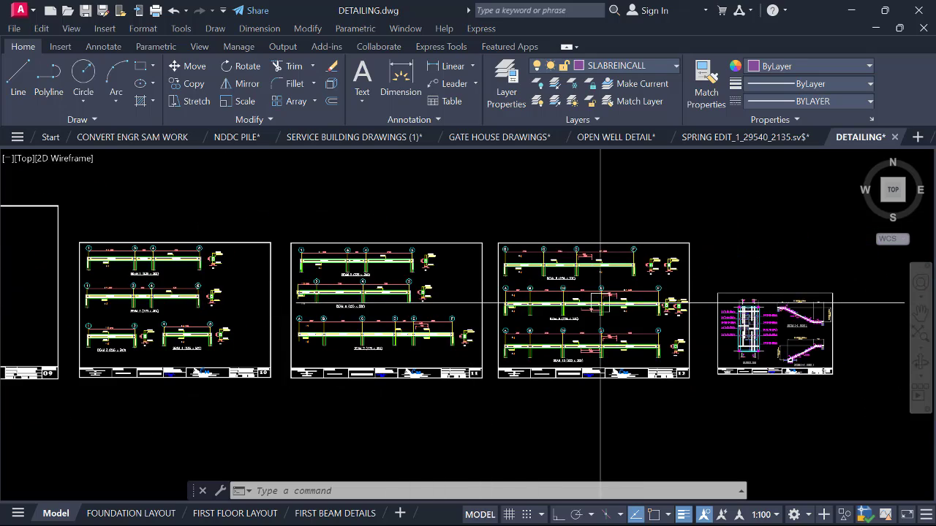
{"action": "scroll", "coordinate": [497, 309], "scroll_direction": "up", "scroll_amount": 2}
{"action": "scroll", "coordinate": [564, 278], "scroll_direction": "down", "scroll_amount": 1}
{"action": "scroll", "coordinate": [688, 325], "scroll_direction": "down", "scroll_amount": 2}
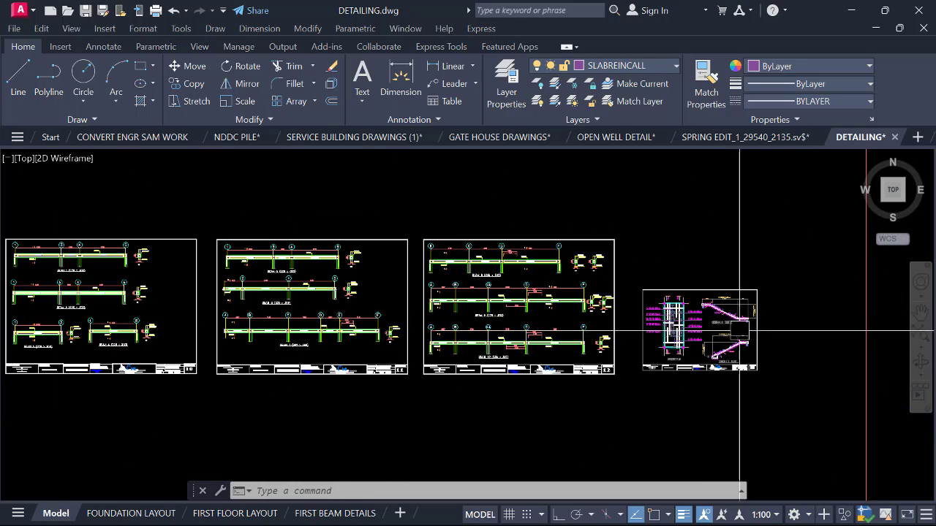
{"action": "scroll", "coordinate": [687, 323], "scroll_direction": "up", "scroll_amount": 6}
{"action": "scroll", "coordinate": [731, 307], "scroll_direction": "down", "scroll_amount": 6}
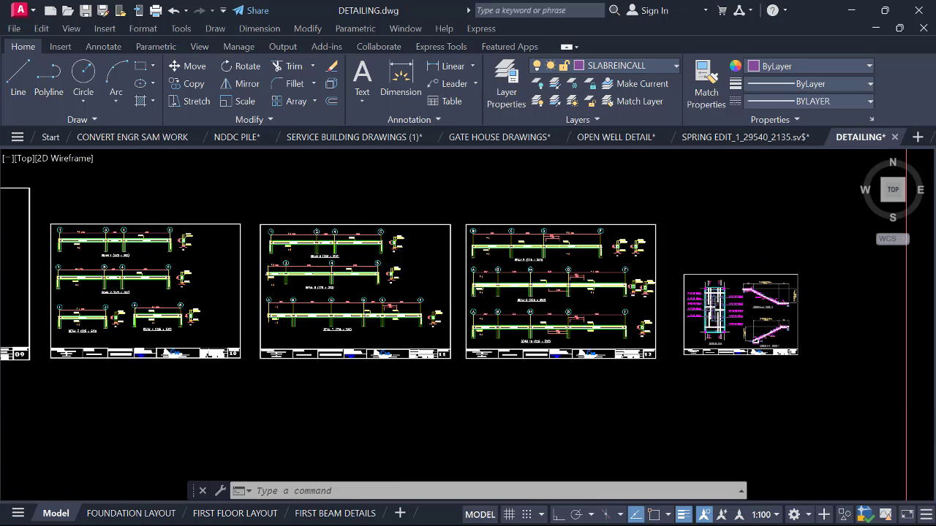
Look back along the row of sheets and inspect the first floor beam details on sheets 06 and 07.
{"action": "scroll", "coordinate": [456, 307], "scroll_direction": "up", "scroll_amount": 1}
{"action": "scroll", "coordinate": [456, 307], "scroll_direction": "down", "scroll_amount": 1}
{"action": "scroll", "coordinate": [456, 307], "scroll_direction": "down", "scroll_amount": 1}
{"action": "scroll", "coordinate": [396, 183], "scroll_direction": "up", "scroll_amount": 1}
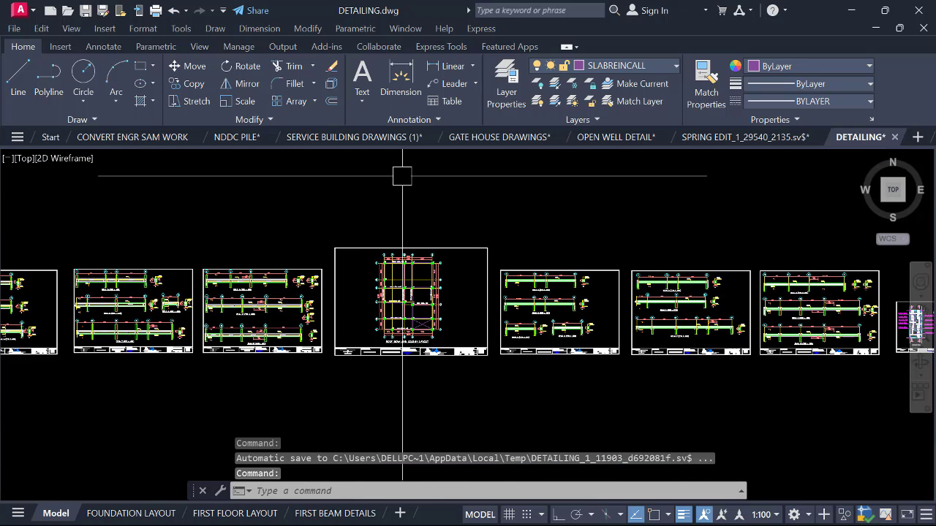
{"action": "scroll", "coordinate": [439, 303], "scroll_direction": "down", "scroll_amount": 2}
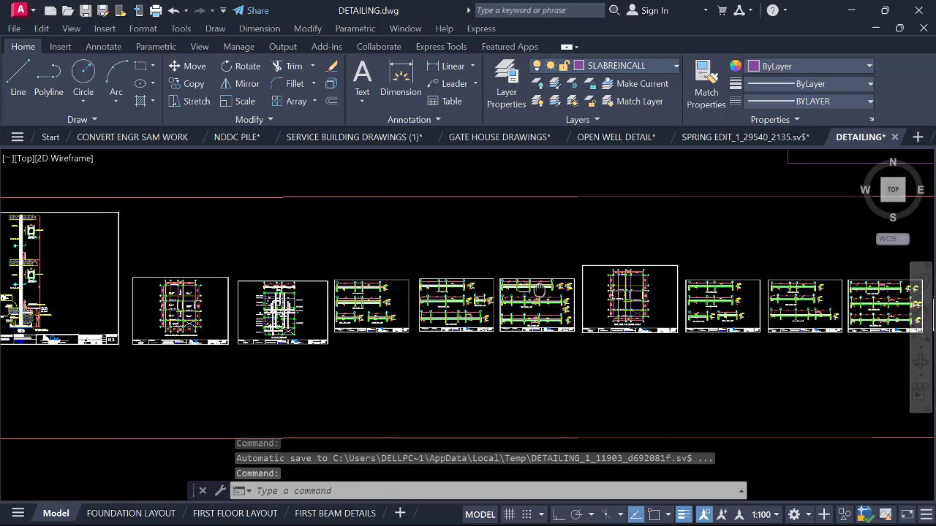
{"action": "scroll", "coordinate": [300, 306], "scroll_direction": "down", "scroll_amount": 1}
{"action": "scroll", "coordinate": [322, 305], "scroll_direction": "up", "scroll_amount": 5}
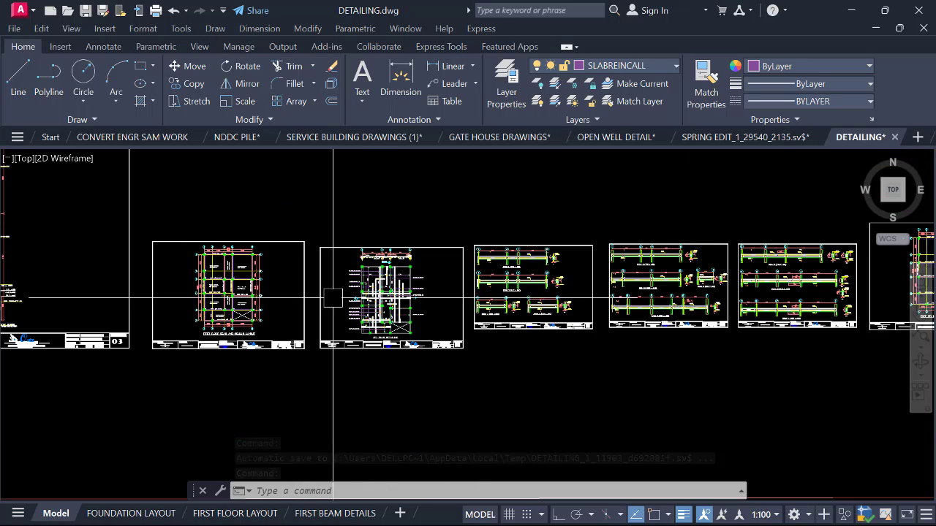
{"action": "scroll", "coordinate": [560, 281], "scroll_direction": "down", "scroll_amount": 2}
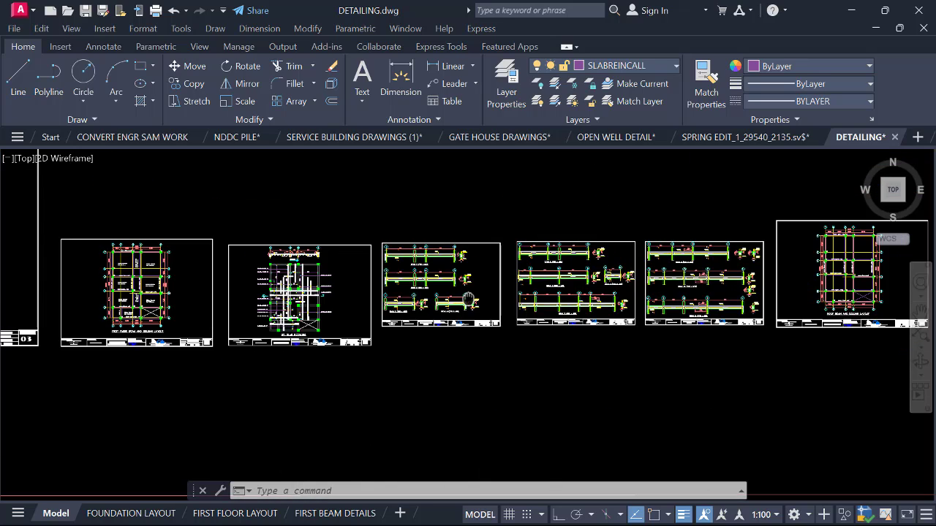
{"action": "scroll", "coordinate": [369, 274], "scroll_direction": "up", "scroll_amount": 4}
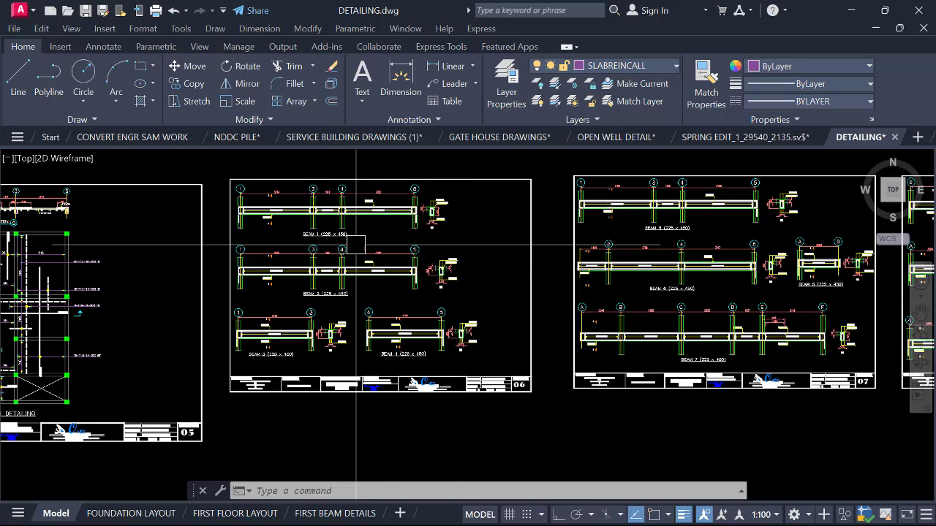
{"action": "scroll", "coordinate": [339, 235], "scroll_direction": "up", "scroll_amount": 3}
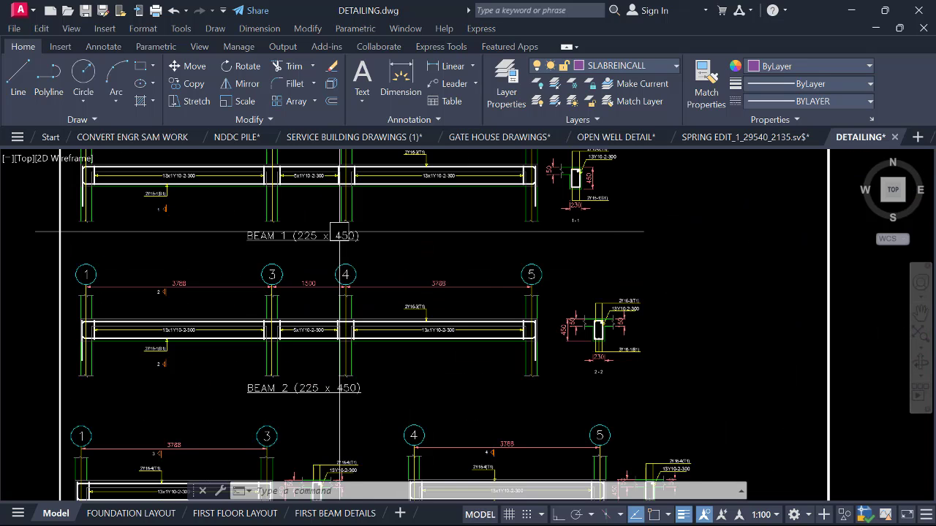
{"action": "scroll", "coordinate": [343, 238], "scroll_direction": "down", "scroll_amount": 3}
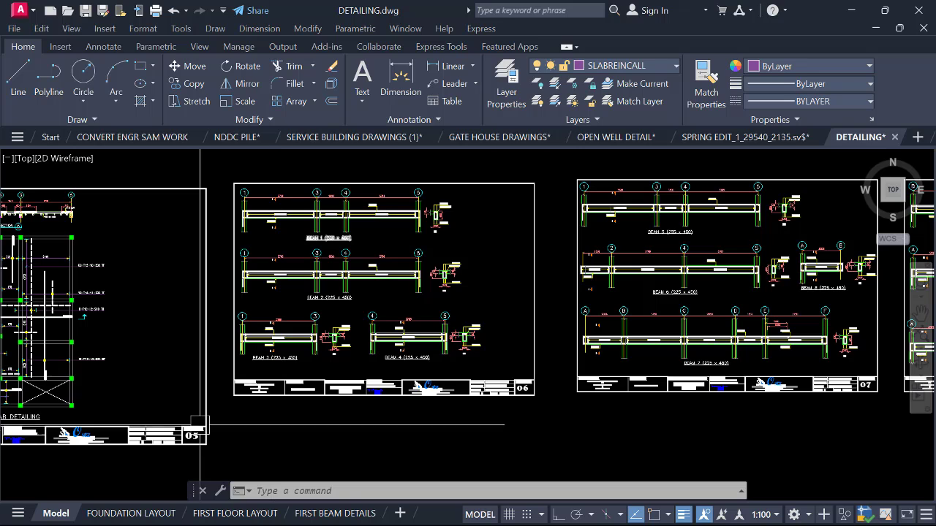
{"action": "scroll", "coordinate": [381, 340], "scroll_direction": "down", "scroll_amount": 5}
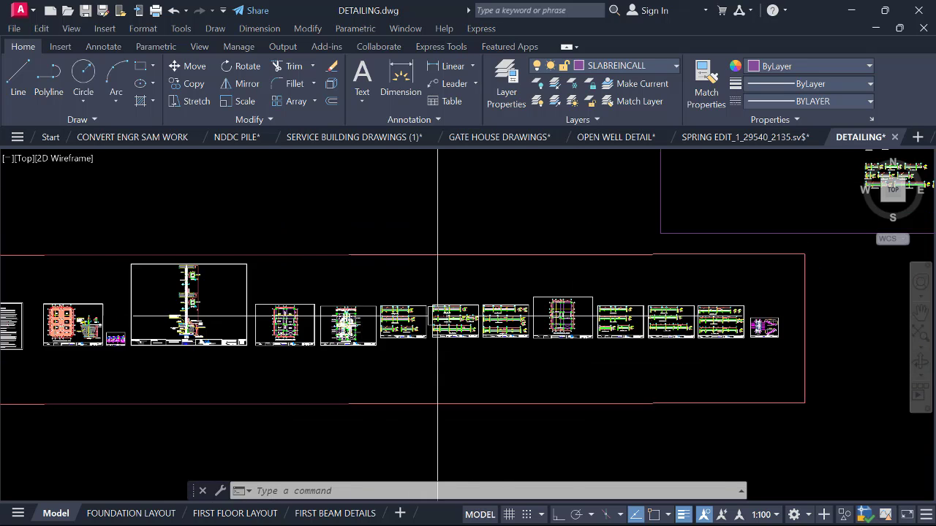
Inspect the unframed beam layout above the sheets, including its beam labels and column positions.
{"action": "scroll", "coordinate": [520, 262], "scroll_direction": "up", "scroll_amount": 2}
{"action": "scroll", "coordinate": [551, 230], "scroll_direction": "up", "scroll_amount": 4}
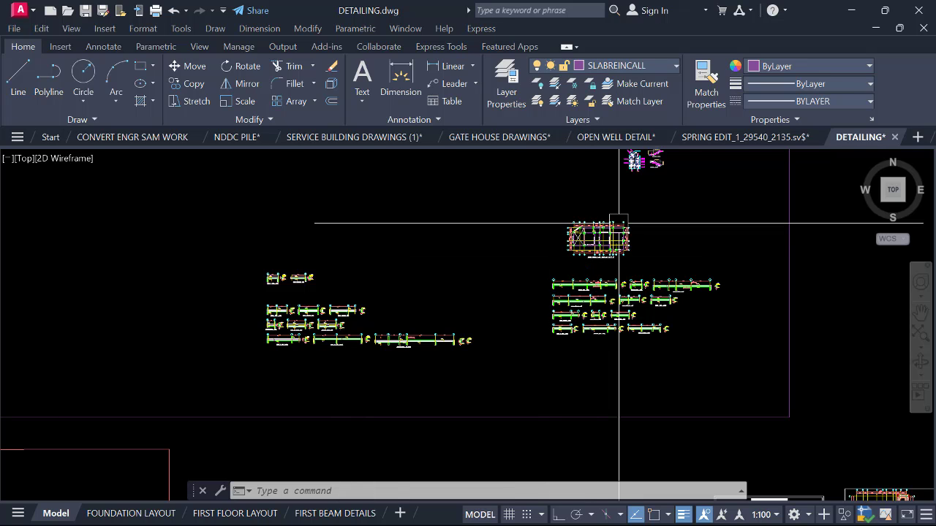
{"action": "scroll", "coordinate": [619, 223], "scroll_direction": "up", "scroll_amount": 12}
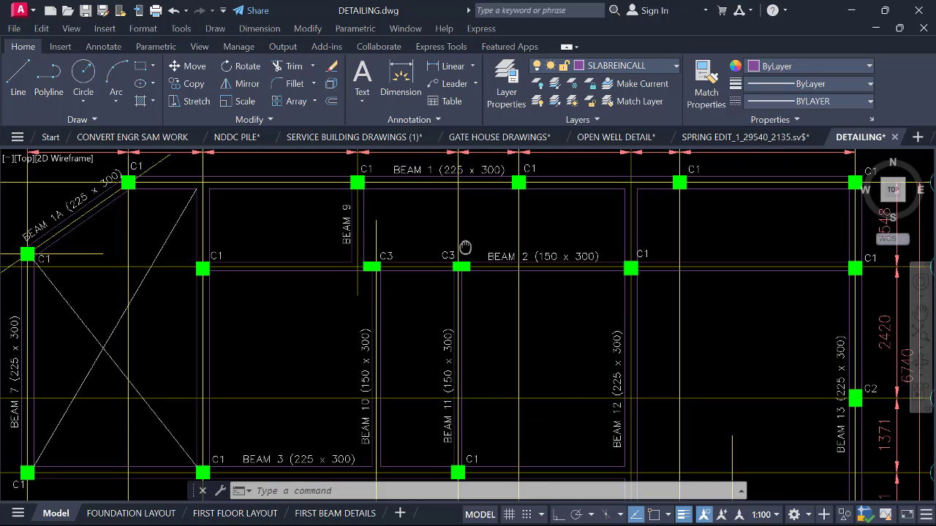
{"action": "scroll", "coordinate": [465, 248], "scroll_direction": "down", "scroll_amount": 12}
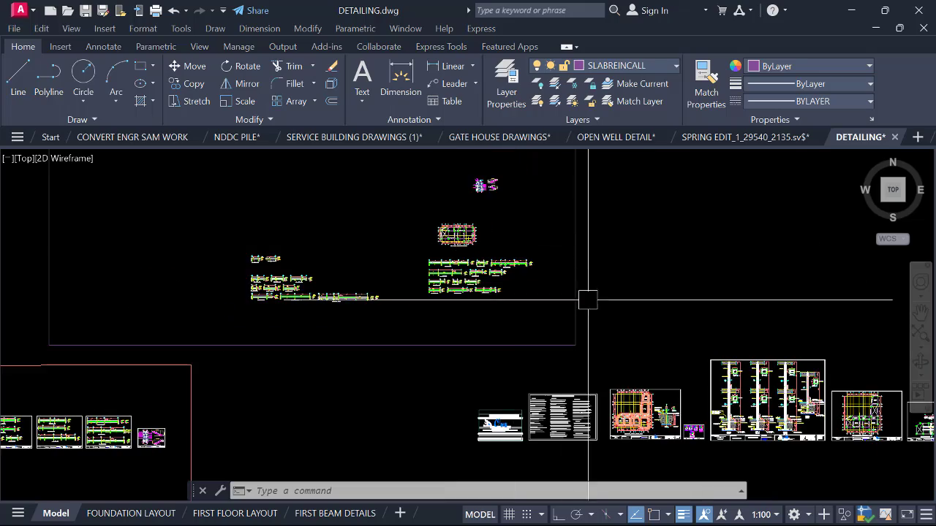
Review the second sheet set's general construction notes, foundation layout and column details, including the Column 2 base.
{"action": "middle_click_drag", "start_coordinate": [587, 300], "coordinate": [579, 297]}
{"action": "scroll", "coordinate": [336, 307], "scroll_direction": "up", "scroll_amount": 8}
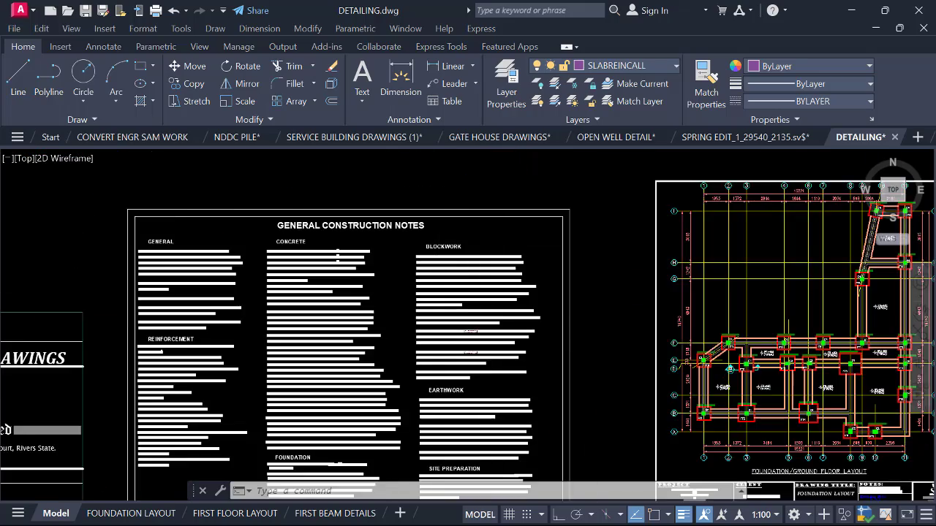
{"action": "scroll", "coordinate": [457, 340], "scroll_direction": "up", "scroll_amount": 2}
{"action": "middle_click_drag", "start_coordinate": [456, 340], "coordinate": [239, 309]}
{"action": "scroll", "coordinate": [240, 309], "scroll_direction": "down", "scroll_amount": 2}
{"action": "middle_click_drag", "start_coordinate": [516, 301], "coordinate": [316, 272]}
{"action": "scroll", "coordinate": [316, 272], "scroll_direction": "down", "scroll_amount": 2}
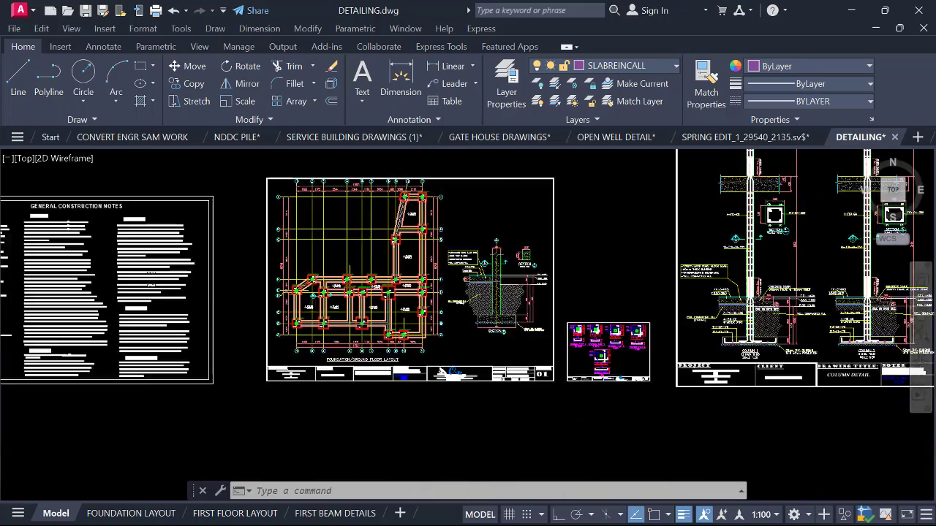
{"action": "scroll", "coordinate": [411, 274], "scroll_direction": "down", "scroll_amount": 1}
{"action": "scroll", "coordinate": [504, 279], "scroll_direction": "up", "scroll_amount": 1}
{"action": "middle_click_drag", "start_coordinate": [508, 277], "coordinate": [328, 303]}
{"action": "scroll", "coordinate": [329, 302], "scroll_direction": "down", "scroll_amount": 1}
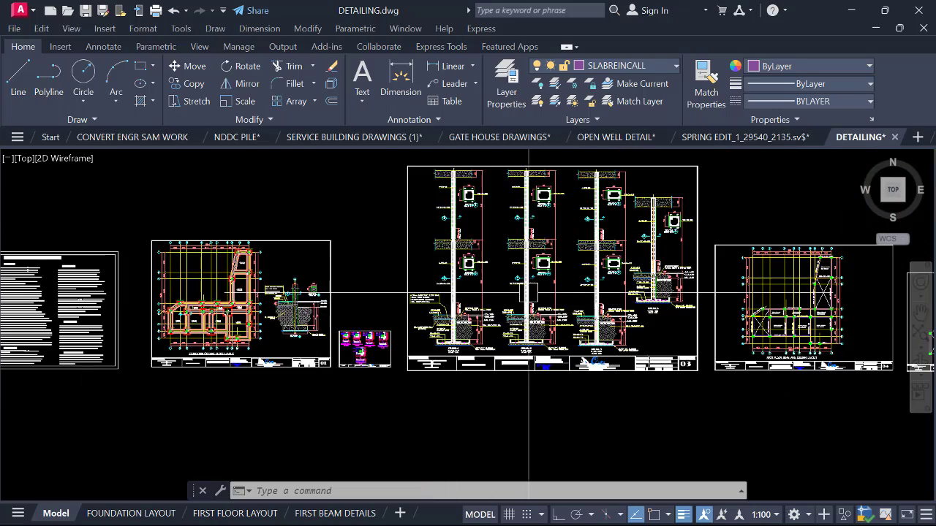
{"action": "scroll", "coordinate": [528, 293], "scroll_direction": "up", "scroll_amount": 2}
{"action": "scroll", "coordinate": [548, 364], "scroll_direction": "up", "scroll_amount": 5}
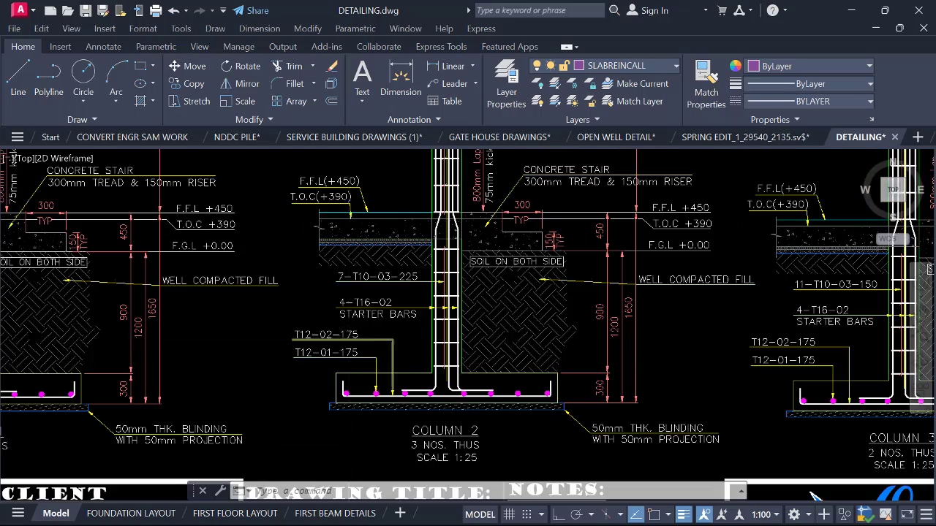
{"action": "scroll", "coordinate": [541, 307], "scroll_direction": "down", "scroll_amount": 7}
Examine the second set's slab detailing on sheet 05 and beam details on sheets 06 and 07, including Beam 3.
{"action": "scroll", "coordinate": [538, 314], "scroll_direction": "up", "scroll_amount": 3}
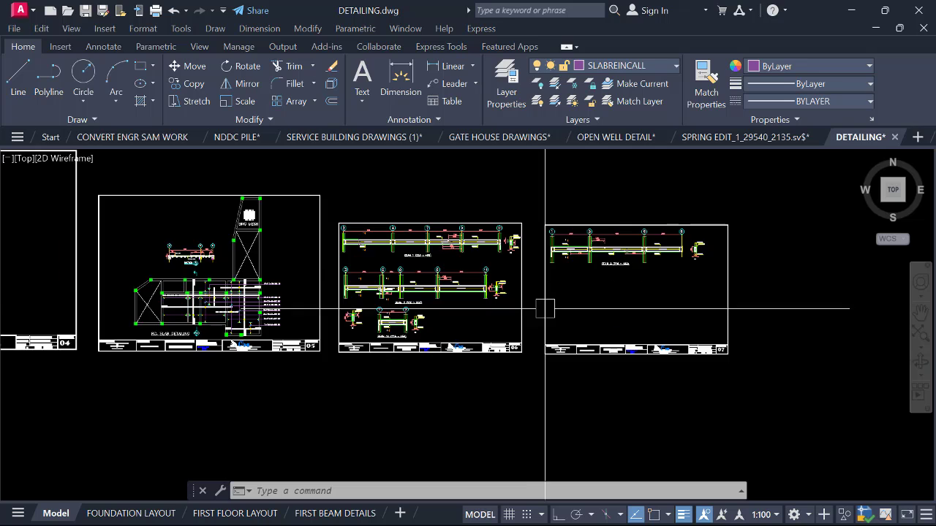
{"action": "scroll", "coordinate": [575, 265], "scroll_direction": "up", "scroll_amount": 4}
{"action": "scroll", "coordinate": [590, 258], "scroll_direction": "down", "scroll_amount": 8}
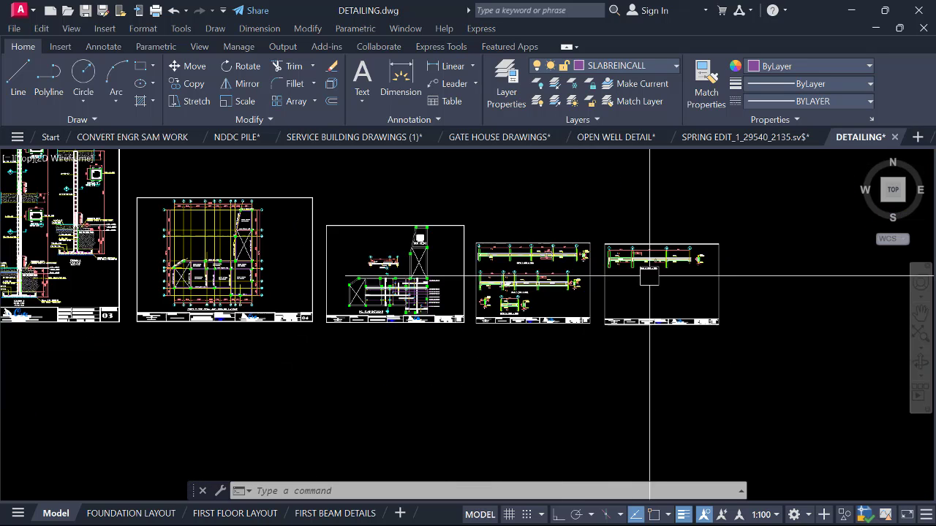
{"action": "scroll", "coordinate": [505, 294], "scroll_direction": "down", "scroll_amount": 4}
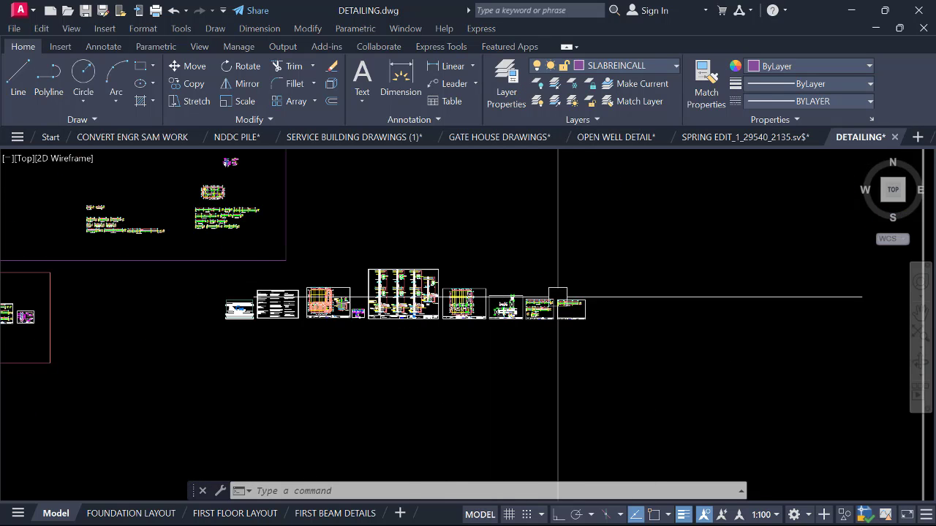
{"action": "scroll", "coordinate": [558, 296], "scroll_direction": "up", "scroll_amount": 12}
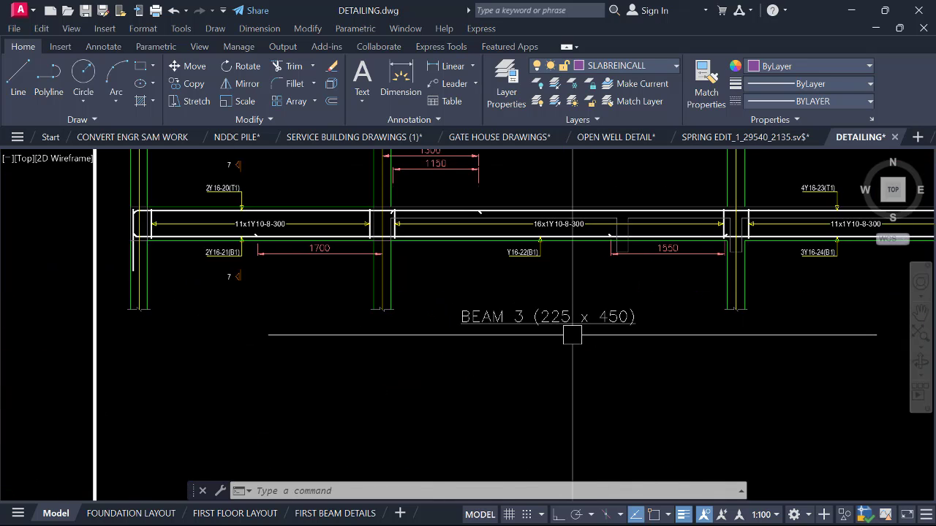
{"action": "scroll", "coordinate": [573, 335], "scroll_direction": "up", "scroll_amount": 4}
{"action": "scroll", "coordinate": [534, 313], "scroll_direction": "down", "scroll_amount": 8}
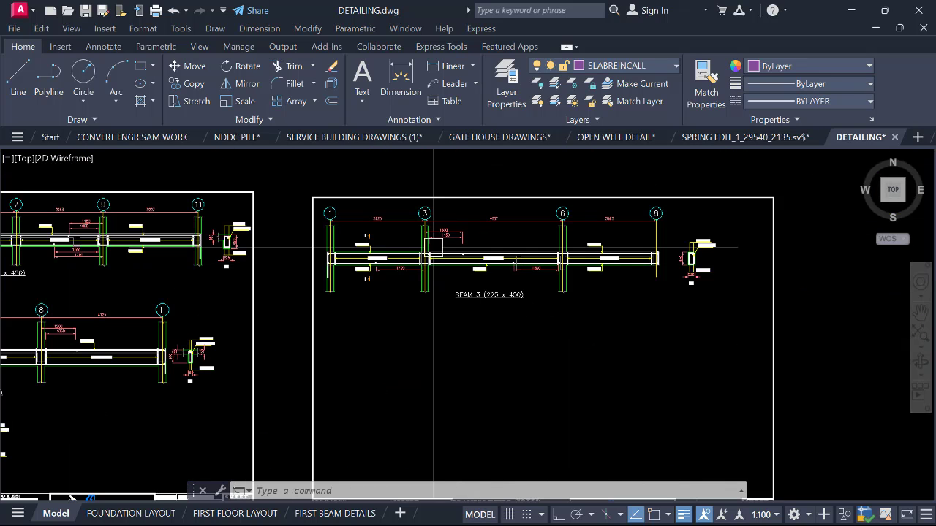
{"action": "scroll", "coordinate": [430, 234], "scroll_direction": "down", "scroll_amount": 10}
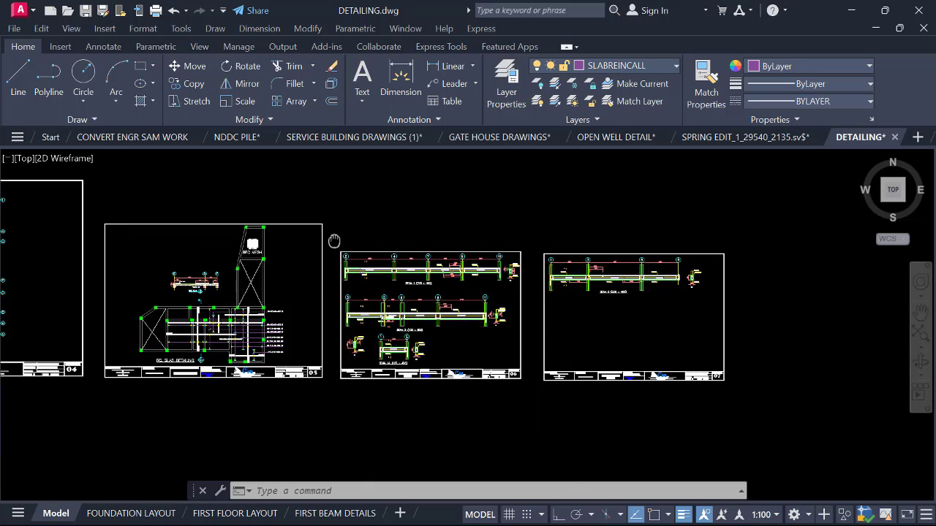
{"action": "middle_click_drag", "start_coordinate": [334, 241], "coordinate": [476, 260]}
Look over the second sheet set and locate the unframed beam details above it, starting at Beam 4.
{"action": "scroll", "coordinate": [476, 259], "scroll_direction": "down", "scroll_amount": 8}
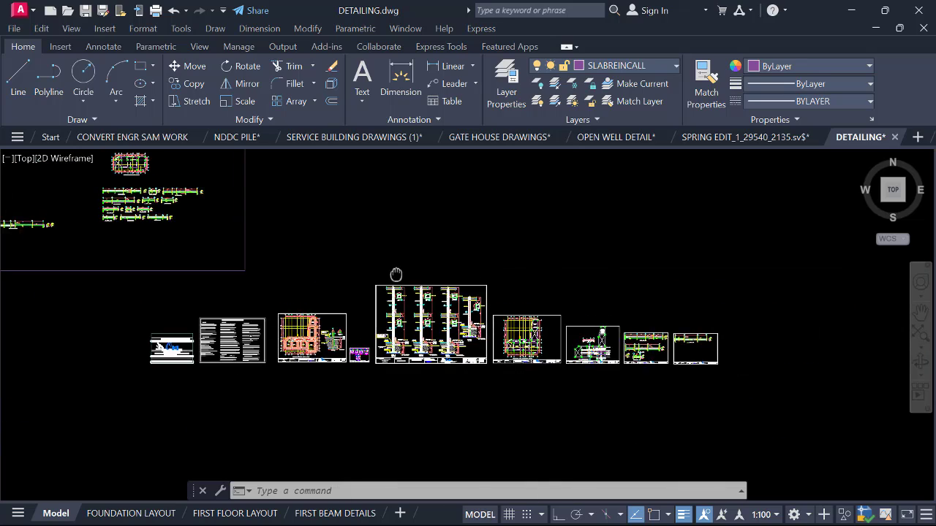
{"action": "scroll", "coordinate": [397, 271], "scroll_direction": "up", "scroll_amount": 2}
{"action": "scroll", "coordinate": [392, 262], "scroll_direction": "down", "scroll_amount": 2}
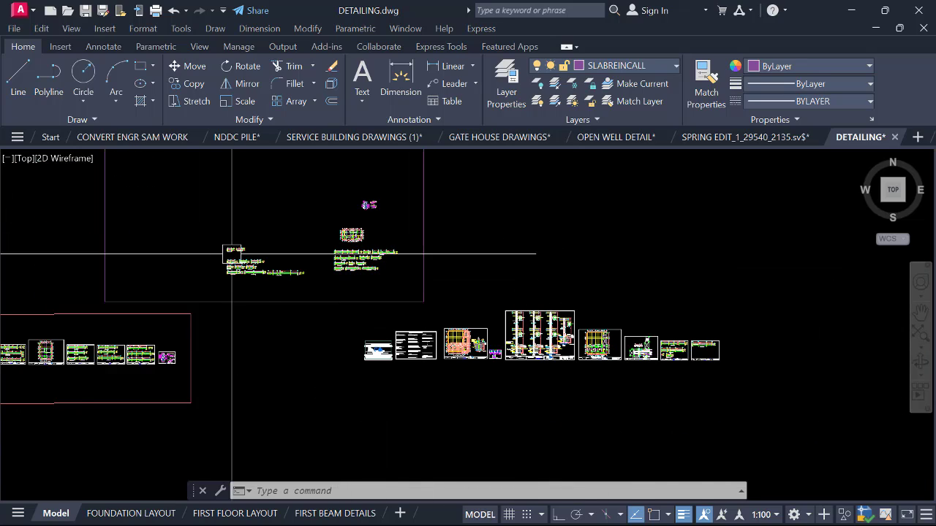
{"action": "scroll", "coordinate": [231, 254], "scroll_direction": "up", "scroll_amount": 5}
{"action": "scroll", "coordinate": [290, 261], "scroll_direction": "up", "scroll_amount": 5}
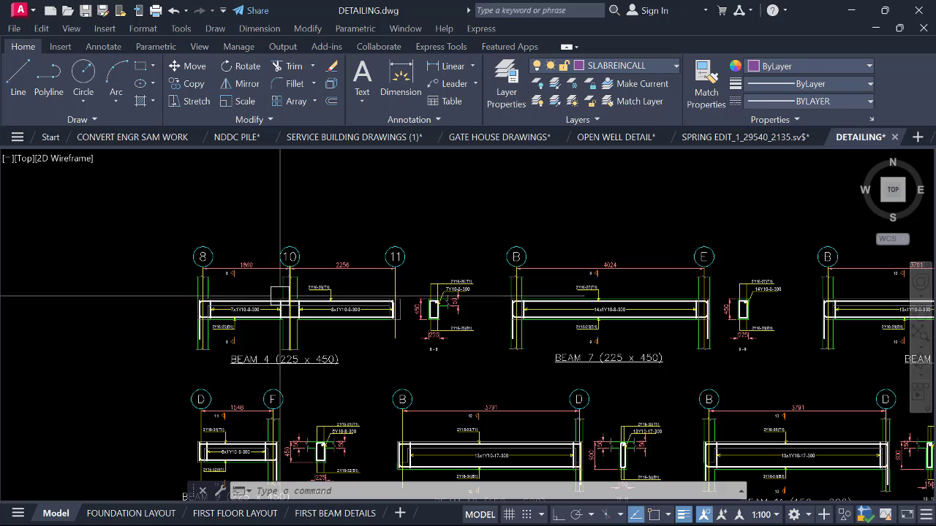
Examine Beam 4 (225 x 450), including its bar labels, stirrup spacing, span dimensions and section 8-8.
{"action": "scroll", "coordinate": [229, 270], "scroll_direction": "up", "scroll_amount": 2}
{"action": "scroll", "coordinate": [254, 249], "scroll_direction": "down", "scroll_amount": 2}
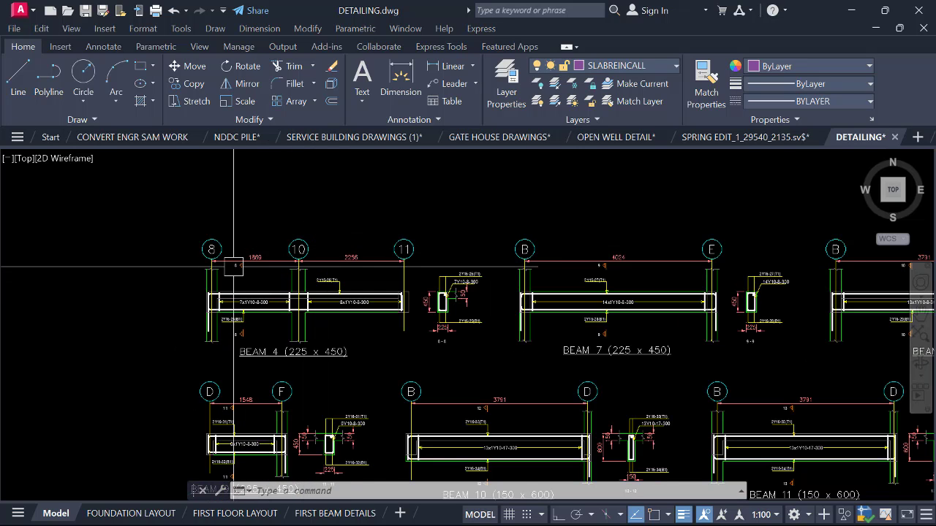
{"action": "scroll", "coordinate": [231, 269], "scroll_direction": "up", "scroll_amount": 4}
{"action": "scroll", "coordinate": [246, 256], "scroll_direction": "down", "scroll_amount": 2}
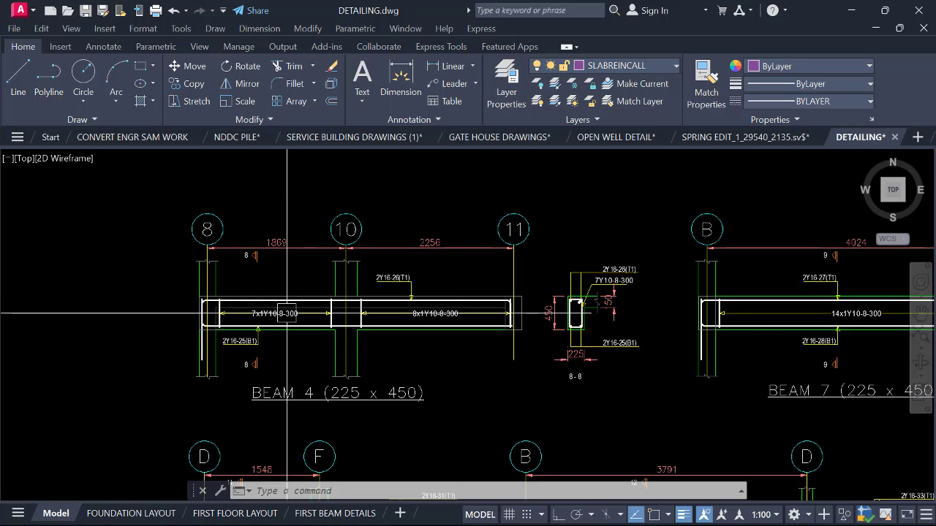
{"action": "scroll", "coordinate": [286, 312], "scroll_direction": "up", "scroll_amount": 2}
{"action": "middle_click_drag", "start_coordinate": [286, 312], "coordinate": [278, 318]}
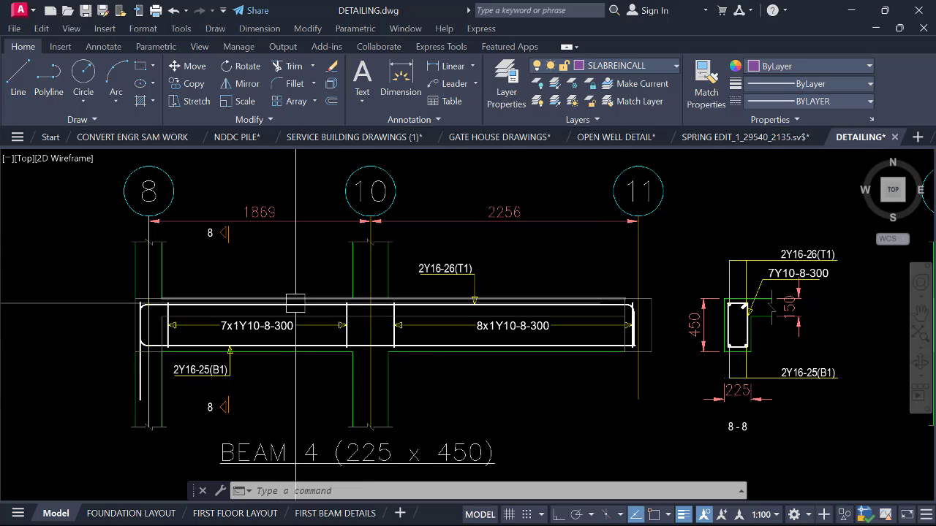
{"action": "scroll", "coordinate": [317, 277], "scroll_direction": "down", "scroll_amount": 2}
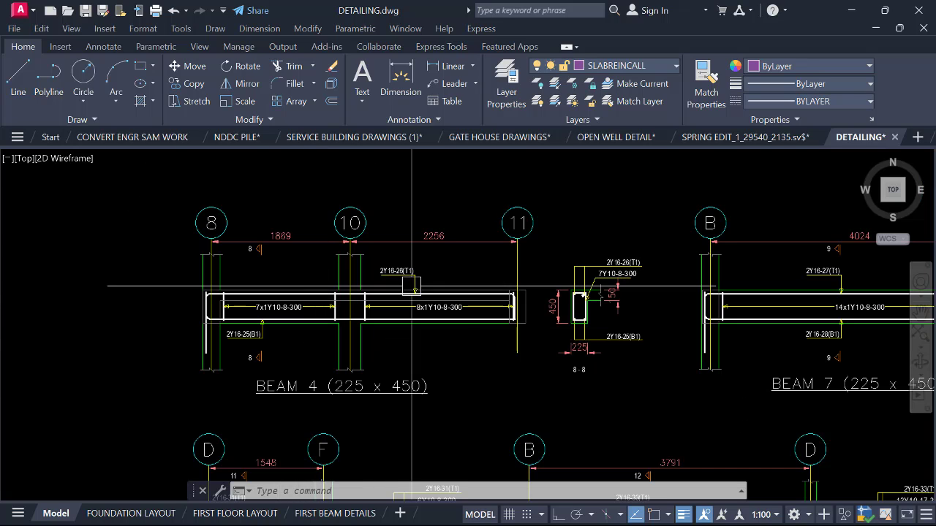
{"action": "scroll", "coordinate": [493, 318], "scroll_direction": "up", "scroll_amount": 2}
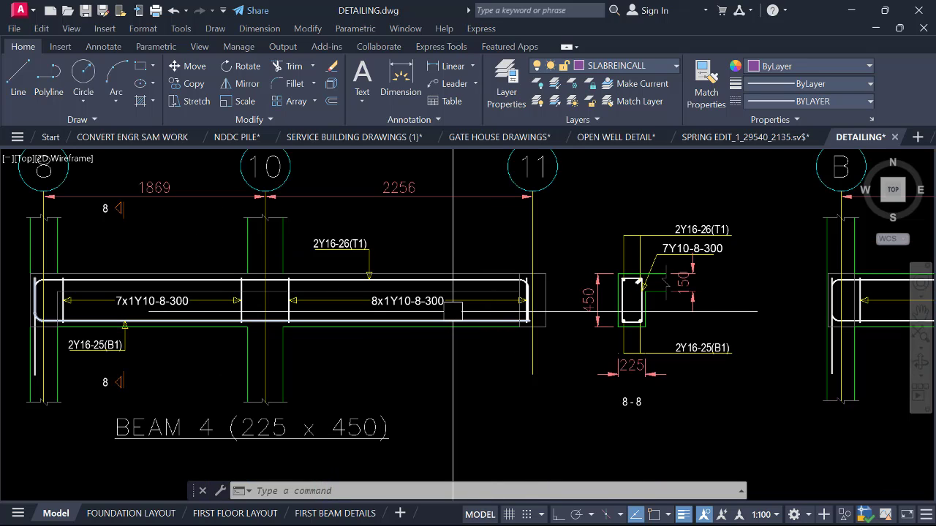
{"action": "scroll", "coordinate": [462, 312], "scroll_direction": "down", "scroll_amount": 4}
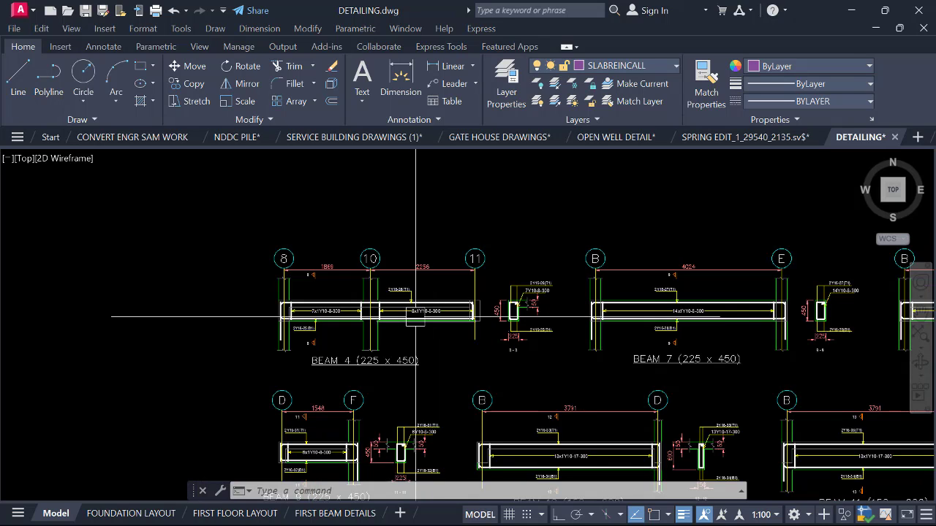
{"action": "scroll", "coordinate": [379, 326], "scroll_direction": "up", "scroll_amount": 2}
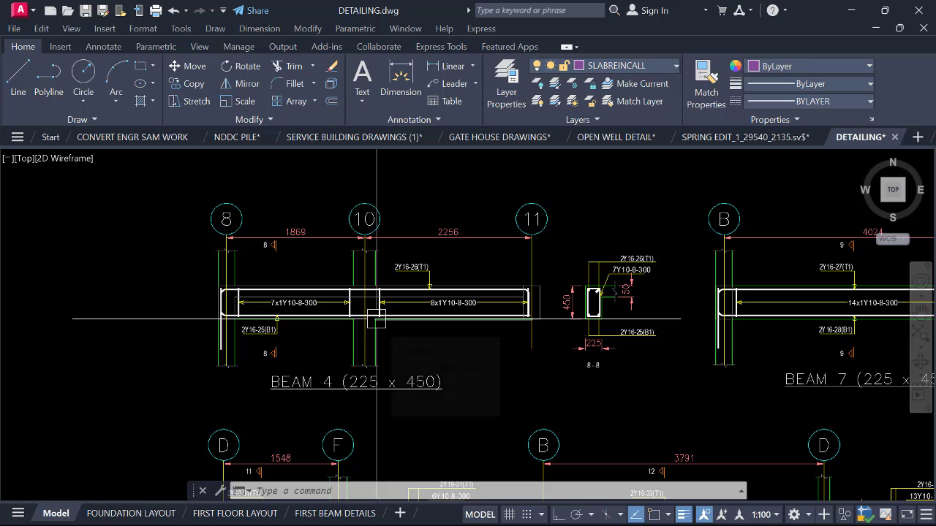
{"action": "scroll", "coordinate": [377, 321], "scroll_direction": "down", "scroll_amount": 6}
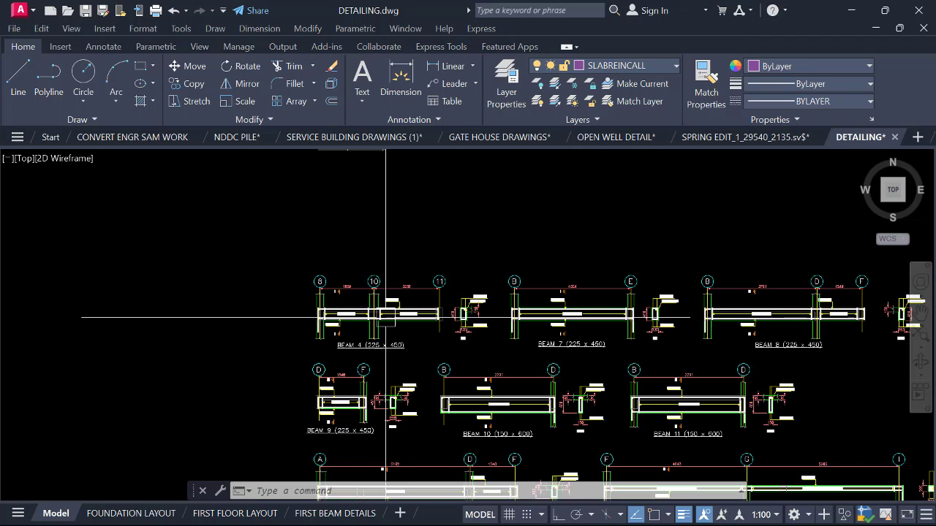
Examine Beam 7's reinforcement labels, stirrups and section 9-9, and compare it with neighbouring Beam 4.
{"action": "scroll", "coordinate": [497, 318], "scroll_direction": "up", "scroll_amount": 8}
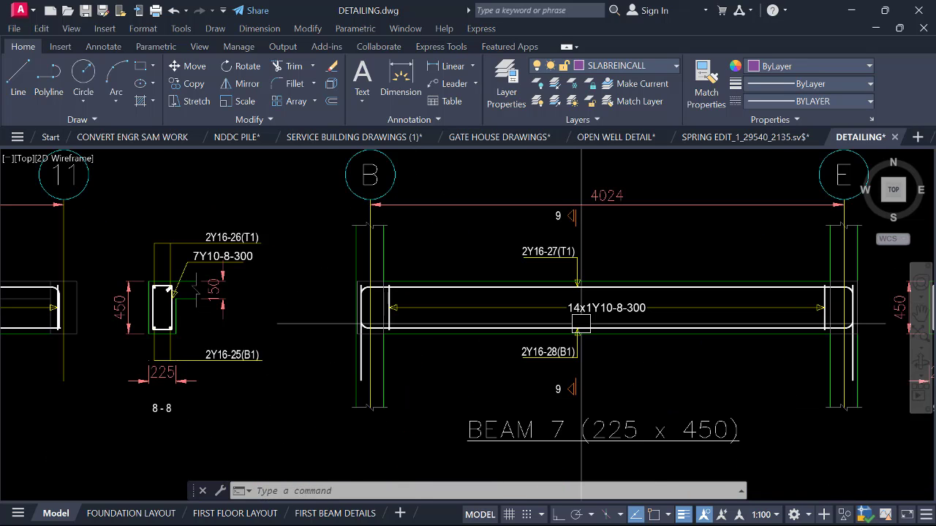
{"action": "middle_click_drag", "start_coordinate": [497, 318], "coordinate": [346, 318]}
{"action": "scroll", "coordinate": [491, 314], "scroll_direction": "down", "scroll_amount": 3}
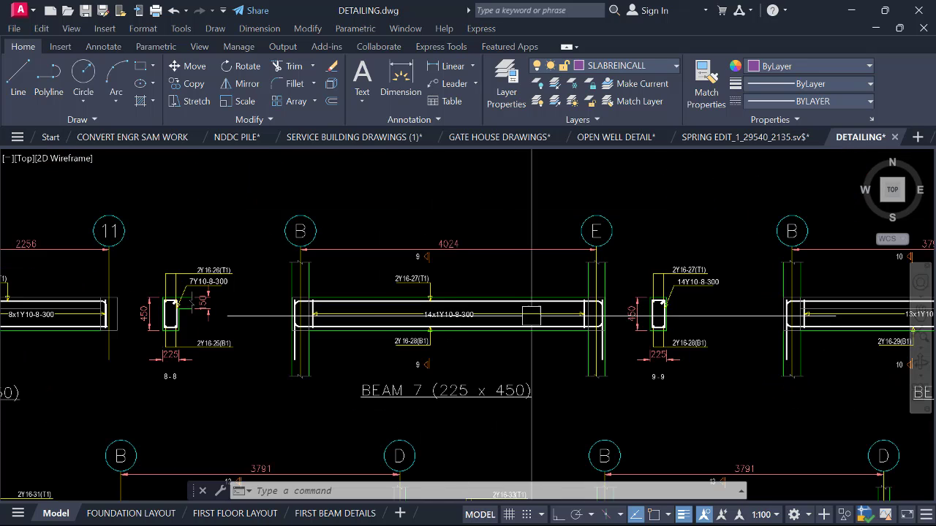
{"action": "scroll", "coordinate": [496, 316], "scroll_direction": "up", "scroll_amount": 5}
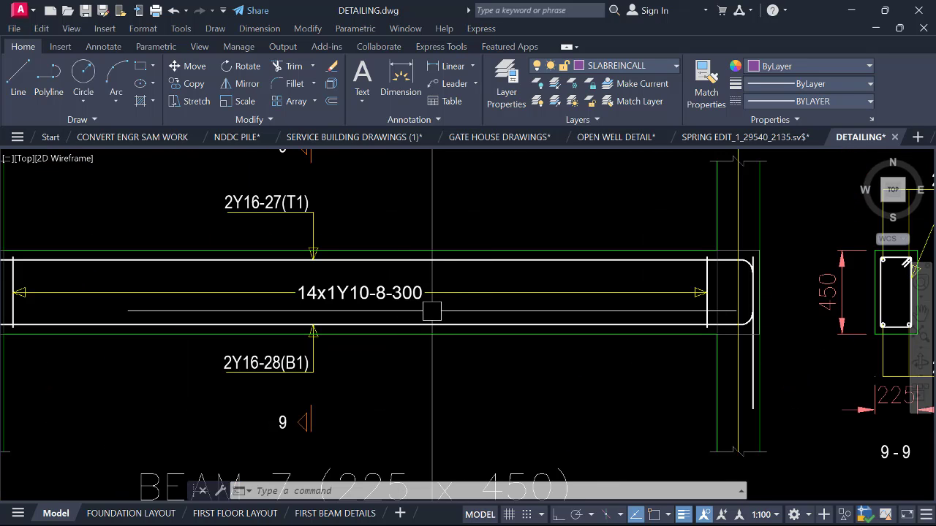
{"action": "scroll", "coordinate": [436, 320], "scroll_direction": "down", "scroll_amount": 4}
{"action": "scroll", "coordinate": [493, 312], "scroll_direction": "down", "scroll_amount": 2}
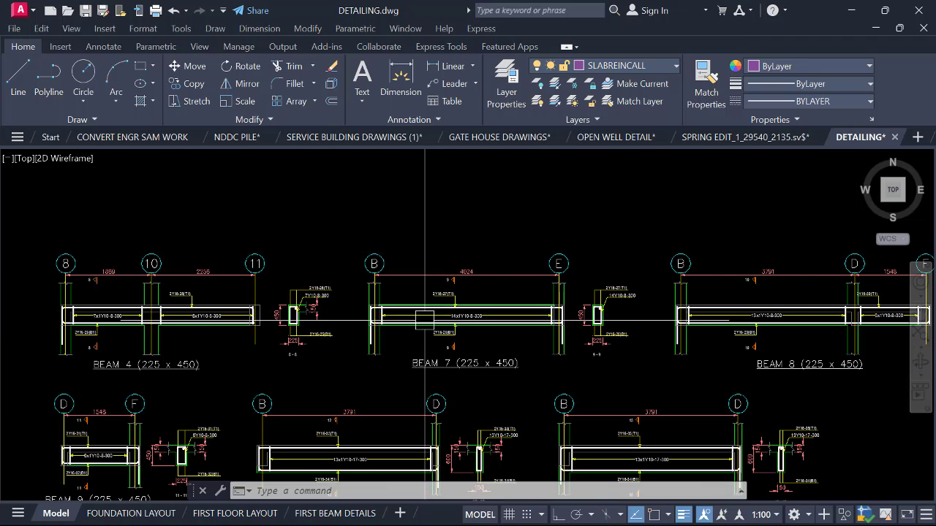
{"action": "mouse_move", "coordinate": [413, 328]}
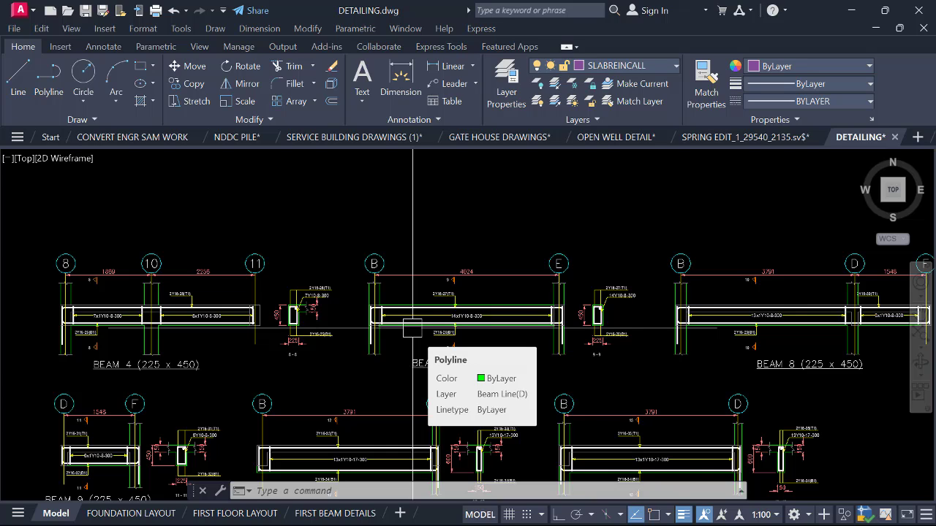
{"action": "scroll", "coordinate": [387, 328], "scroll_direction": "up", "scroll_amount": 2}
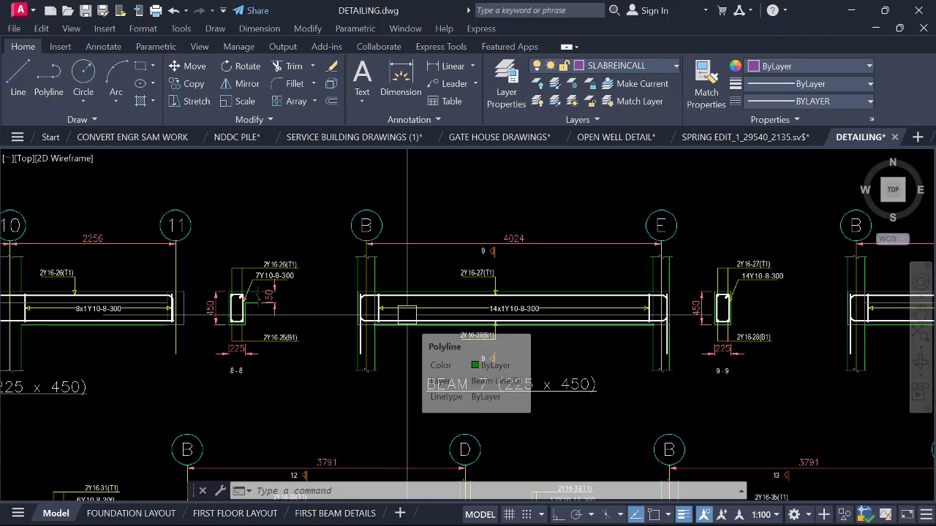
{"action": "scroll", "coordinate": [407, 315], "scroll_direction": "down", "scroll_amount": 3}
{"action": "scroll", "coordinate": [262, 328], "scroll_direction": "up", "scroll_amount": 3}
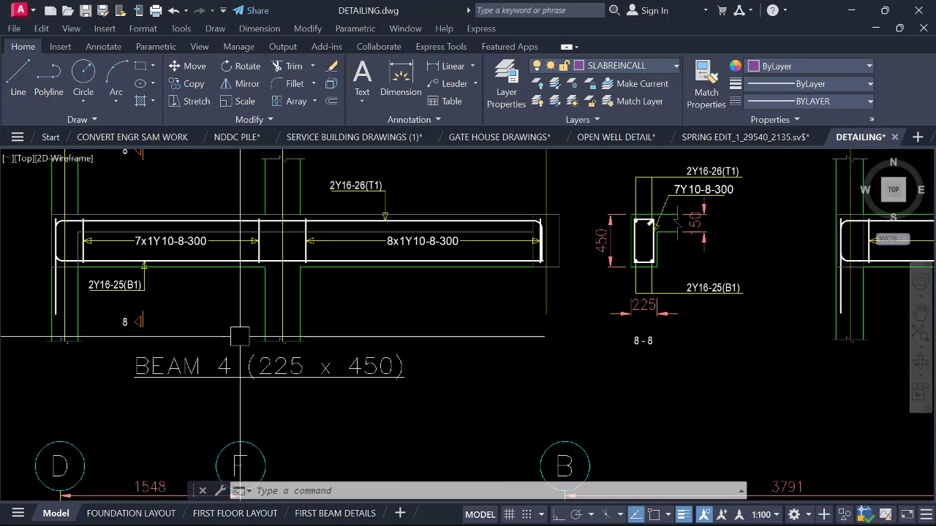
{"action": "scroll", "coordinate": [208, 290], "scroll_direction": "down", "scroll_amount": 3}
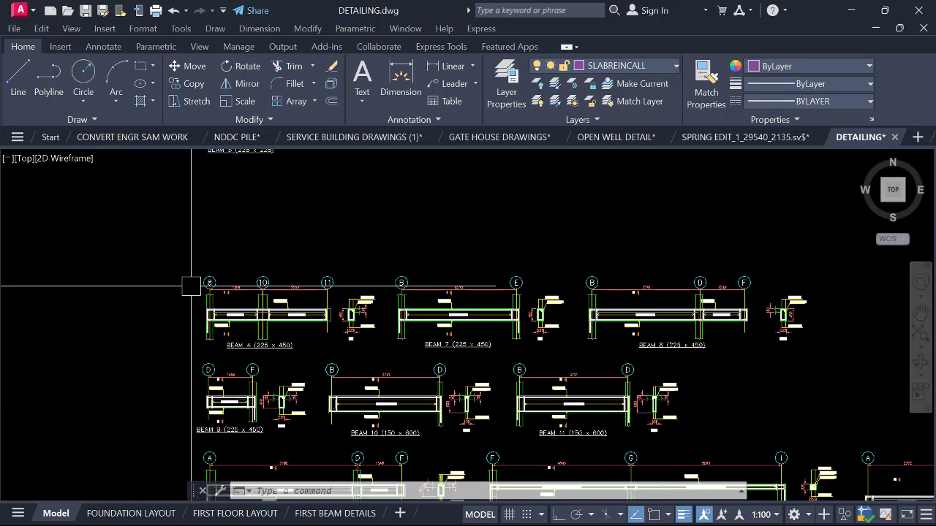
Move the complete Beam 4 detail with its section 8-8 onto sheet 07, below Beam 3 and aligned near its first support.
{"action": "scroll", "coordinate": [196, 285], "scroll_direction": "up", "scroll_amount": 2}
{"action": "left_click", "coordinate": [185, 254]}
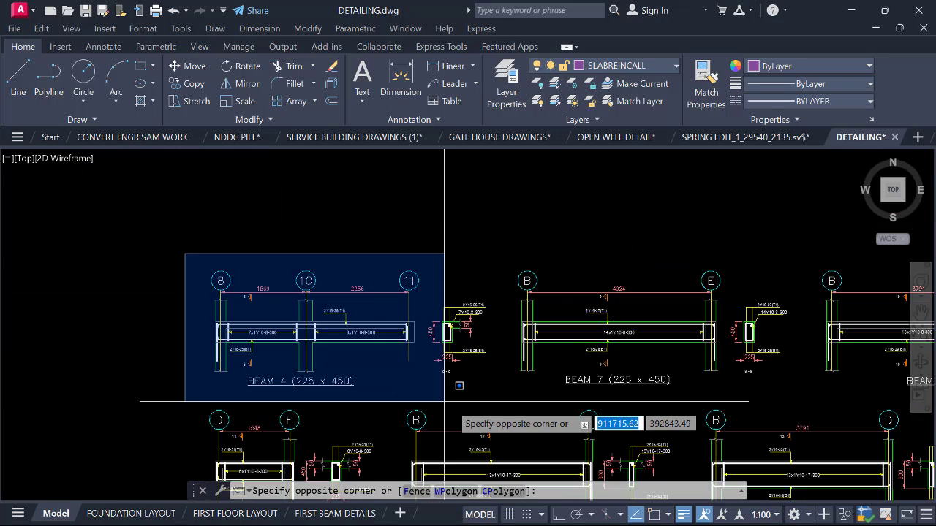
{"action": "left_click", "coordinate": [496, 396]}
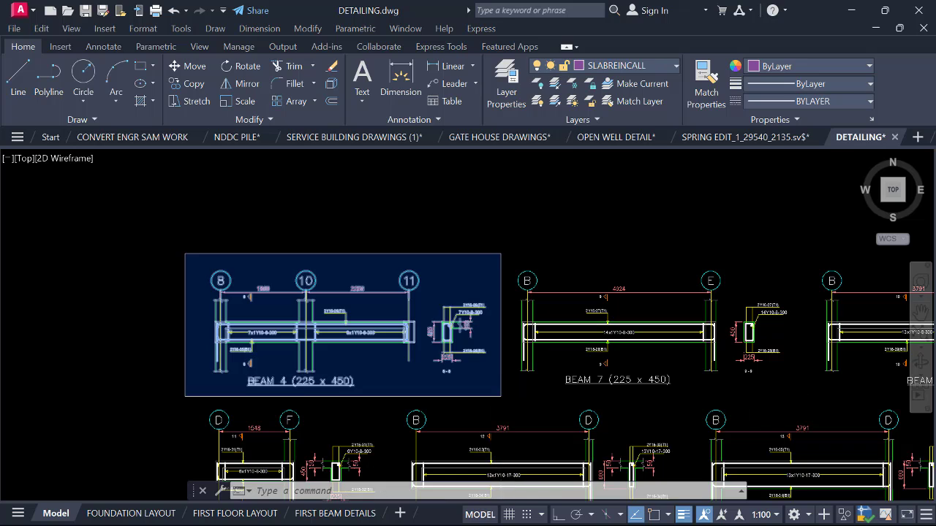
{"action": "type", "text": "m"}
{"action": "key", "text": "Return"}
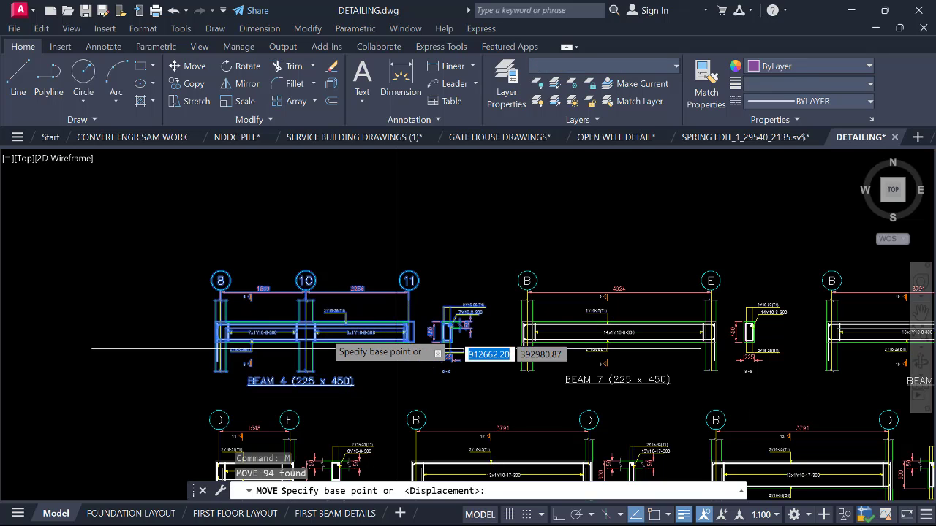
{"action": "left_click", "coordinate": [344, 343]}
{"action": "scroll", "coordinate": [504, 310], "scroll_direction": "down", "scroll_amount": 5}
{"action": "scroll", "coordinate": [504, 310], "scroll_direction": "down", "scroll_amount": 3}
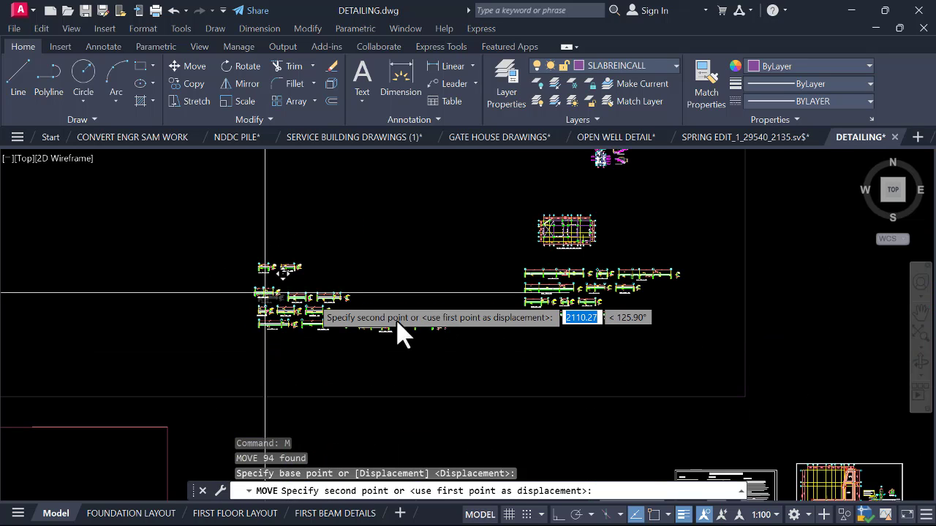
{"action": "scroll", "coordinate": [333, 273], "scroll_direction": "down", "scroll_amount": 2}
{"action": "scroll", "coordinate": [628, 377], "scroll_direction": "up", "scroll_amount": 5}
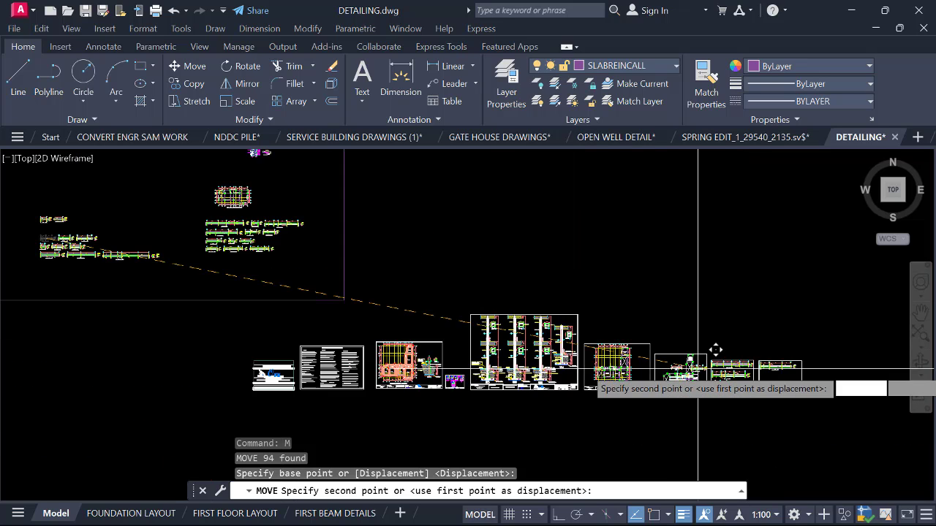
{"action": "scroll", "coordinate": [629, 377], "scroll_direction": "up", "scroll_amount": 6}
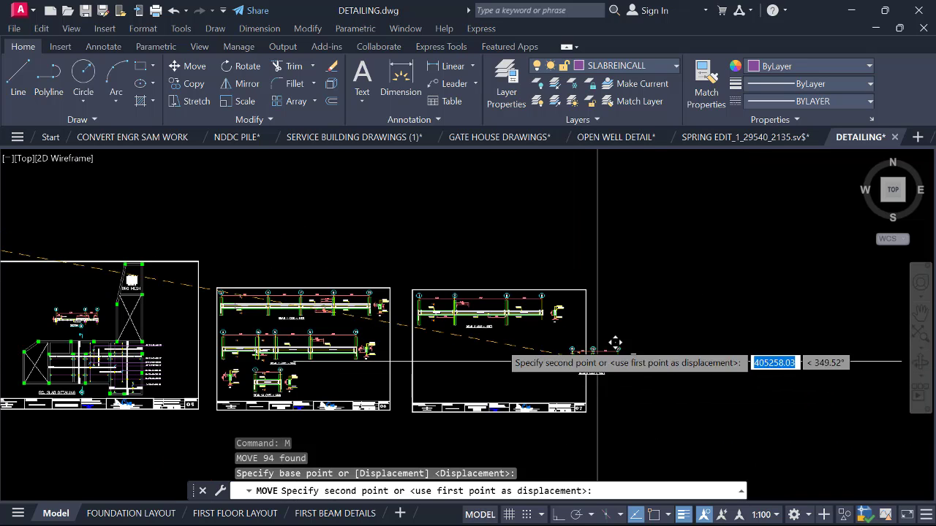
{"action": "scroll", "coordinate": [431, 335], "scroll_direction": "up", "scroll_amount": 3}
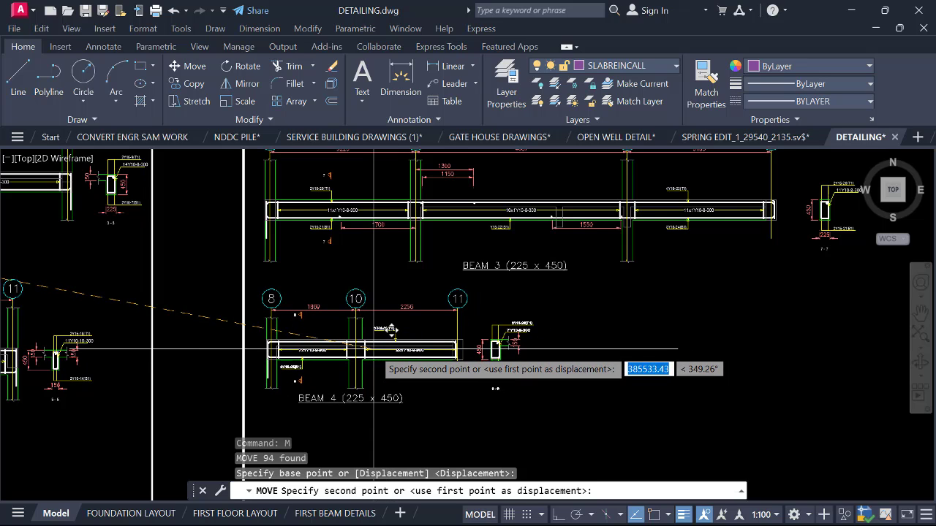
{"action": "left_click", "coordinate": [384, 340]}
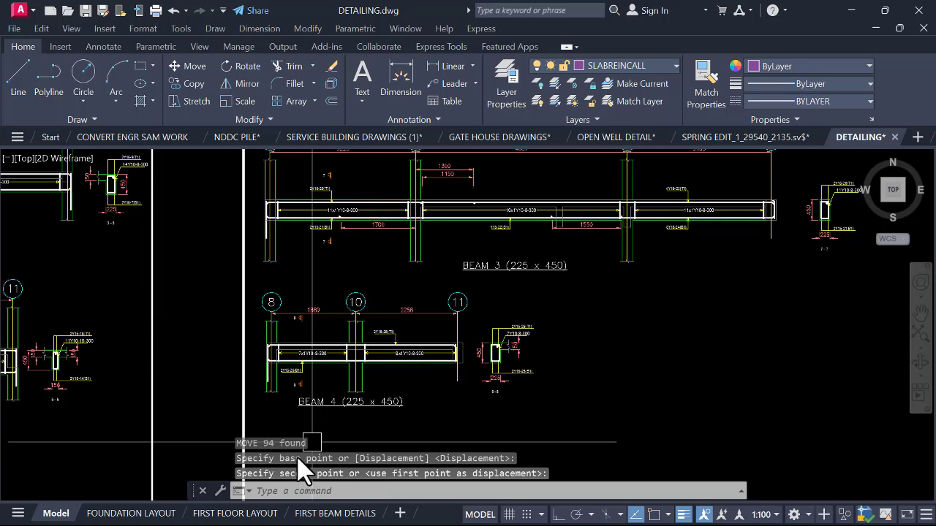
Open the FIRST BEAM DETAILS layout and review its sheet frame and title block.
{"action": "left_click", "coordinate": [325, 514]}
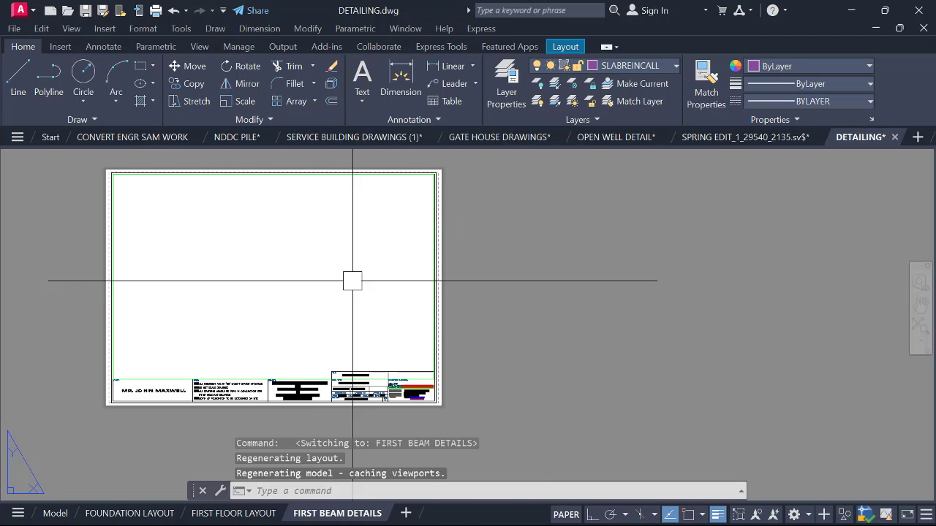
{"action": "scroll", "coordinate": [264, 297], "scroll_direction": "up", "scroll_amount": 2}
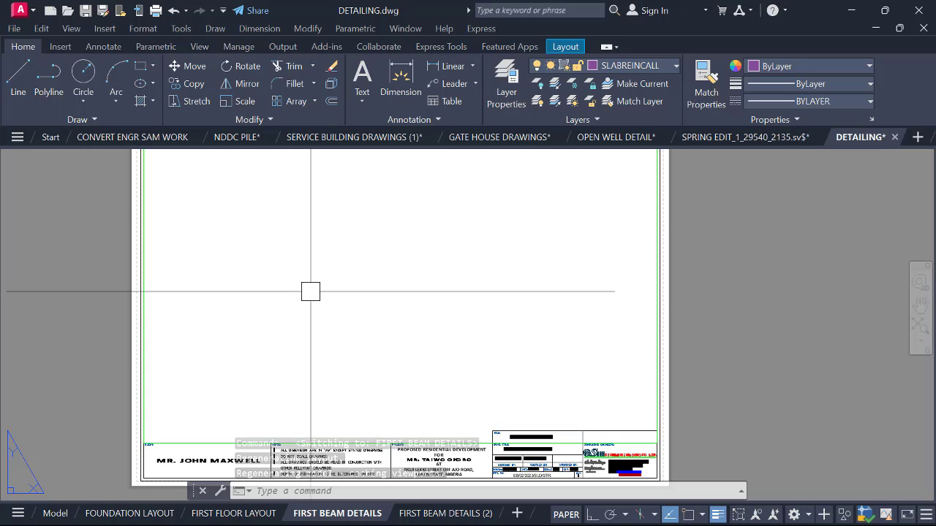
{"action": "scroll", "coordinate": [318, 289], "scroll_direction": "down", "scroll_amount": 4}
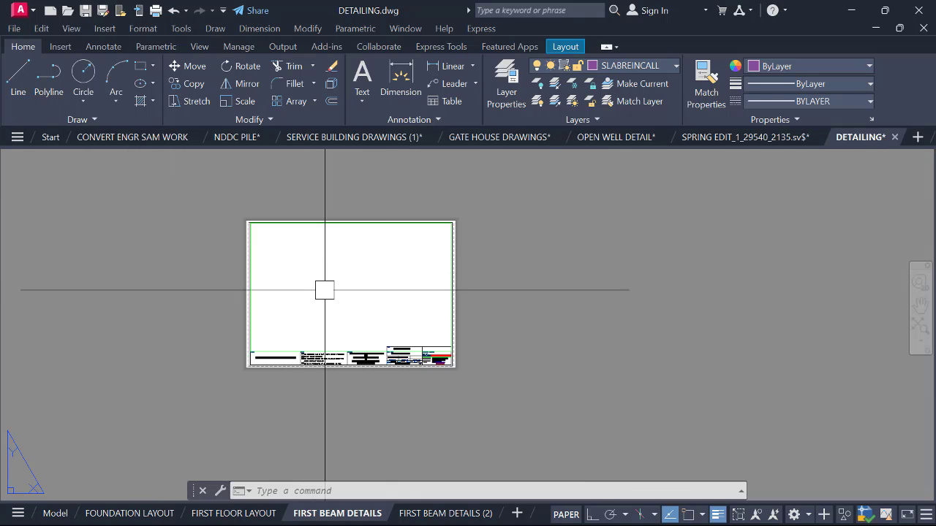
{"action": "scroll", "coordinate": [299, 268], "scroll_direction": "up", "scroll_amount": 2}
{"action": "scroll", "coordinate": [313, 245], "scroll_direction": "up", "scroll_amount": 2}
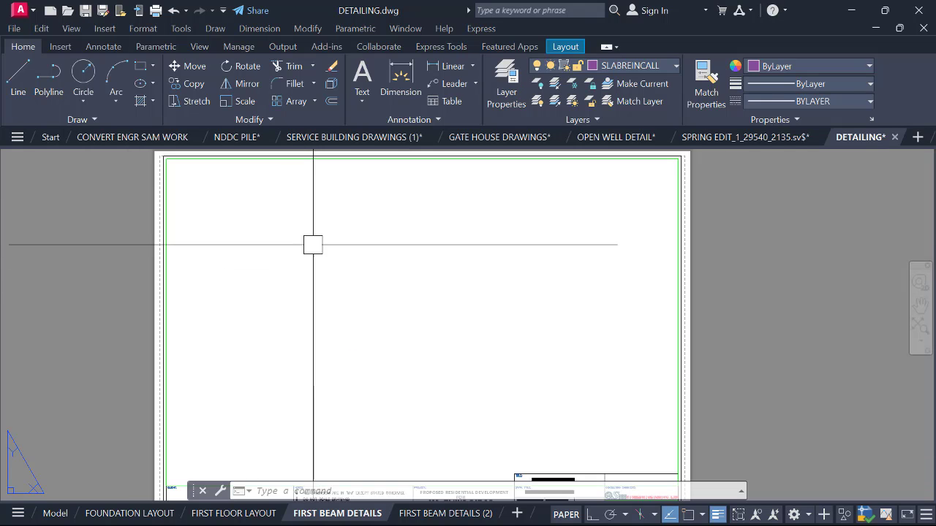
Frame Beam 7 (225 x 450) with its section 9-9 in the sheet viewport of the FIRST BEAM DETAILS layout, and return to paper space.
{"action": "left_click", "coordinate": [355, 277]}
{"action": "left_click", "coordinate": [357, 281]}
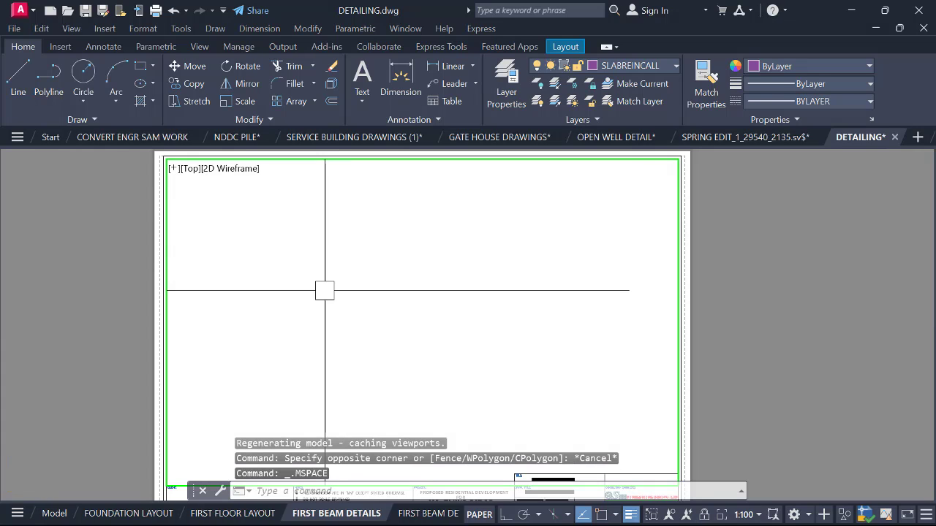
{"action": "scroll", "coordinate": [360, 283], "scroll_direction": "down", "scroll_amount": 4}
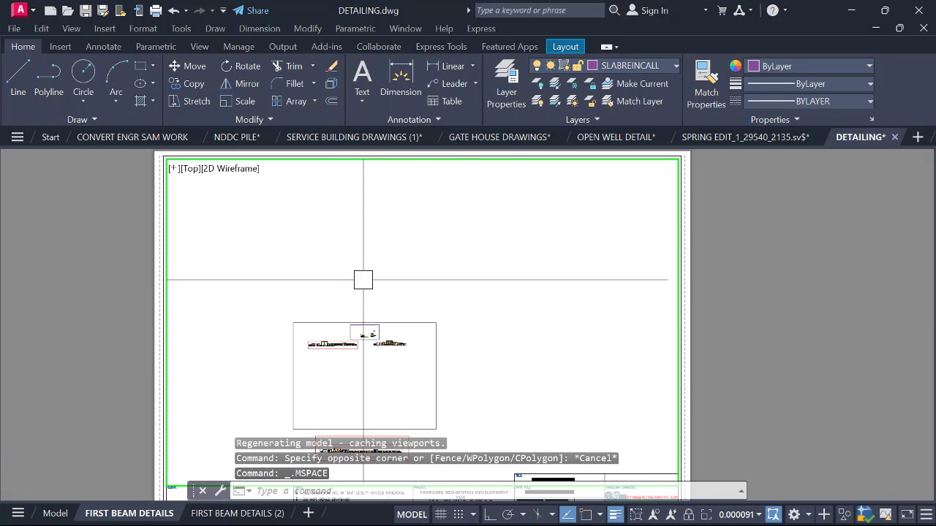
{"action": "scroll", "coordinate": [346, 326], "scroll_direction": "up", "scroll_amount": 12}
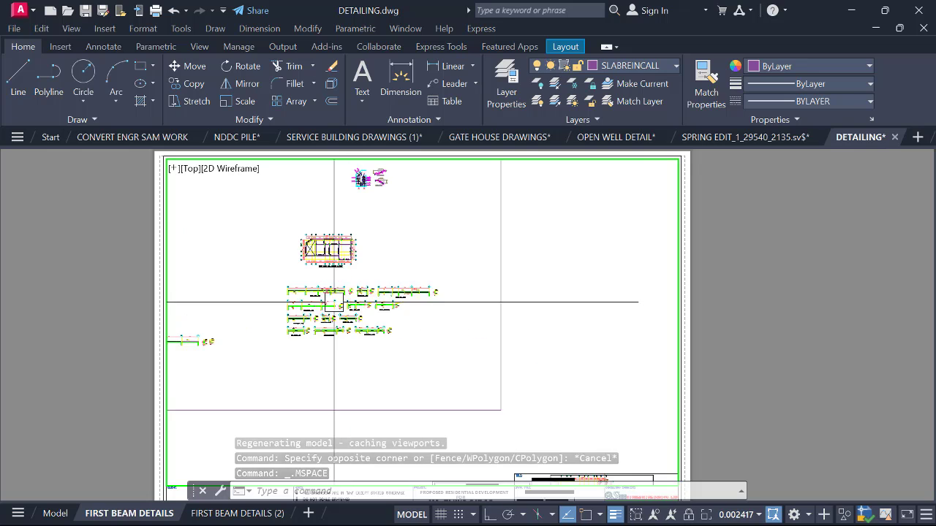
{"action": "scroll", "coordinate": [259, 256], "scroll_direction": "up", "scroll_amount": 6}
{"action": "middle_click_drag", "start_coordinate": [255, 266], "coordinate": [354, 255]}
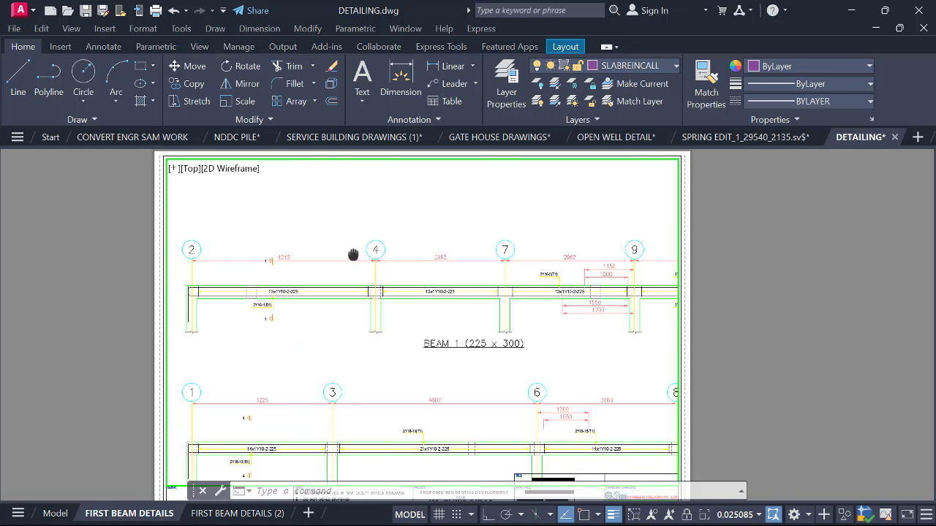
{"action": "scroll", "coordinate": [291, 269], "scroll_direction": "down", "scroll_amount": 8}
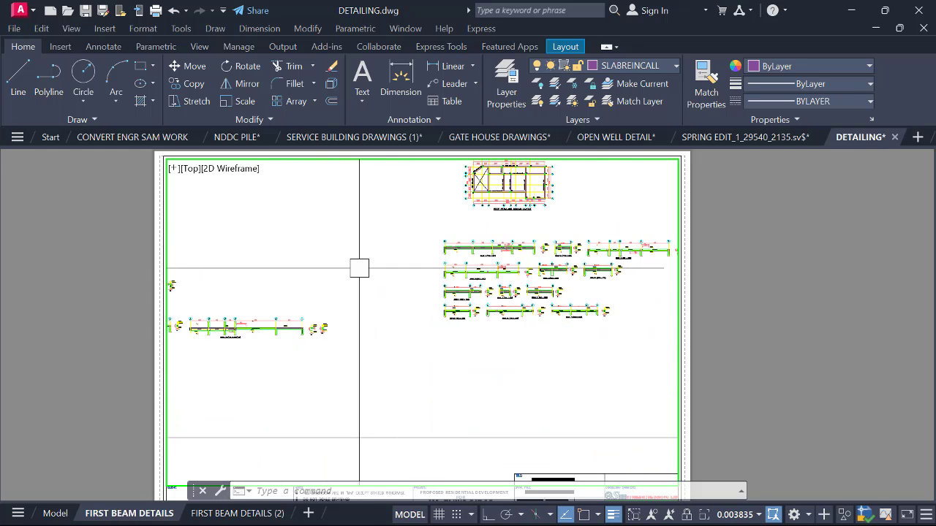
{"action": "scroll", "coordinate": [432, 268], "scroll_direction": "up", "scroll_amount": 10}
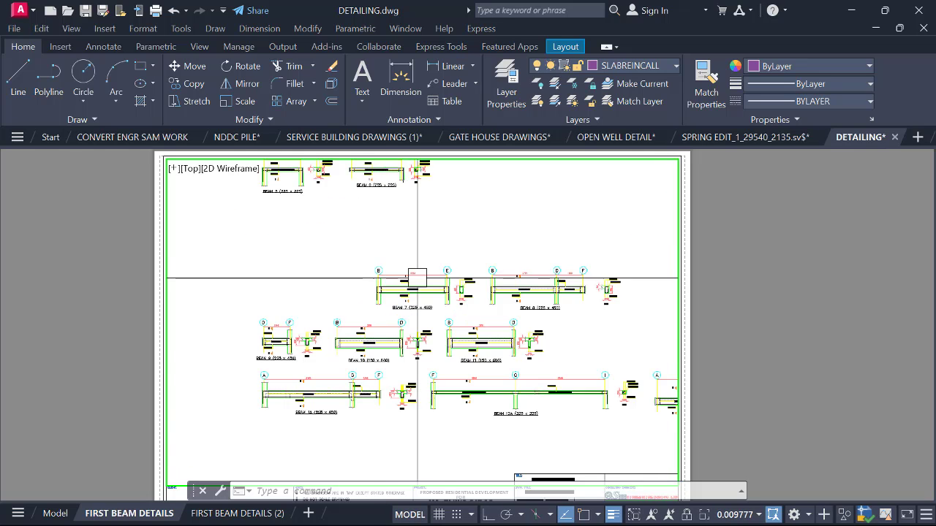
{"action": "scroll", "coordinate": [430, 301], "scroll_direction": "up", "scroll_amount": 2}
{"action": "scroll", "coordinate": [382, 280], "scroll_direction": "up", "scroll_amount": 2}
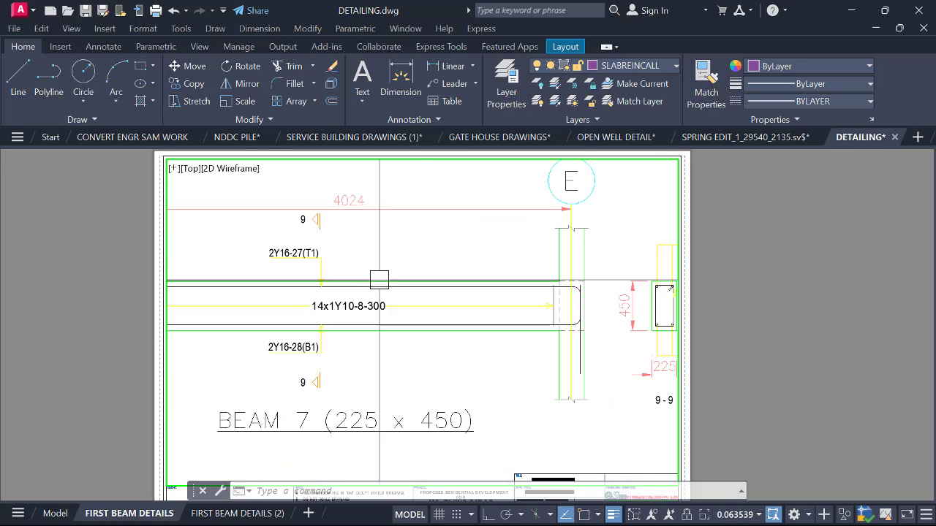
{"action": "scroll", "coordinate": [413, 263], "scroll_direction": "down", "scroll_amount": 2}
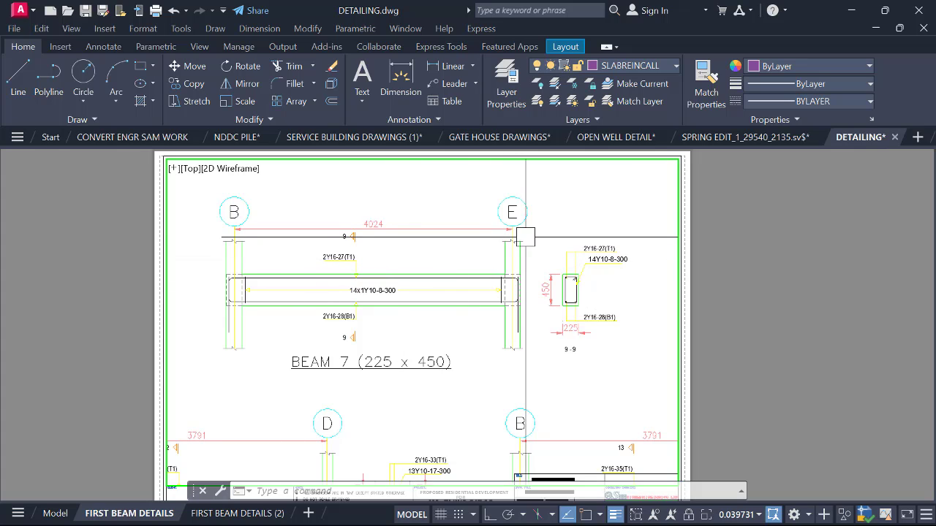
{"action": "double_click", "coordinate": [765, 240]}
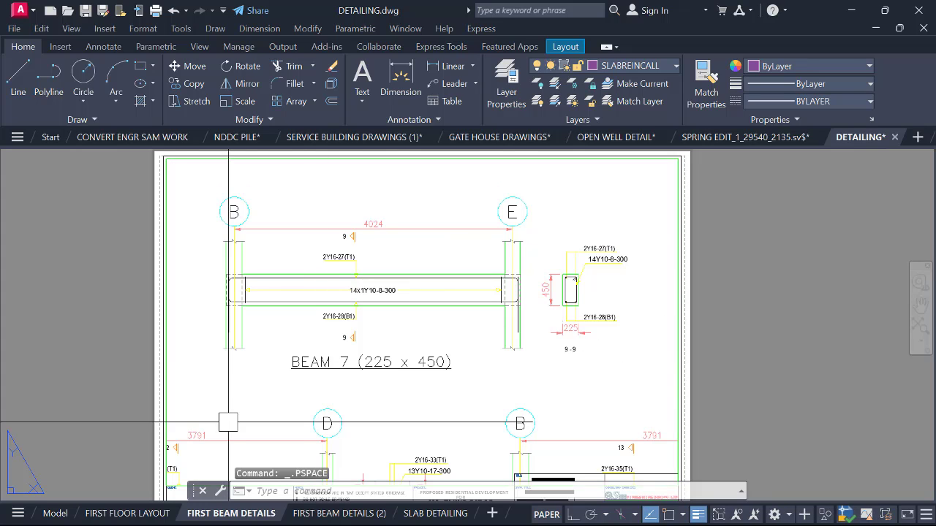
Return to model space and examine the Stonebridge beam detail sheets, including the title block of sheet 09.
{"action": "mouse_move", "coordinate": [59, 513]}
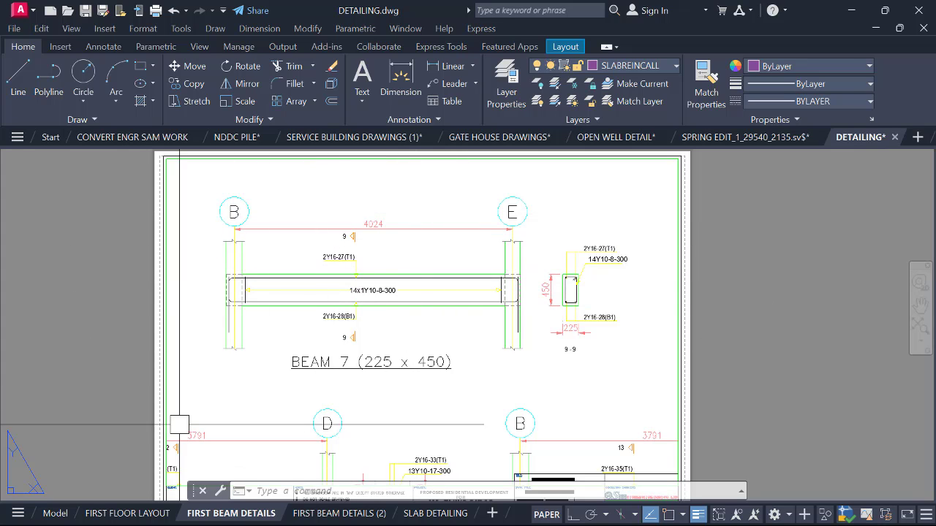
{"action": "left_click", "coordinate": [55, 514]}
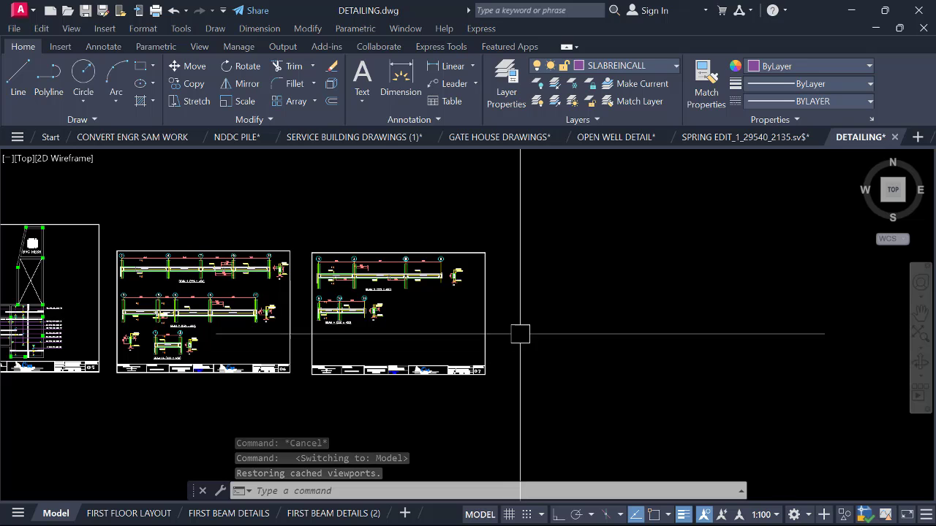
{"action": "scroll", "coordinate": [530, 316], "scroll_direction": "down", "scroll_amount": 4}
{"action": "scroll", "coordinate": [539, 280], "scroll_direction": "down", "scroll_amount": 5}
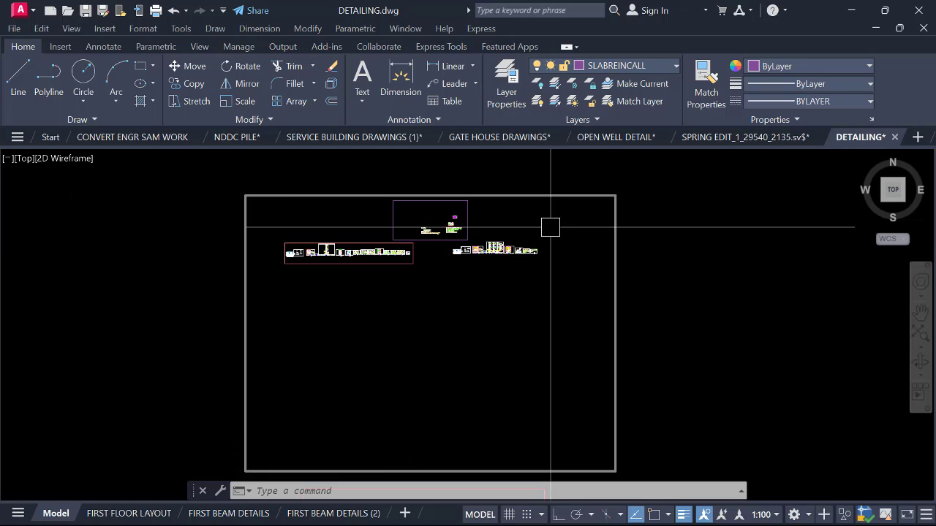
{"action": "scroll", "coordinate": [528, 305], "scroll_direction": "up", "scroll_amount": 8}
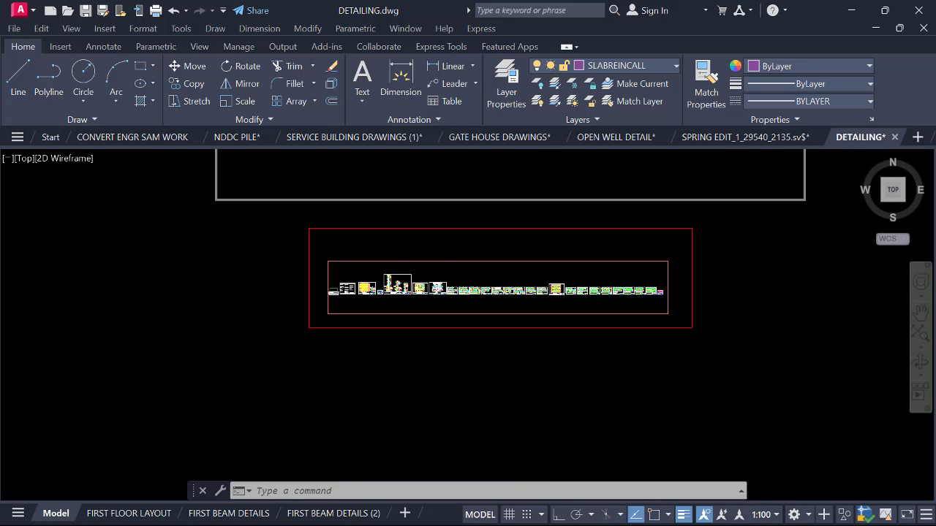
{"action": "scroll", "coordinate": [349, 311], "scroll_direction": "up", "scroll_amount": 6}
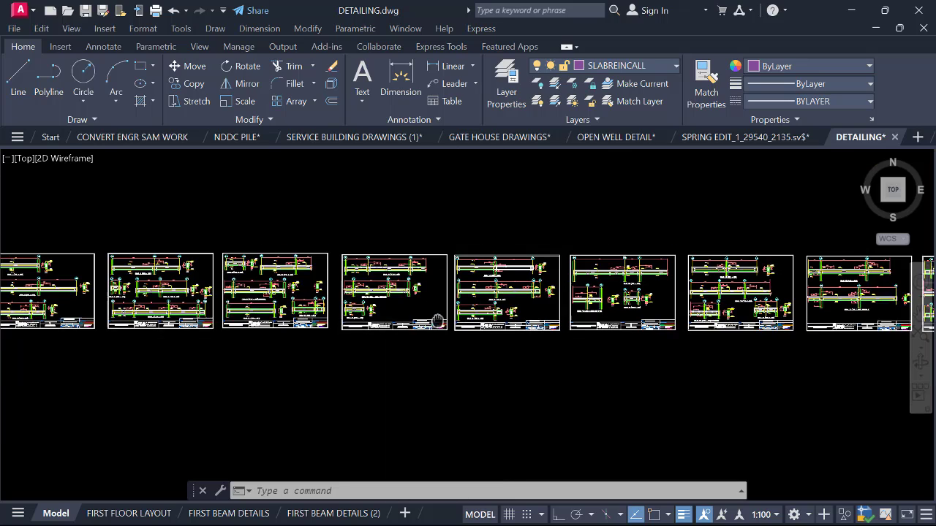
{"action": "scroll", "coordinate": [569, 320], "scroll_direction": "up", "scroll_amount": 7}
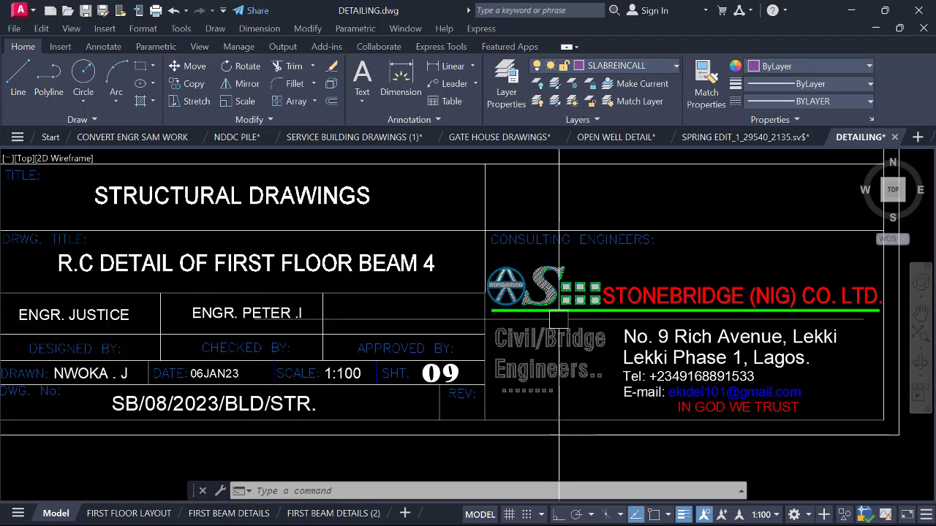
{"action": "scroll", "coordinate": [558, 320], "scroll_direction": "down", "scroll_amount": 7}
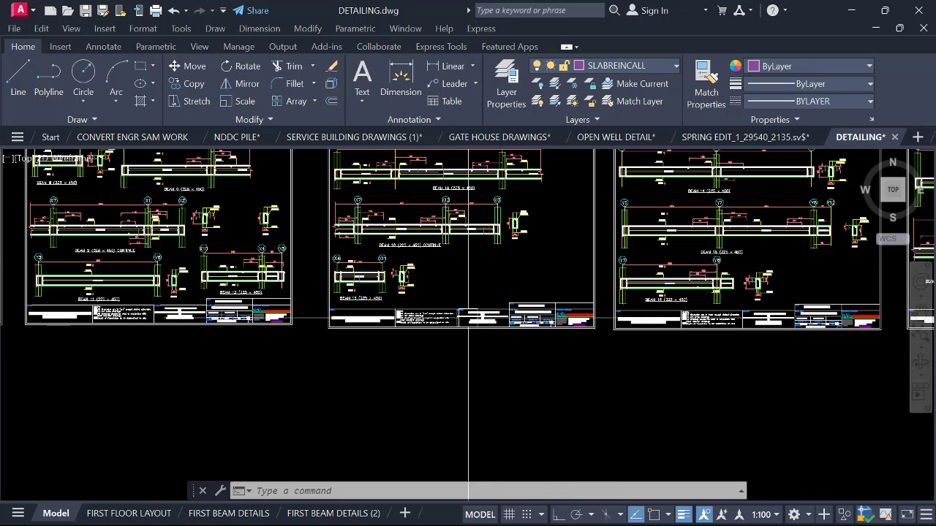
{"action": "scroll", "coordinate": [592, 314], "scroll_direction": "up", "scroll_amount": 2}
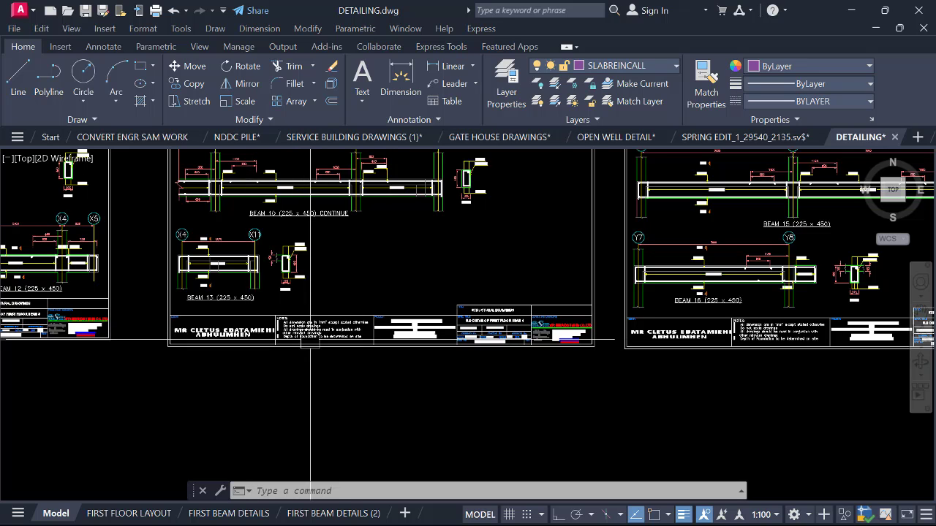
{"action": "scroll", "coordinate": [422, 329], "scroll_direction": "down", "scroll_amount": 8}
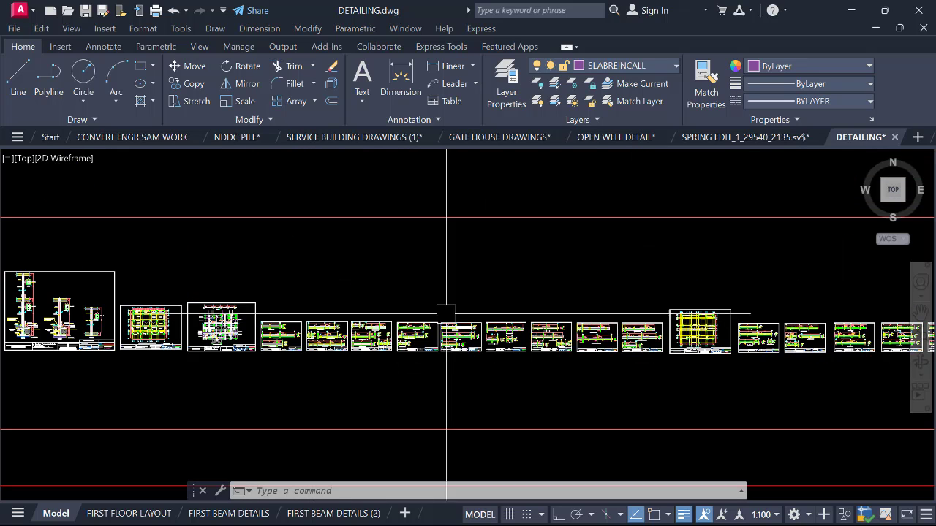
Examine the Osez Engineering Limited logo and company panel on foundation layout sheet 01.
{"action": "middle_click_drag", "start_coordinate": [459, 259], "coordinate": [456, 441]}
{"action": "scroll", "coordinate": [464, 413], "scroll_direction": "down", "scroll_amount": 4}
{"action": "middle_click_drag", "start_coordinate": [489, 295], "coordinate": [477, 452]}
{"action": "scroll", "coordinate": [475, 324], "scroll_direction": "down", "scroll_amount": 3}
{"action": "middle_click_drag", "start_coordinate": [475, 324], "coordinate": [469, 438]}
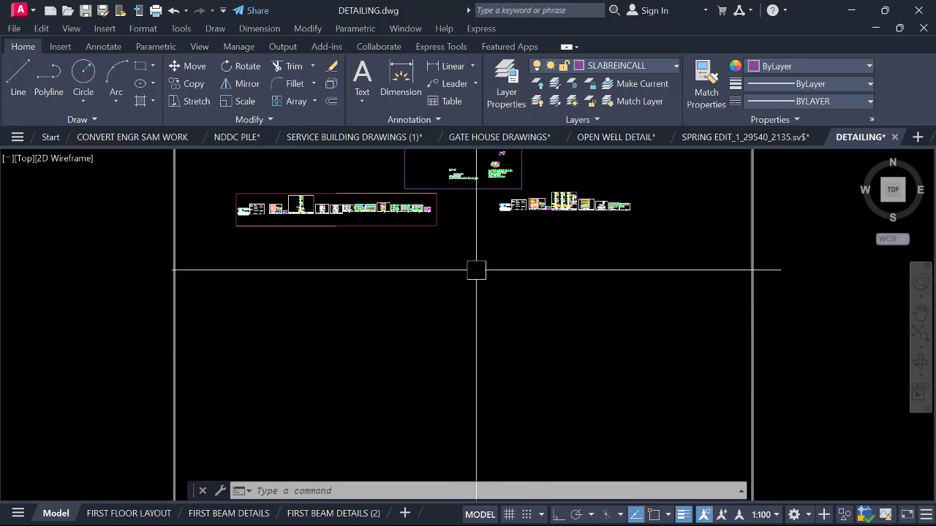
{"action": "scroll", "coordinate": [527, 199], "scroll_direction": "up", "scroll_amount": 4}
{"action": "scroll", "coordinate": [581, 214], "scroll_direction": "up", "scroll_amount": 8}
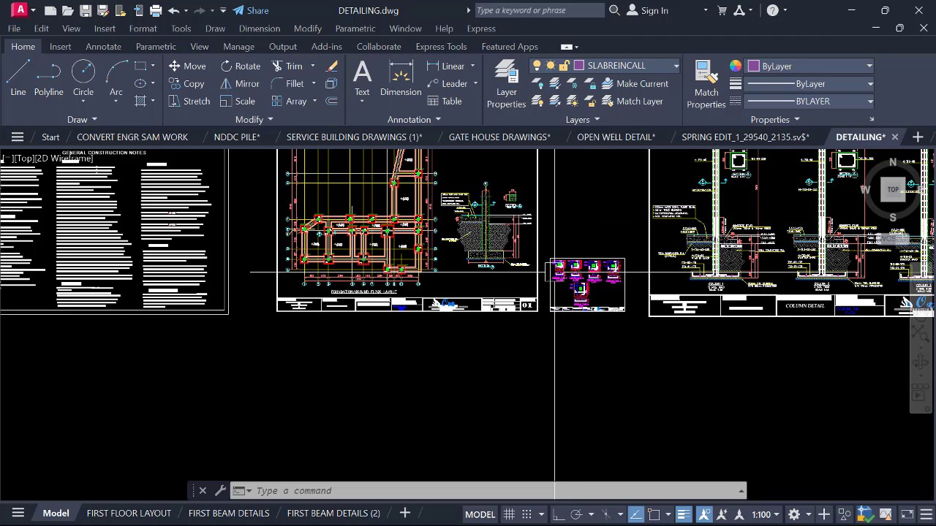
{"action": "scroll", "coordinate": [411, 300], "scroll_direction": "up", "scroll_amount": 2}
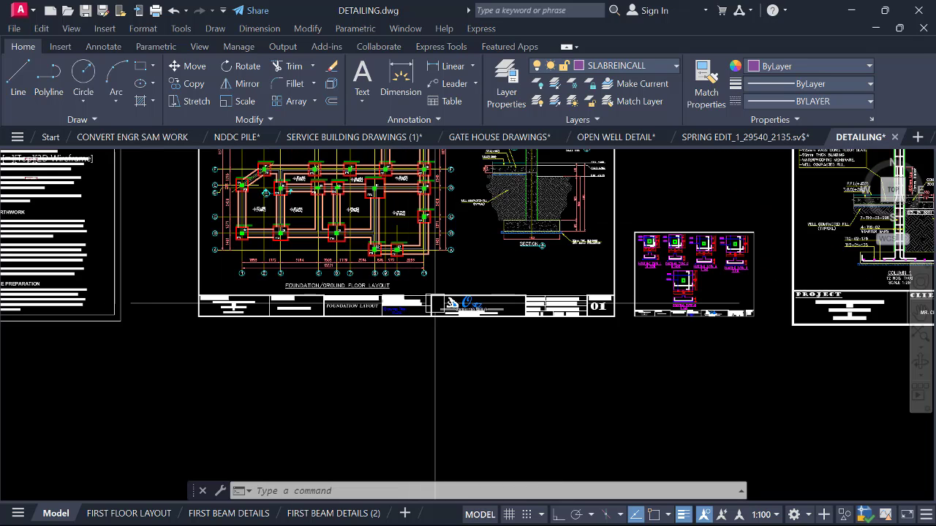
{"action": "scroll", "coordinate": [451, 308], "scroll_direction": "up", "scroll_amount": 9}
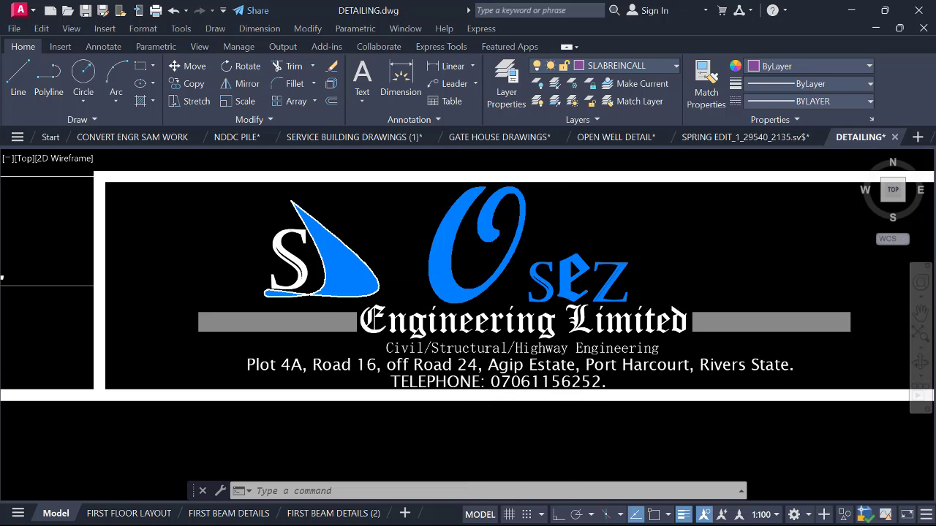
{"action": "scroll", "coordinate": [439, 292], "scroll_direction": "up", "scroll_amount": 2}
{"action": "scroll", "coordinate": [406, 298], "scroll_direction": "down", "scroll_amount": 5}
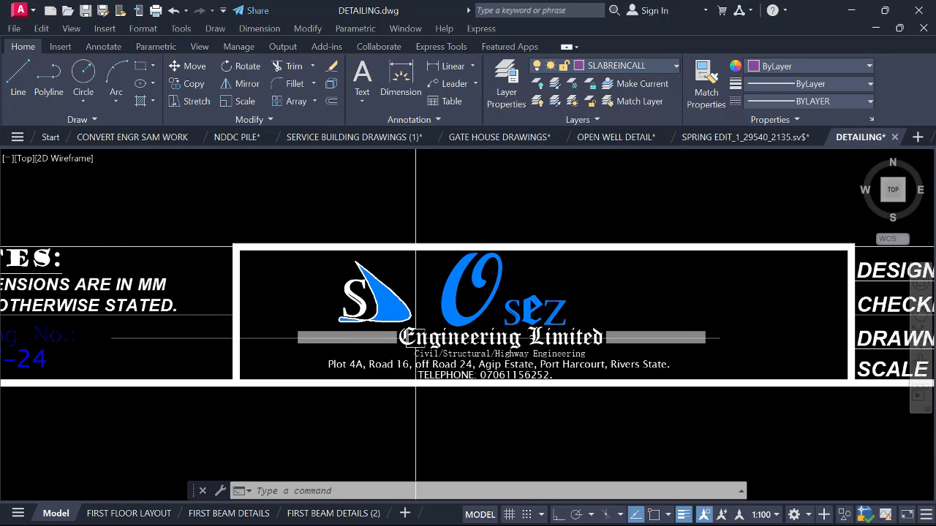
Review the remaining title block fields of foundation layout sheet 01, including client, drawing title, notes and sheet number.
{"action": "scroll", "coordinate": [454, 318], "scroll_direction": "down", "scroll_amount": 4}
{"action": "scroll", "coordinate": [497, 315], "scroll_direction": "down", "scroll_amount": 2}
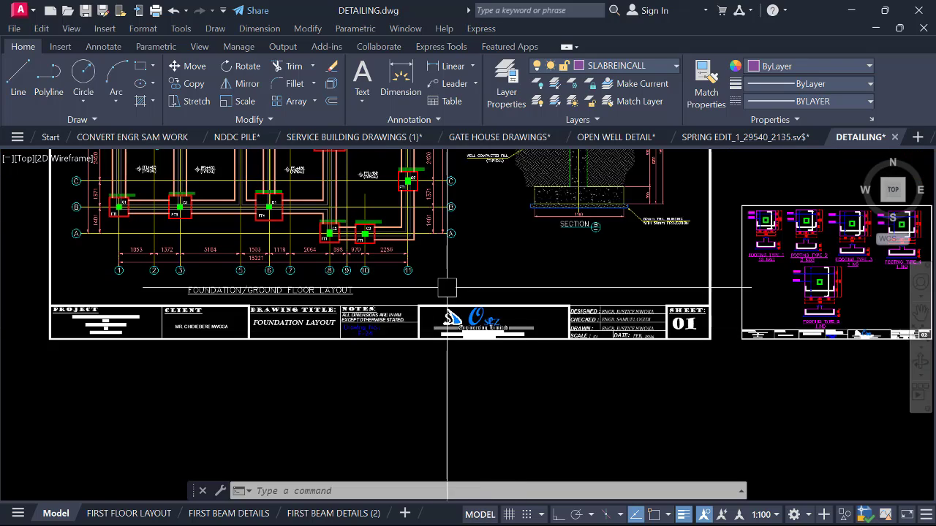
{"action": "middle_click_drag", "start_coordinate": [446, 288], "coordinate": [481, 314]}
{"action": "scroll", "coordinate": [471, 342], "scroll_direction": "down", "scroll_amount": 2}
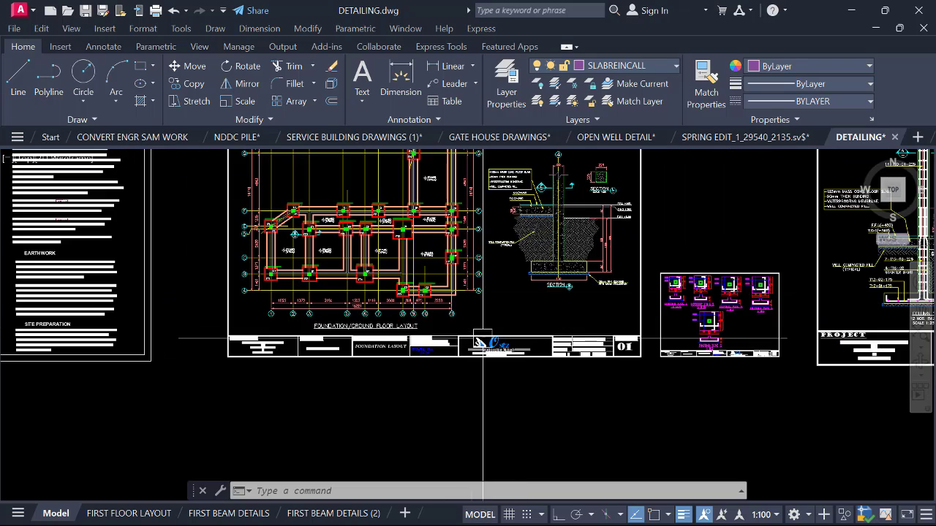
{"action": "scroll", "coordinate": [482, 342], "scroll_direction": "up", "scroll_amount": 3}
{"action": "scroll", "coordinate": [438, 342], "scroll_direction": "down", "scroll_amount": 3}
{"action": "scroll", "coordinate": [439, 344], "scroll_direction": "up", "scroll_amount": 3}
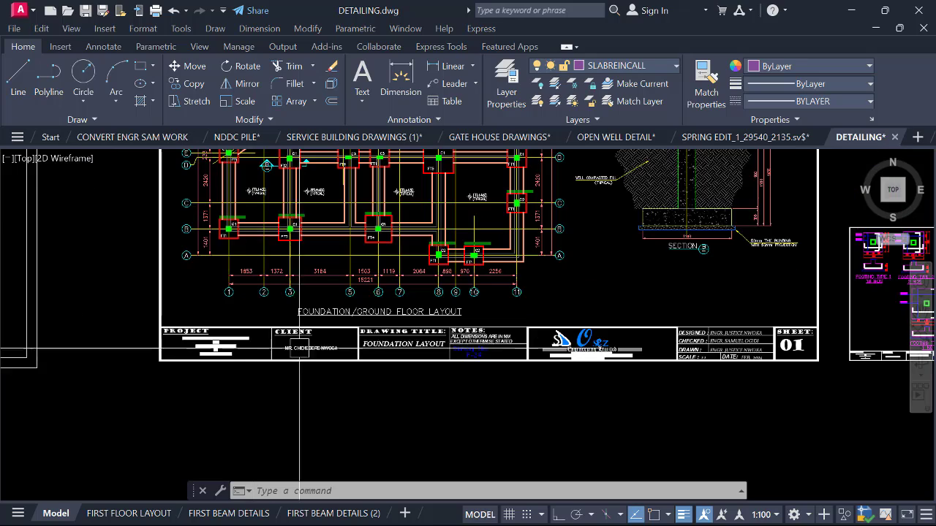
{"action": "scroll", "coordinate": [431, 316], "scroll_direction": "up", "scroll_amount": 6}
{"action": "scroll", "coordinate": [431, 316], "scroll_direction": "down", "scroll_amount": 10}
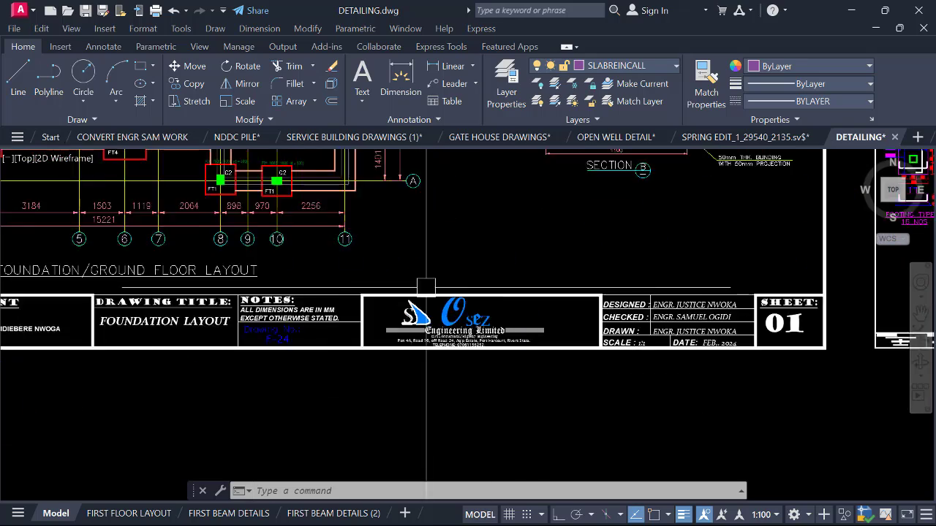
Examine the title block of sheet 13 in the Stonebridge drawing set and look over its row of framed sheets.
{"action": "middle_click_drag", "start_coordinate": [389, 390], "coordinate": [504, 264]}
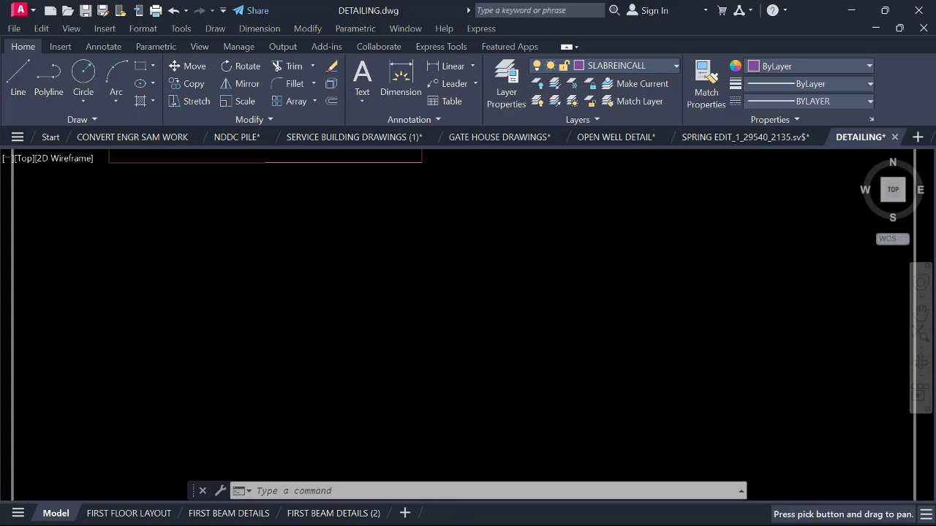
{"action": "scroll", "coordinate": [504, 264], "scroll_direction": "down", "scroll_amount": 4}
{"action": "middle_click_drag", "start_coordinate": [493, 403], "coordinate": [481, 376]}
{"action": "scroll", "coordinate": [481, 408], "scroll_direction": "up", "scroll_amount": 7}
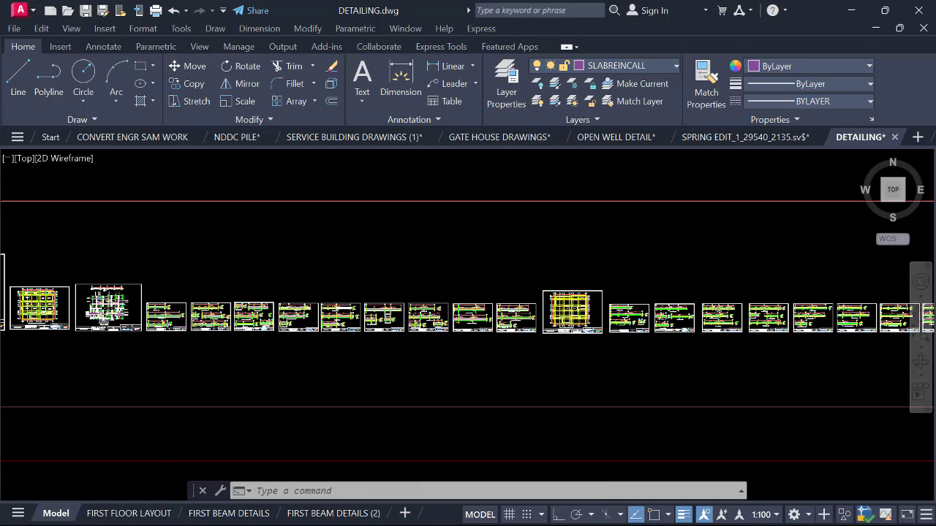
{"action": "scroll", "coordinate": [517, 307], "scroll_direction": "up", "scroll_amount": 6}
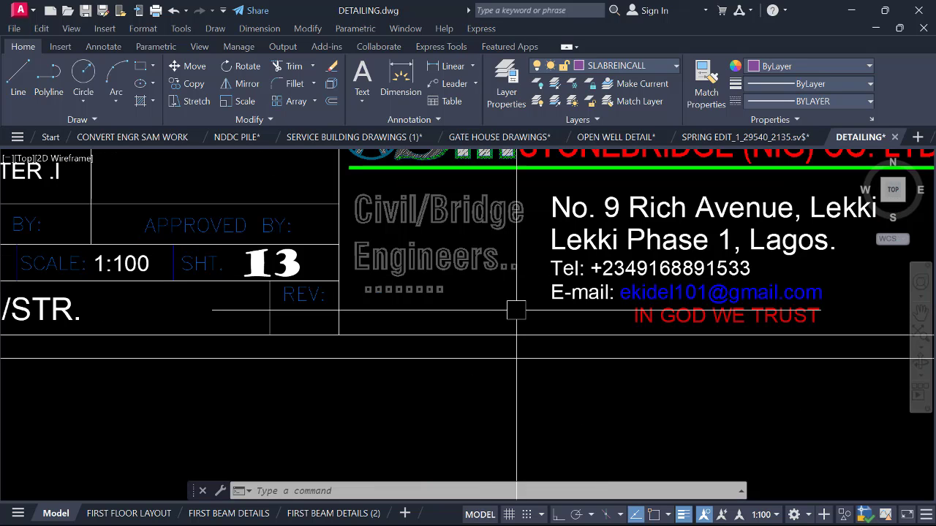
{"action": "scroll", "coordinate": [517, 307], "scroll_direction": "down", "scroll_amount": 8}
{"action": "scroll", "coordinate": [553, 348], "scroll_direction": "down", "scroll_amount": 6}
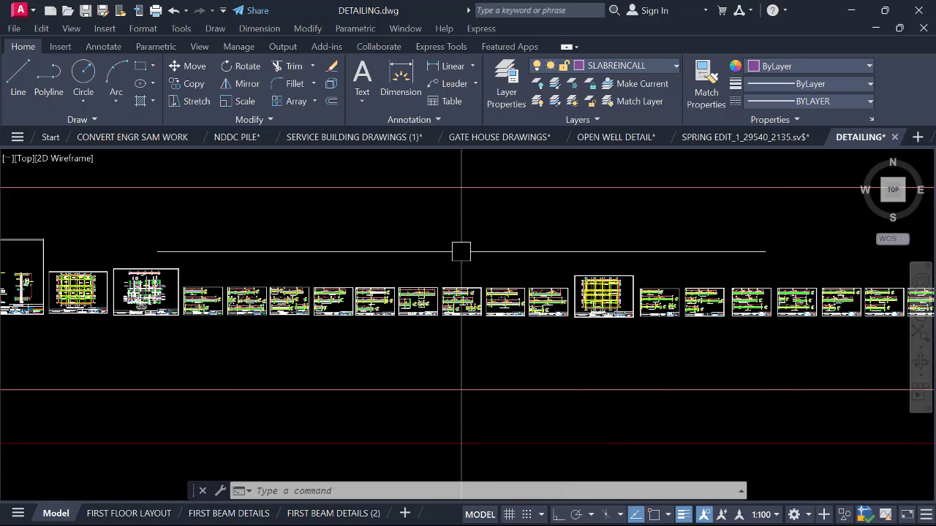
Examine the title block of column detail sheet 03 in the Osez Engineering drawing set.
{"action": "middle_click_drag", "start_coordinate": [460, 251], "coordinate": [560, 464]}
{"action": "scroll", "coordinate": [487, 332], "scroll_direction": "down", "scroll_amount": 2}
{"action": "middle_click_drag", "start_coordinate": [483, 321], "coordinate": [526, 479]}
{"action": "middle_click_drag", "start_coordinate": [480, 292], "coordinate": [490, 379]}
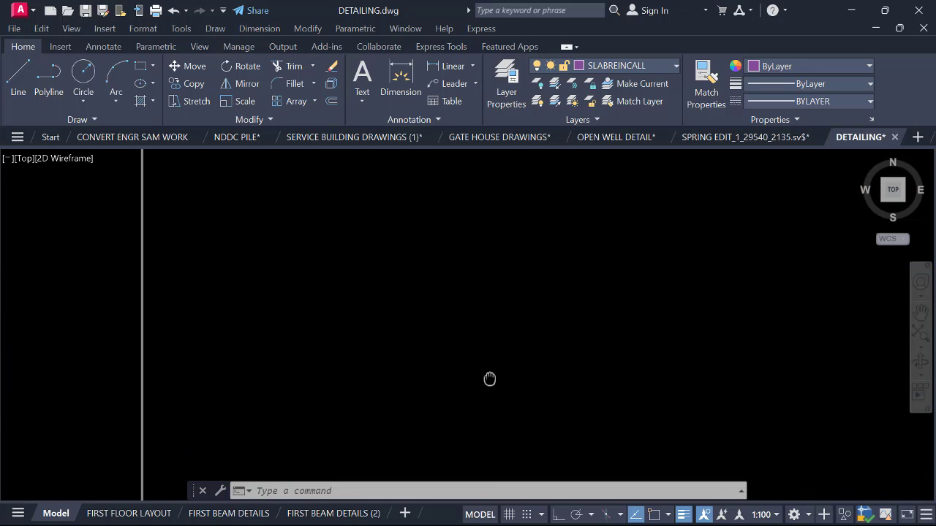
{"action": "middle_click_drag", "start_coordinate": [464, 300], "coordinate": [476, 463]}
{"action": "scroll", "coordinate": [470, 443], "scroll_direction": "down", "scroll_amount": 1}
{"action": "scroll", "coordinate": [416, 334], "scroll_direction": "up", "scroll_amount": 1}
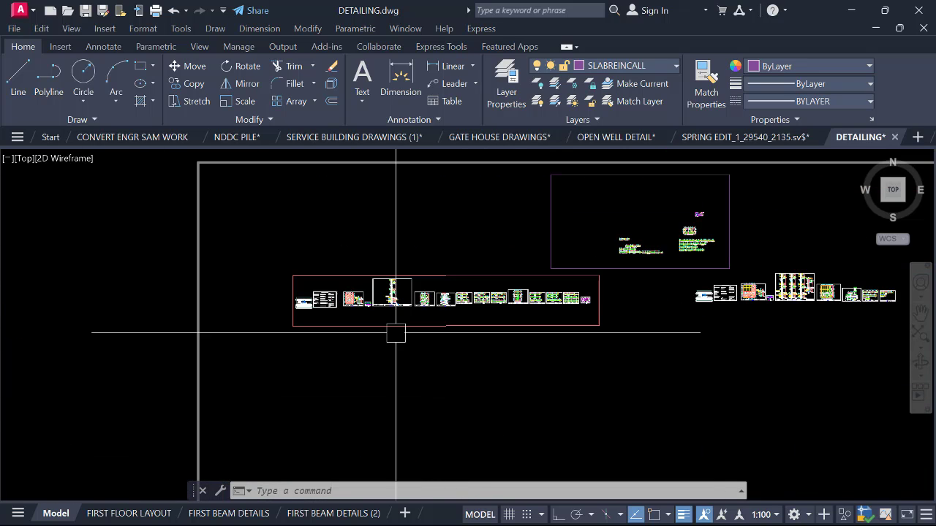
{"action": "scroll", "coordinate": [376, 309], "scroll_direction": "up", "scroll_amount": 10}
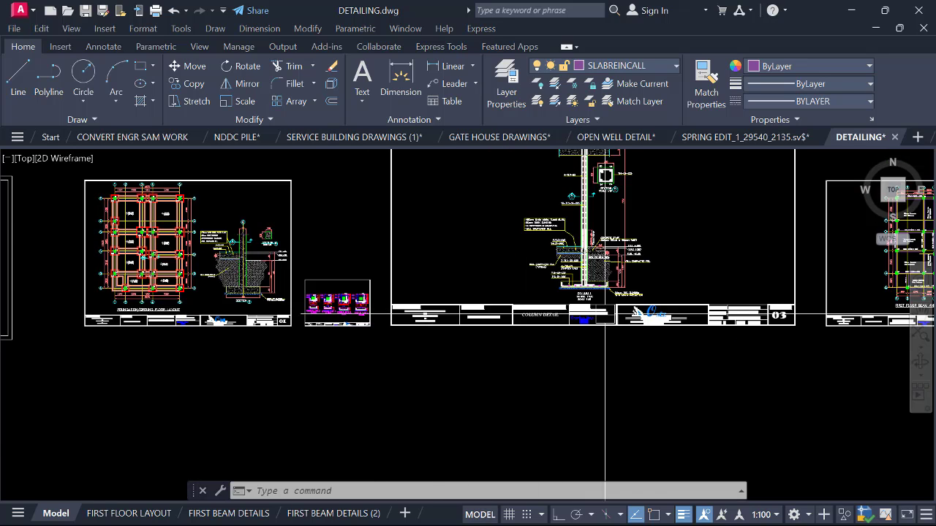
{"action": "scroll", "coordinate": [636, 318], "scroll_direction": "up", "scroll_amount": 4}
{"action": "middle_click_drag", "start_coordinate": [653, 315], "coordinate": [488, 336]}
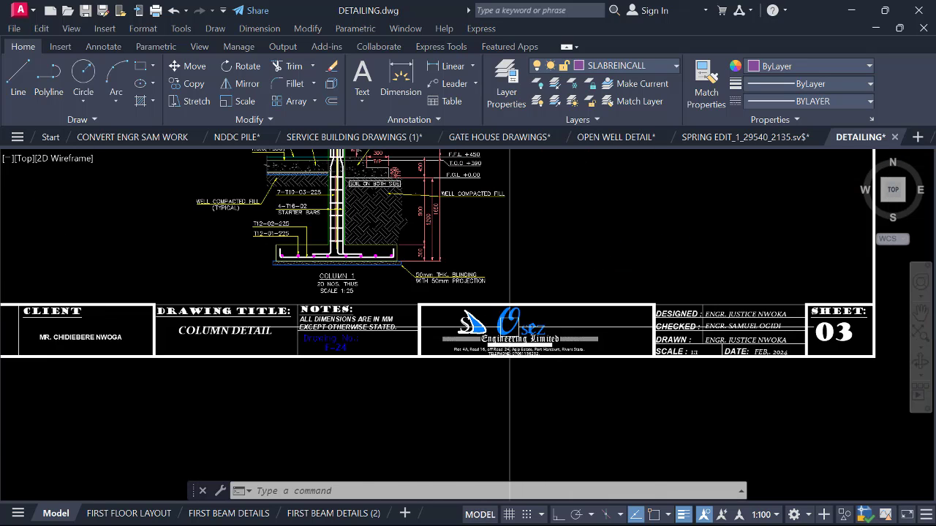
Examine the Structural Drawings cover sheet at the start of the Osez Engineering drawing set, including its logo and company details.
{"action": "scroll", "coordinate": [509, 332], "scroll_direction": "up", "scroll_amount": 4}
{"action": "scroll", "coordinate": [514, 314], "scroll_direction": "down", "scroll_amount": 10}
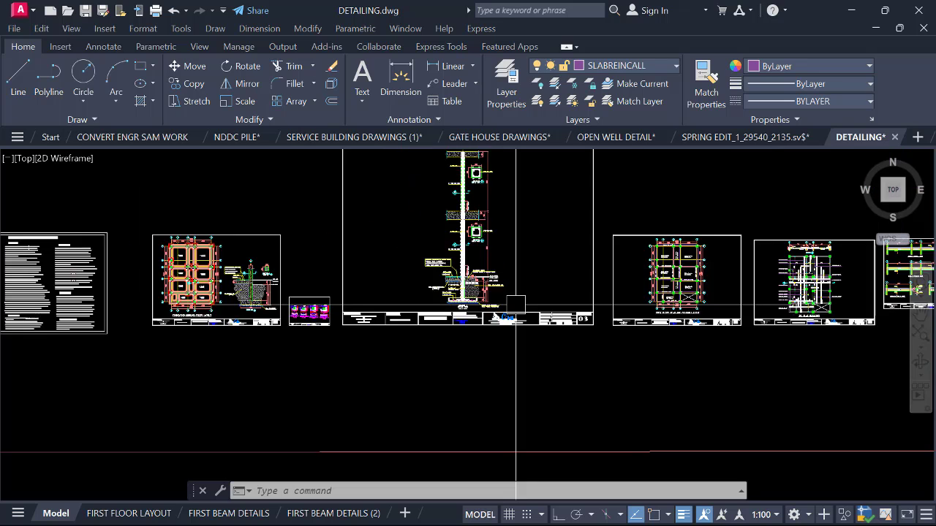
{"action": "scroll", "coordinate": [512, 306], "scroll_direction": "down", "scroll_amount": 4}
{"action": "scroll", "coordinate": [282, 317], "scroll_direction": "up", "scroll_amount": 4}
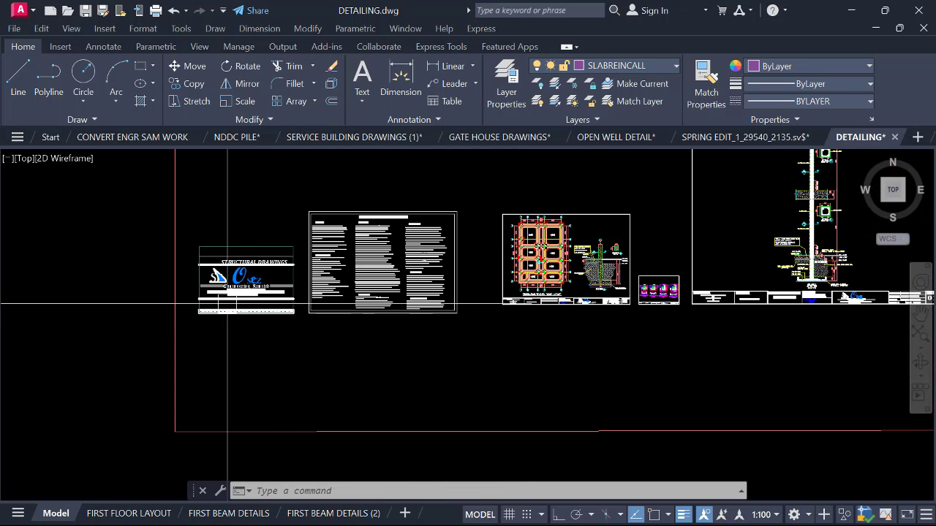
{"action": "scroll", "coordinate": [226, 303], "scroll_direction": "up", "scroll_amount": 6}
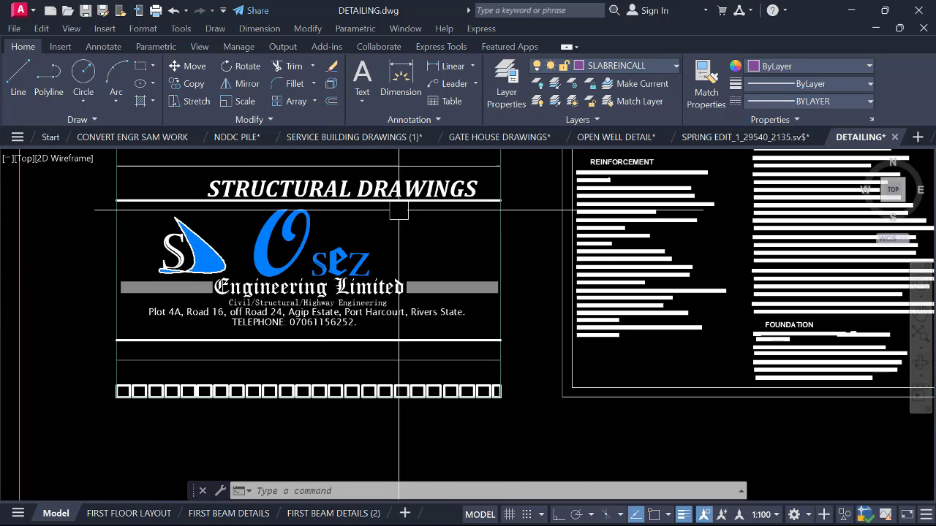
{"action": "scroll", "coordinate": [324, 231], "scroll_direction": "up", "scroll_amount": 2}
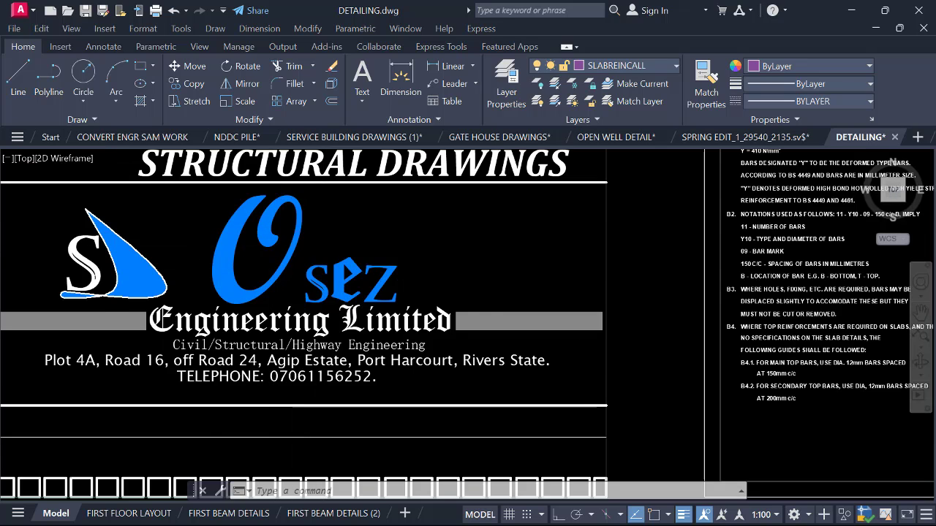
{"action": "scroll", "coordinate": [219, 293], "scroll_direction": "down", "scroll_amount": 8}
{"action": "scroll", "coordinate": [512, 294], "scroll_direction": "up", "scroll_amount": 1}
{"action": "middle_click_drag", "start_coordinate": [454, 294], "coordinate": [590, 294]}
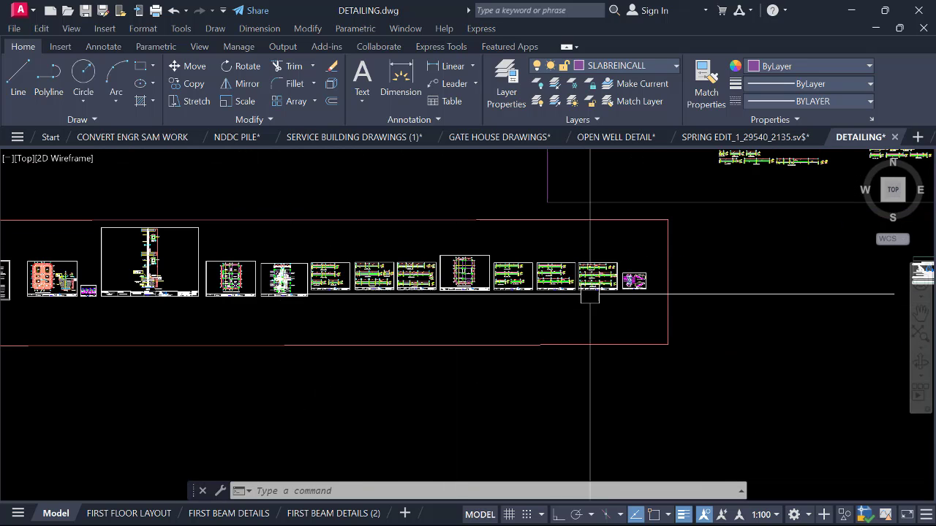
Examine the title block of staircase detailing sheet 13 and look back over the framed sheets in the same set.
{"action": "scroll", "coordinate": [590, 294], "scroll_direction": "up", "scroll_amount": 12}
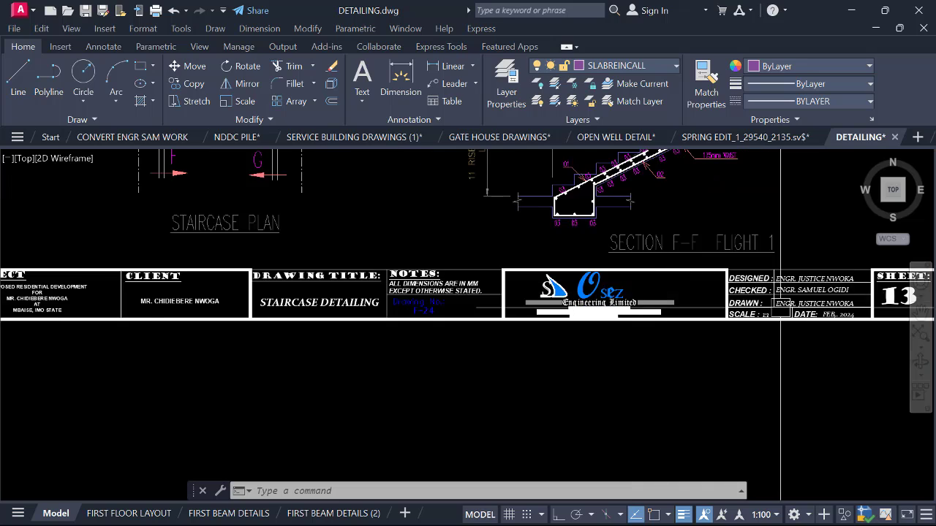
{"action": "scroll", "coordinate": [784, 309], "scroll_direction": "up", "scroll_amount": 2}
{"action": "scroll", "coordinate": [784, 309], "scroll_direction": "down", "scroll_amount": 8}
{"action": "middle_click_drag", "start_coordinate": [403, 313], "coordinate": [729, 298]}
{"action": "scroll", "coordinate": [639, 297], "scroll_direction": "down", "scroll_amount": 1}
{"action": "middle_click_drag", "start_coordinate": [373, 307], "coordinate": [582, 300]}
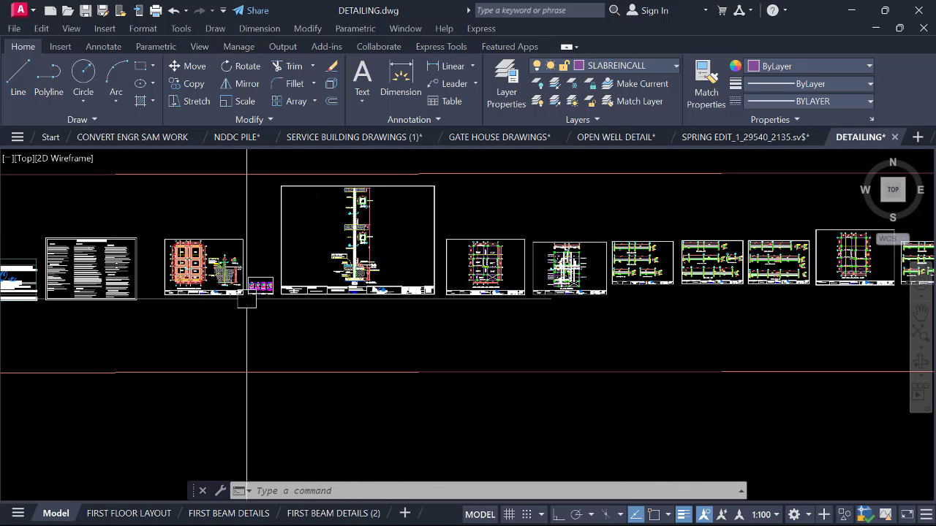
{"action": "mouse_move", "coordinate": [187, 301]}
{"action": "middle_mouse_down"}
{"action": "mouse_move", "coordinate": [449, 293]}
{"action": "mouse_move", "coordinate": [264, 294]}
{"action": "middle_mouse_up"}
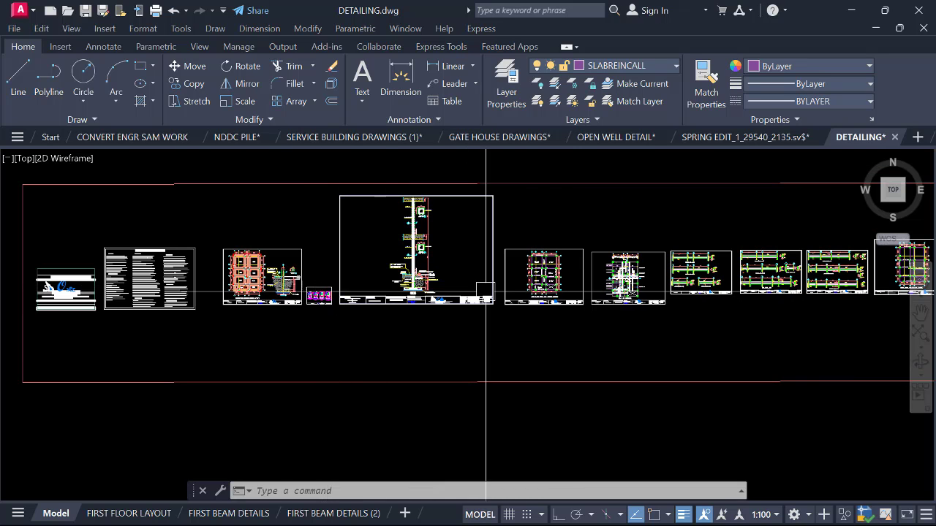
Examine the title block of RC slab detailing sheet 05 in the neighbouring Osez Engineering drawing set.
{"action": "mouse_move", "coordinate": [562, 305]}
{"action": "middle_mouse_down"}
{"action": "mouse_move", "coordinate": [397, 332]}
{"action": "mouse_move", "coordinate": [345, 328]}
{"action": "middle_mouse_up"}
{"action": "scroll", "coordinate": [346, 326], "scroll_direction": "down", "scroll_amount": 3}
{"action": "middle_click_drag", "start_coordinate": [629, 323], "coordinate": [480, 321]}
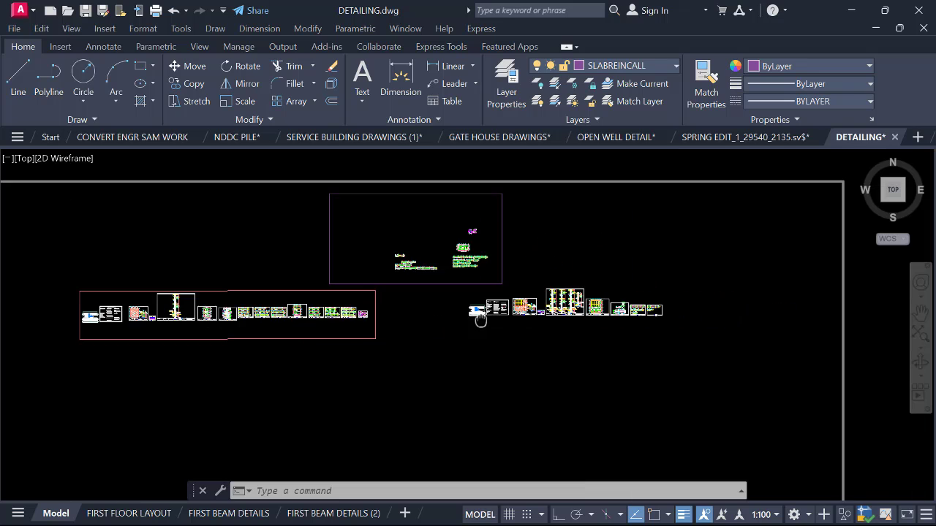
{"action": "scroll", "coordinate": [600, 316], "scroll_direction": "up", "scroll_amount": 10}
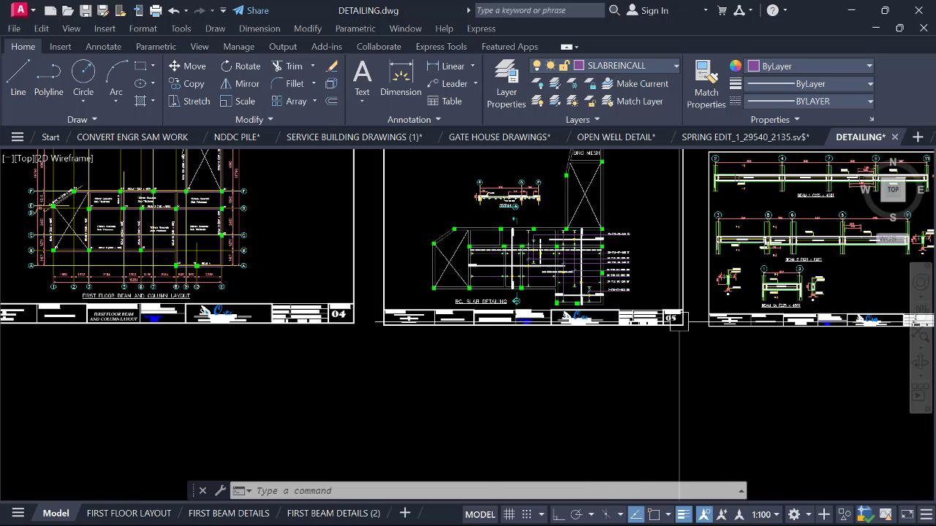
{"action": "scroll", "coordinate": [518, 333], "scroll_direction": "up", "scroll_amount": 2}
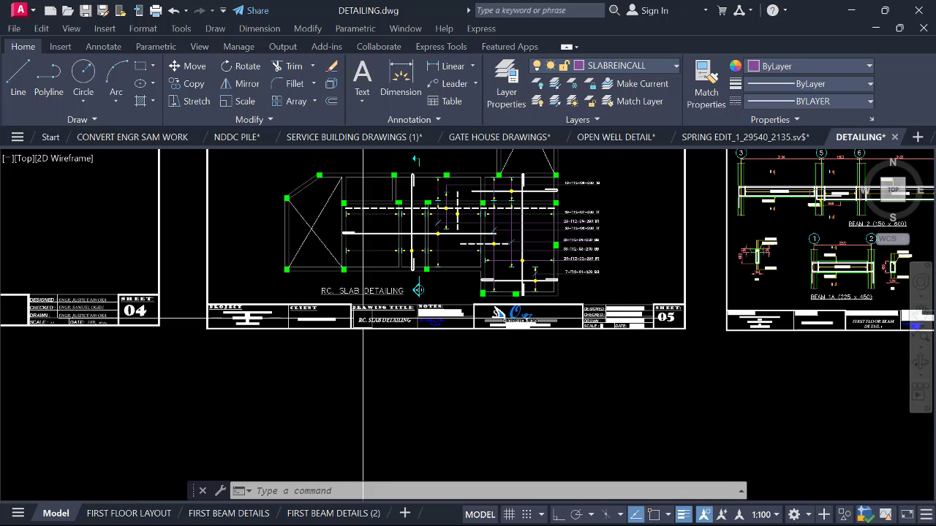
{"action": "scroll", "coordinate": [681, 320], "scroll_direction": "up", "scroll_amount": 4}
{"action": "scroll", "coordinate": [634, 299], "scroll_direction": "down", "scroll_amount": 12}
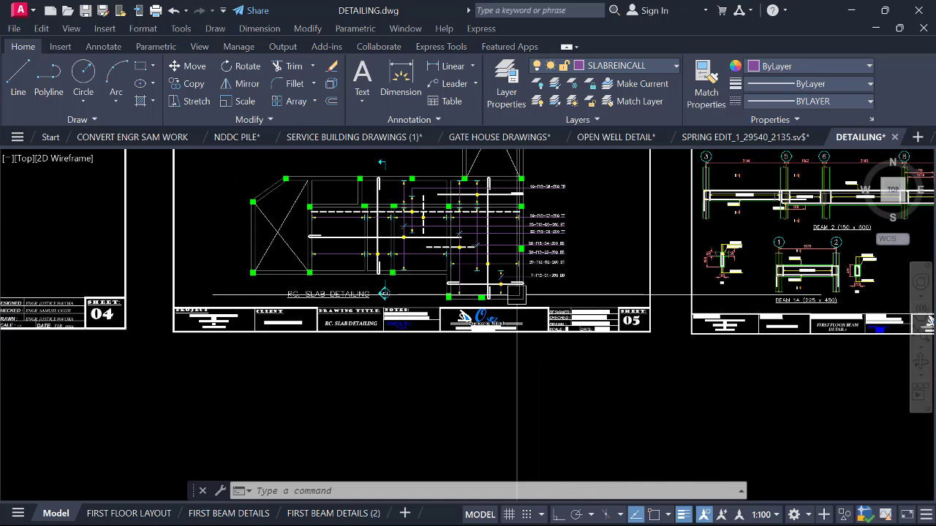
Examine the title block of first floor beam sheet 07 in the Stonebridge drawing set.
{"action": "middle_click_drag", "start_coordinate": [450, 309], "coordinate": [454, 173]}
{"action": "scroll", "coordinate": [456, 183], "scroll_direction": "down", "scroll_amount": 2}
{"action": "scroll", "coordinate": [394, 403], "scroll_direction": "up", "scroll_amount": 2}
{"action": "scroll", "coordinate": [344, 399], "scroll_direction": "up", "scroll_amount": 3}
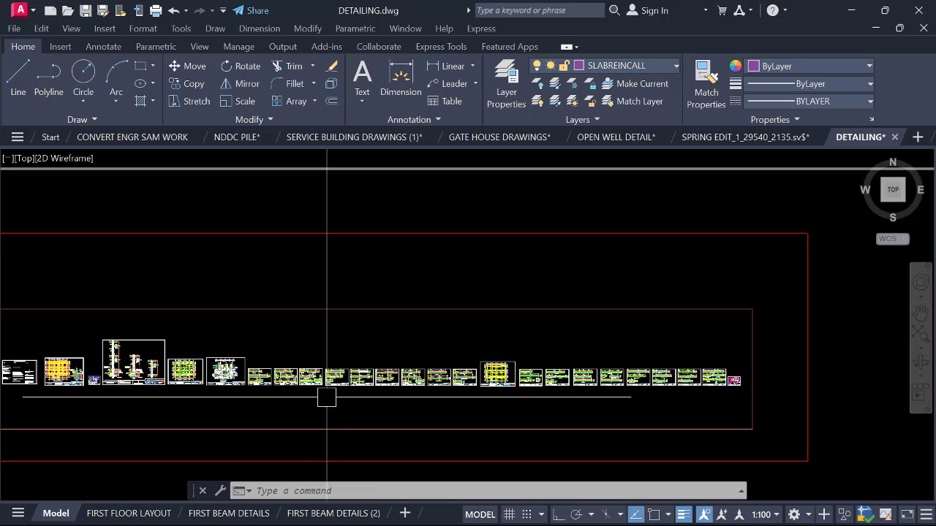
{"action": "scroll", "coordinate": [274, 384], "scroll_direction": "up", "scroll_amount": 3}
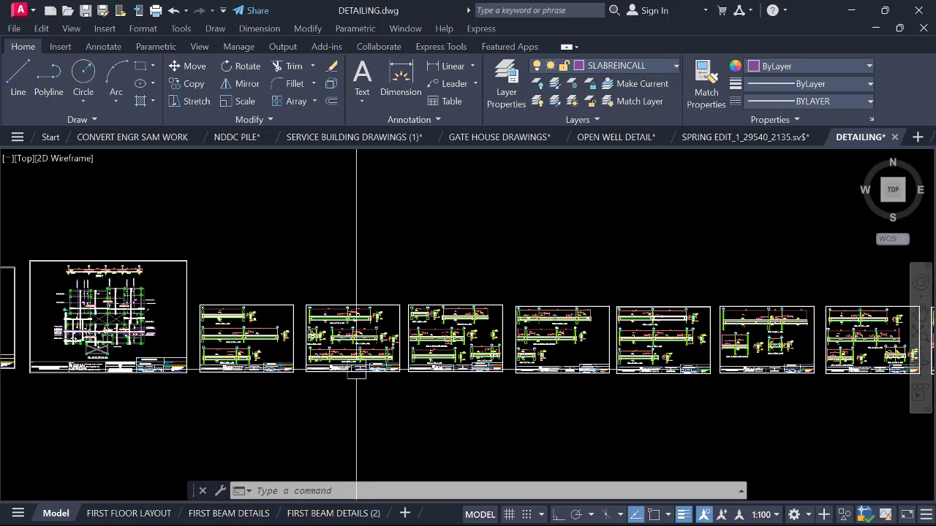
{"action": "scroll", "coordinate": [356, 371], "scroll_direction": "up", "scroll_amount": 5}
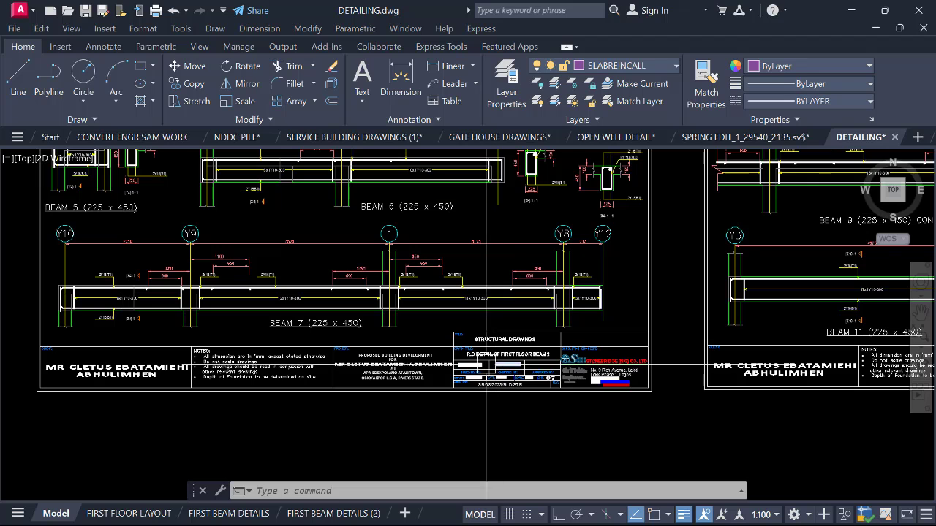
Review the beam arrangement on Stonebridge sheet 07, inspecting the reinforcement and dimensions of Beam 4 (225 x 450).
{"action": "scroll", "coordinate": [458, 364], "scroll_direction": "down", "scroll_amount": 2}
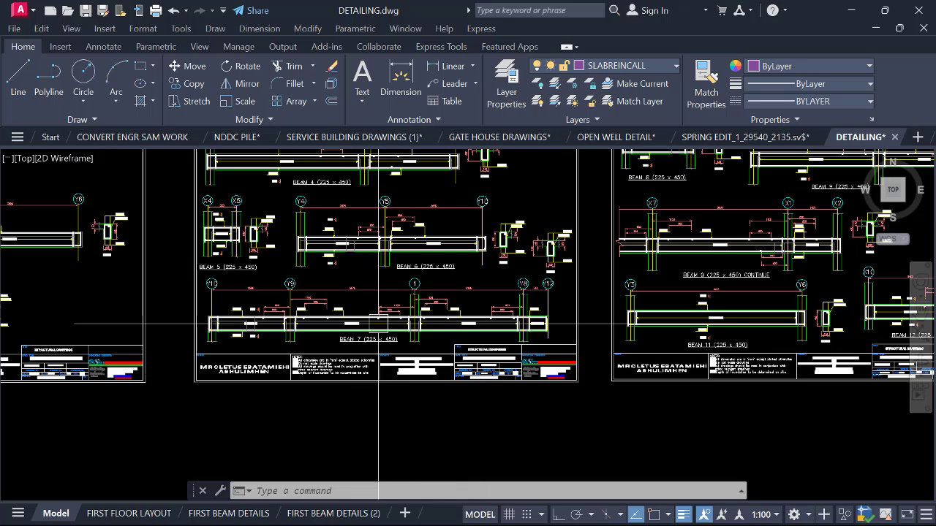
{"action": "middle_click_drag", "start_coordinate": [447, 327], "coordinate": [457, 378]}
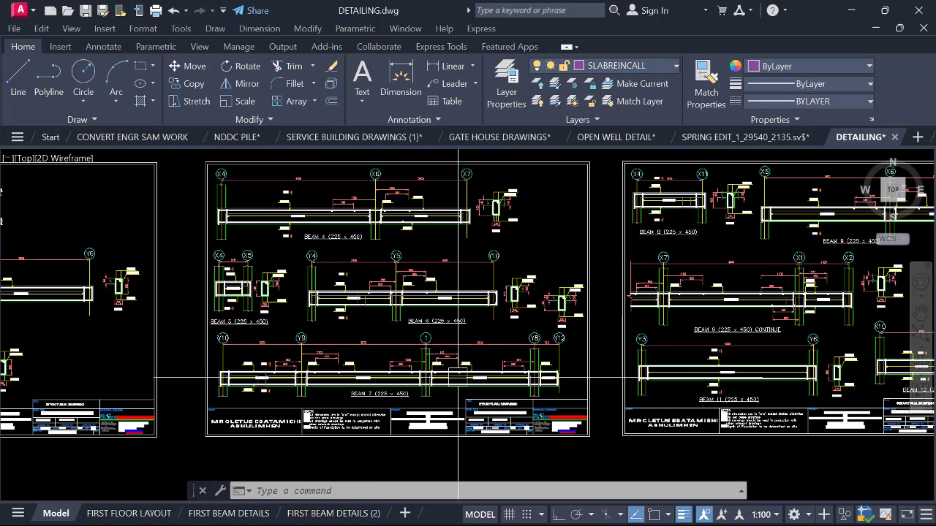
{"action": "scroll", "coordinate": [335, 204], "scroll_direction": "up", "scroll_amount": 2}
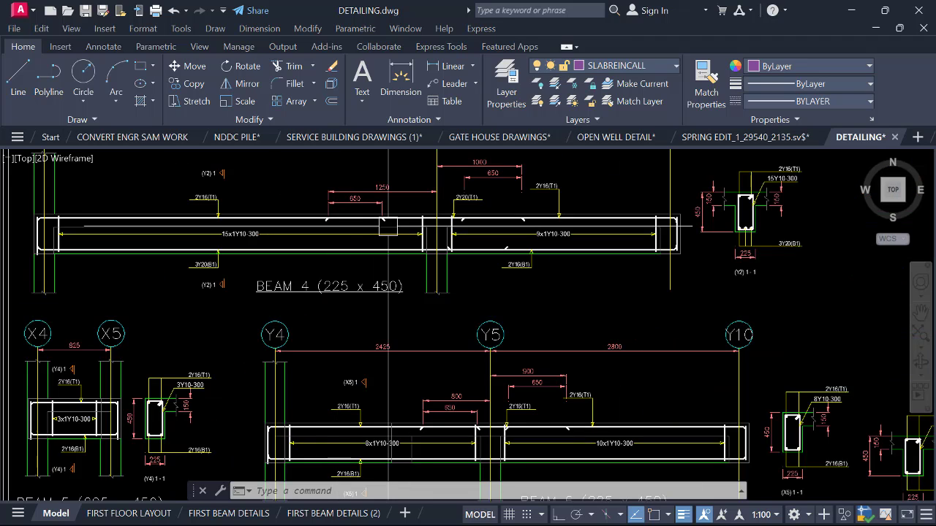
{"action": "scroll", "coordinate": [387, 227], "scroll_direction": "up", "scroll_amount": 2}
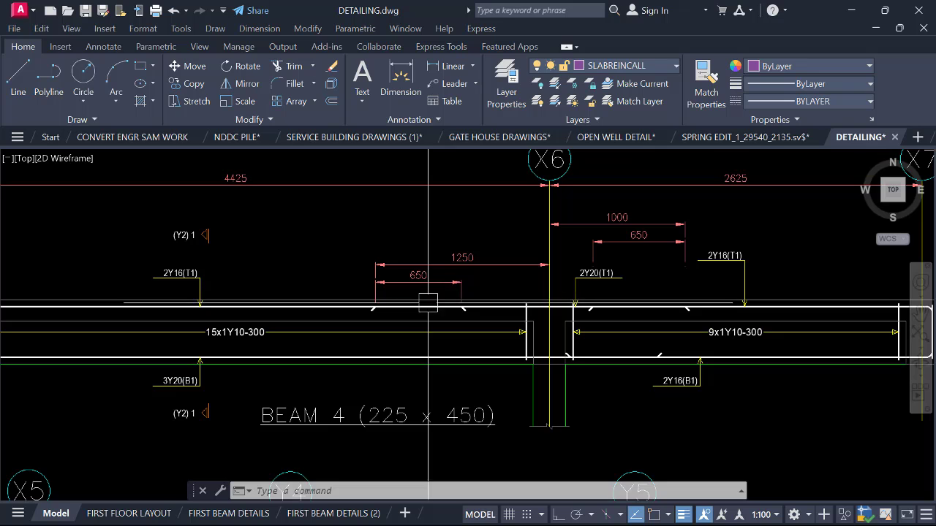
{"action": "scroll", "coordinate": [418, 272], "scroll_direction": "down", "scroll_amount": 5}
{"action": "scroll", "coordinate": [423, 268], "scroll_direction": "down", "scroll_amount": 2}
{"action": "scroll", "coordinate": [502, 253], "scroll_direction": "up", "scroll_amount": 2}
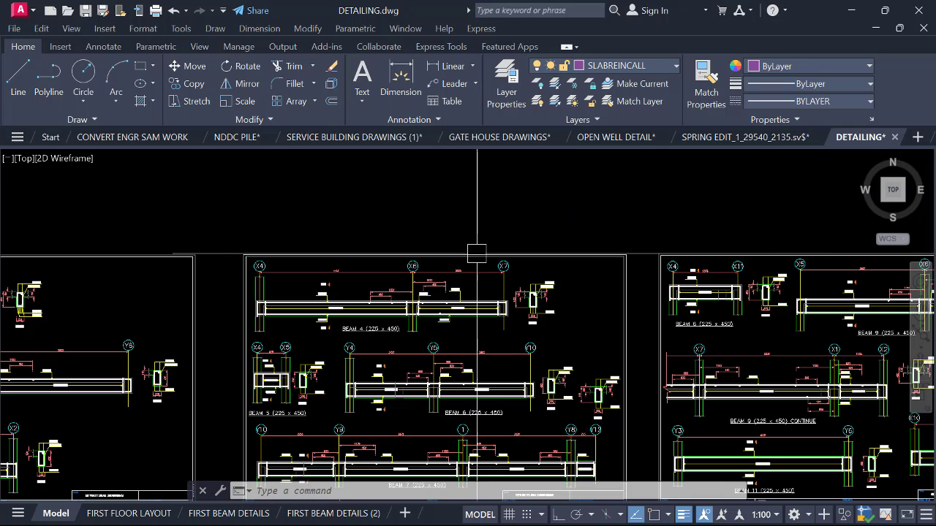
Copy the frame and title block of Stonebridge sheet 07, without its beam details, to the empty space beside Osez sheet 07.
{"action": "scroll", "coordinate": [482, 242], "scroll_direction": "down", "scroll_amount": 3}
{"action": "scroll", "coordinate": [503, 275], "scroll_direction": "up", "scroll_amount": 3}
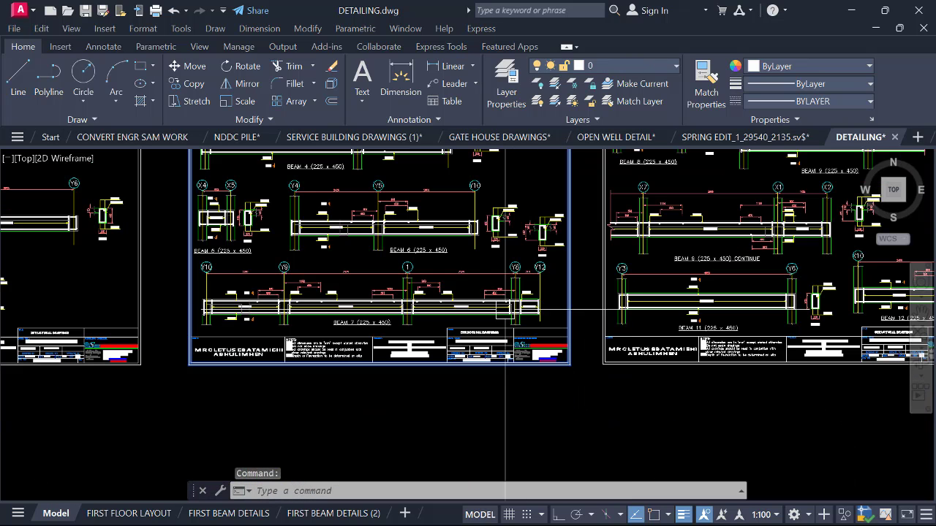
{"action": "scroll", "coordinate": [597, 327], "scroll_direction": "up", "scroll_amount": 4}
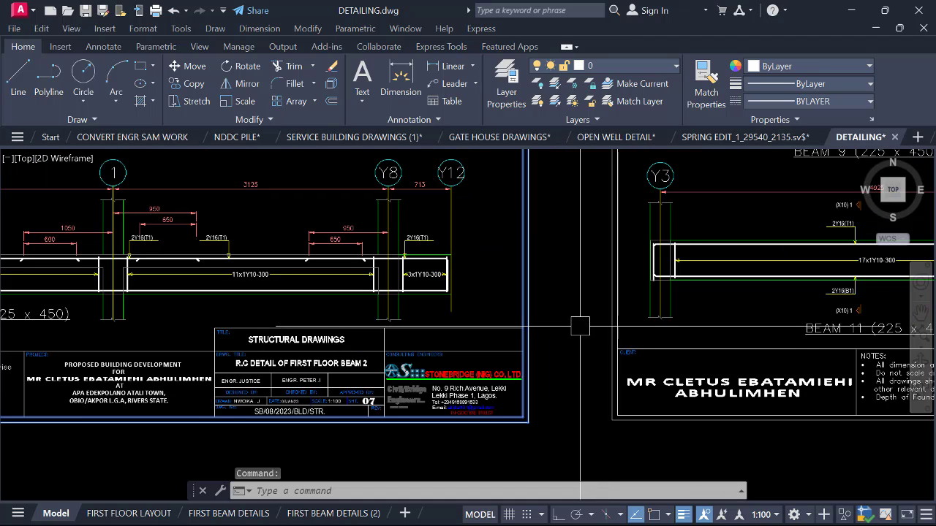
{"action": "left_click", "coordinate": [581, 317]}
{"action": "scroll", "coordinate": [581, 316], "scroll_direction": "down", "scroll_amount": 4}
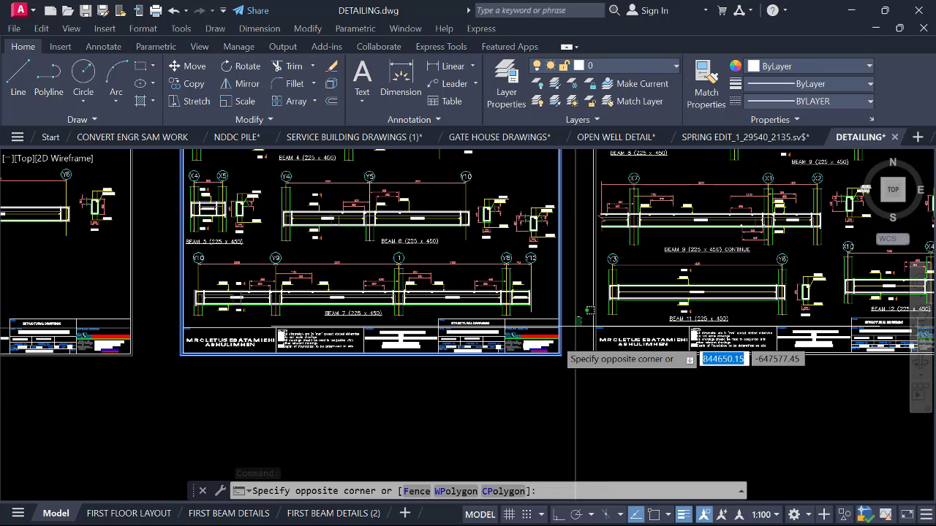
{"action": "left_click", "coordinate": [180, 380]}
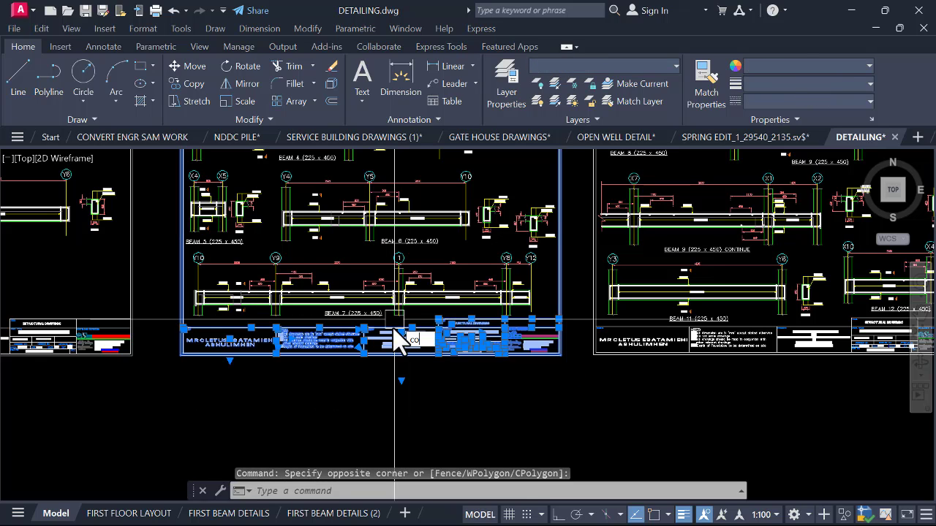
{"action": "key", "text": "BackSpace"}
{"action": "key", "text": "BackSpace"}
{"action": "type", "text": "co"}
{"action": "key", "text": "Return"}
{"action": "scroll", "coordinate": [244, 395], "scroll_direction": "down", "scroll_amount": 3}
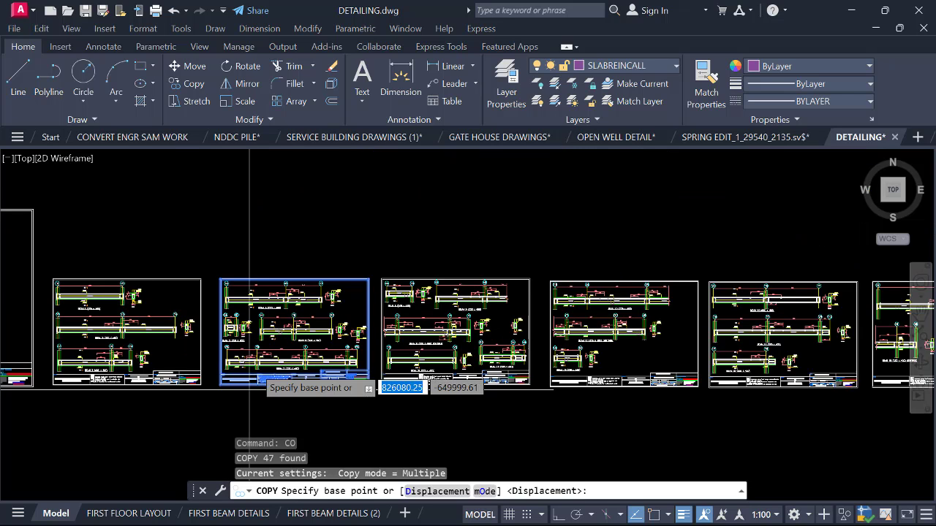
{"action": "scroll", "coordinate": [227, 376], "scroll_direction": "down", "scroll_amount": 2}
{"action": "left_click", "coordinate": [231, 370]}
{"action": "scroll", "coordinate": [241, 362], "scroll_direction": "down", "scroll_amount": 5}
{"action": "scroll", "coordinate": [232, 370], "scroll_direction": "down", "scroll_amount": 6}
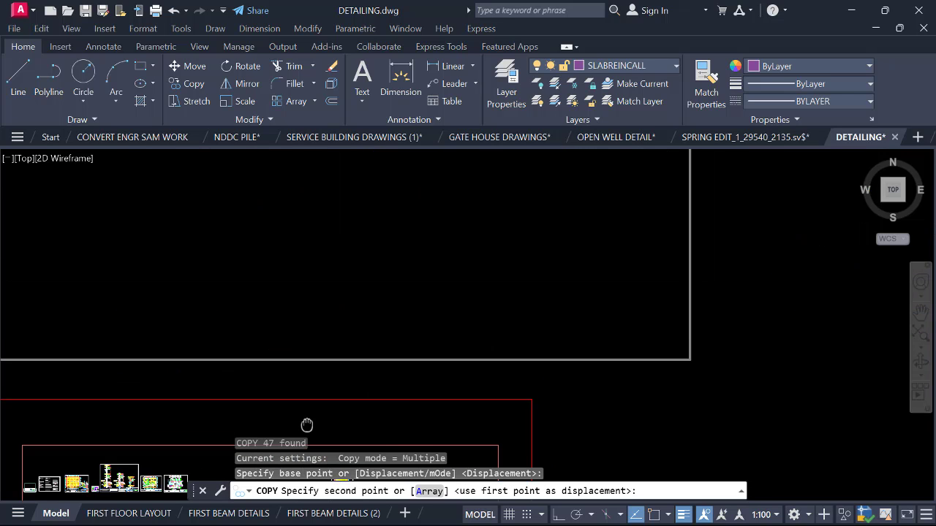
{"action": "scroll", "coordinate": [388, 292], "scroll_direction": "up", "scroll_amount": 5}
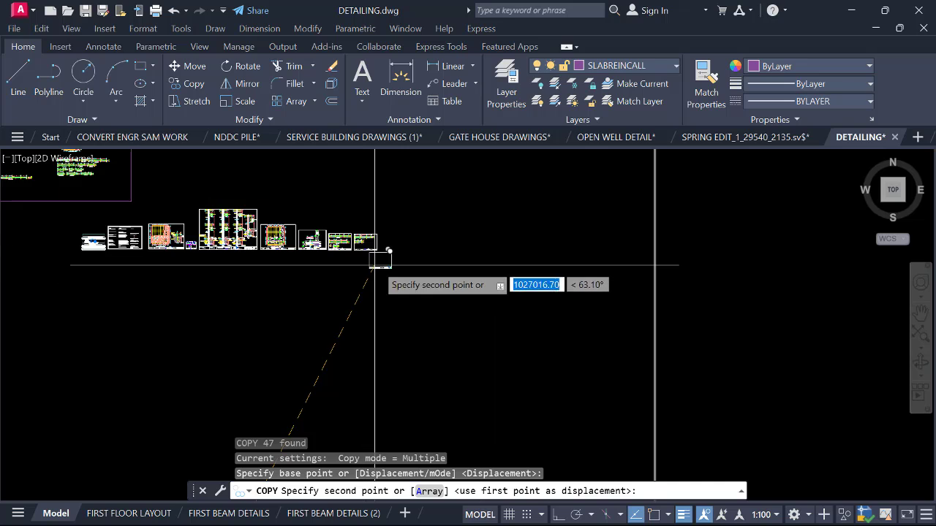
{"action": "scroll", "coordinate": [386, 247], "scroll_direction": "up", "scroll_amount": 4}
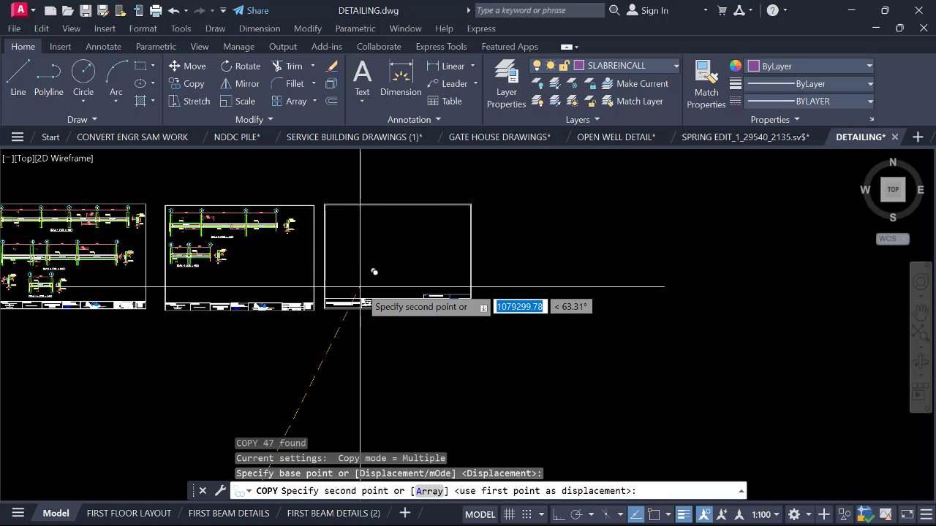
{"action": "left_click", "coordinate": [324, 261]}
{"action": "key", "text": "Escape"}
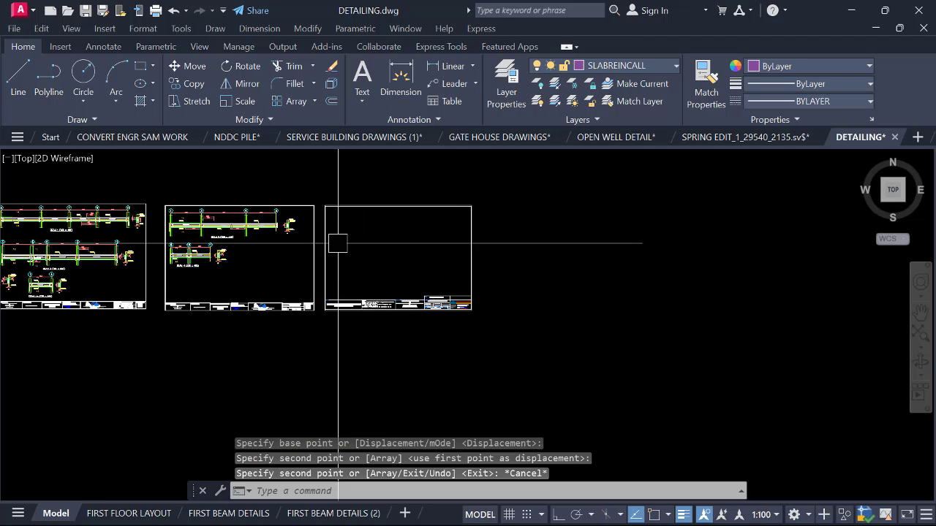
Compare the title block of Osez first floor beam sheet 07 with the copied Stonebridge frame beside it.
{"action": "scroll", "coordinate": [334, 247], "scroll_direction": "up", "scroll_amount": 6}
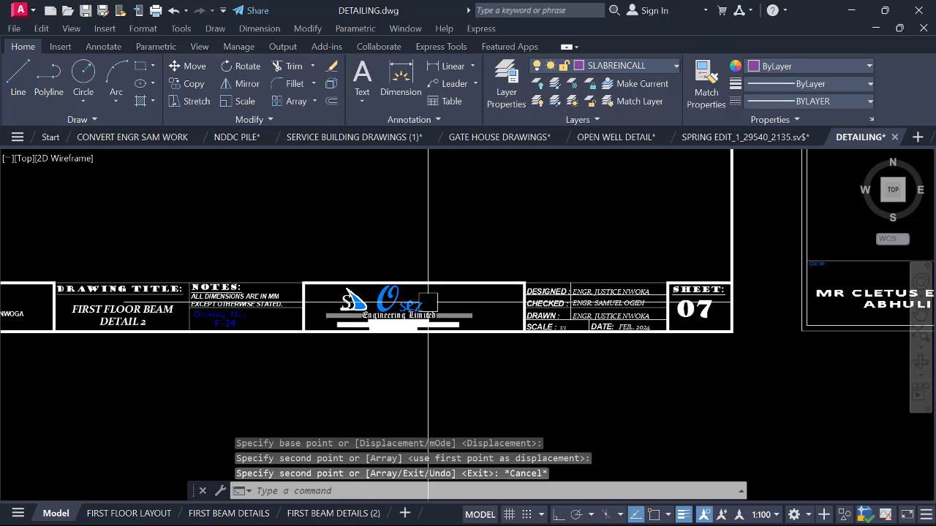
{"action": "scroll", "coordinate": [428, 302], "scroll_direction": "up", "scroll_amount": 4}
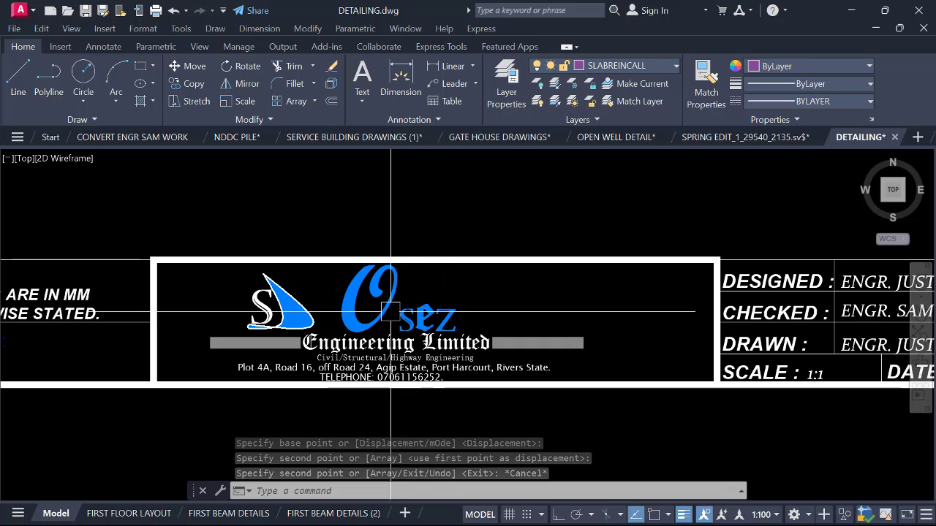
{"action": "scroll", "coordinate": [357, 308], "scroll_direction": "down", "scroll_amount": 5}
{"action": "scroll", "coordinate": [357, 307], "scroll_direction": "down", "scroll_amount": 6}
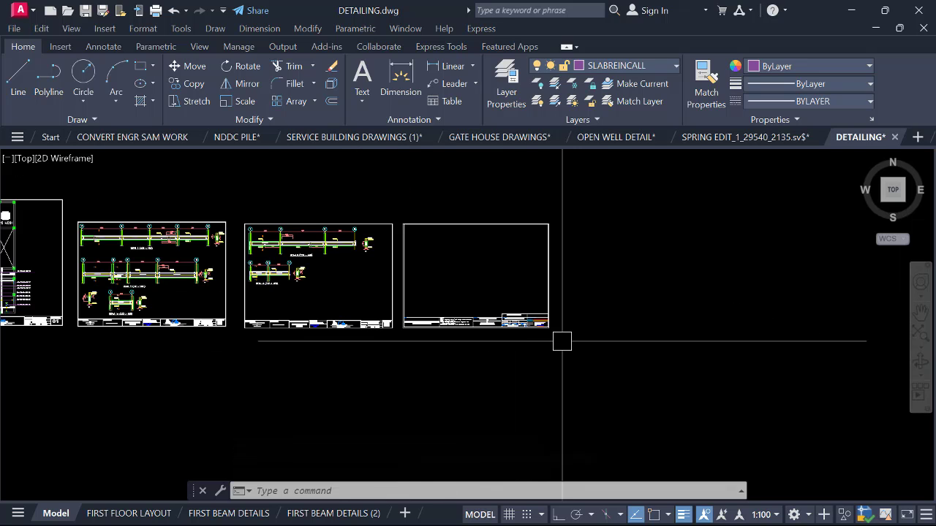
{"action": "scroll", "coordinate": [522, 315], "scroll_direction": "up", "scroll_amount": 2}
{"action": "middle_click_drag", "start_coordinate": [491, 324], "coordinate": [606, 334]}
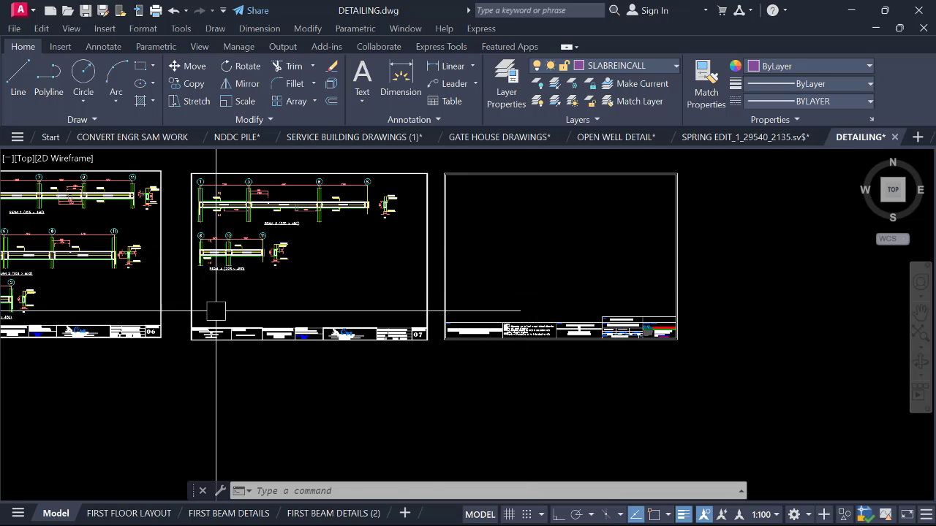
{"action": "middle_click_drag", "start_coordinate": [549, 318], "coordinate": [518, 353]}
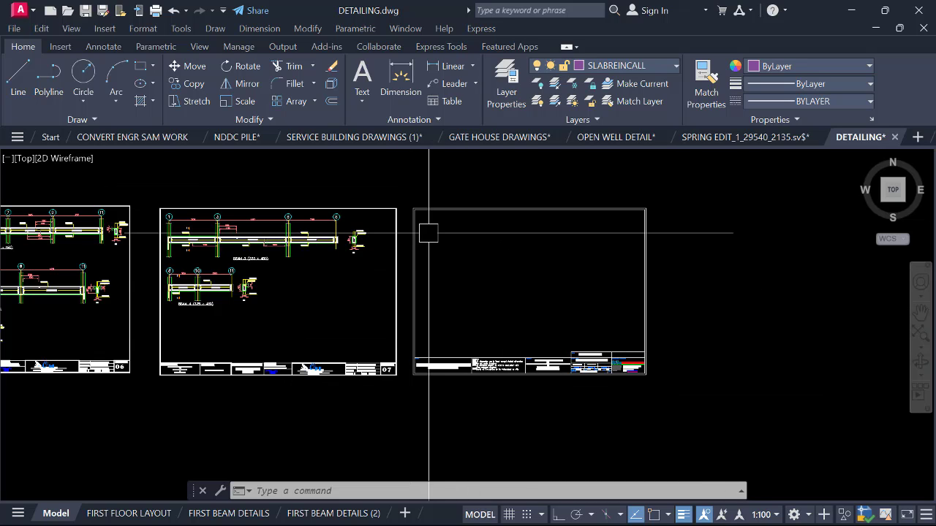
{"action": "scroll", "coordinate": [193, 376], "scroll_direction": "up", "scroll_amount": 3}
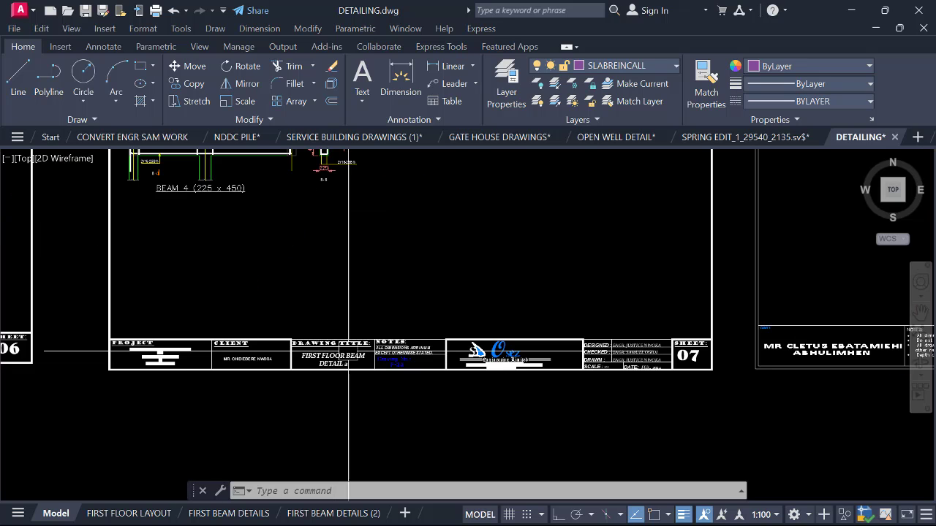
Erase the copied Stonebridge frame and title block beside Osez sheet 07.
{"action": "scroll", "coordinate": [349, 341], "scroll_direction": "down", "scroll_amount": 3}
{"action": "scroll", "coordinate": [483, 356], "scroll_direction": "up", "scroll_amount": 2}
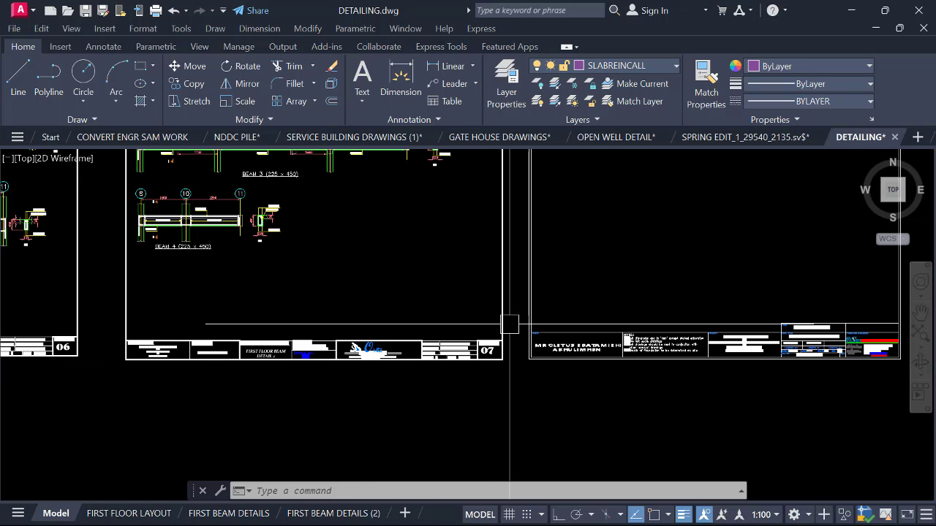
{"action": "scroll", "coordinate": [511, 318], "scroll_direction": "down", "scroll_amount": 2}
{"action": "middle_click_drag", "start_coordinate": [560, 317], "coordinate": [467, 332]}
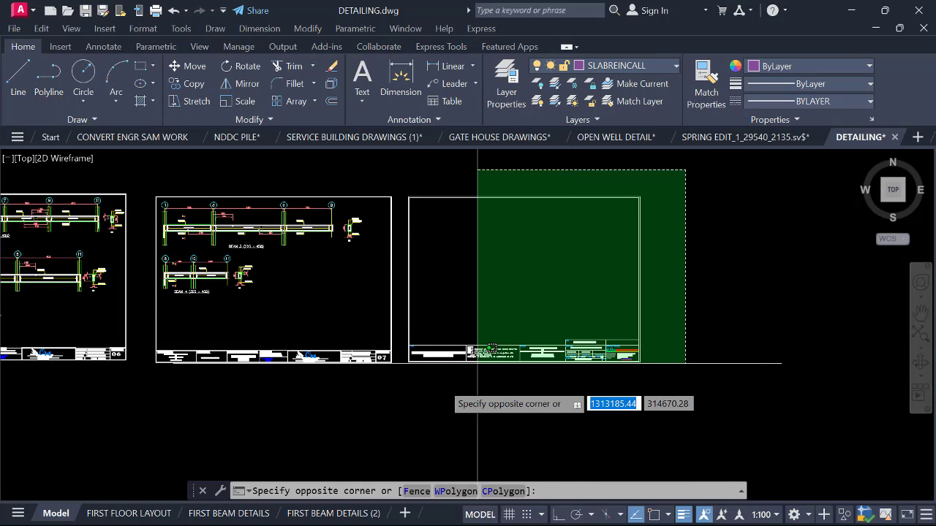
{"action": "left_click", "coordinate": [413, 390]}
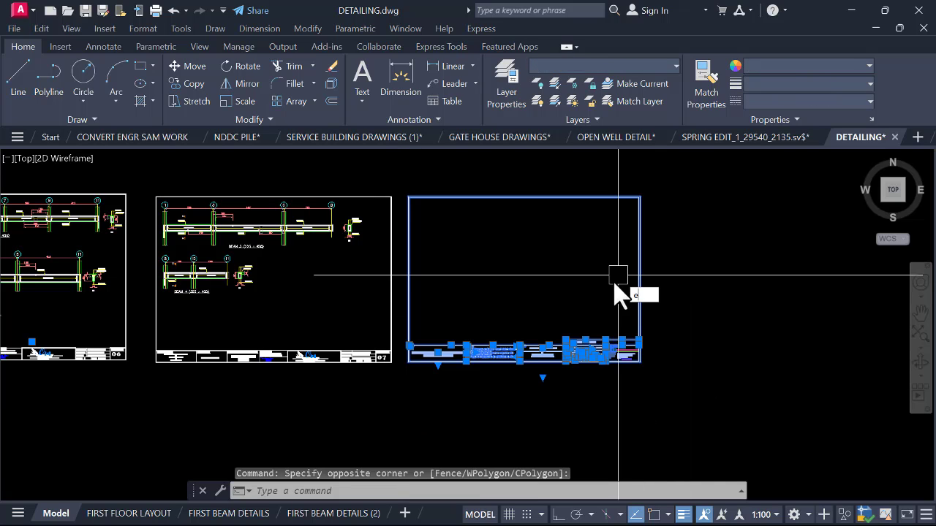
{"action": "key", "text": "Return"}
{"action": "scroll", "coordinate": [607, 282], "scroll_direction": "down", "scroll_amount": 2}
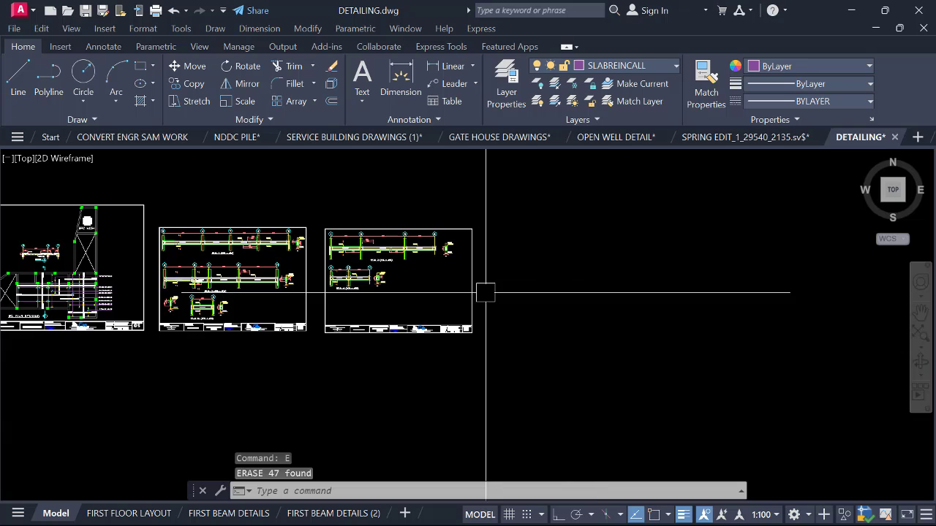
Review the row of Osez sheets, inspecting the title block and Beam 4 (225 x 450) detail on sheet 07.
{"action": "scroll", "coordinate": [486, 293], "scroll_direction": "up", "scroll_amount": 2}
{"action": "scroll", "coordinate": [309, 366], "scroll_direction": "up", "scroll_amount": 4}
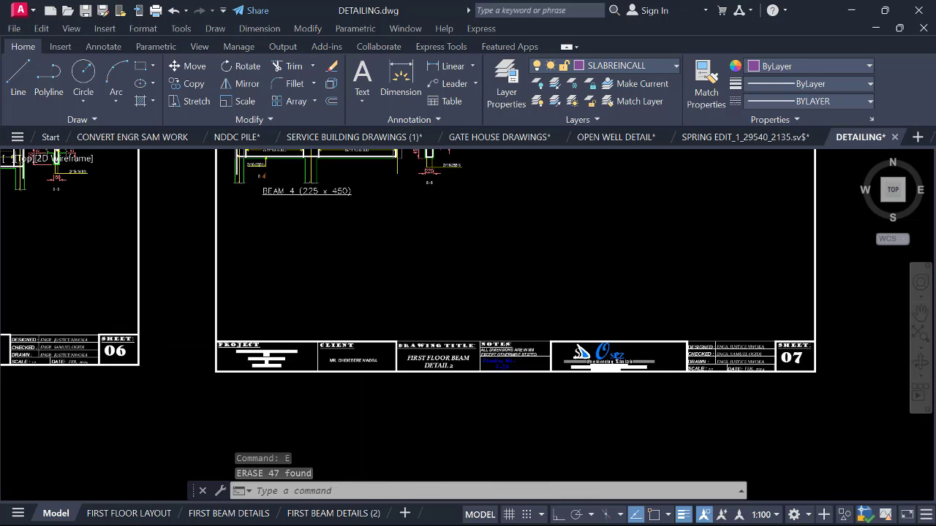
{"action": "scroll", "coordinate": [539, 338], "scroll_direction": "down", "scroll_amount": 4}
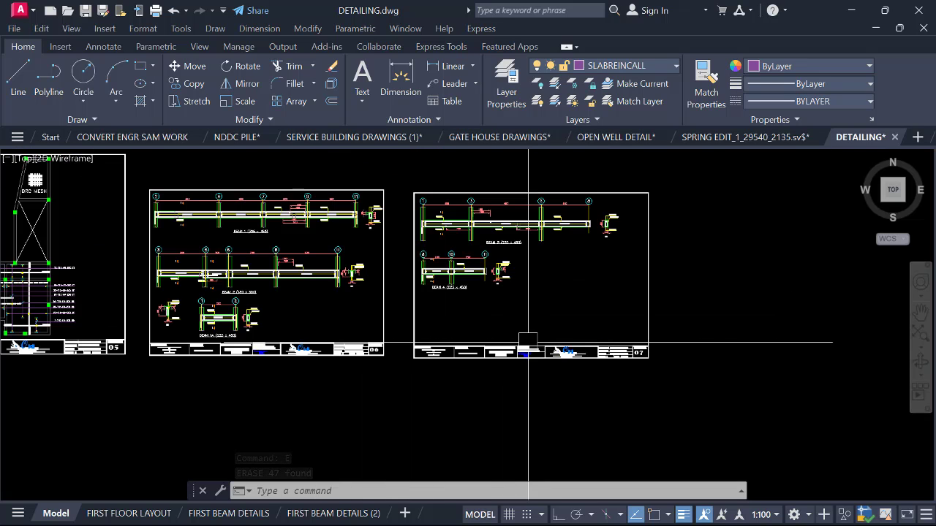
{"action": "scroll", "coordinate": [538, 324], "scroll_direction": "down", "scroll_amount": 3}
{"action": "scroll", "coordinate": [463, 322], "scroll_direction": "up", "scroll_amount": 2}
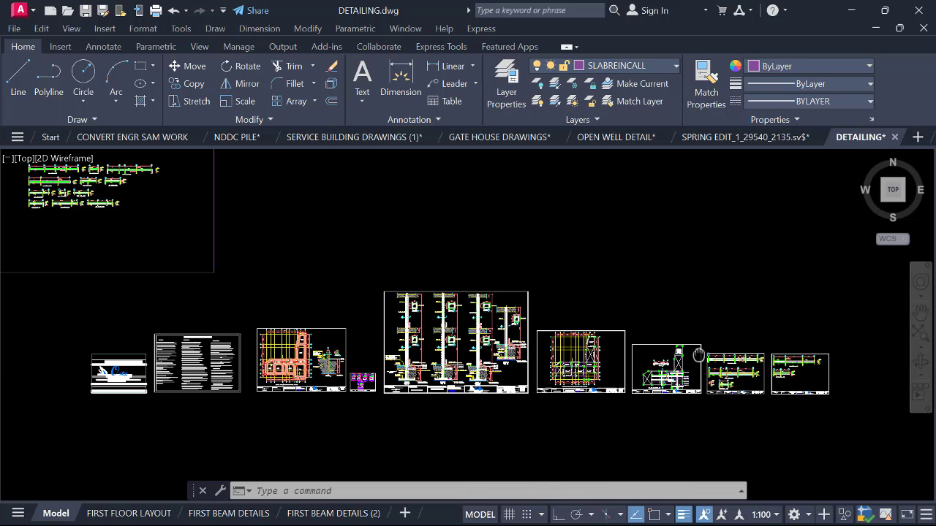
{"action": "scroll", "coordinate": [696, 351], "scroll_direction": "down", "scroll_amount": 1}
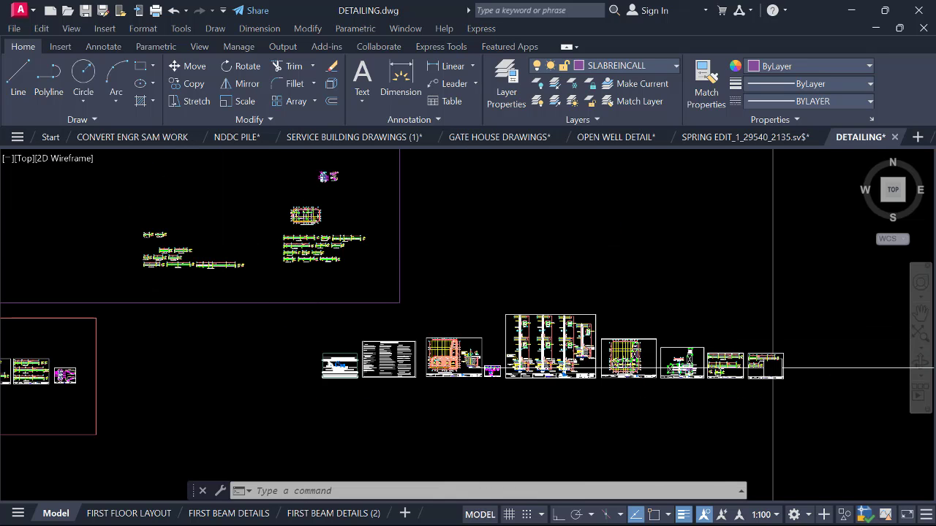
{"action": "scroll", "coordinate": [780, 380], "scroll_direction": "up", "scroll_amount": 2}
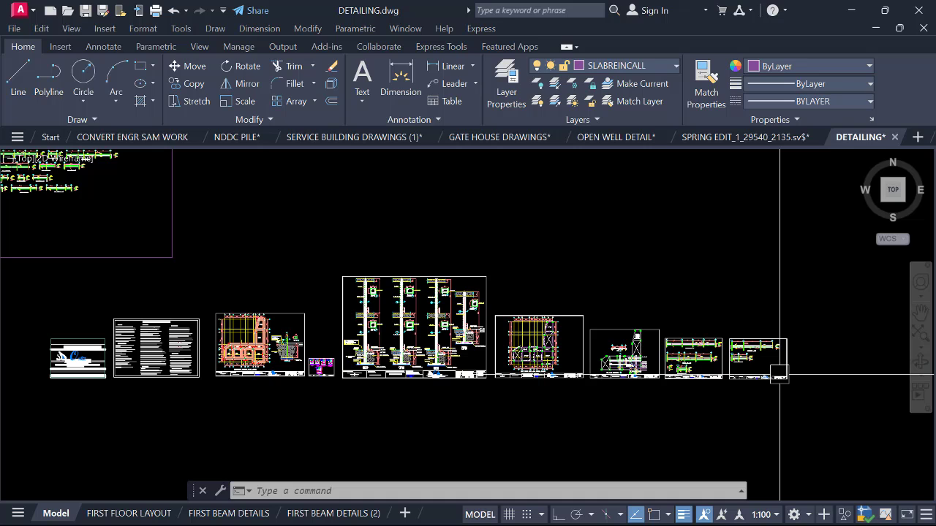
{"action": "scroll", "coordinate": [780, 369], "scroll_direction": "up", "scroll_amount": 4}
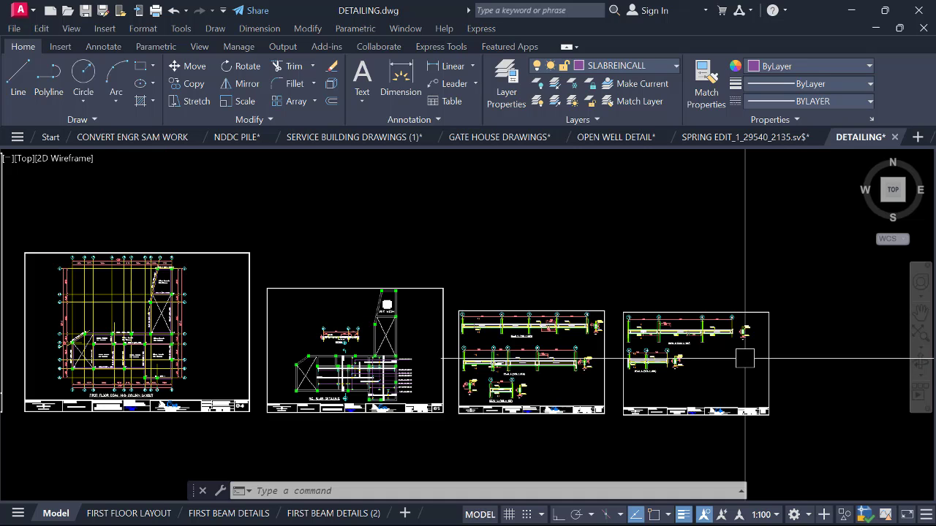
{"action": "scroll", "coordinate": [737, 360], "scroll_direction": "up", "scroll_amount": 10}
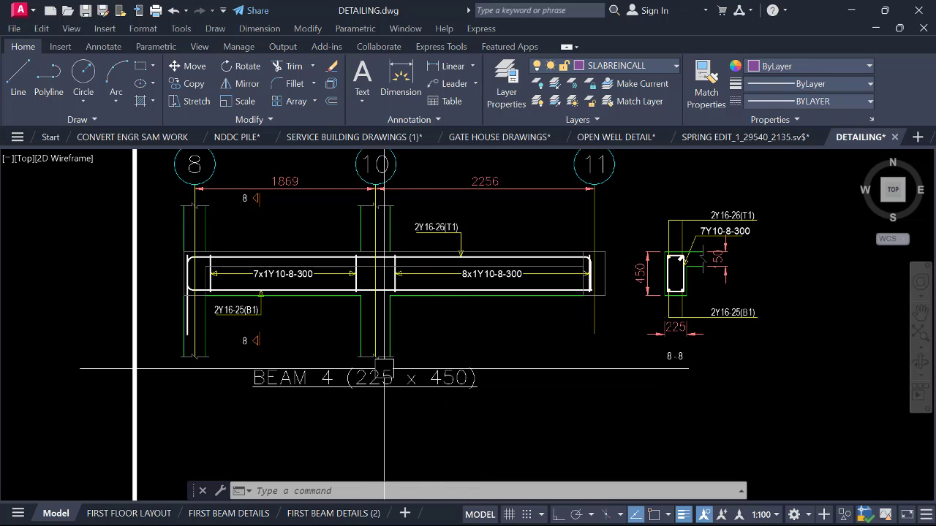
{"action": "scroll", "coordinate": [450, 355], "scroll_direction": "down", "scroll_amount": 12}
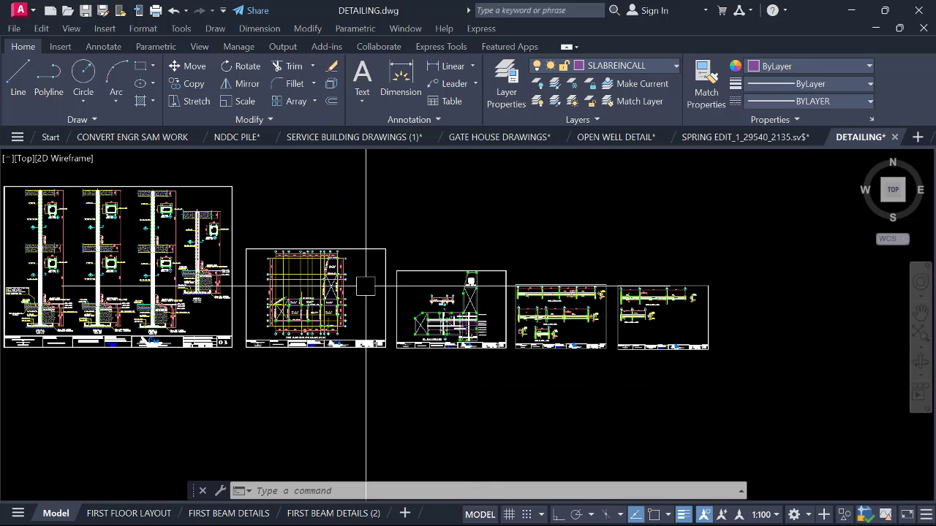
Move the Beam 5 (225 x 225) detail with its section 1-1 onto Osez sheet 07, beside the Beam 4 detail.
{"action": "scroll", "coordinate": [366, 286], "scroll_direction": "down", "scroll_amount": 5}
{"action": "scroll", "coordinate": [340, 260], "scroll_direction": "up", "scroll_amount": 6}
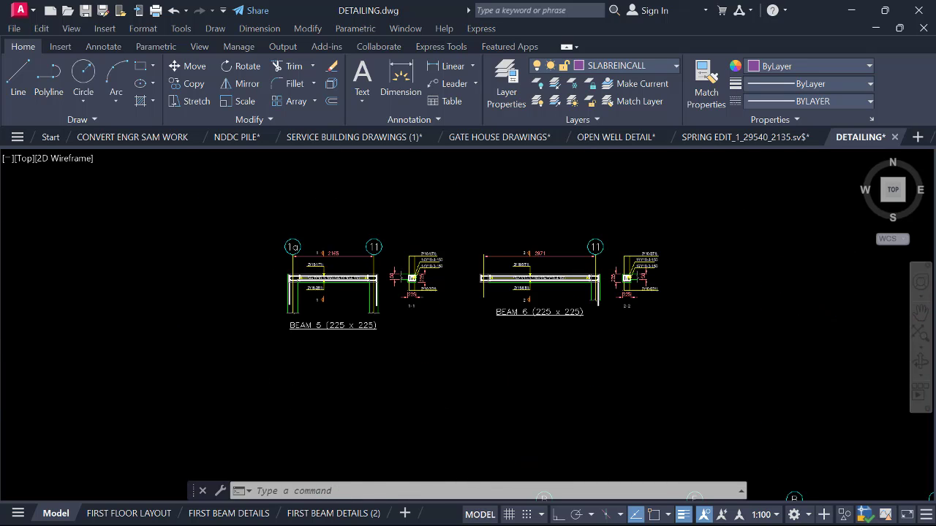
{"action": "left_click", "coordinate": [247, 212]}
{"action": "left_click", "coordinate": [469, 377]}
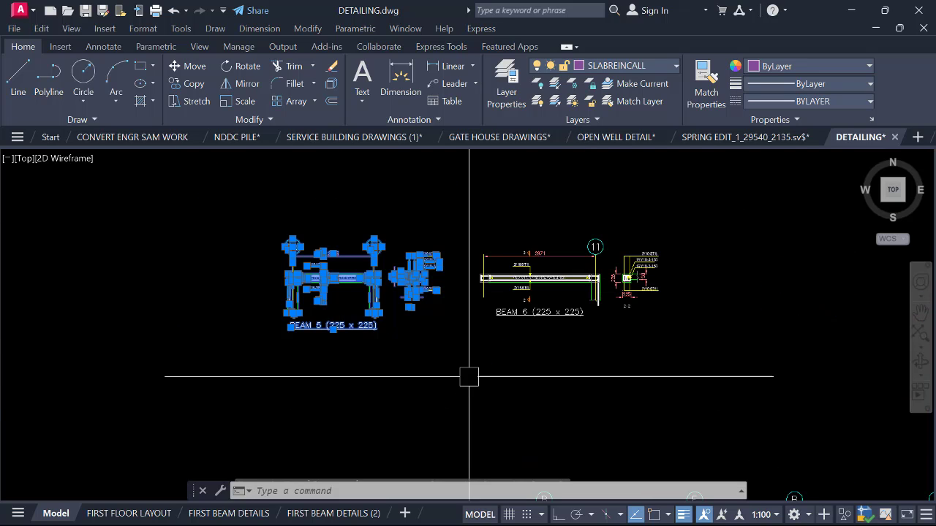
{"action": "left_click", "coordinate": [485, 363]}
{"action": "left_click", "coordinate": [398, 314]}
{"action": "type", "text": "M"}
{"action": "key", "text": "Return"}
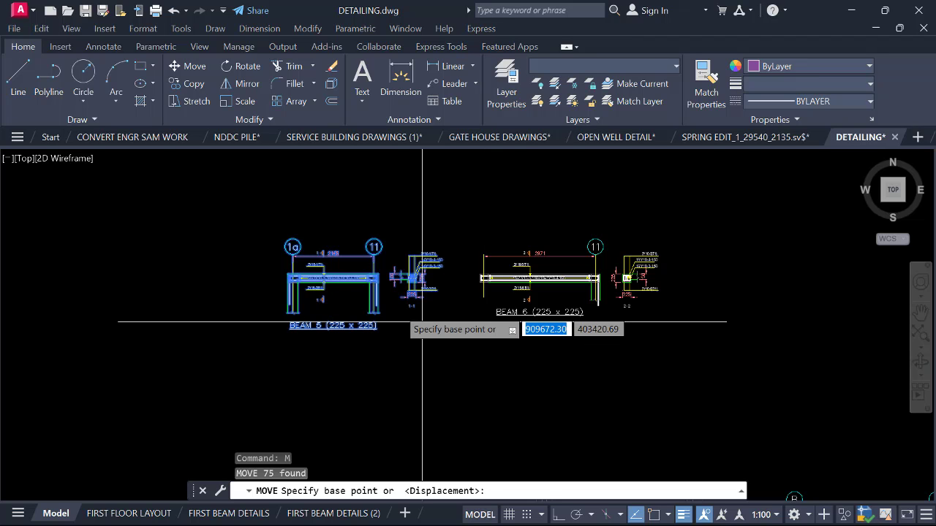
{"action": "left_click", "coordinate": [372, 292]}
{"action": "scroll", "coordinate": [307, 278], "scroll_direction": "down", "scroll_amount": 3}
{"action": "scroll", "coordinate": [236, 267], "scroll_direction": "down", "scroll_amount": 5}
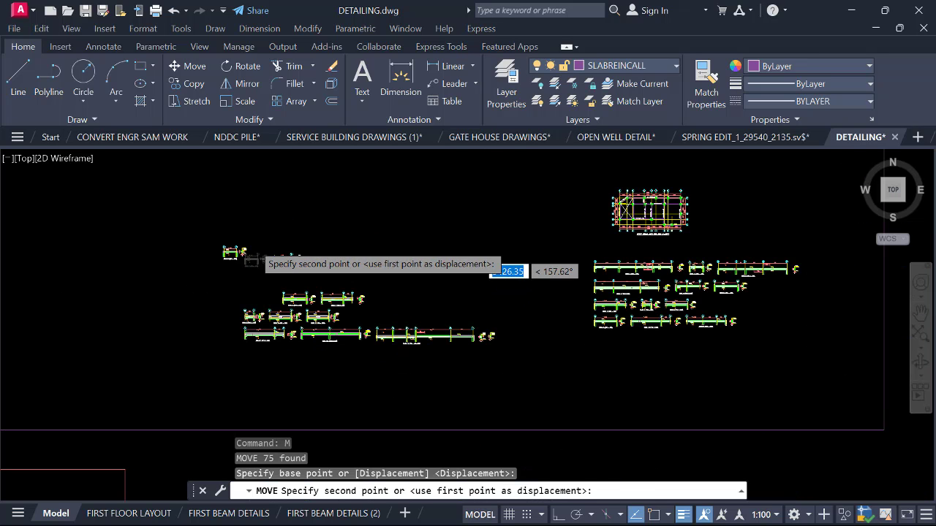
{"action": "scroll", "coordinate": [283, 209], "scroll_direction": "down", "scroll_amount": 4}
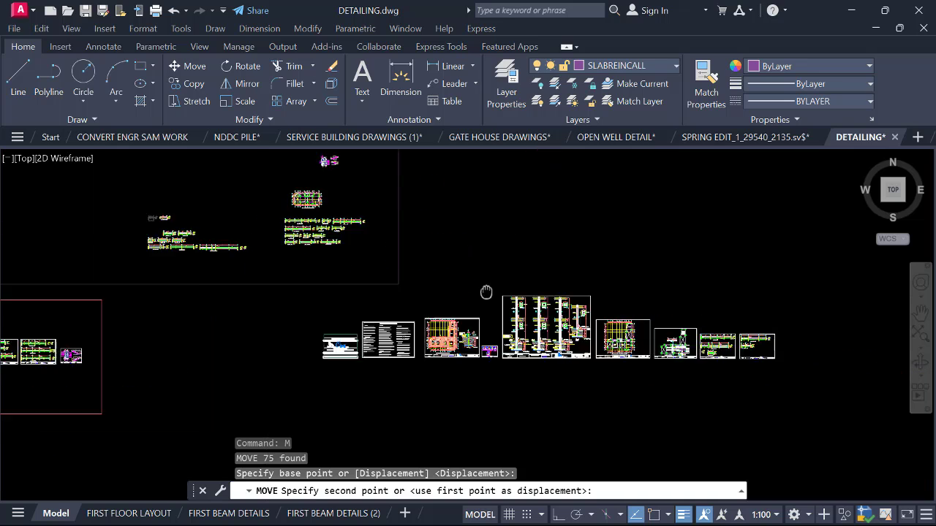
{"action": "scroll", "coordinate": [538, 303], "scroll_direction": "up", "scroll_amount": 3}
{"action": "scroll", "coordinate": [596, 310], "scroll_direction": "up", "scroll_amount": 5}
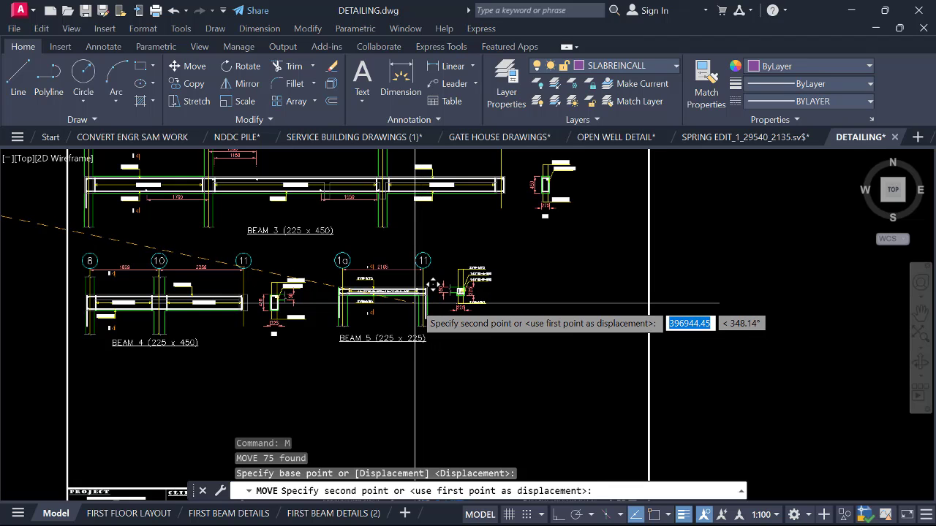
{"action": "left_click", "coordinate": [433, 285]}
Move the Beam 6 (225 x 225) detail with its section 2-2 onto Osez sheet 07, beside the Beam 5 detail.
{"action": "scroll", "coordinate": [505, 278], "scroll_direction": "down", "scroll_amount": 5}
{"action": "scroll", "coordinate": [526, 310], "scroll_direction": "up", "scroll_amount": 2}
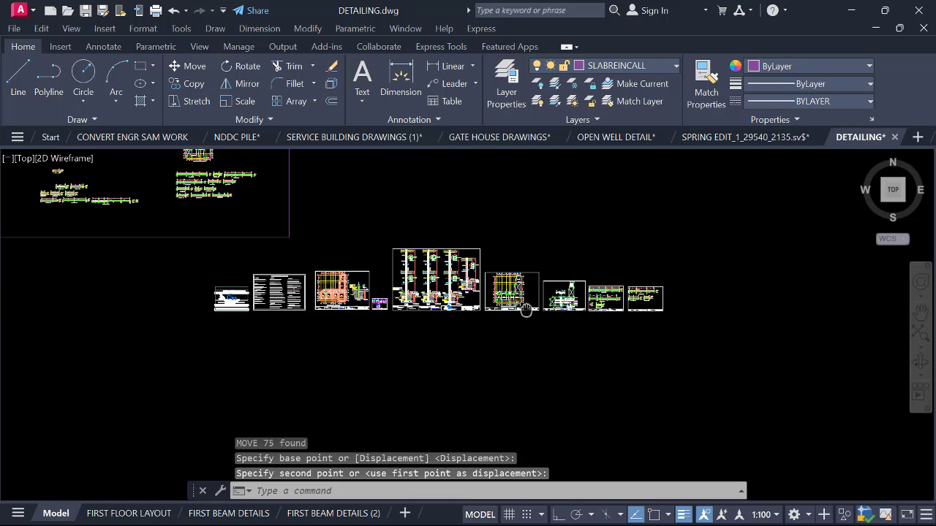
{"action": "middle_click_drag", "start_coordinate": [526, 310], "coordinate": [679, 329]}
{"action": "scroll", "coordinate": [679, 318], "scroll_direction": "down", "scroll_amount": 1}
{"action": "scroll", "coordinate": [517, 275], "scroll_direction": "up", "scroll_amount": 10}
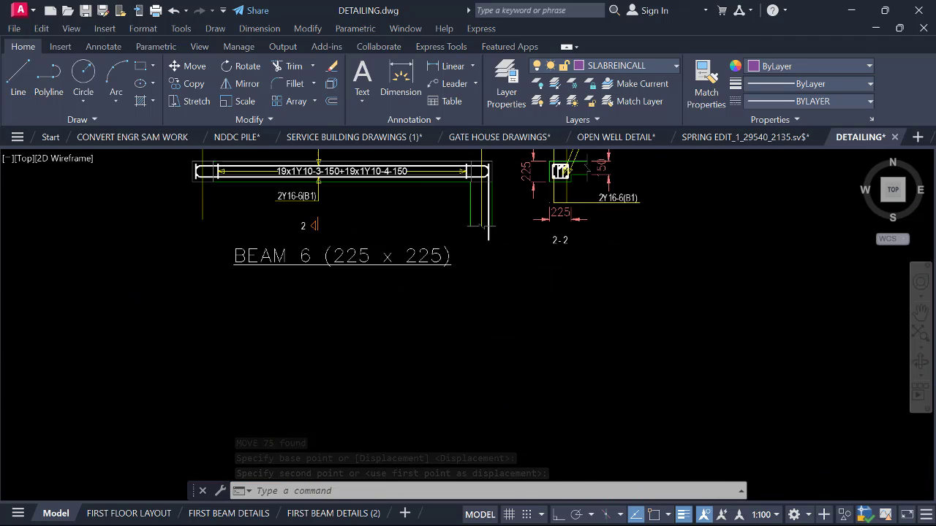
{"action": "scroll", "coordinate": [314, 234], "scroll_direction": "down", "scroll_amount": 4}
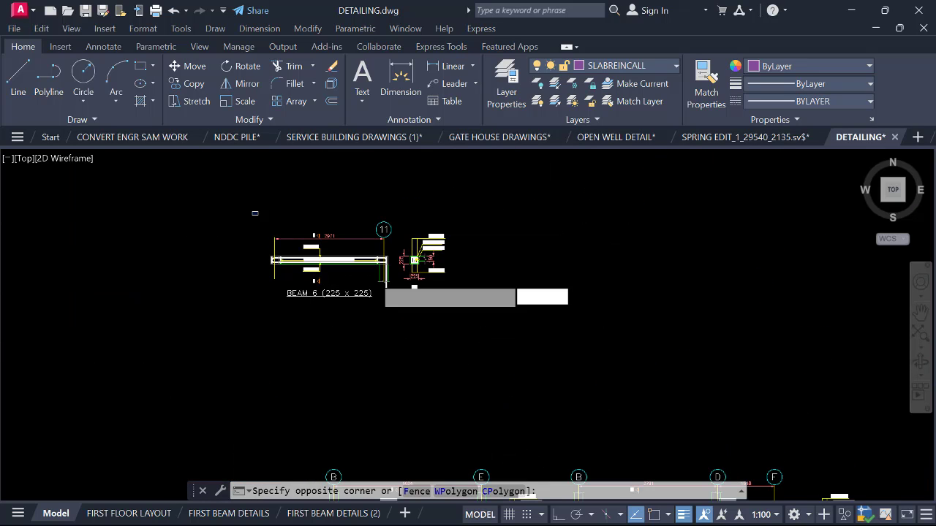
{"action": "left_click", "coordinate": [497, 331]}
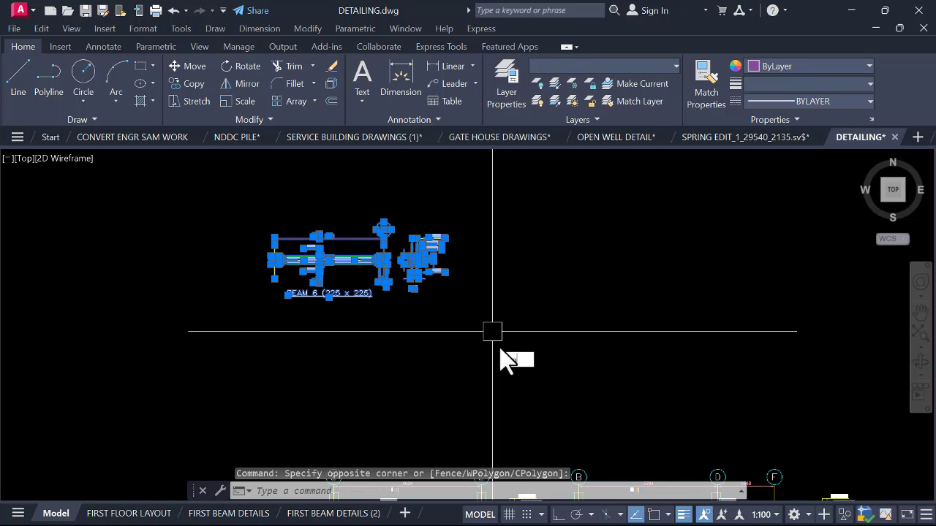
{"action": "key", "text": "Return"}
{"action": "left_click", "coordinate": [340, 266]}
{"action": "scroll", "coordinate": [412, 221], "scroll_direction": "down", "scroll_amount": 4}
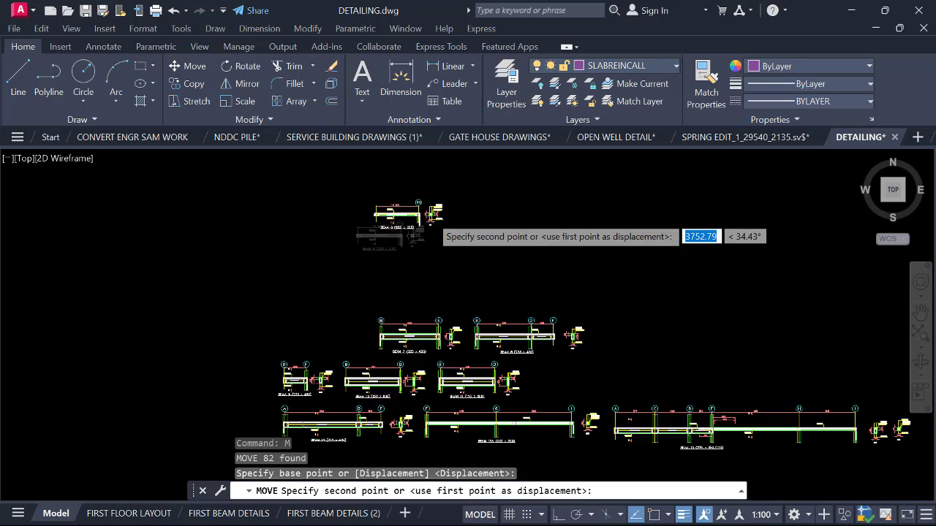
{"action": "scroll", "coordinate": [409, 246], "scroll_direction": "down", "scroll_amount": 4}
{"action": "middle_click_drag", "start_coordinate": [616, 266], "coordinate": [313, 229]}
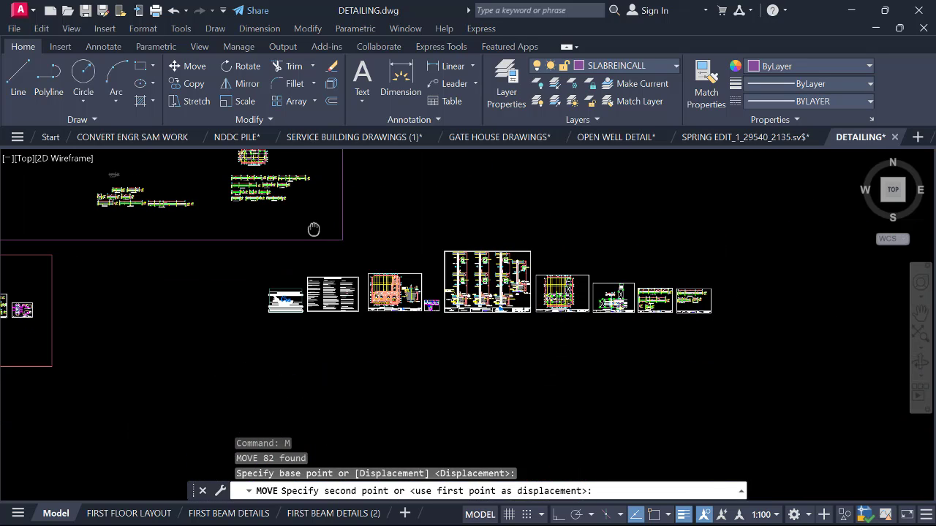
{"action": "scroll", "coordinate": [706, 282], "scroll_direction": "up", "scroll_amount": 6}
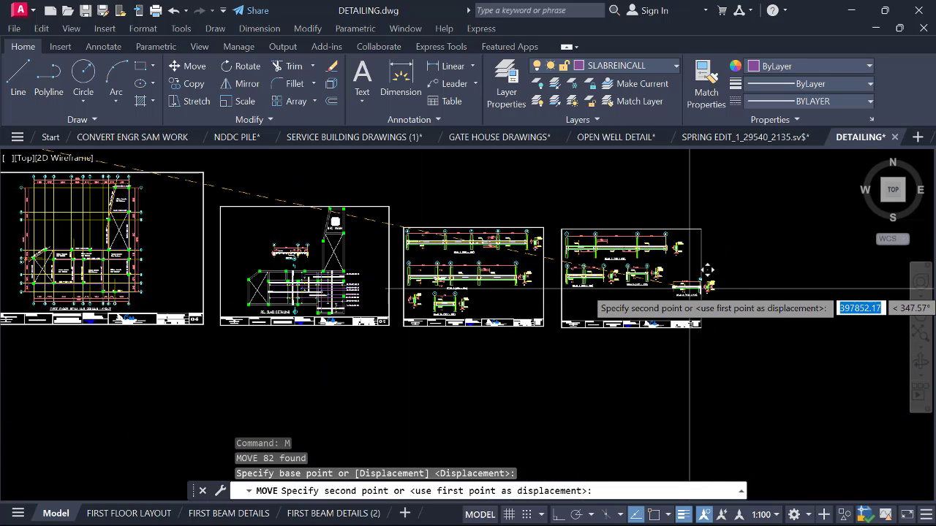
{"action": "scroll", "coordinate": [689, 288], "scroll_direction": "up", "scroll_amount": 6}
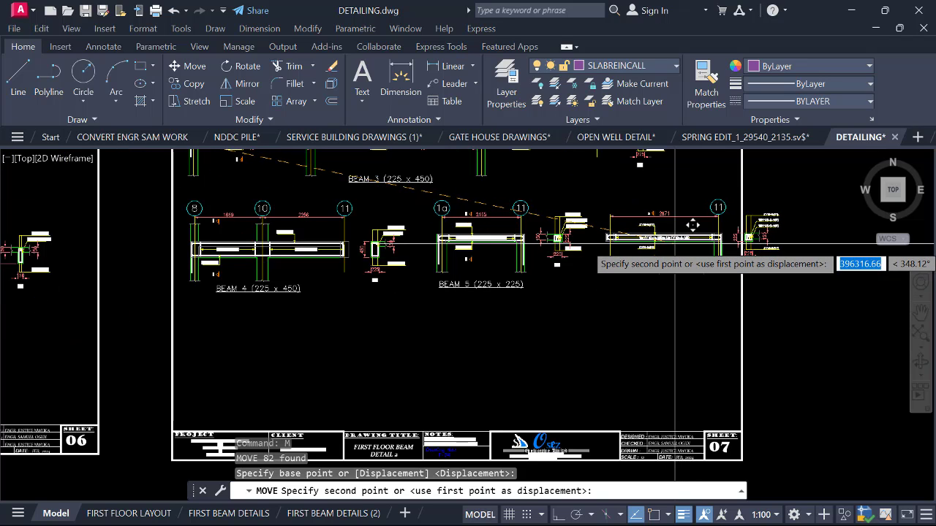
{"action": "left_click", "coordinate": [691, 225]}
{"action": "scroll", "coordinate": [597, 246], "scroll_direction": "up", "scroll_amount": 4}
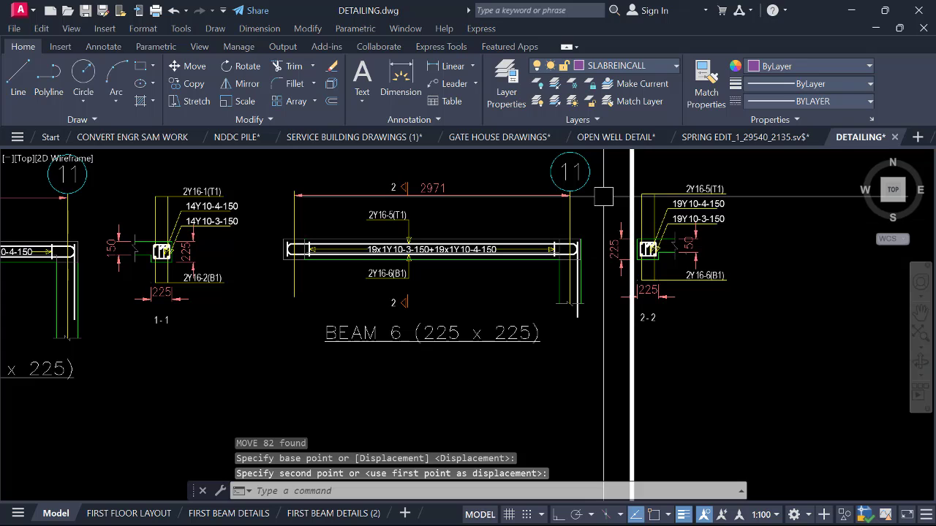
{"action": "scroll", "coordinate": [603, 196], "scroll_direction": "down", "scroll_amount": 3}
{"action": "left_click", "coordinate": [507, 194]}
{"action": "scroll", "coordinate": [596, 301], "scroll_direction": "down", "scroll_amount": 3}
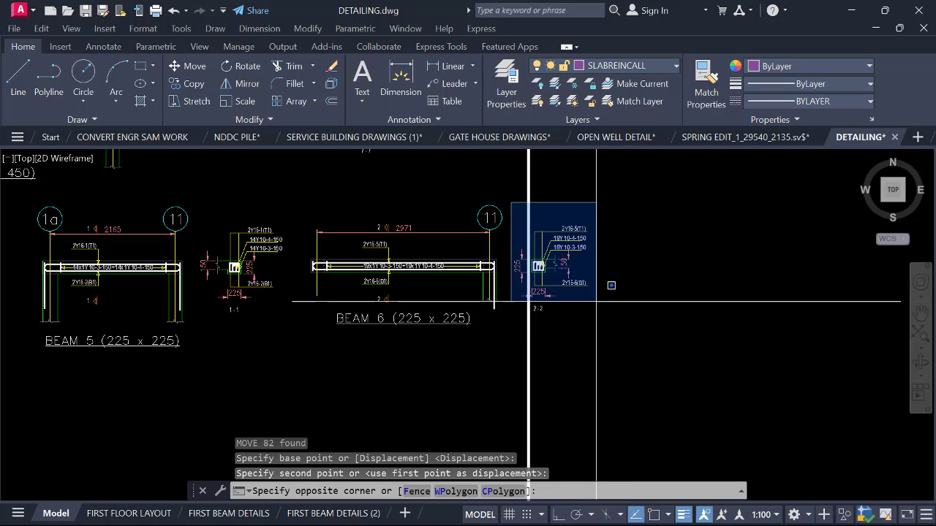
{"action": "type", "text": "m"}
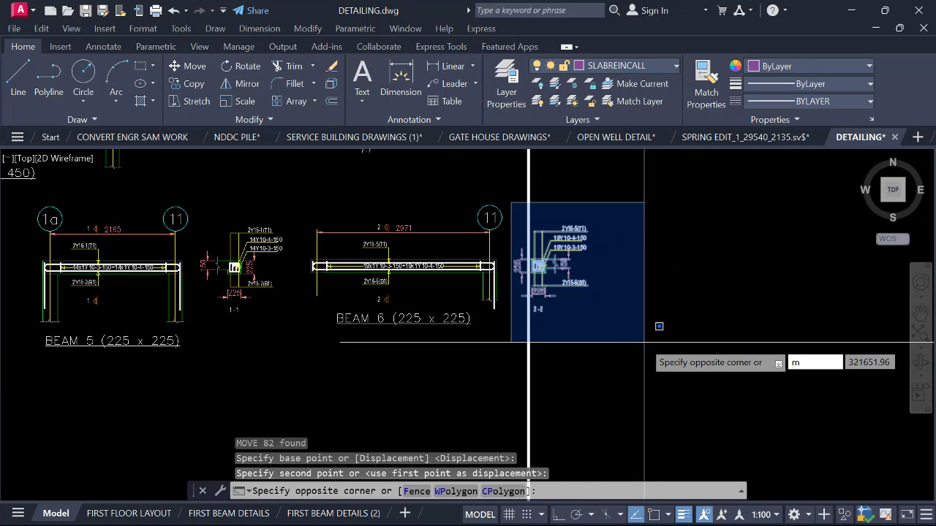
{"action": "key", "text": "Return"}
{"action": "key", "text": "Escape"}
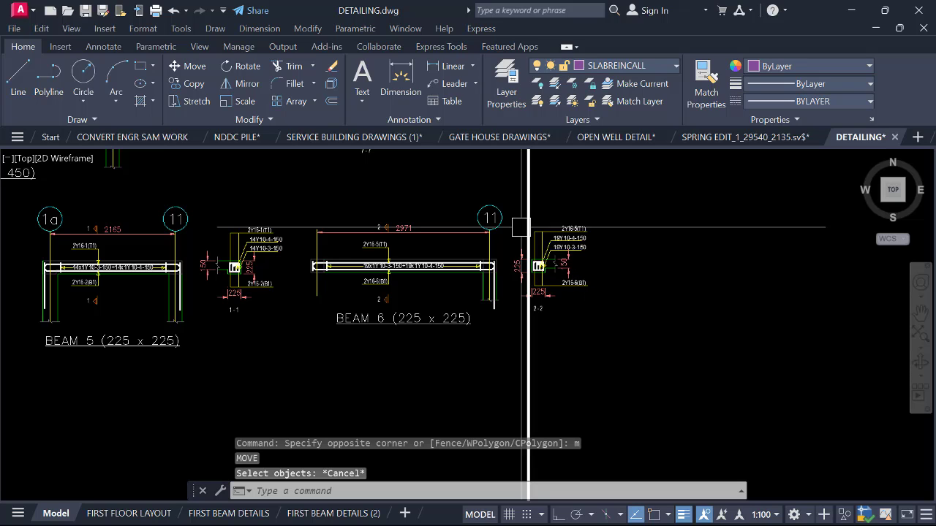
Move Beam 6's section 2-2 inside the sheet 07 frame, into the empty space below the row of beam details.
{"action": "left_click", "coordinate": [505, 191]}
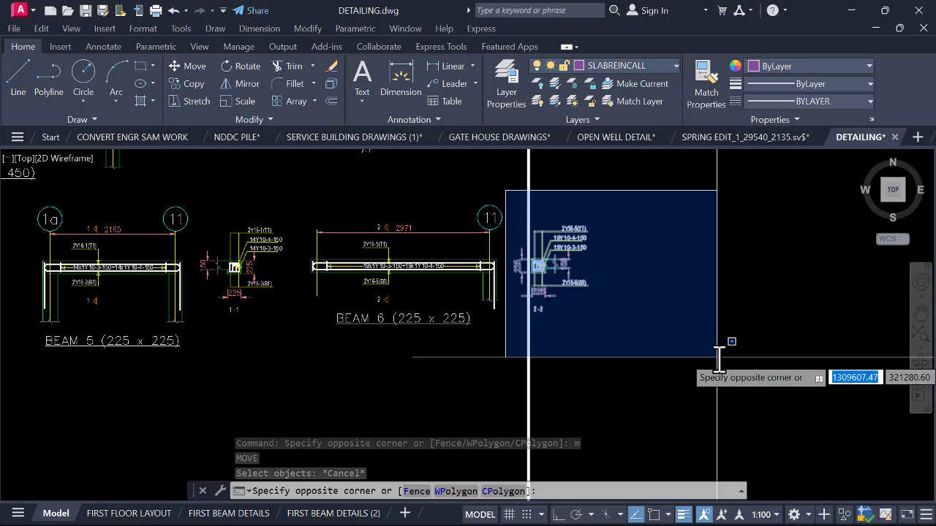
{"action": "left_click", "coordinate": [694, 353]}
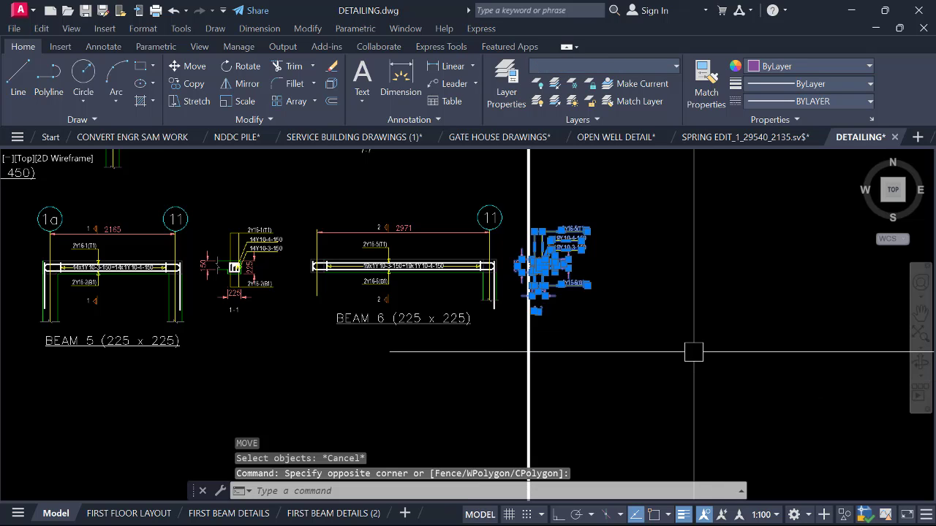
{"action": "type", "text": "m"}
{"action": "key", "text": "Return"}
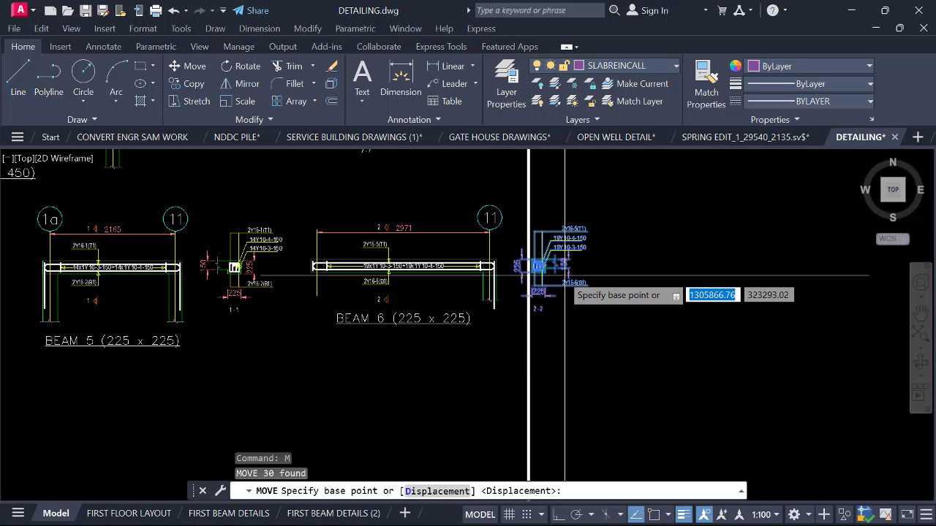
{"action": "left_click", "coordinate": [497, 285]}
{"action": "scroll", "coordinate": [505, 308], "scroll_direction": "down", "scroll_amount": 2}
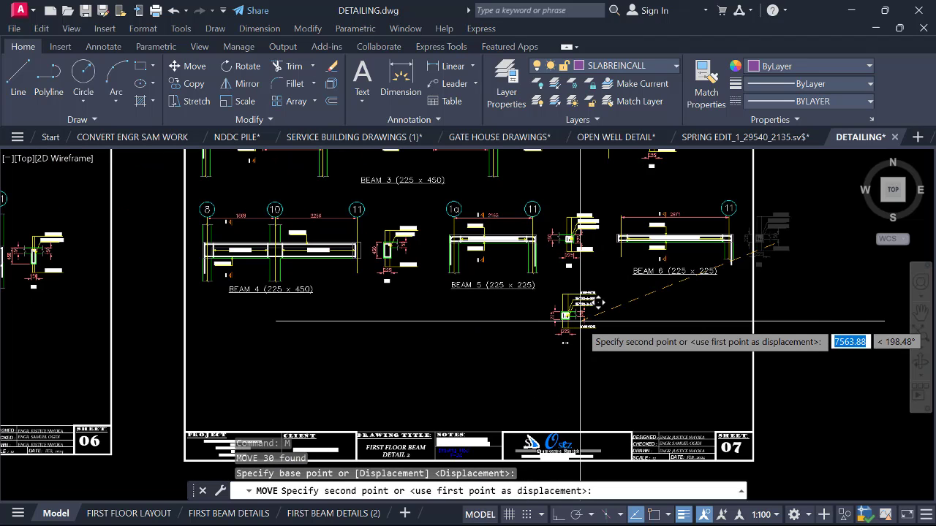
{"action": "left_click", "coordinate": [228, 341]}
Examine the Osez structural drawings cover sheet at the start of the drawing set.
{"action": "scroll", "coordinate": [660, 273], "scroll_direction": "down", "scroll_amount": 3}
{"action": "mouse_move", "coordinate": [654, 274]}
{"action": "middle_mouse_down"}
{"action": "mouse_move", "coordinate": [664, 305]}
{"action": "mouse_move", "coordinate": [847, 313]}
{"action": "middle_mouse_up"}
{"action": "scroll", "coordinate": [462, 320], "scroll_direction": "down", "scroll_amount": 1}
{"action": "middle_click_drag", "start_coordinate": [377, 309], "coordinate": [601, 299]}
{"action": "scroll", "coordinate": [181, 296], "scroll_direction": "up", "scroll_amount": 6}
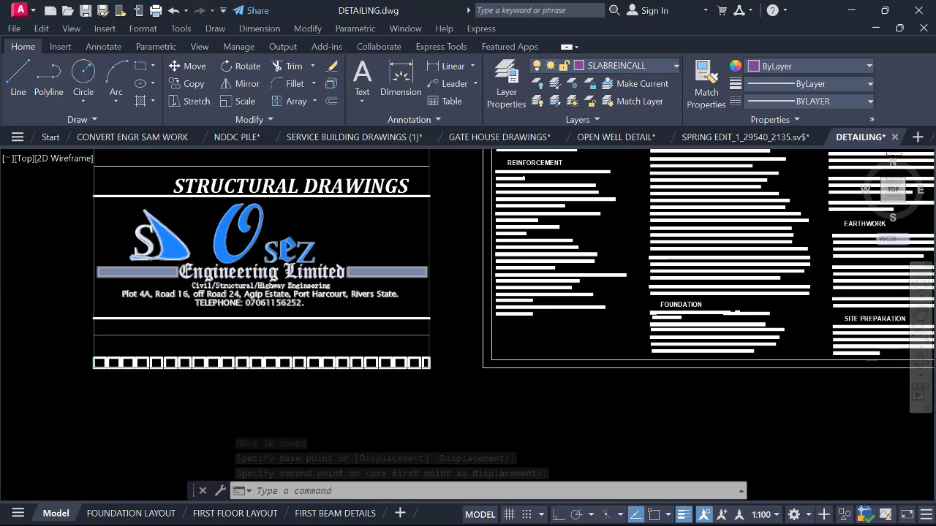
Examine the general construction notes sheet and the foundation/ground floor layout on sheet 01.
{"action": "scroll", "coordinate": [211, 302], "scroll_direction": "down", "scroll_amount": 4}
{"action": "scroll", "coordinate": [336, 292], "scroll_direction": "down", "scroll_amount": 2}
{"action": "scroll", "coordinate": [406, 238], "scroll_direction": "up", "scroll_amount": 5}
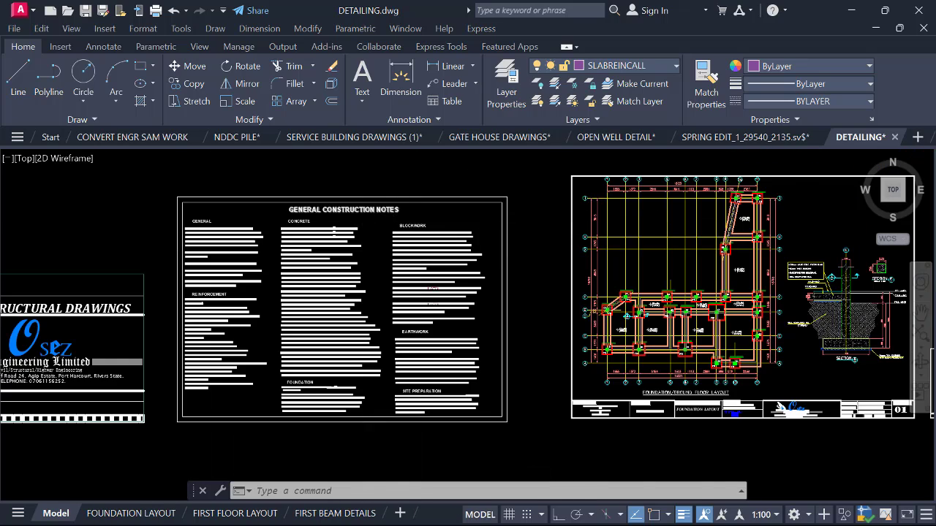
{"action": "scroll", "coordinate": [349, 217], "scroll_direction": "up", "scroll_amount": 4}
{"action": "scroll", "coordinate": [308, 221], "scroll_direction": "down", "scroll_amount": 3}
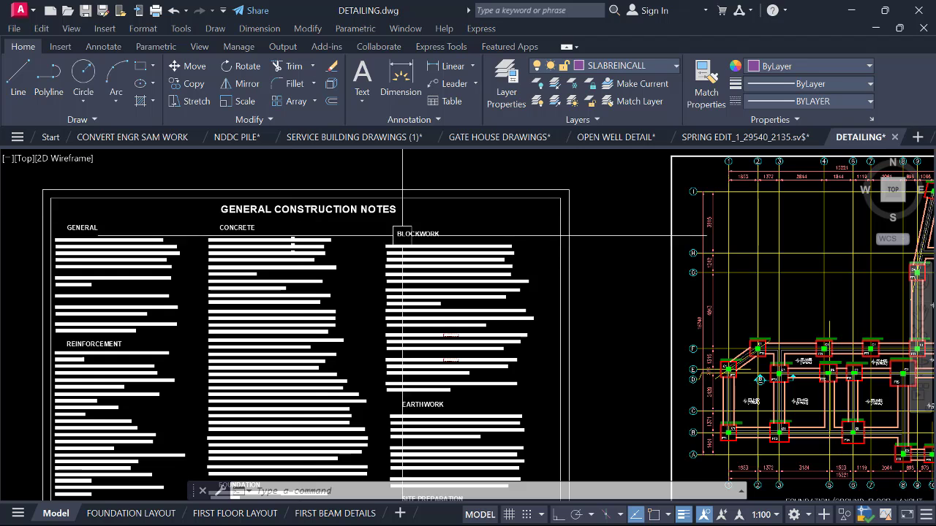
{"action": "scroll", "coordinate": [288, 245], "scroll_direction": "down", "scroll_amount": 2}
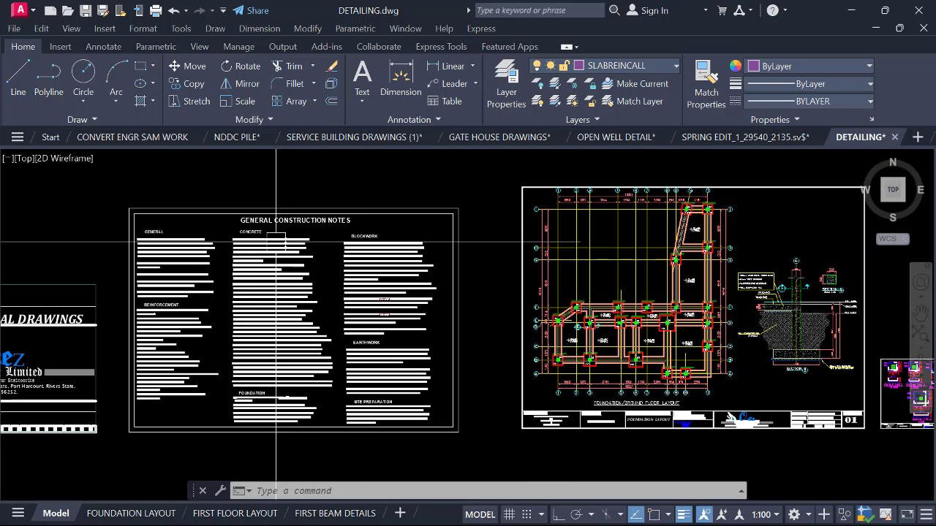
{"action": "middle_click_drag", "start_coordinate": [574, 289], "coordinate": [315, 261]}
{"action": "scroll", "coordinate": [438, 267], "scroll_direction": "up", "scroll_amount": 4}
{"action": "middle_click_drag", "start_coordinate": [413, 320], "coordinate": [414, 200]}
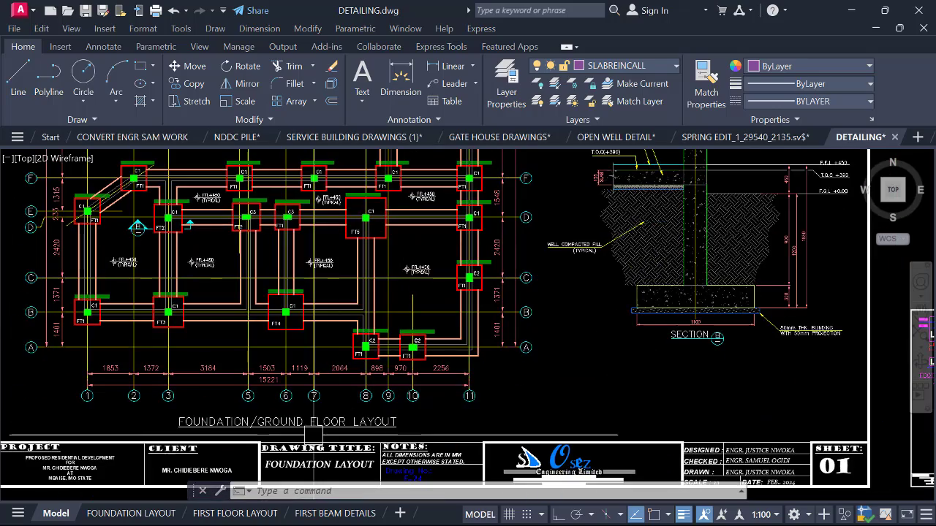
{"action": "scroll", "coordinate": [288, 438], "scroll_direction": "up", "scroll_amount": 4}
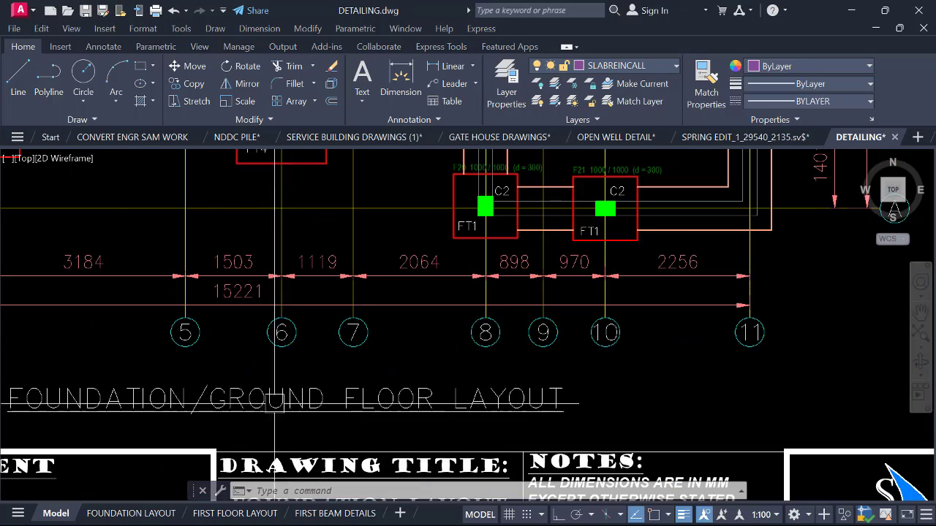
{"action": "scroll", "coordinate": [275, 401], "scroll_direction": "down", "scroll_amount": 5}
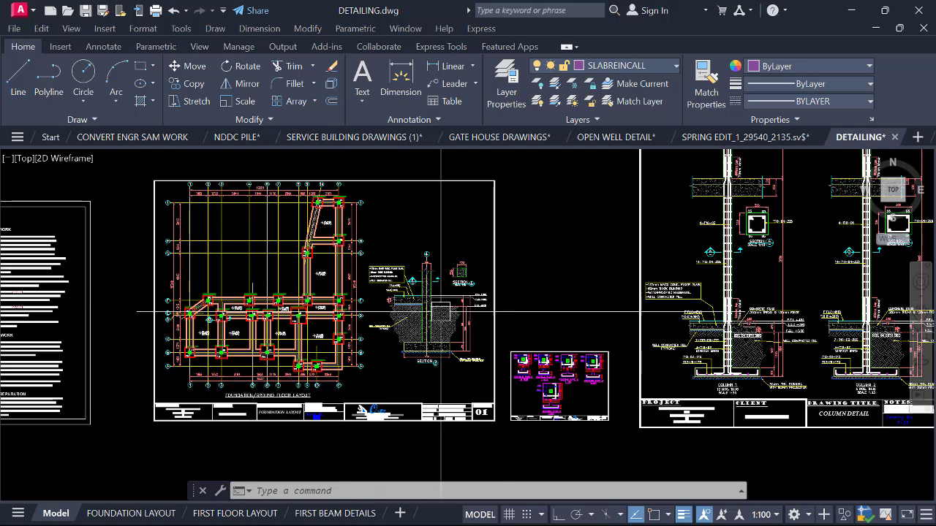
Examine the details of footing types 1 to 5 on sheet 02.
{"action": "middle_click_drag", "start_coordinate": [541, 333], "coordinate": [396, 288]}
{"action": "scroll", "coordinate": [432, 333], "scroll_direction": "up", "scroll_amount": 8}
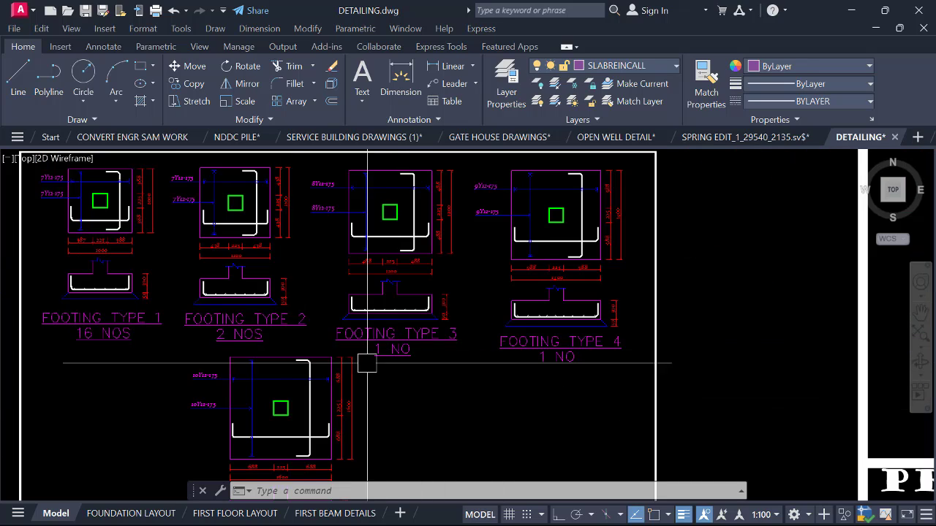
{"action": "middle_click_drag", "start_coordinate": [286, 329], "coordinate": [367, 363]}
{"action": "scroll", "coordinate": [322, 262], "scroll_direction": "down", "scroll_amount": 2}
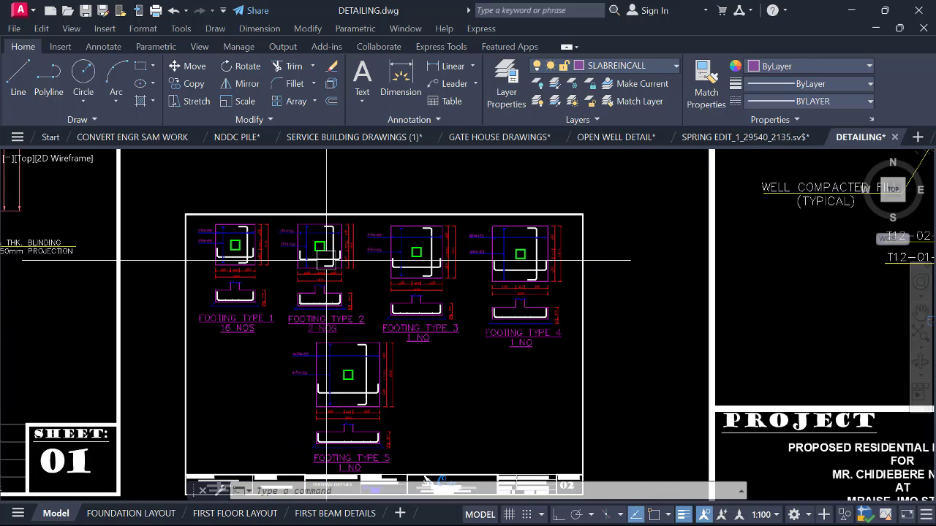
{"action": "scroll", "coordinate": [363, 353], "scroll_direction": "up", "scroll_amount": 4}
{"action": "scroll", "coordinate": [365, 335], "scroll_direction": "down", "scroll_amount": 3}
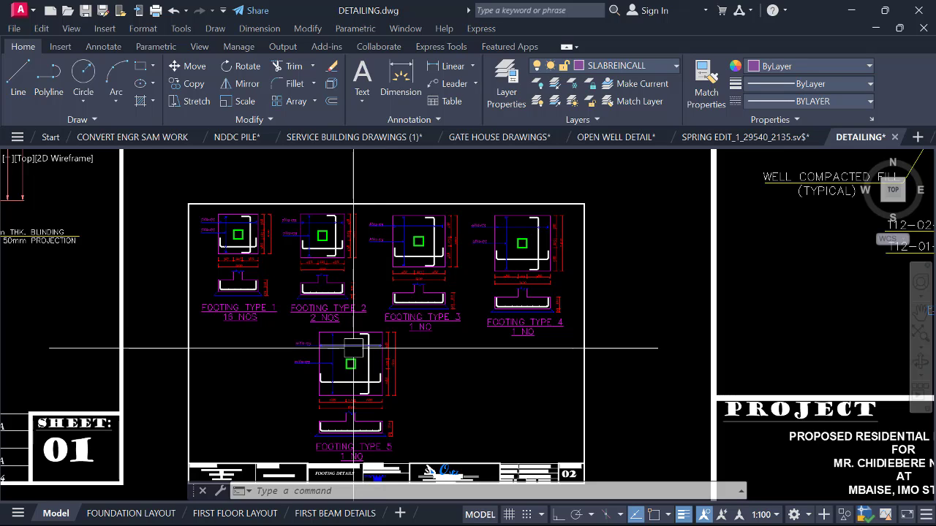
{"action": "scroll", "coordinate": [343, 342], "scroll_direction": "down", "scroll_amount": 4}
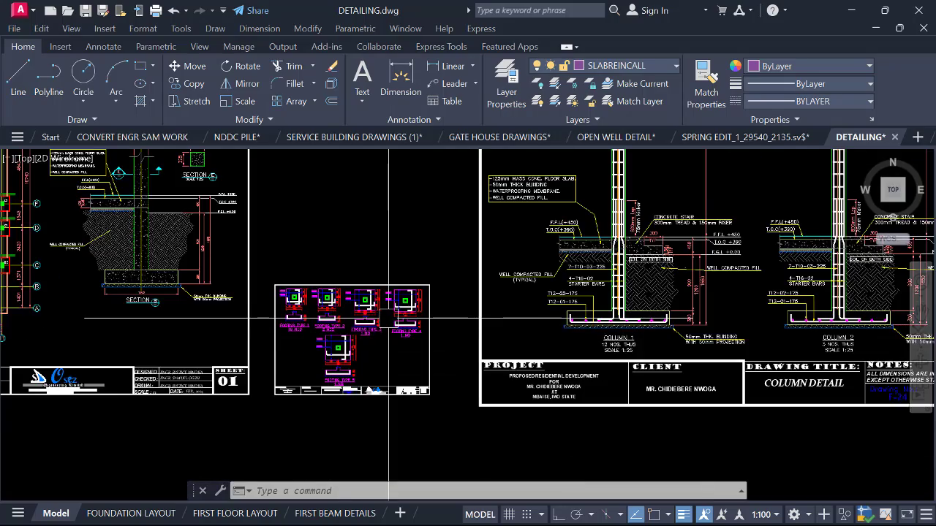
Examine the column details on sheet 03, including the column sections, starter bars and footings.
{"action": "middle_click_drag", "start_coordinate": [389, 318], "coordinate": [227, 333]}
{"action": "scroll", "coordinate": [164, 405], "scroll_direction": "down", "scroll_amount": 2}
{"action": "middle_click_drag", "start_coordinate": [380, 267], "coordinate": [314, 321]}
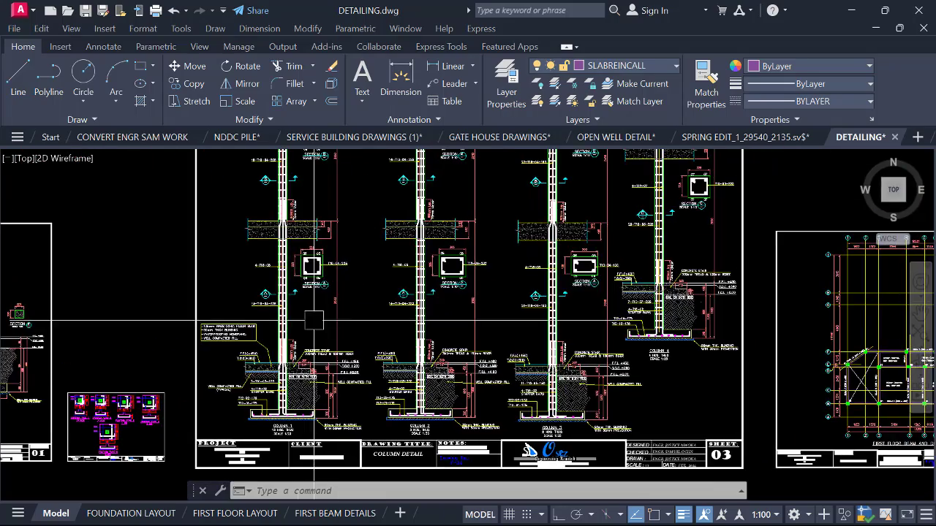
{"action": "middle_click_drag", "start_coordinate": [371, 261], "coordinate": [343, 361]}
{"action": "scroll", "coordinate": [288, 235], "scroll_direction": "up", "scroll_amount": 3}
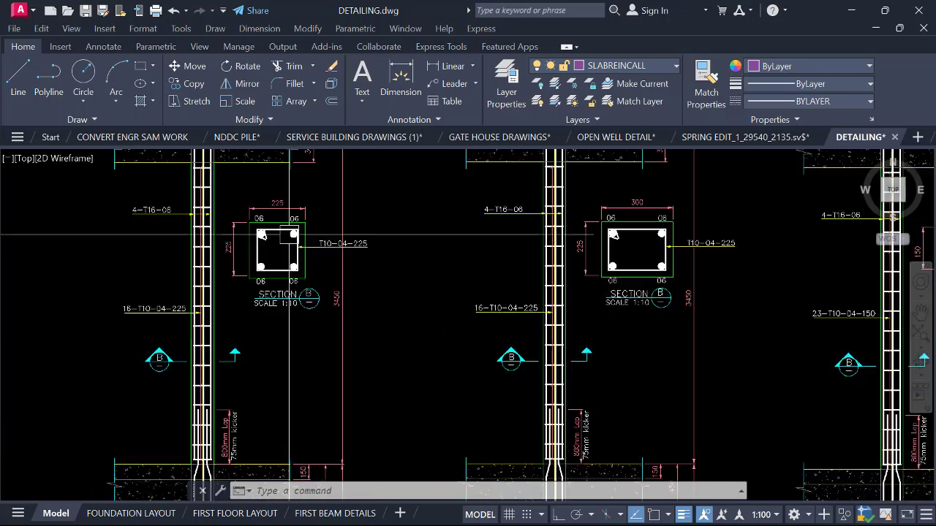
{"action": "scroll", "coordinate": [341, 196], "scroll_direction": "down", "scroll_amount": 3}
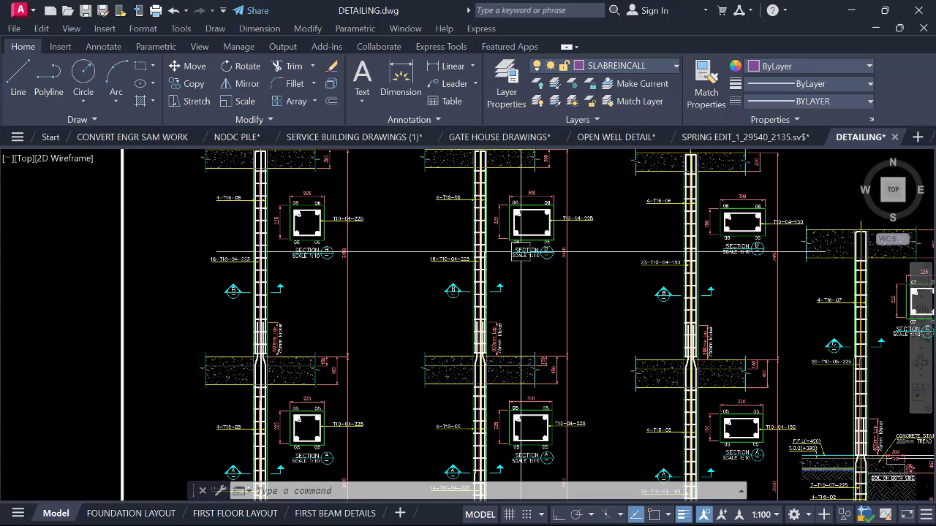
{"action": "middle_click_drag", "start_coordinate": [507, 263], "coordinate": [492, 213]}
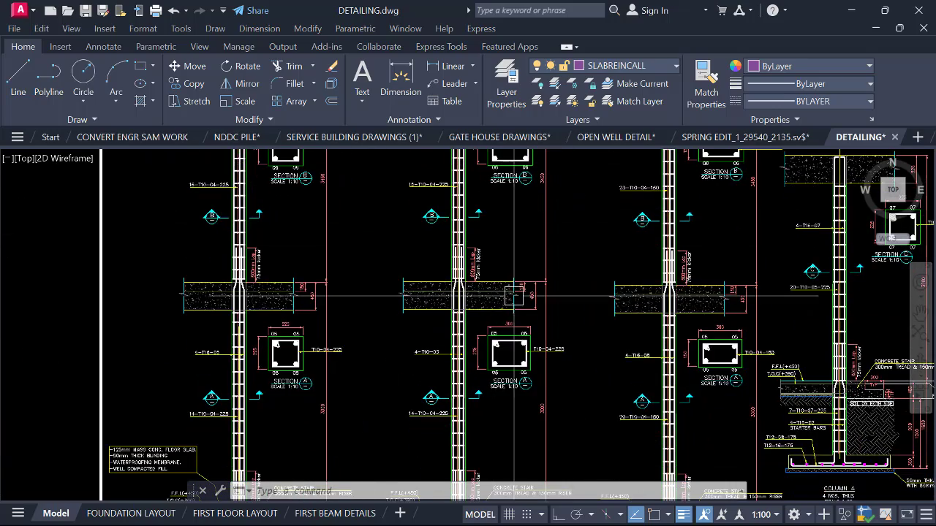
{"action": "middle_click_drag", "start_coordinate": [514, 295], "coordinate": [509, 200]}
{"action": "middle_click_drag", "start_coordinate": [516, 325], "coordinate": [514, 265]}
{"action": "scroll", "coordinate": [462, 378], "scroll_direction": "up", "scroll_amount": 4}
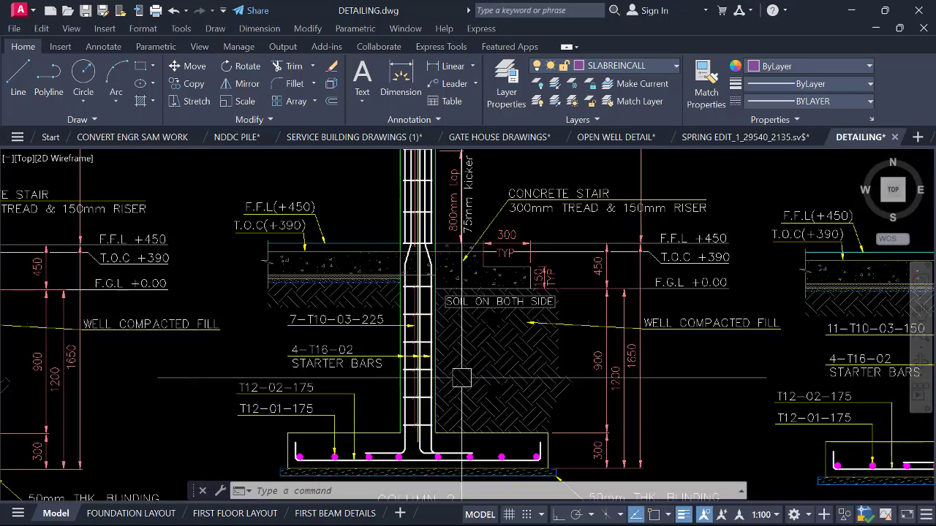
{"action": "middle_click_drag", "start_coordinate": [432, 400], "coordinate": [442, 331]}
{"action": "scroll", "coordinate": [411, 330], "scroll_direction": "down", "scroll_amount": 5}
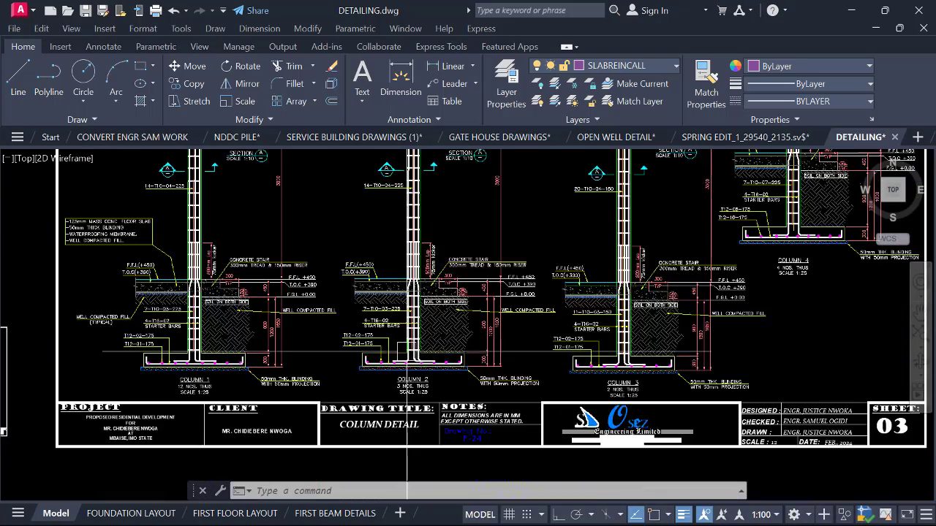
{"action": "mouse_move", "coordinate": [433, 290]}
{"action": "middle_mouse_down"}
{"action": "mouse_move", "coordinate": [426, 305]}
{"action": "mouse_move", "coordinate": [276, 325]}
{"action": "middle_mouse_up"}
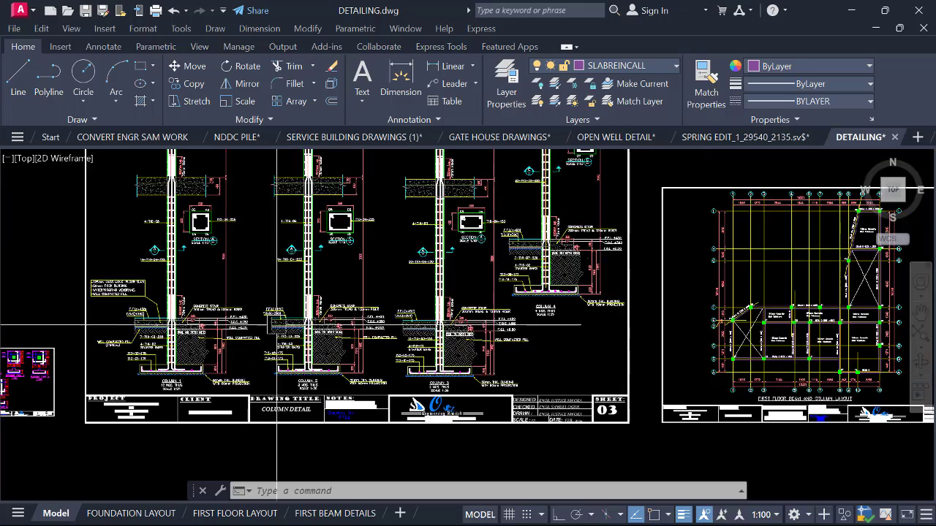
{"action": "scroll", "coordinate": [267, 307], "scroll_direction": "down", "scroll_amount": 2}
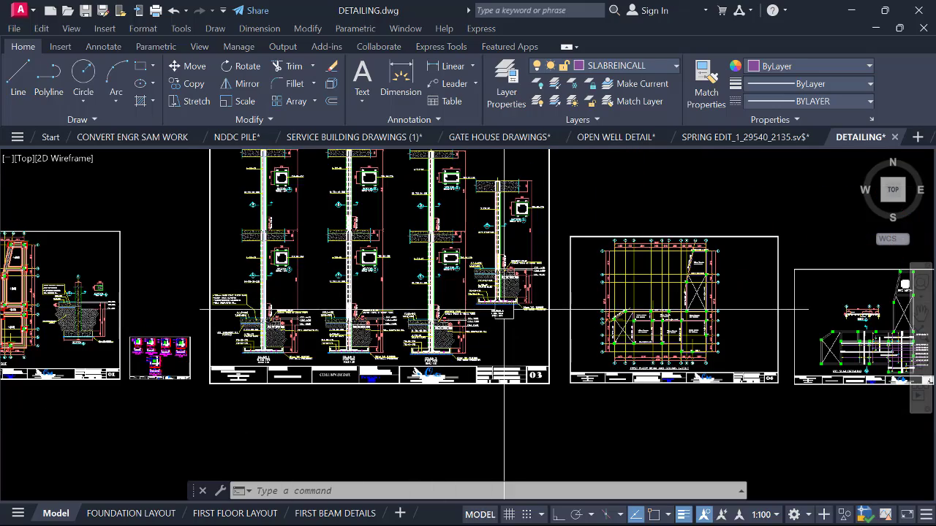
Examine the first floor beam and column layout on sheet 04, including its beam labels and drawing title.
{"action": "middle_click_drag", "start_coordinate": [503, 310], "coordinate": [300, 284]}
{"action": "scroll", "coordinate": [470, 296], "scroll_direction": "up", "scroll_amount": 8}
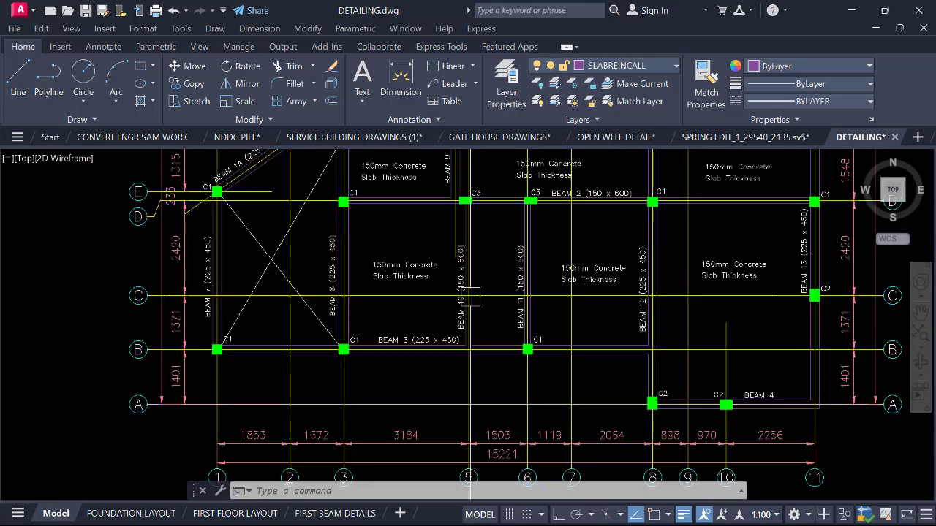
{"action": "scroll", "coordinate": [470, 296], "scroll_direction": "up", "scroll_amount": 3}
{"action": "mouse_move", "coordinate": [445, 312]}
{"action": "middle_mouse_down"}
{"action": "mouse_move", "coordinate": [424, 331]}
{"action": "mouse_move", "coordinate": [371, 349]}
{"action": "middle_mouse_up"}
{"action": "scroll", "coordinate": [371, 349], "scroll_direction": "down", "scroll_amount": 5}
{"action": "middle_click_drag", "start_coordinate": [428, 376], "coordinate": [418, 294]}
{"action": "scroll", "coordinate": [382, 401], "scroll_direction": "up", "scroll_amount": 3}
{"action": "scroll", "coordinate": [504, 388], "scroll_direction": "down", "scroll_amount": 2}
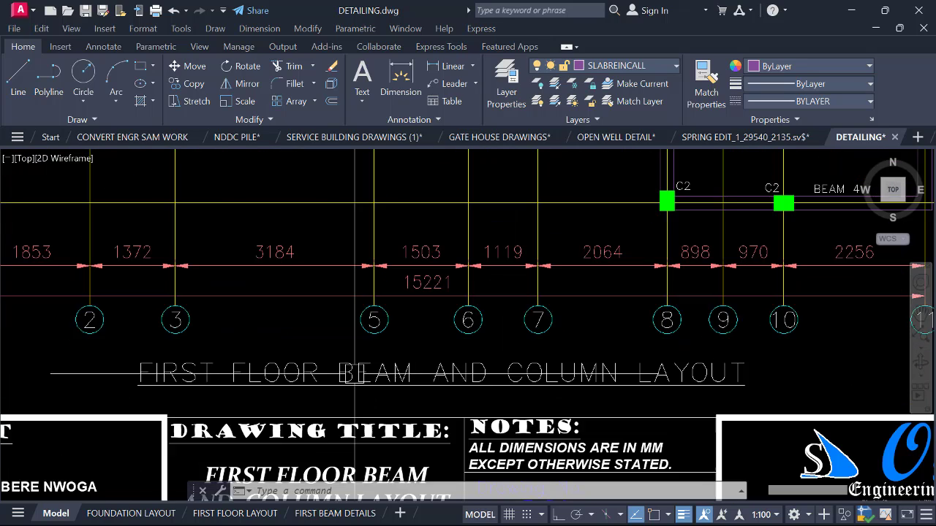
{"action": "scroll", "coordinate": [287, 362], "scroll_direction": "down", "scroll_amount": 2}
{"action": "scroll", "coordinate": [256, 333], "scroll_direction": "down", "scroll_amount": 2}
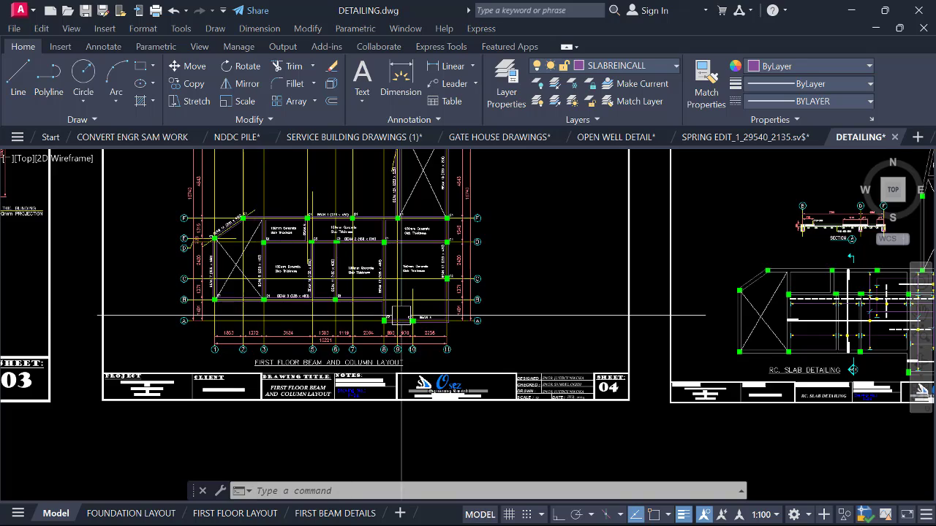
Examine the RC slab detailing on sheet 05, including its reinforcement labels and title block.
{"action": "middle_click_drag", "start_coordinate": [401, 316], "coordinate": [234, 214]}
{"action": "middle_click_drag", "start_coordinate": [556, 329], "coordinate": [253, 329]}
{"action": "scroll", "coordinate": [395, 404], "scroll_direction": "up", "scroll_amount": 3}
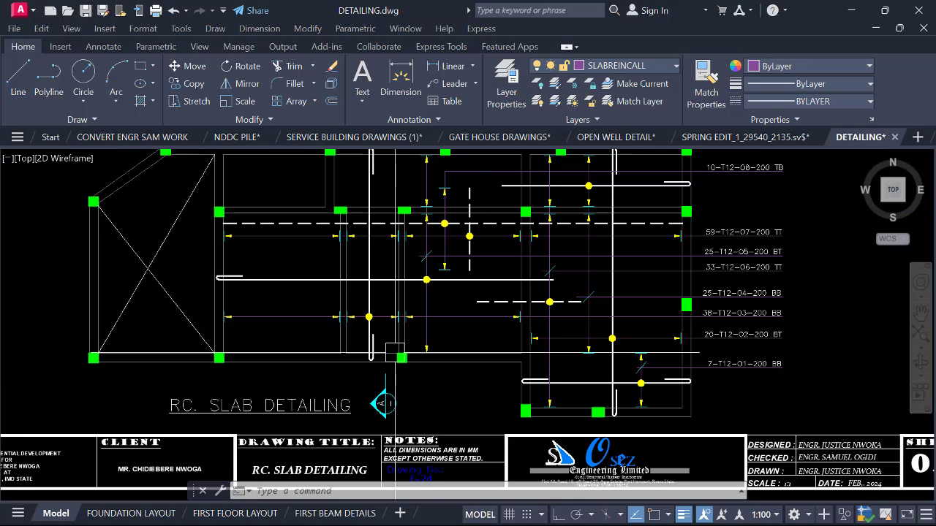
{"action": "scroll", "coordinate": [323, 392], "scroll_direction": "up", "scroll_amount": 2}
{"action": "middle_click_drag", "start_coordinate": [311, 391], "coordinate": [306, 328]}
{"action": "scroll", "coordinate": [214, 328], "scroll_direction": "down", "scroll_amount": 2}
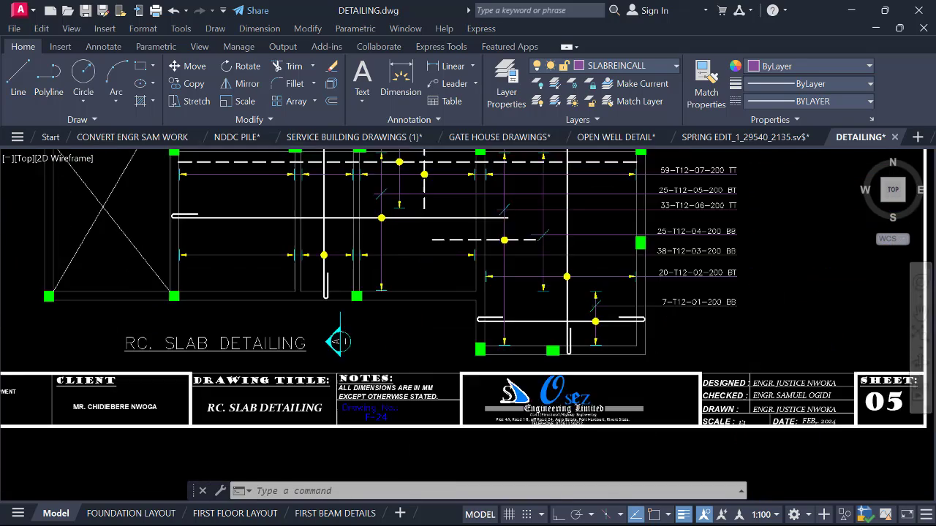
{"action": "scroll", "coordinate": [211, 338], "scroll_direction": "down", "scroll_amount": 1}
Examine the first floor beam details arranged on sheets 06 and 07.
{"action": "middle_click_drag", "start_coordinate": [529, 339], "coordinate": [110, 349]}
{"action": "scroll", "coordinate": [430, 334], "scroll_direction": "down", "scroll_amount": 2}
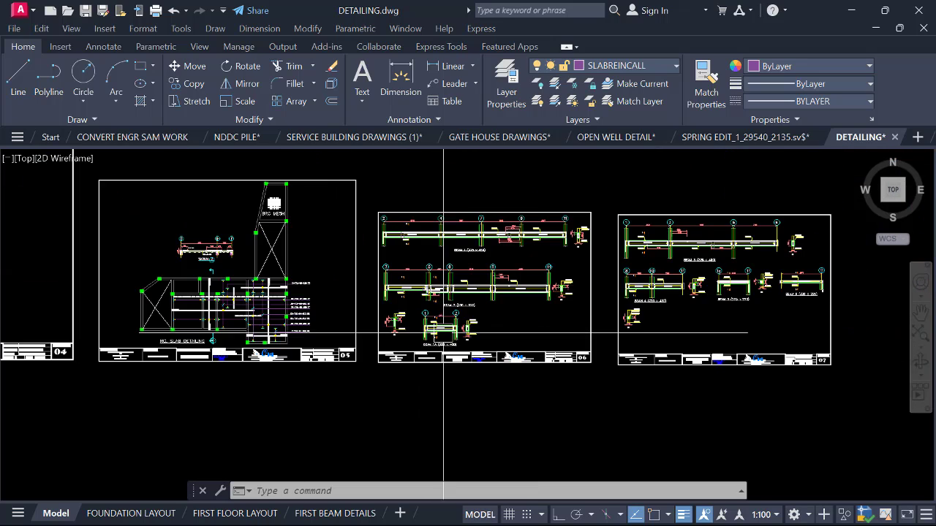
{"action": "scroll", "coordinate": [465, 339], "scroll_direction": "up", "scroll_amount": 2}
{"action": "scroll", "coordinate": [228, 332], "scroll_direction": "down", "scroll_amount": 2}
{"action": "middle_click_drag", "start_coordinate": [445, 319], "coordinate": [335, 315]}
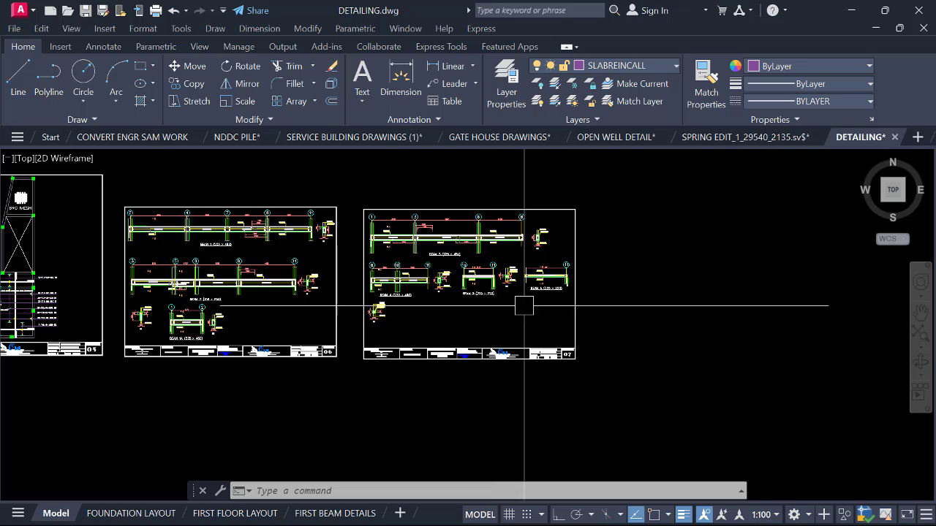
{"action": "scroll", "coordinate": [414, 300], "scroll_direction": "down", "scroll_amount": 2}
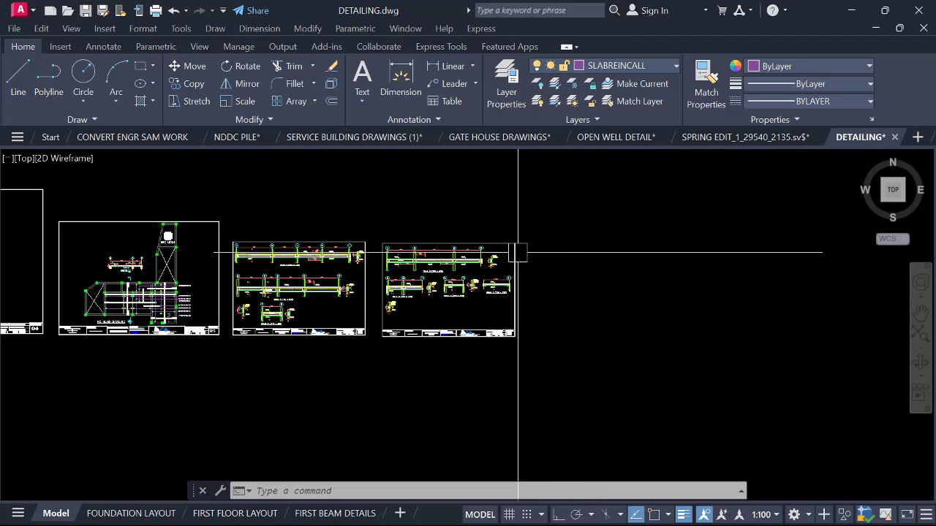
Examine the first floor beam details not yet placed on sheets and the roof beam and column layout with its beam details.
{"action": "scroll", "coordinate": [435, 283], "scroll_direction": "down", "scroll_amount": 3}
{"action": "scroll", "coordinate": [380, 271], "scroll_direction": "up", "scroll_amount": 4}
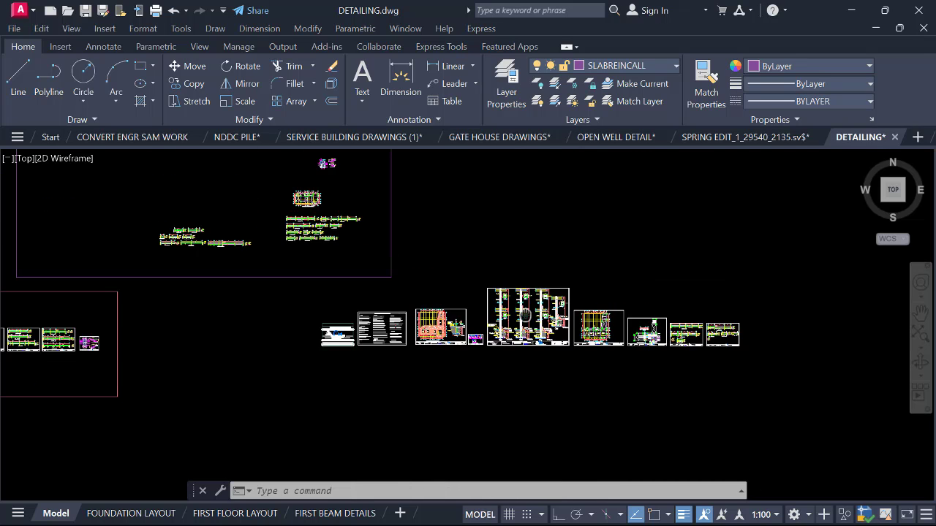
{"action": "scroll", "coordinate": [233, 232], "scroll_direction": "up", "scroll_amount": 5}
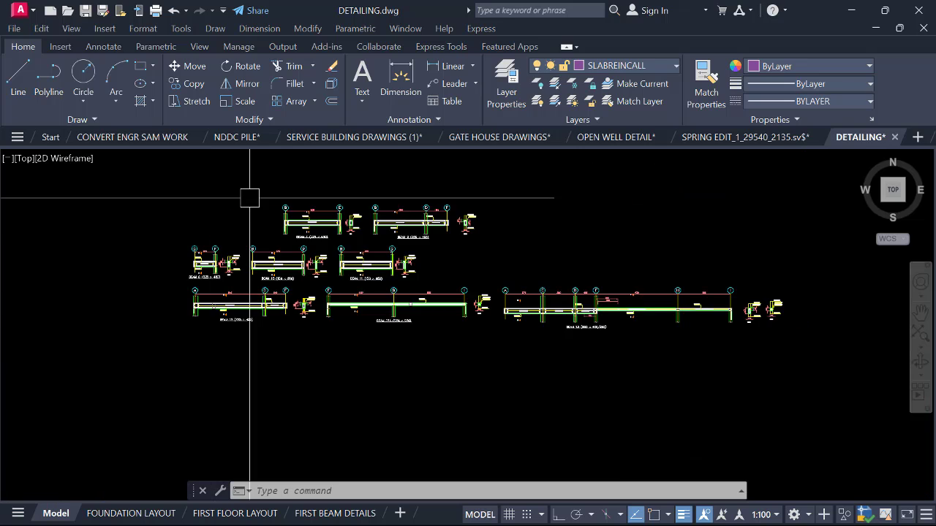
{"action": "scroll", "coordinate": [299, 238], "scroll_direction": "down", "scroll_amount": 2}
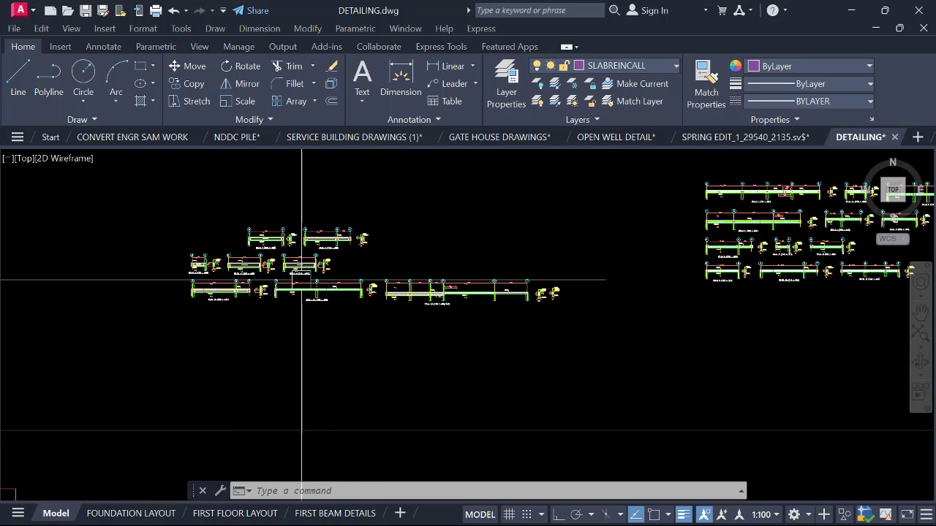
{"action": "left_click", "coordinate": [125, 201]}
{"action": "scroll", "coordinate": [469, 301], "scroll_direction": "down", "scroll_amount": 3}
{"action": "key", "text": "Escape"}
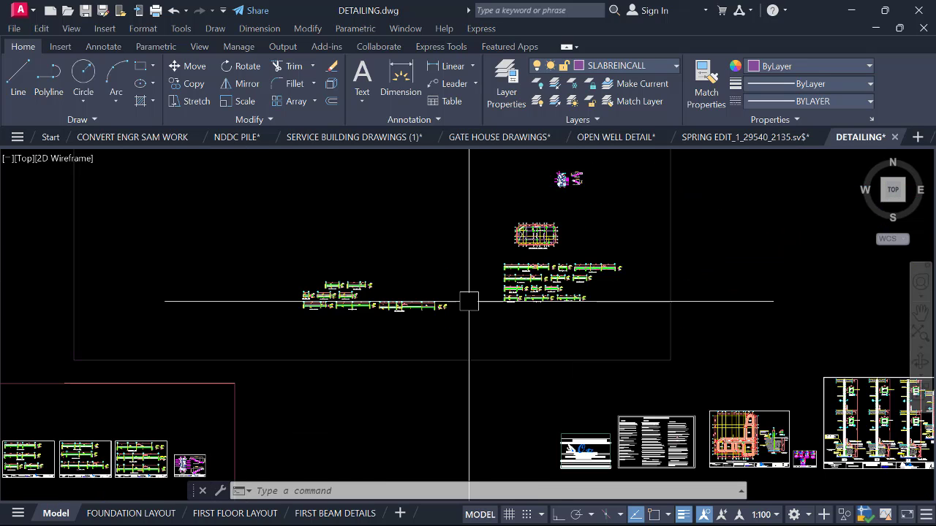
{"action": "scroll", "coordinate": [469, 301], "scroll_direction": "up", "scroll_amount": 8}
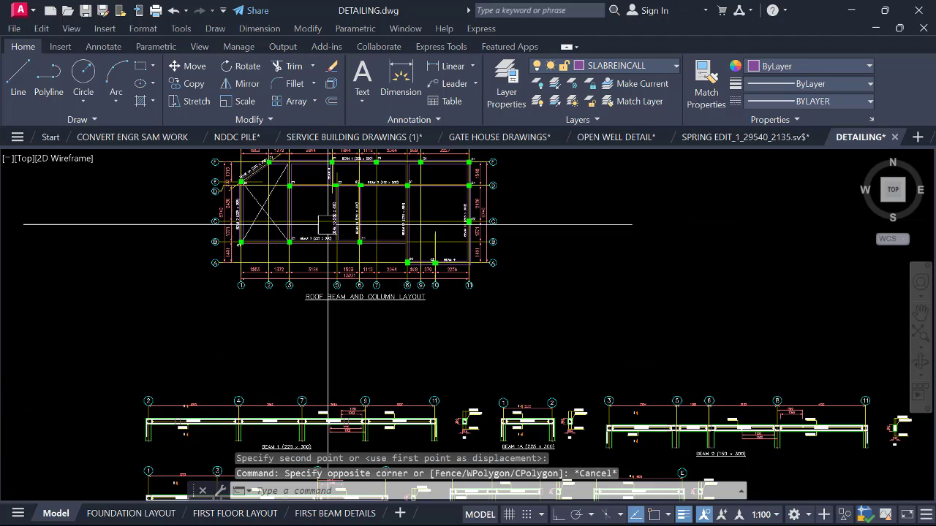
{"action": "scroll", "coordinate": [325, 285], "scroll_direction": "up", "scroll_amount": 4}
{"action": "scroll", "coordinate": [400, 314], "scroll_direction": "down", "scroll_amount": 6}
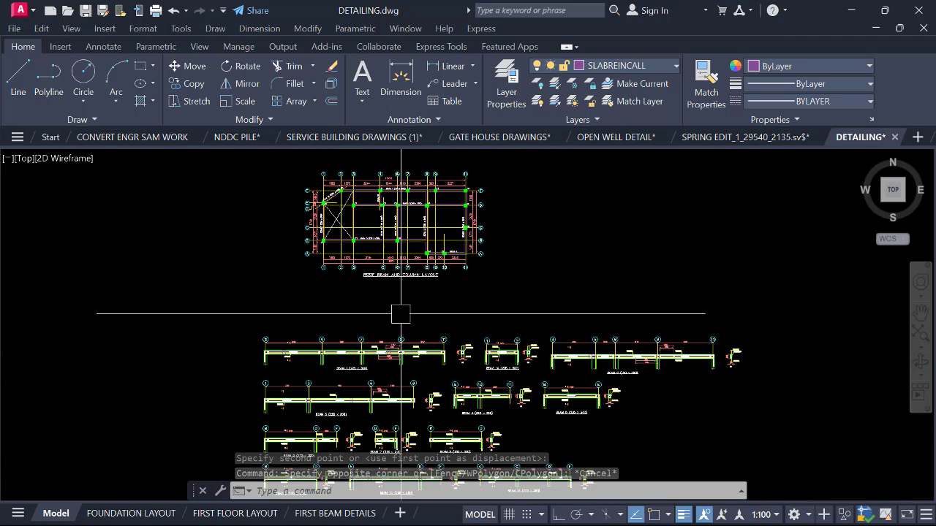
{"action": "scroll", "coordinate": [401, 314], "scroll_direction": "up", "scroll_amount": 1}
{"action": "scroll", "coordinate": [355, 282], "scroll_direction": "down", "scroll_amount": 5}
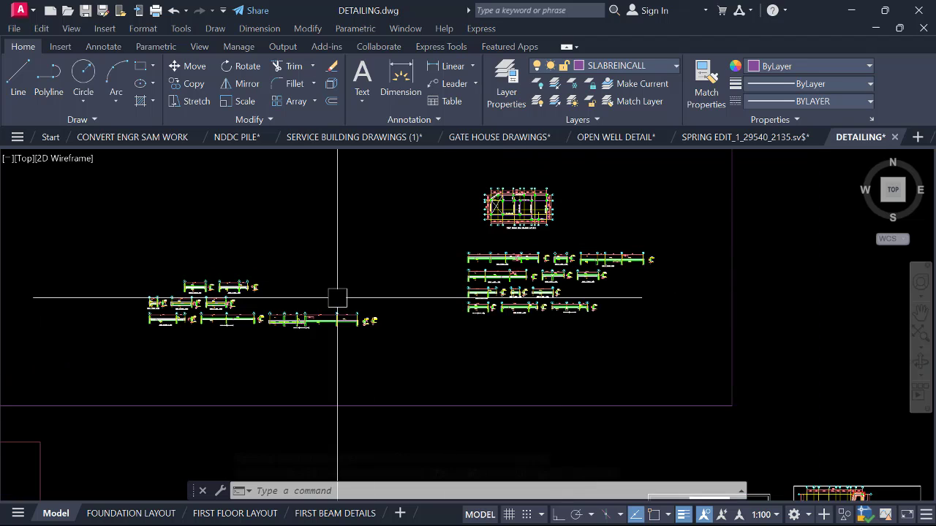
Move the Beam 7 detail with its section 9-9 onto sheet 07, below Beams 4 and 5.
{"action": "scroll", "coordinate": [173, 287], "scroll_direction": "up", "scroll_amount": 5}
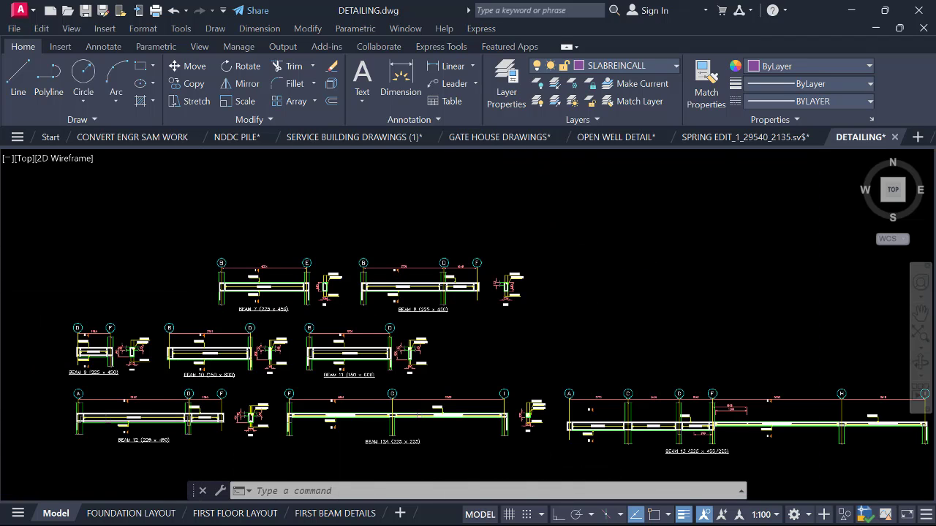
{"action": "left_click", "coordinate": [202, 241]}
{"action": "scroll", "coordinate": [269, 276], "scroll_direction": "up", "scroll_amount": 4}
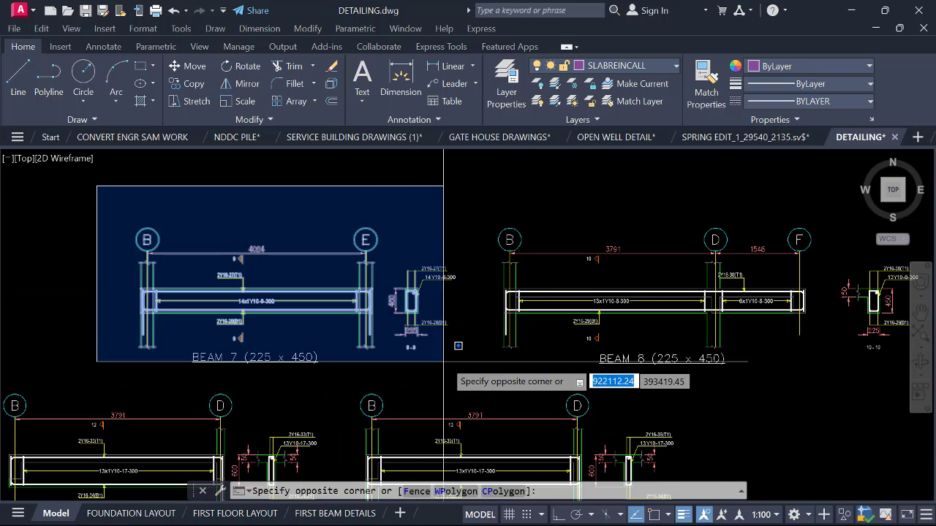
{"action": "left_click", "coordinate": [463, 377]}
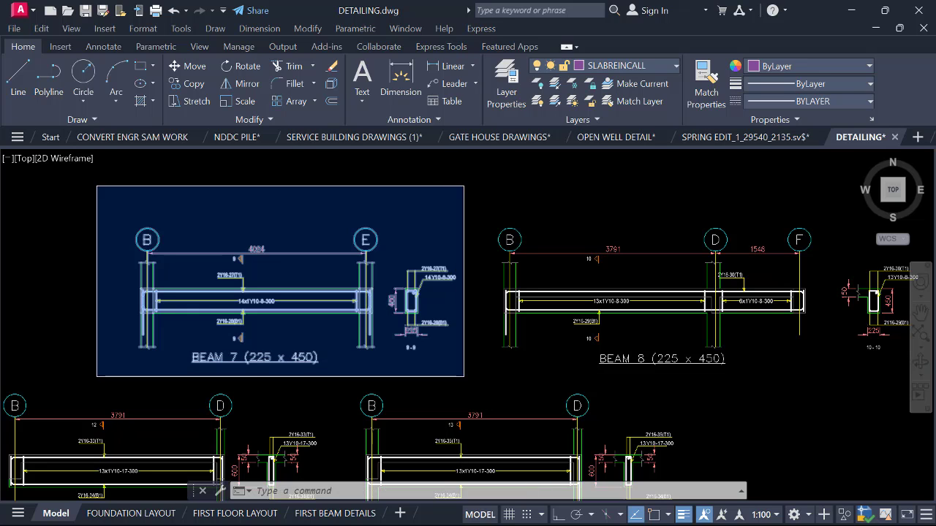
{"action": "type", "text": "m"}
{"action": "key", "text": "Return"}
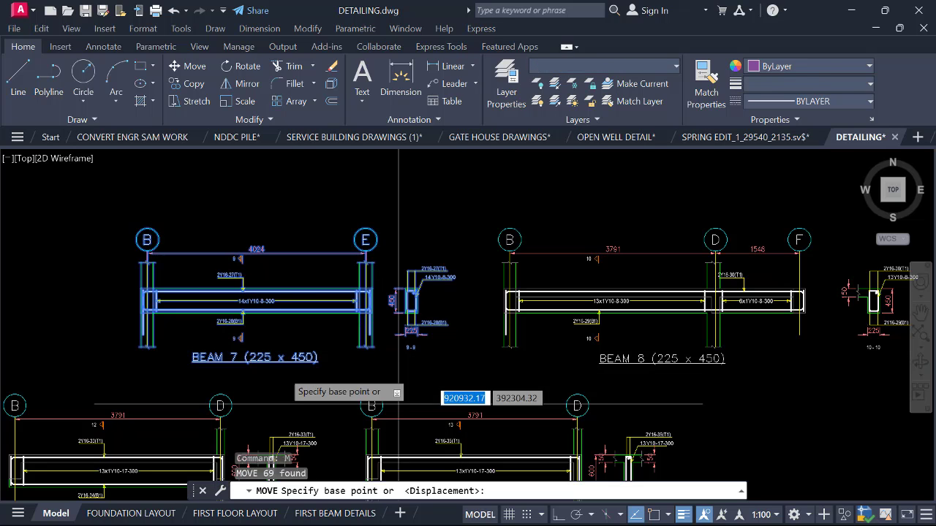
{"action": "left_click", "coordinate": [275, 334]}
{"action": "scroll", "coordinate": [275, 334], "scroll_direction": "down", "scroll_amount": 8}
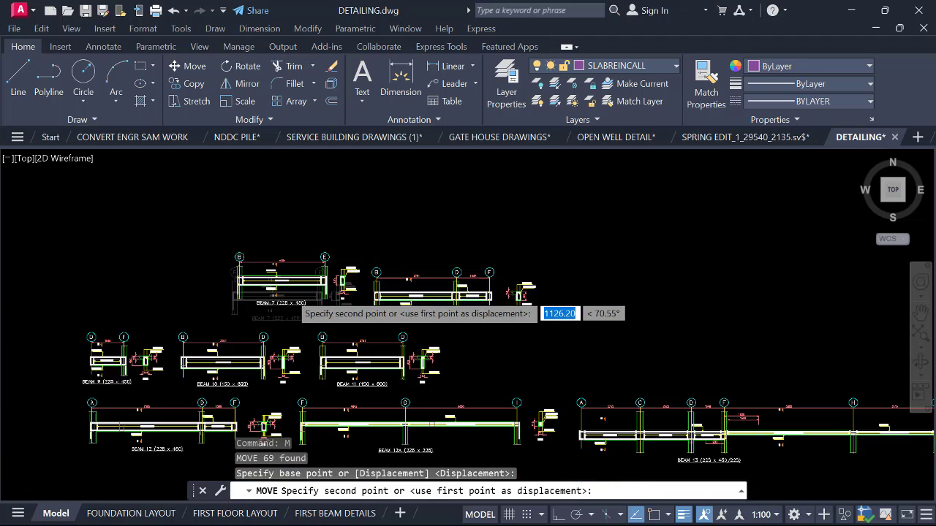
{"action": "scroll", "coordinate": [554, 340], "scroll_direction": "up", "scroll_amount": 8}
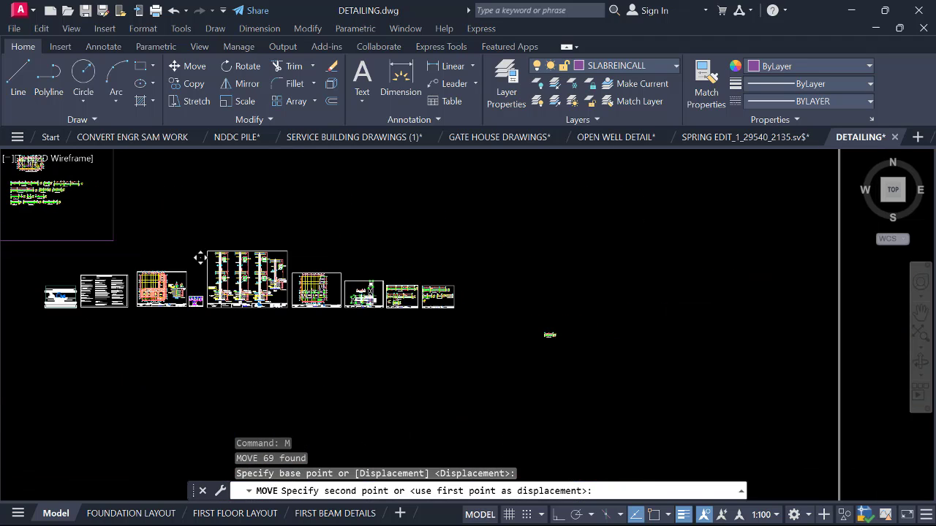
{"action": "scroll", "coordinate": [411, 276], "scroll_direction": "up", "scroll_amount": 5}
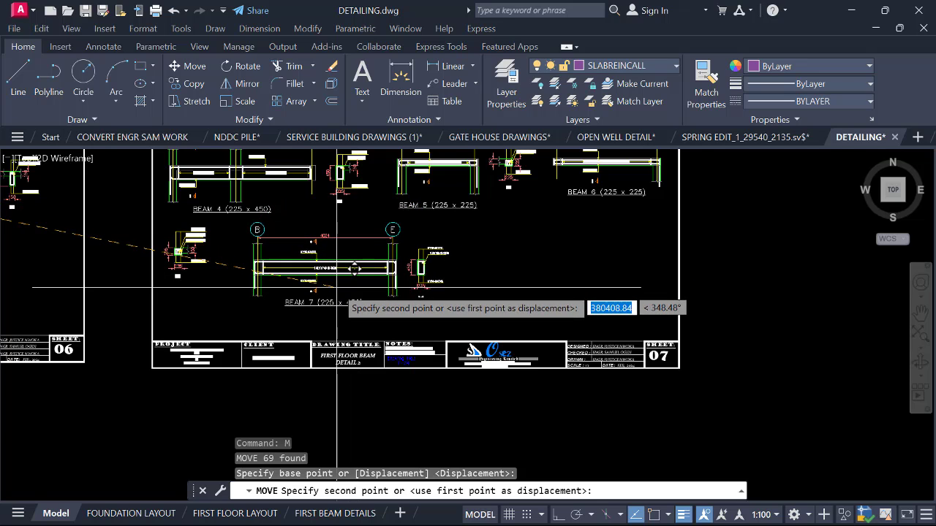
{"action": "left_click", "coordinate": [336, 289]}
Move the Beam 8 detail with its section 10-10 onto sheet 07, beside Beam 7 and below Beam 6.
{"action": "scroll", "coordinate": [410, 281], "scroll_direction": "down", "scroll_amount": 8}
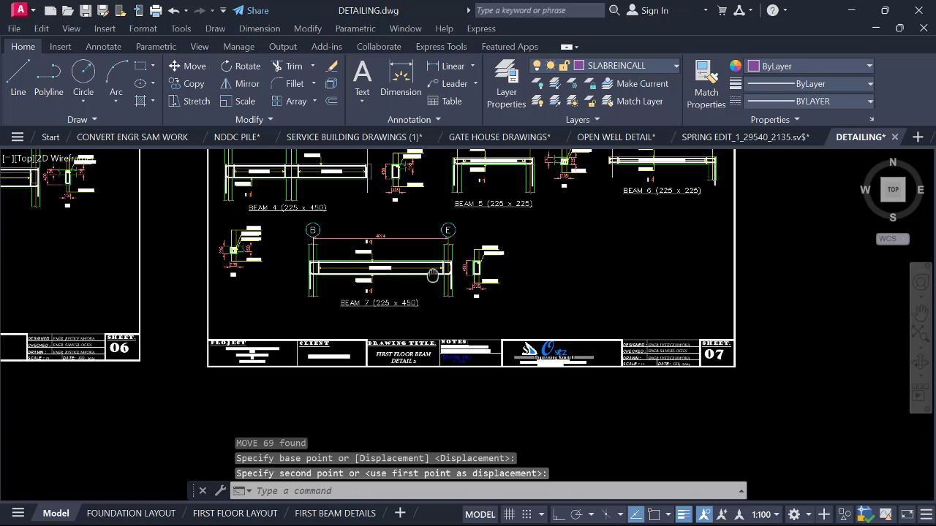
{"action": "scroll", "coordinate": [469, 287], "scroll_direction": "up", "scroll_amount": 10}
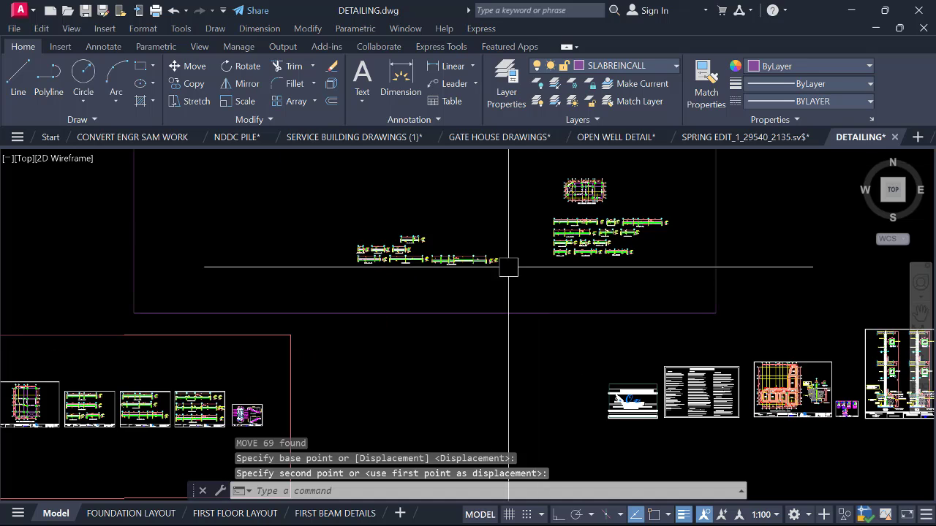
{"action": "scroll", "coordinate": [470, 286], "scroll_direction": "up", "scroll_amount": 4}
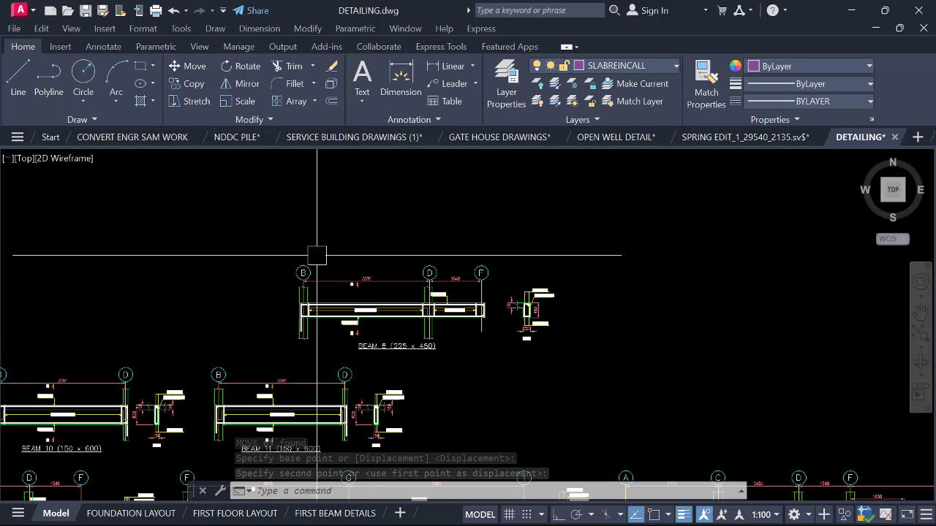
{"action": "left_click", "coordinate": [233, 220]}
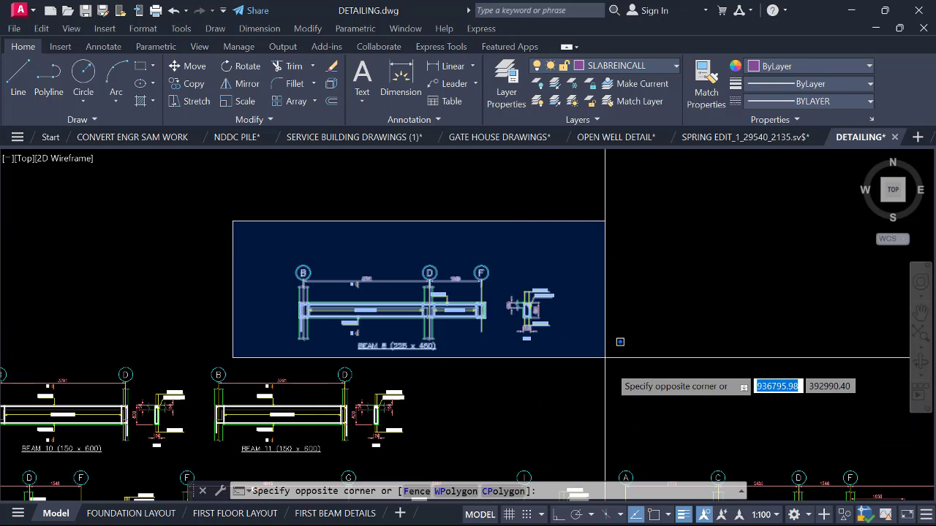
{"action": "left_click", "coordinate": [607, 375]}
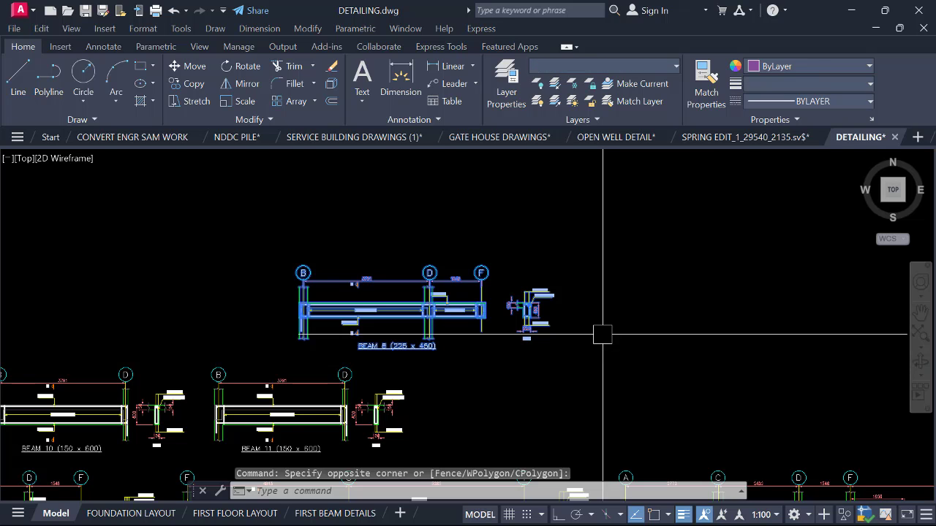
{"action": "type", "text": "m"}
{"action": "key", "text": "Return"}
{"action": "left_click", "coordinate": [432, 320]}
{"action": "scroll", "coordinate": [271, 274], "scroll_direction": "down", "scroll_amount": 6}
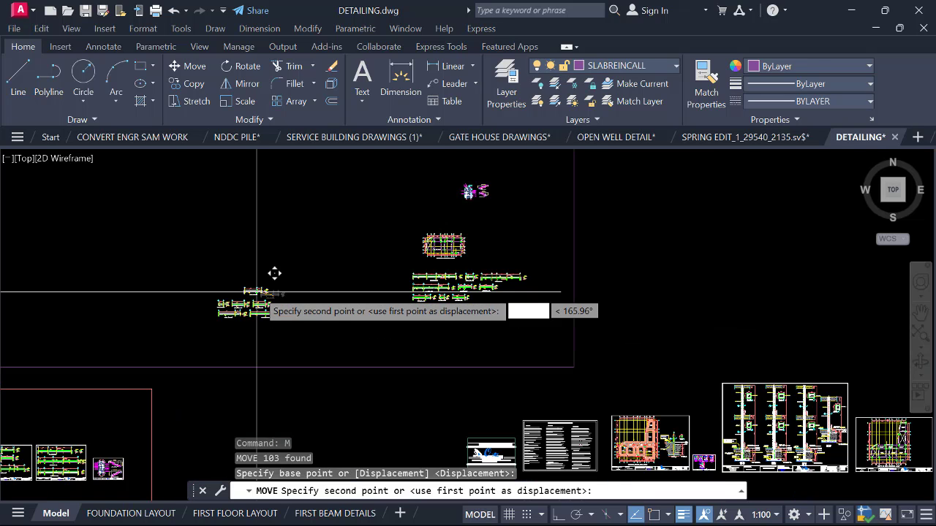
{"action": "scroll", "coordinate": [602, 338], "scroll_direction": "up", "scroll_amount": 10}
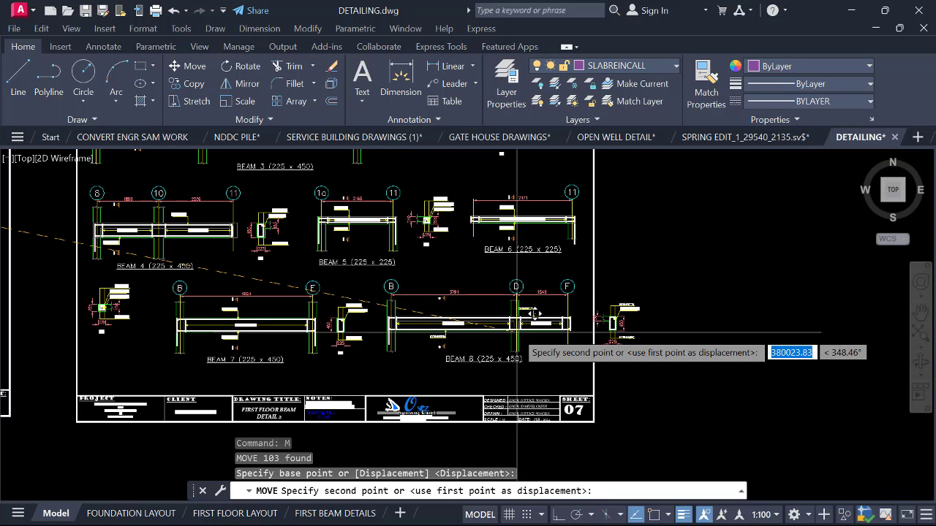
{"action": "left_click", "coordinate": [517, 332]}
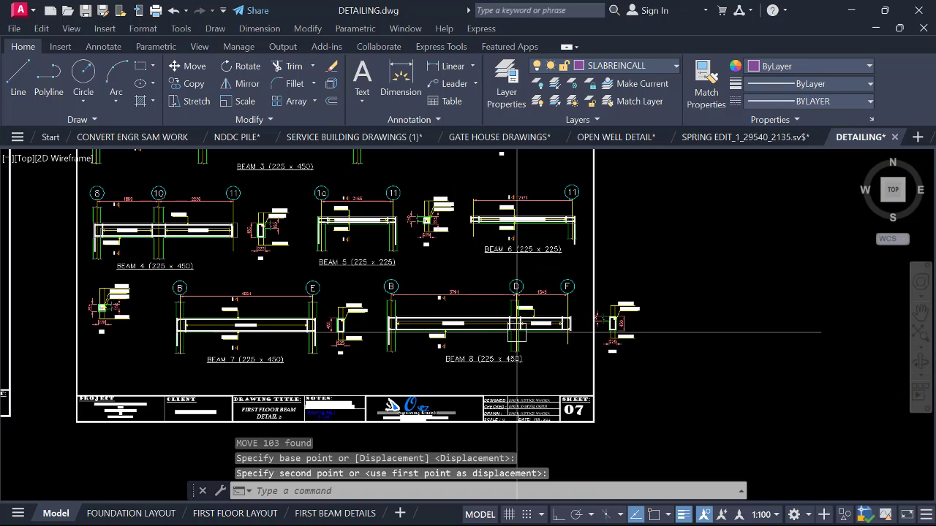
Move Beam 8's section 10-10 inside the sheet 07 frame, directly below section 2-2 and above the title block.
{"action": "scroll", "coordinate": [610, 303], "scroll_direction": "up", "scroll_amount": 4}
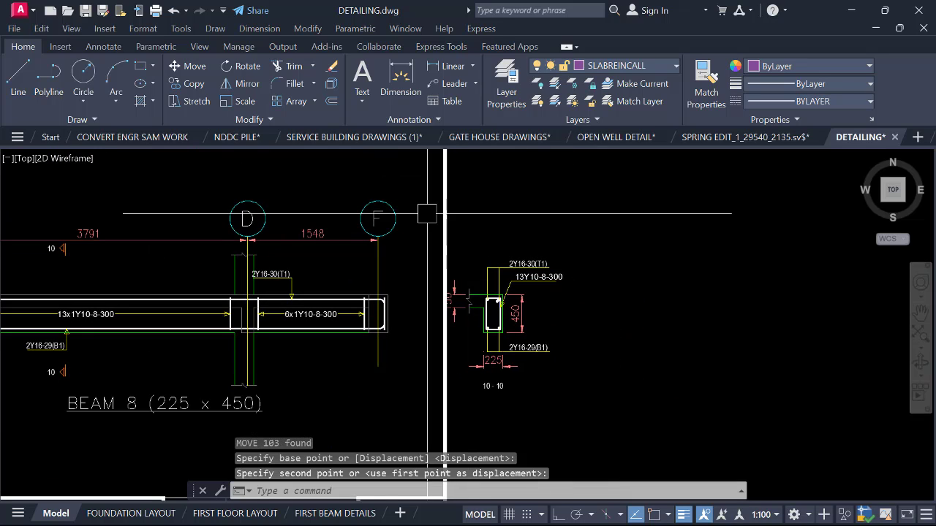
{"action": "left_click", "coordinate": [418, 201]}
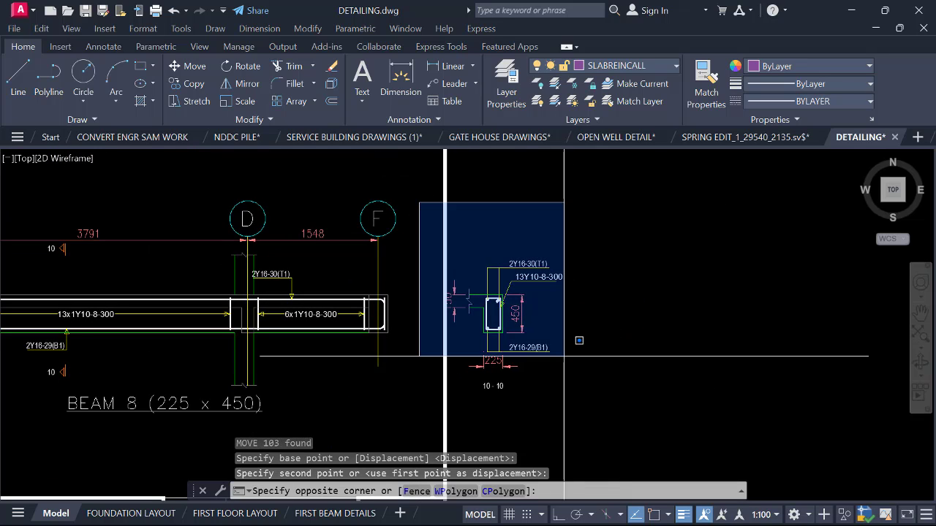
{"action": "left_click", "coordinate": [624, 424]}
{"action": "type", "text": "m"}
{"action": "key", "text": "Return"}
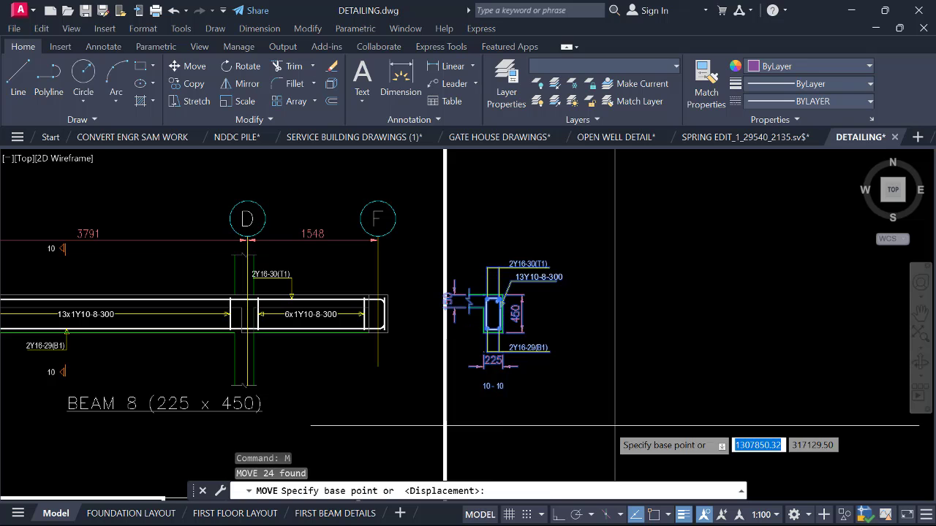
{"action": "left_click", "coordinate": [521, 344]}
{"action": "scroll", "coordinate": [607, 291], "scroll_direction": "down", "scroll_amount": 4}
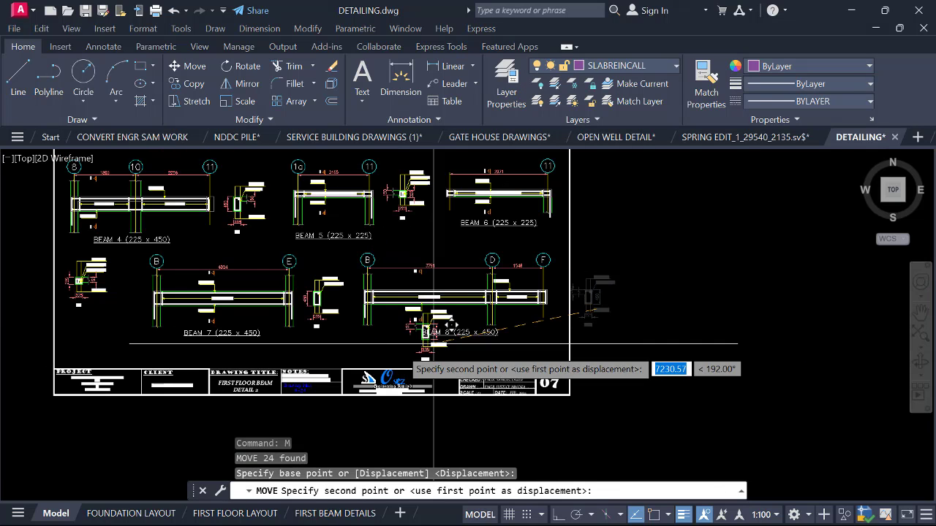
{"action": "middle_click_drag", "start_coordinate": [369, 359], "coordinate": [552, 327]}
{"action": "scroll", "coordinate": [344, 320], "scroll_direction": "up", "scroll_amount": 4}
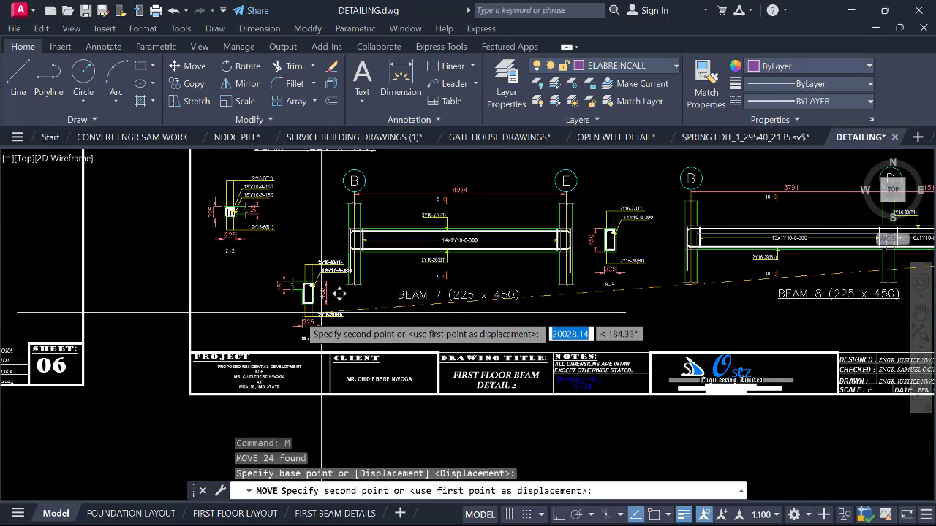
{"action": "left_click", "coordinate": [232, 320]}
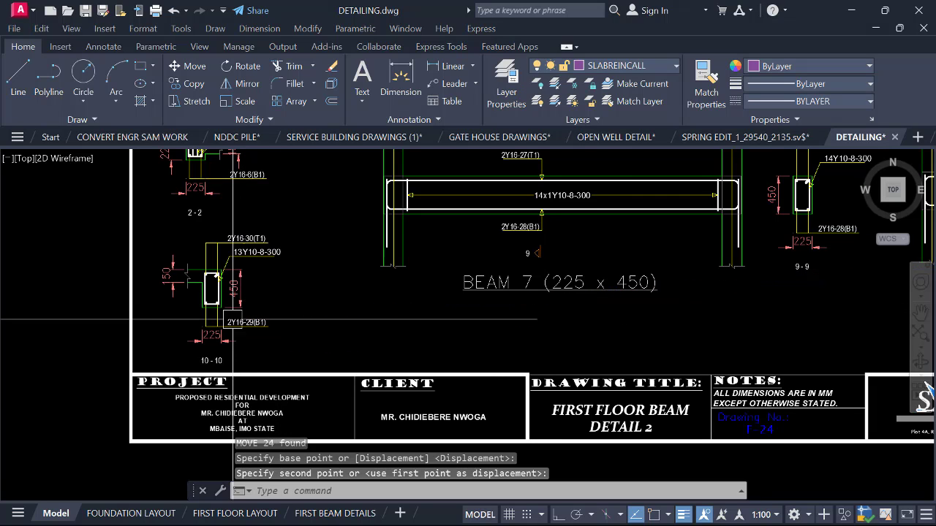
Examine the arrangement of the beams and sections on sheet 07, including the relocated section 10-10.
{"action": "scroll", "coordinate": [218, 292], "scroll_direction": "down", "scroll_amount": 4}
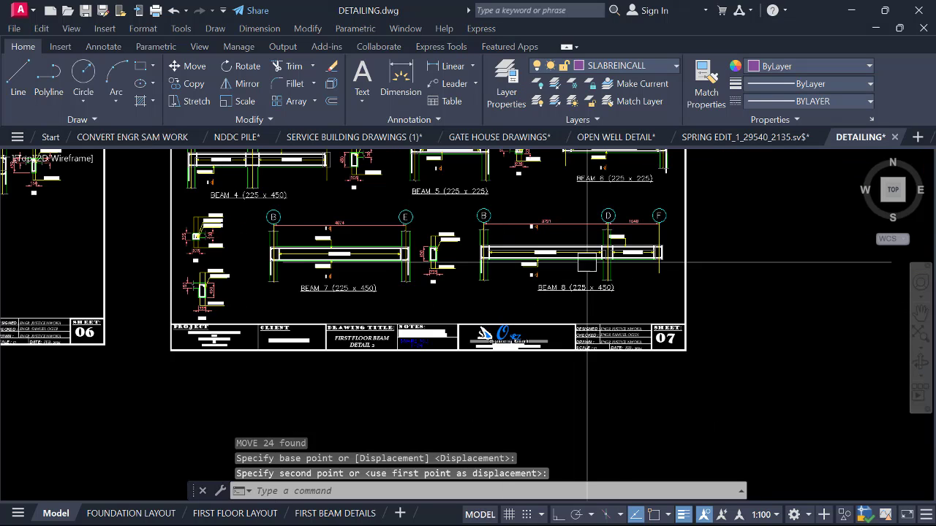
{"action": "scroll", "coordinate": [587, 263], "scroll_direction": "up", "scroll_amount": 6}
{"action": "scroll", "coordinate": [546, 281], "scroll_direction": "down", "scroll_amount": 5}
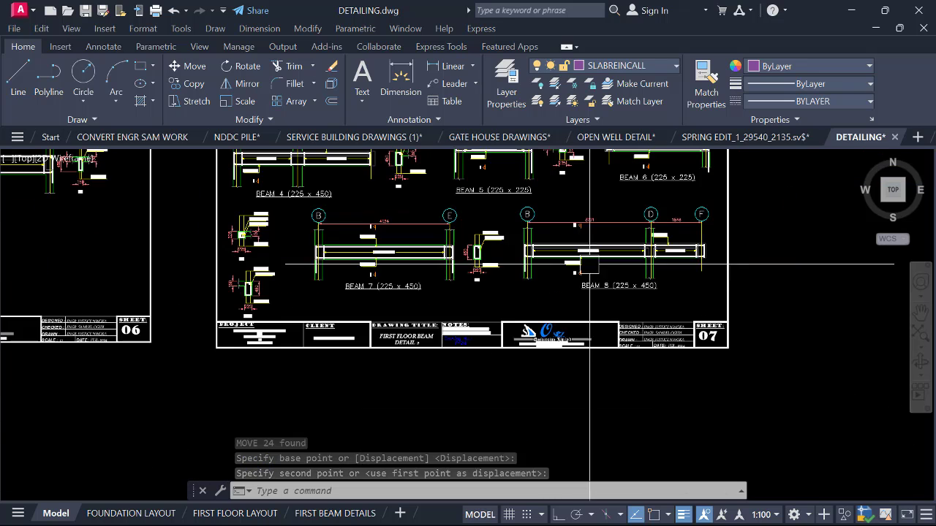
{"action": "scroll", "coordinate": [381, 247], "scroll_direction": "up", "scroll_amount": 4}
{"action": "scroll", "coordinate": [250, 279], "scroll_direction": "down", "scroll_amount": 6}
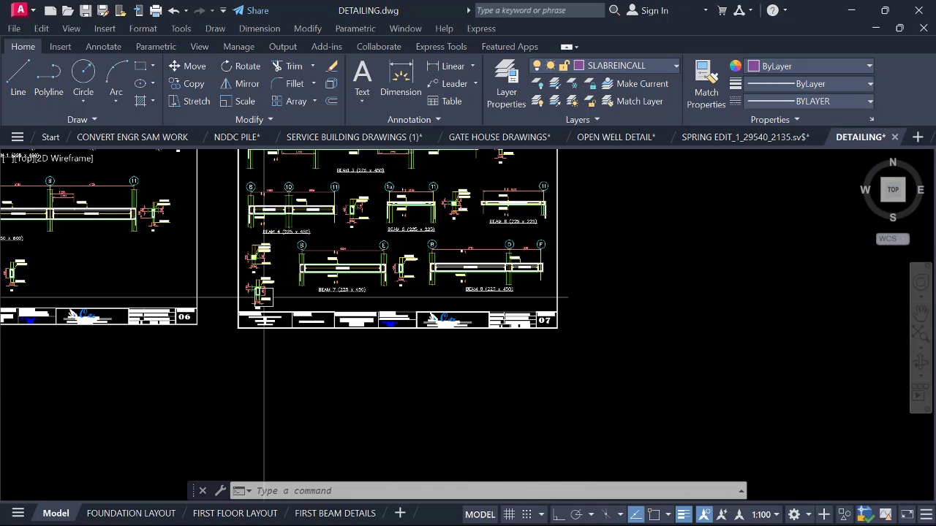
{"action": "scroll", "coordinate": [262, 297], "scroll_direction": "up", "scroll_amount": 2}
{"action": "scroll", "coordinate": [261, 289], "scroll_direction": "up", "scroll_amount": 2}
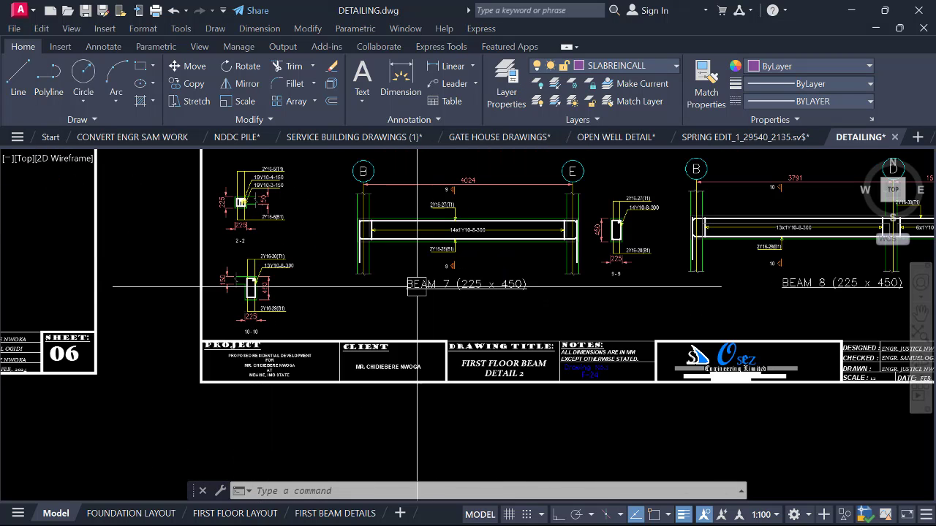
{"action": "scroll", "coordinate": [416, 290], "scroll_direction": "down", "scroll_amount": 6}
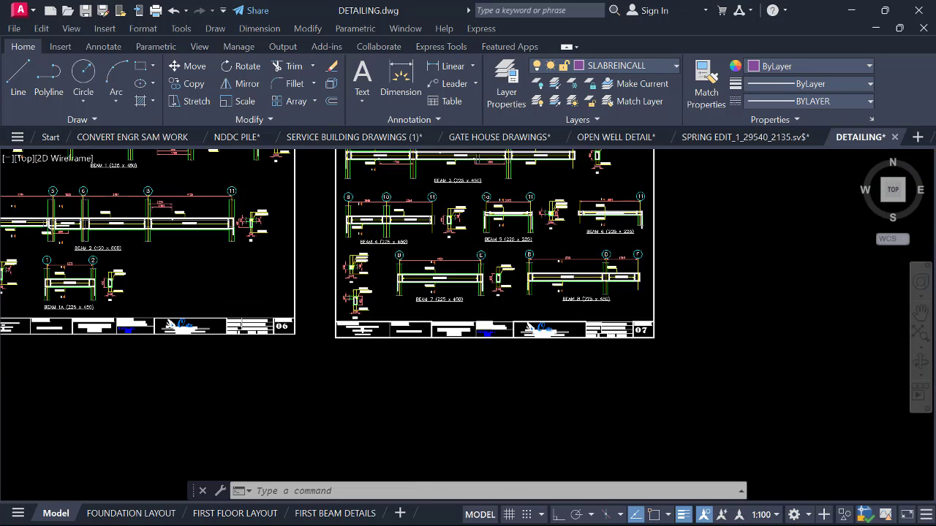
{"action": "scroll", "coordinate": [485, 305], "scroll_direction": "up", "scroll_amount": 5}
{"action": "scroll", "coordinate": [499, 299], "scroll_direction": "down", "scroll_amount": 5}
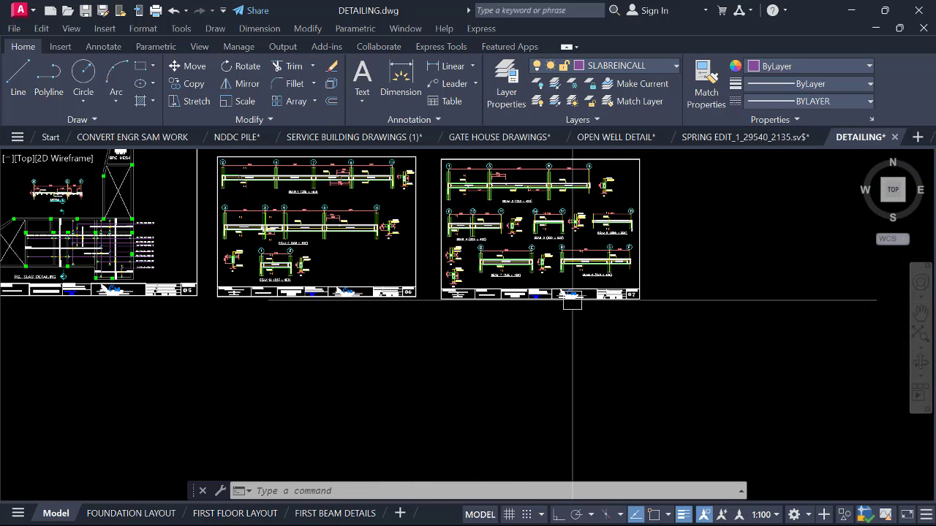
Copy the existing sheet 08 frame and its First Floor Beam Detail 3 title block to the empty space beside the new sheet 07.
{"action": "middle_click_drag", "start_coordinate": [395, 313], "coordinate": [633, 284]}
{"action": "scroll", "coordinate": [571, 287], "scroll_direction": "down", "scroll_amount": 2}
{"action": "middle_click_drag", "start_coordinate": [360, 282], "coordinate": [679, 251]}
{"action": "scroll", "coordinate": [243, 252], "scroll_direction": "up", "scroll_amount": 2}
{"action": "middle_click_drag", "start_coordinate": [244, 256], "coordinate": [356, 256]}
{"action": "scroll", "coordinate": [400, 248], "scroll_direction": "down", "scroll_amount": 1}
{"action": "scroll", "coordinate": [401, 245], "scroll_direction": "up", "scroll_amount": 8}
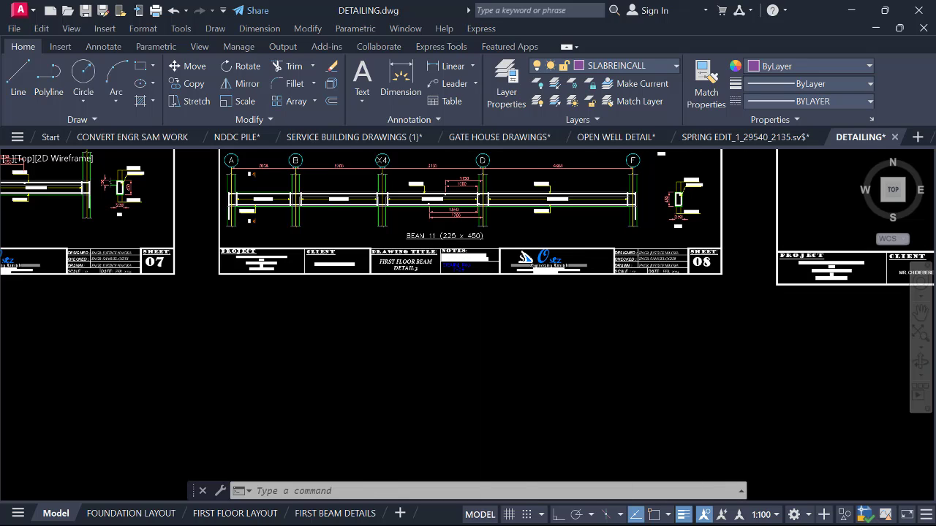
{"action": "left_click", "coordinate": [745, 242]}
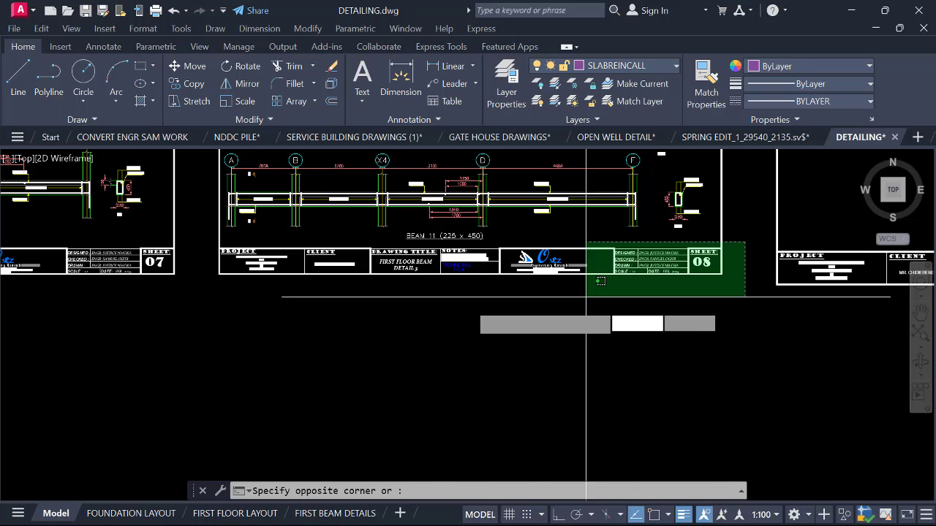
{"action": "left_click", "coordinate": [212, 322]}
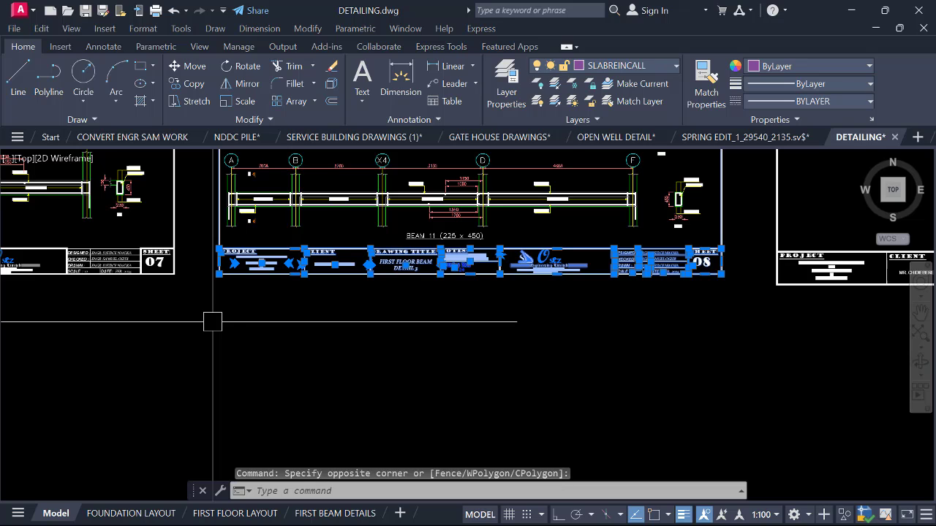
{"action": "type", "text": "co"}
{"action": "key", "text": "Return"}
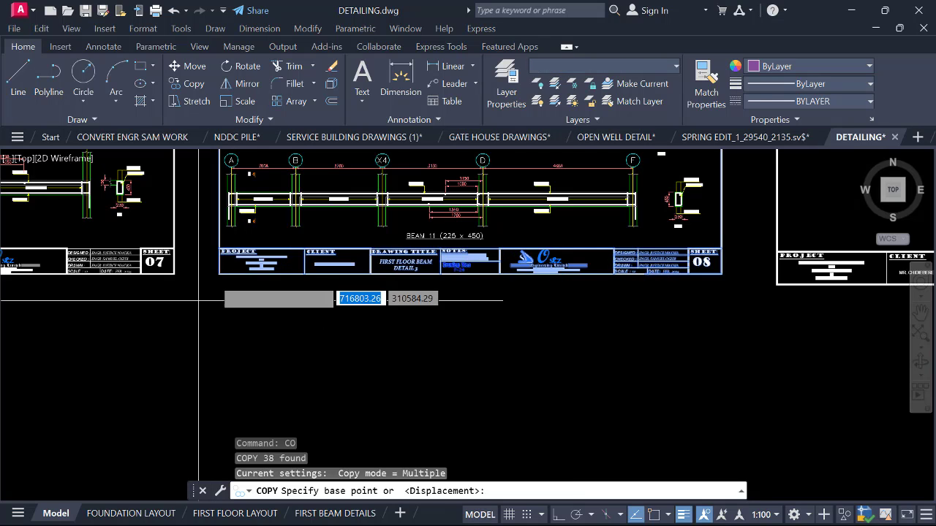
{"action": "left_click", "coordinate": [218, 249]}
{"action": "scroll", "coordinate": [218, 275], "scroll_direction": "down", "scroll_amount": 5}
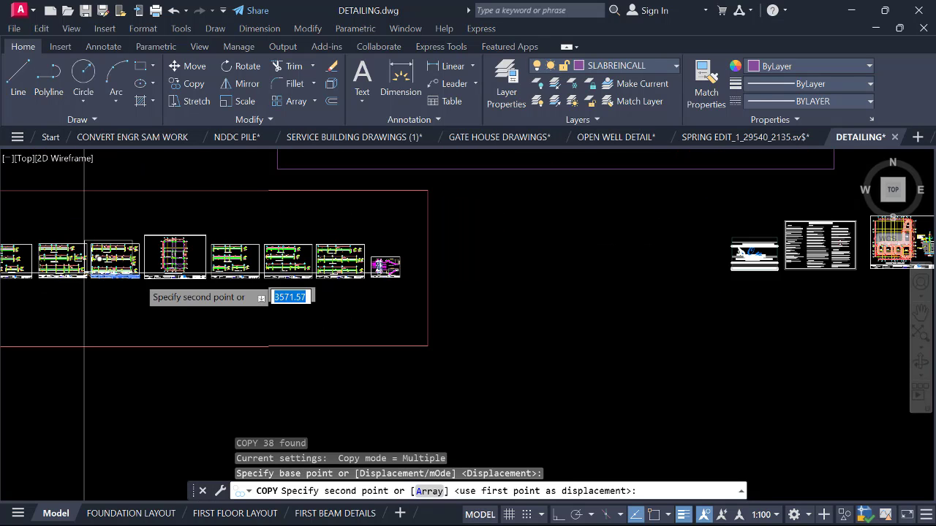
{"action": "middle_click_drag", "start_coordinate": [350, 308], "coordinate": [7, 283]}
{"action": "middle_click_drag", "start_coordinate": [407, 296], "coordinate": [80, 299]}
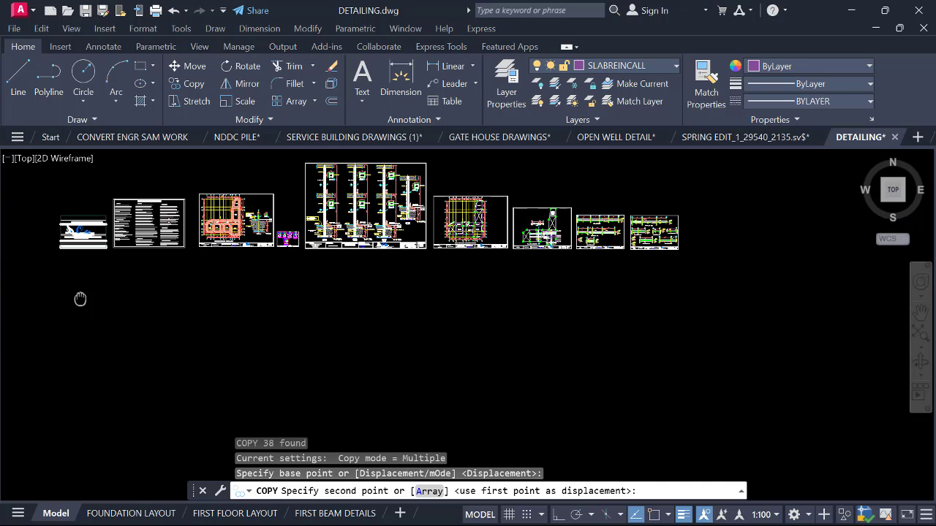
{"action": "scroll", "coordinate": [683, 253], "scroll_direction": "up", "scroll_amount": 6}
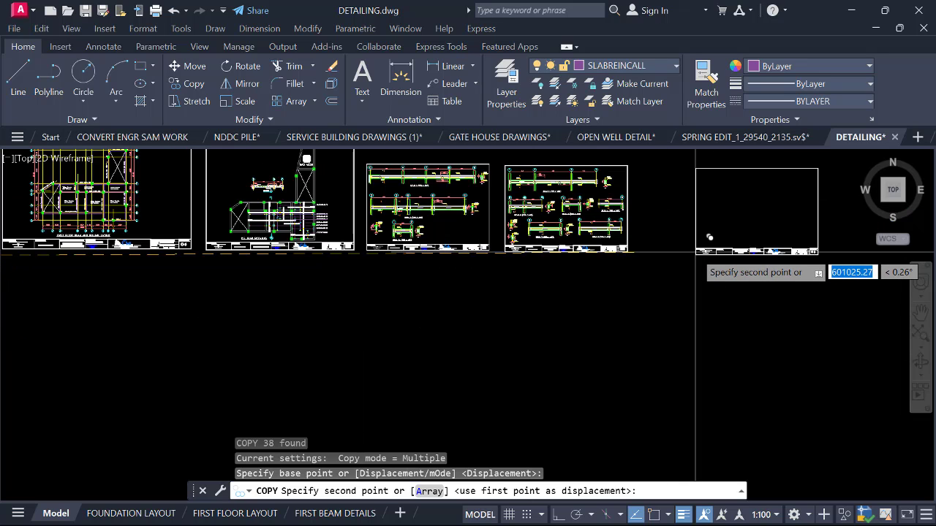
{"action": "middle_click_drag", "start_coordinate": [636, 250], "coordinate": [474, 307]}
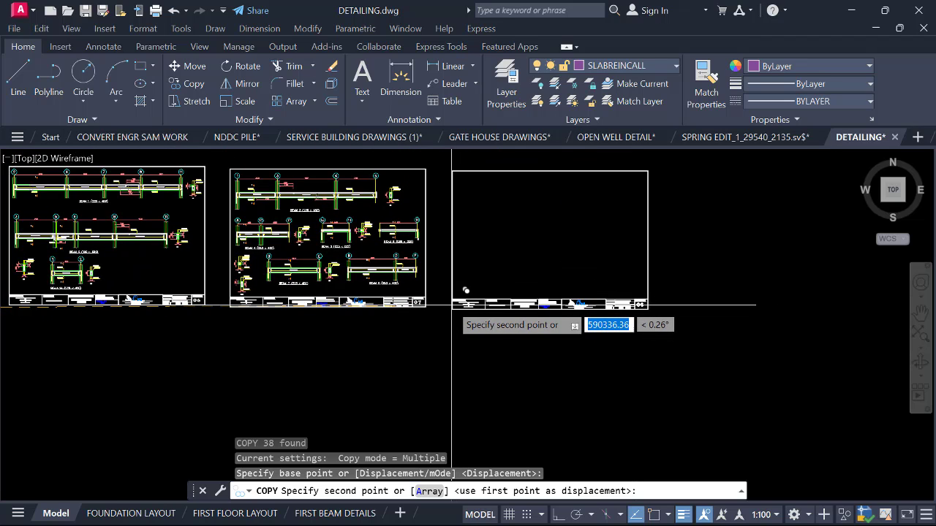
{"action": "left_click", "coordinate": [453, 308]}
{"action": "key", "text": "Escape"}
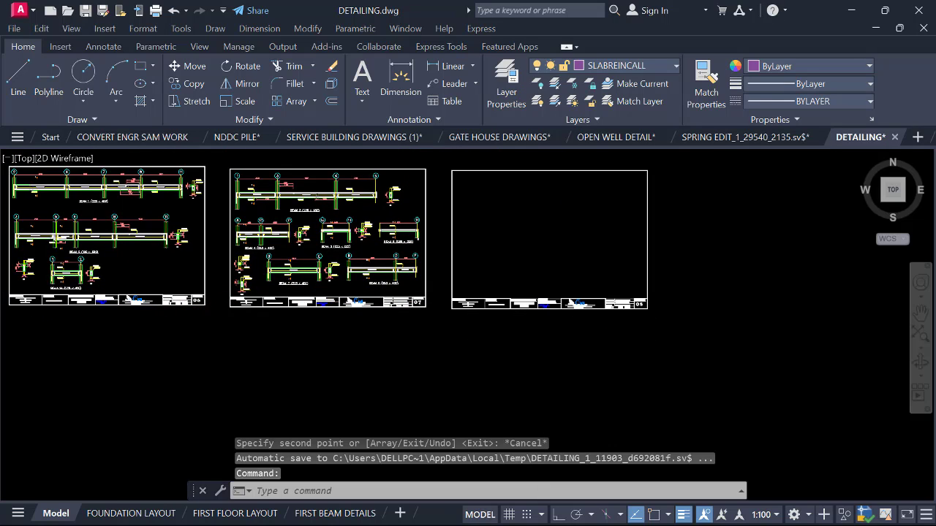
Move the Beam 9 detail with its section 11-11 into the upper-left corner of the new sheet 08 frame.
{"action": "scroll", "coordinate": [665, 288], "scroll_direction": "down", "scroll_amount": 5}
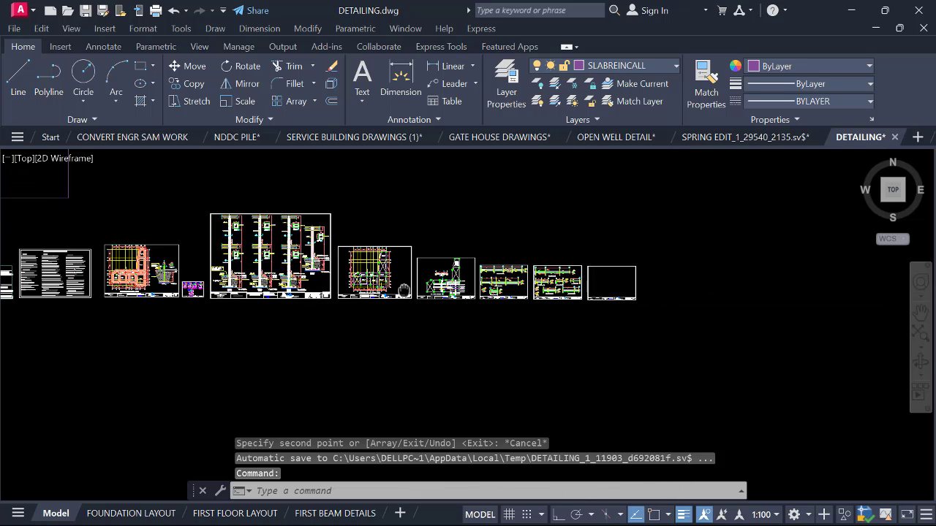
{"action": "middle_click_drag", "start_coordinate": [404, 291], "coordinate": [572, 316]}
{"action": "scroll", "coordinate": [573, 315], "scroll_direction": "down", "scroll_amount": 1}
{"action": "middle_click_drag", "start_coordinate": [441, 293], "coordinate": [519, 354]}
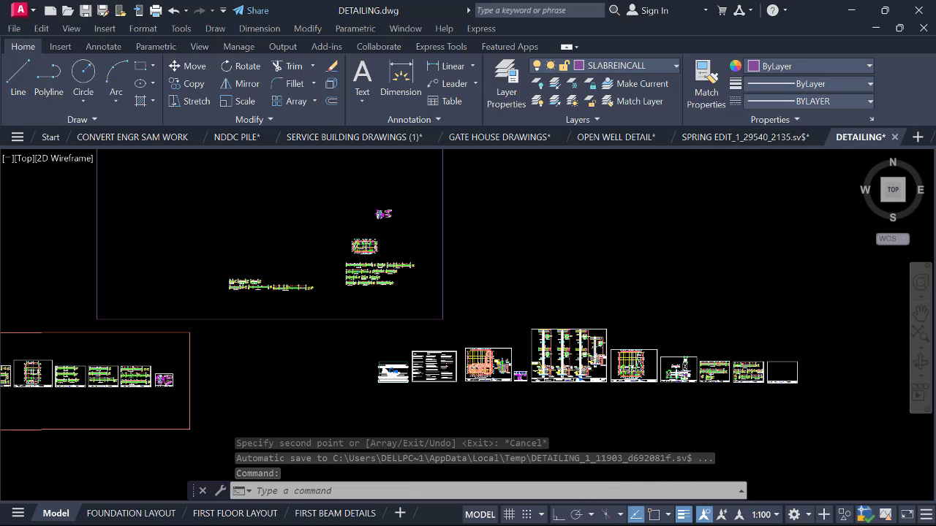
{"action": "scroll", "coordinate": [332, 310], "scroll_direction": "up", "scroll_amount": 8}
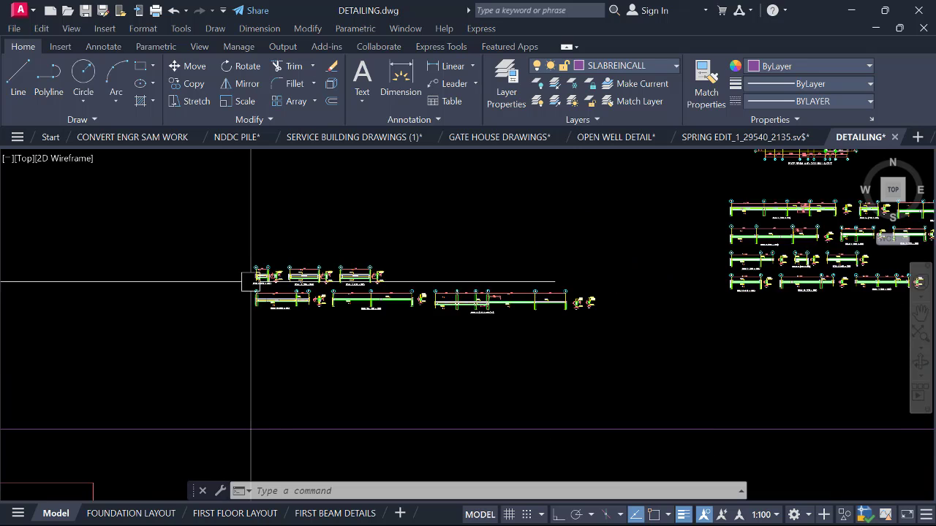
{"action": "scroll", "coordinate": [241, 261], "scroll_direction": "up", "scroll_amount": 5}
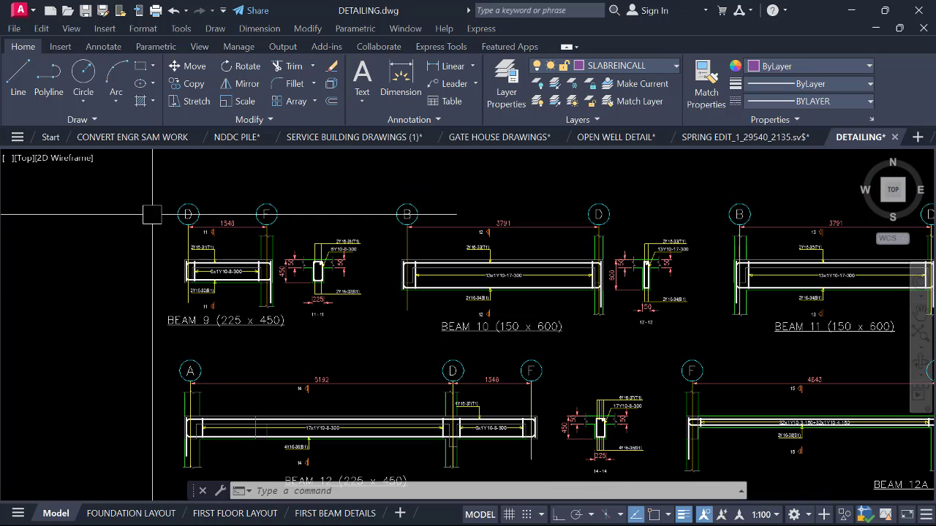
{"action": "left_click", "coordinate": [373, 341]}
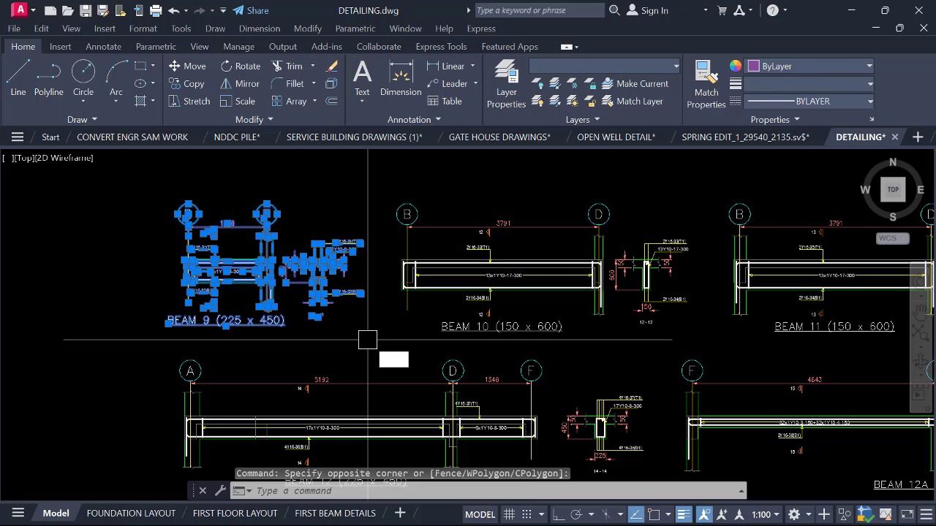
{"action": "type", "text": "m"}
{"action": "key", "text": "Return"}
{"action": "left_click", "coordinate": [253, 284]}
{"action": "scroll", "coordinate": [253, 284], "scroll_direction": "down", "scroll_amount": 3}
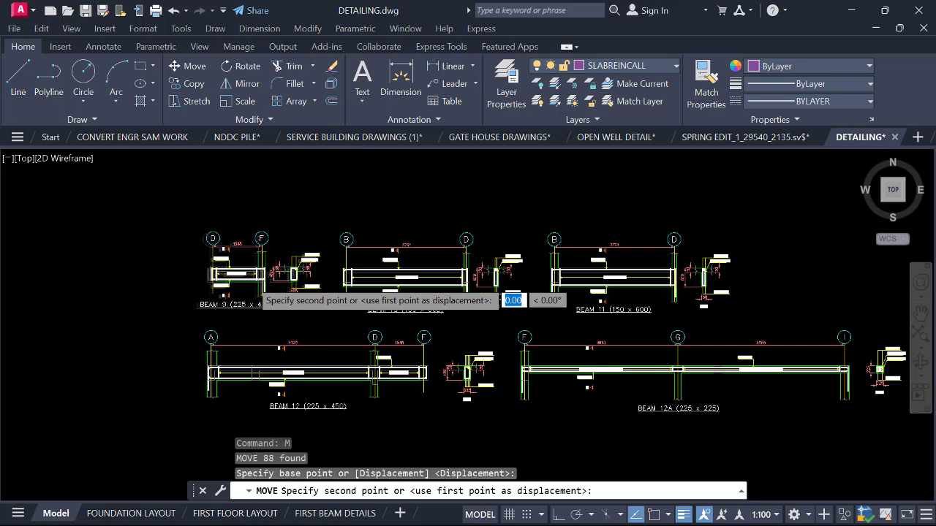
{"action": "scroll", "coordinate": [249, 278], "scroll_direction": "down", "scroll_amount": 6}
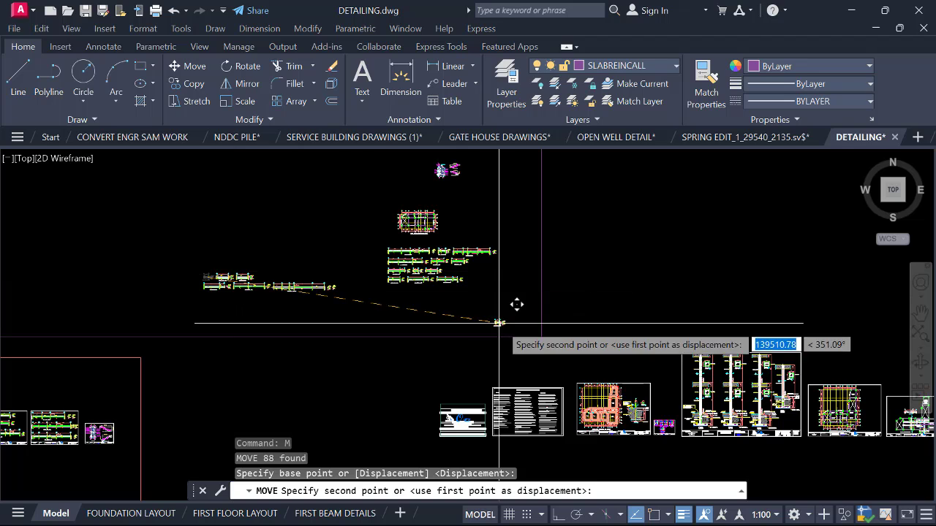
{"action": "mouse_move", "coordinate": [517, 304]}
{"action": "middle_mouse_down"}
{"action": "mouse_move", "coordinate": [272, 268]}
{"action": "mouse_move", "coordinate": [278, 255]}
{"action": "middle_mouse_up"}
{"action": "mouse_move", "coordinate": [665, 305]}
{"action": "middle_mouse_down"}
{"action": "mouse_move", "coordinate": [608, 318]}
{"action": "mouse_move", "coordinate": [399, 278]}
{"action": "middle_mouse_up"}
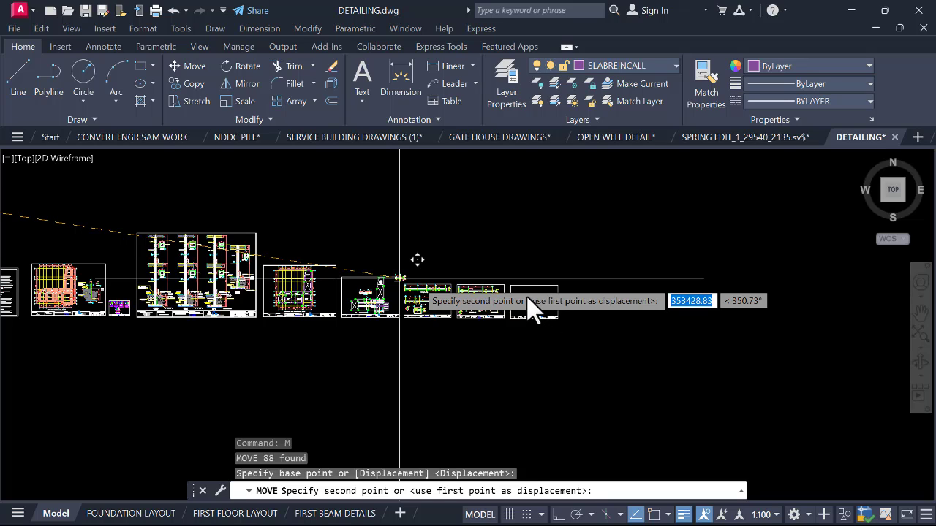
{"action": "scroll", "coordinate": [541, 300], "scroll_direction": "up", "scroll_amount": 8}
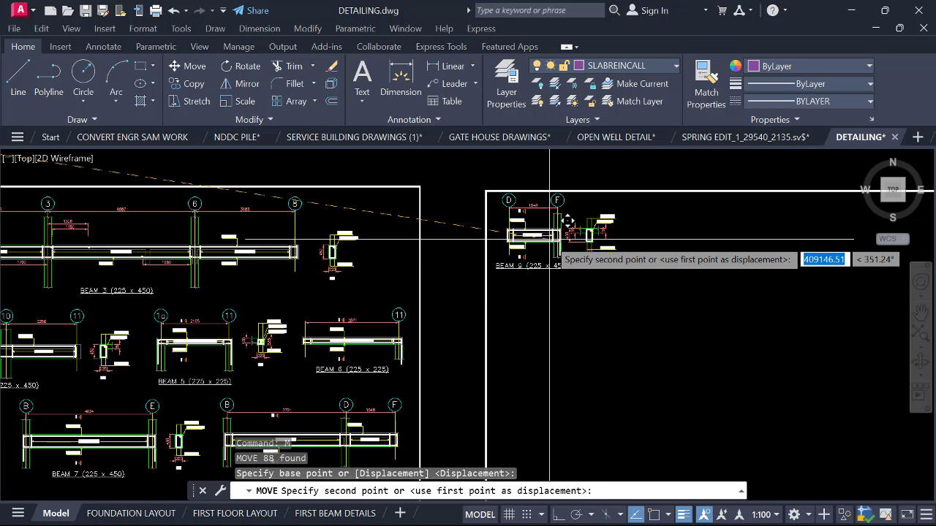
{"action": "left_click", "coordinate": [551, 245]}
Move the Beam 10 detail with its section 12-12 onto the new sheet 08, to the right of Beam 9.
{"action": "scroll", "coordinate": [534, 278], "scroll_direction": "down", "scroll_amount": 10}
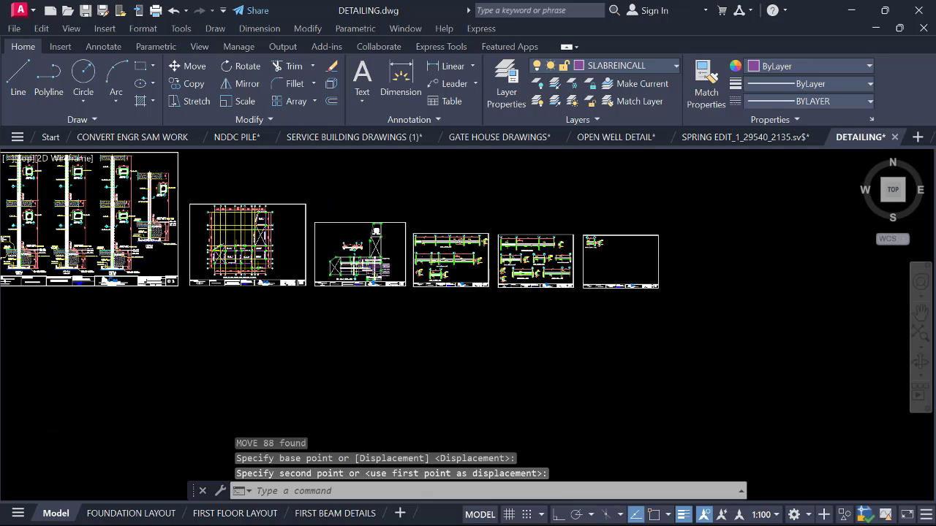
{"action": "scroll", "coordinate": [387, 257], "scroll_direction": "up", "scroll_amount": 10}
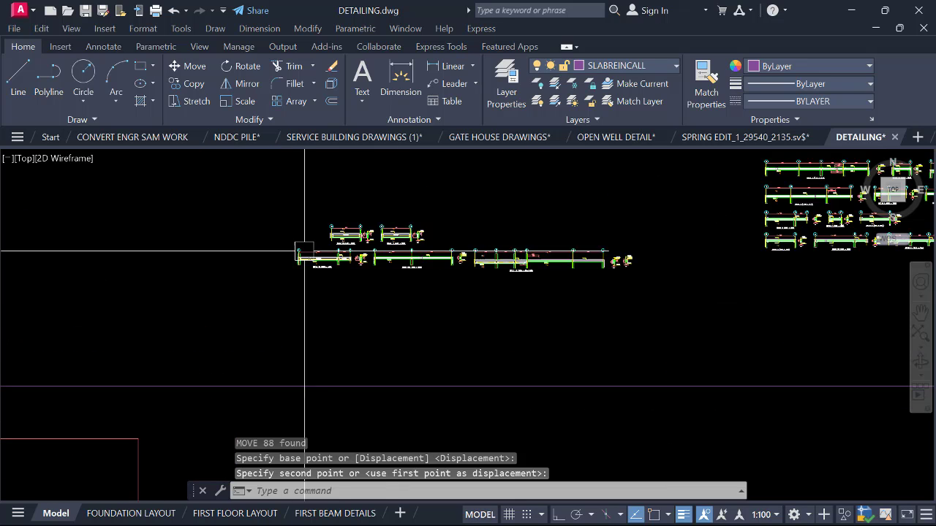
{"action": "scroll", "coordinate": [305, 290], "scroll_direction": "up", "scroll_amount": 3}
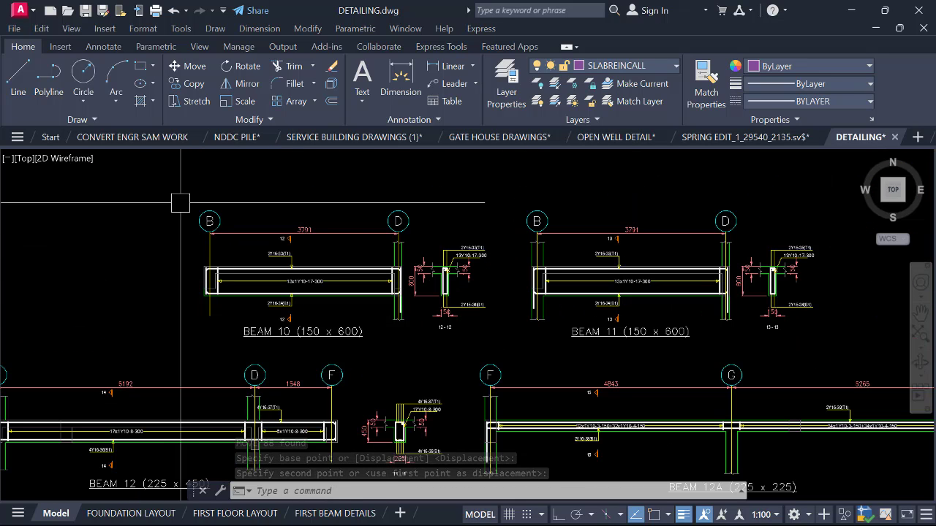
{"action": "left_click", "coordinate": [174, 195]}
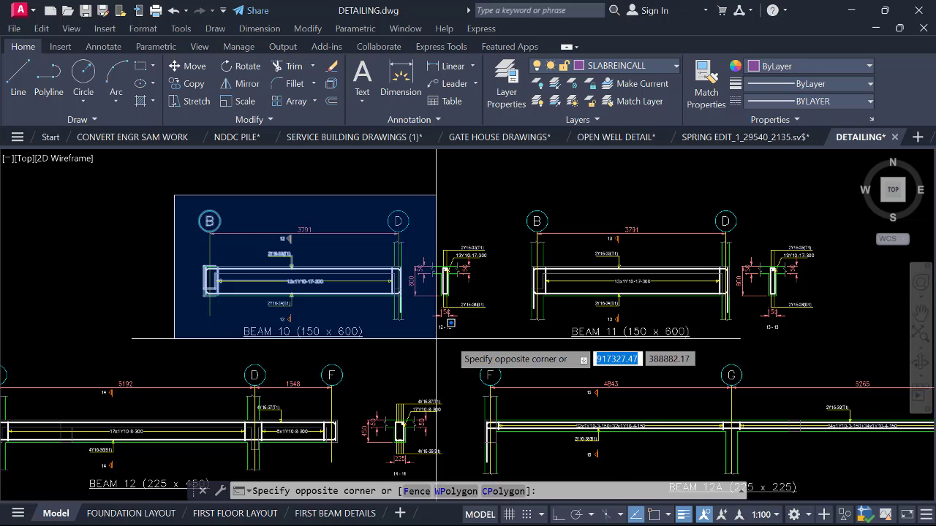
{"action": "left_click", "coordinate": [493, 347]}
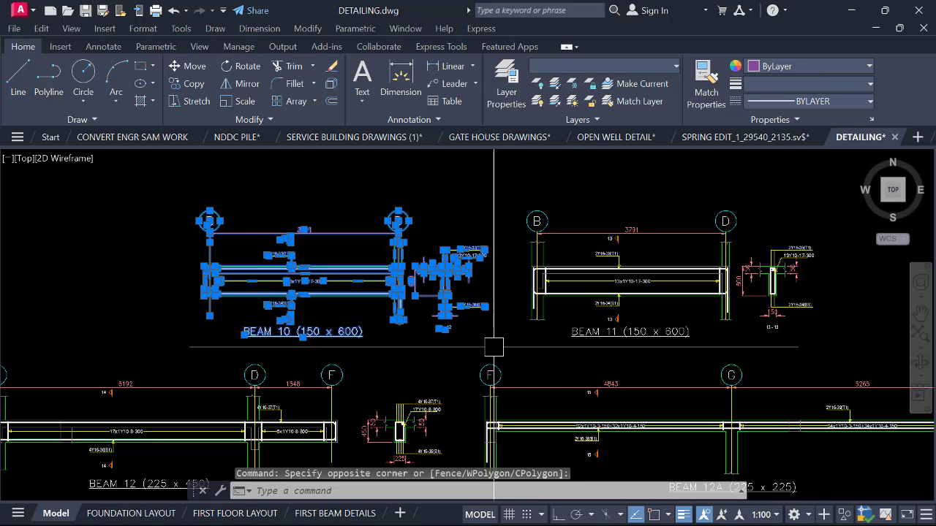
{"action": "type", "text": "m"}
{"action": "key", "text": "Return"}
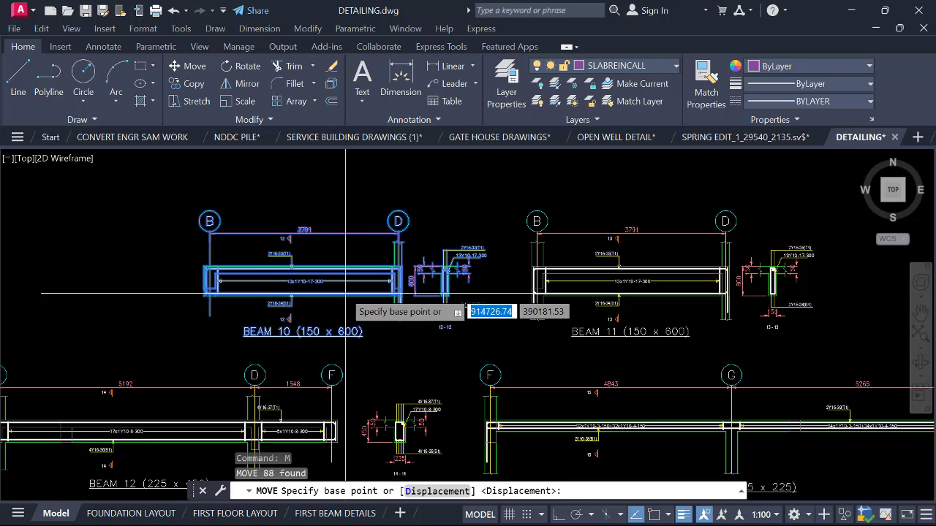
{"action": "left_click", "coordinate": [345, 293]}
{"action": "scroll", "coordinate": [223, 260], "scroll_direction": "down", "scroll_amount": 6}
{"action": "middle_click_drag", "start_coordinate": [575, 320], "coordinate": [254, 267]}
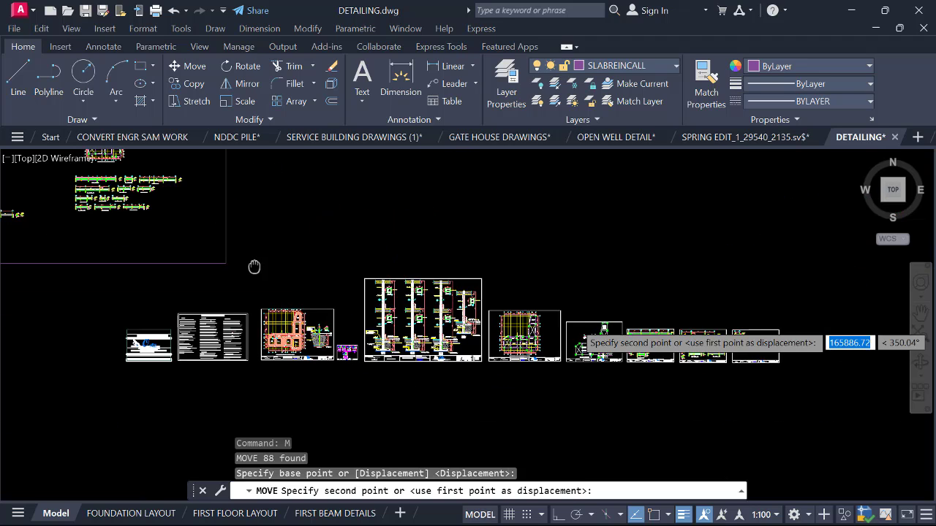
{"action": "scroll", "coordinate": [581, 317], "scroll_direction": "up", "scroll_amount": 5}
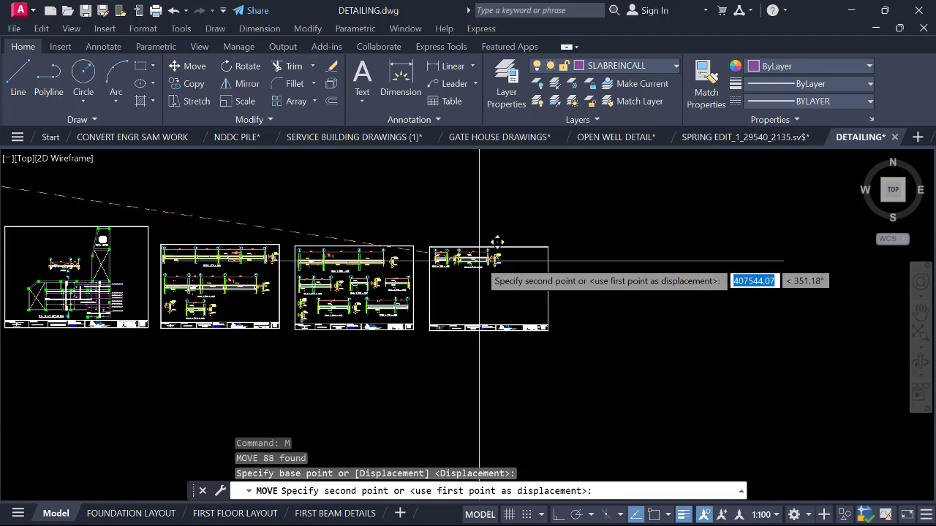
{"action": "scroll", "coordinate": [479, 260], "scroll_direction": "up", "scroll_amount": 8}
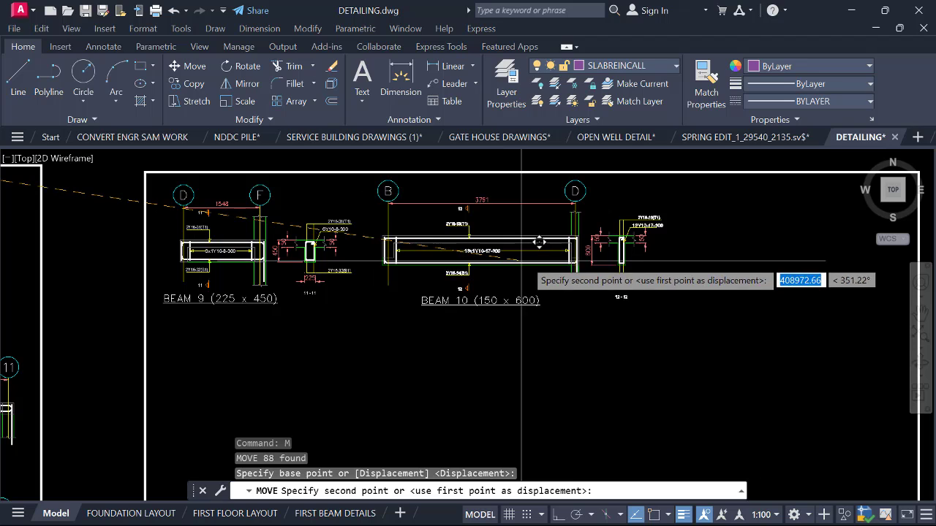
{"action": "left_click", "coordinate": [528, 259]}
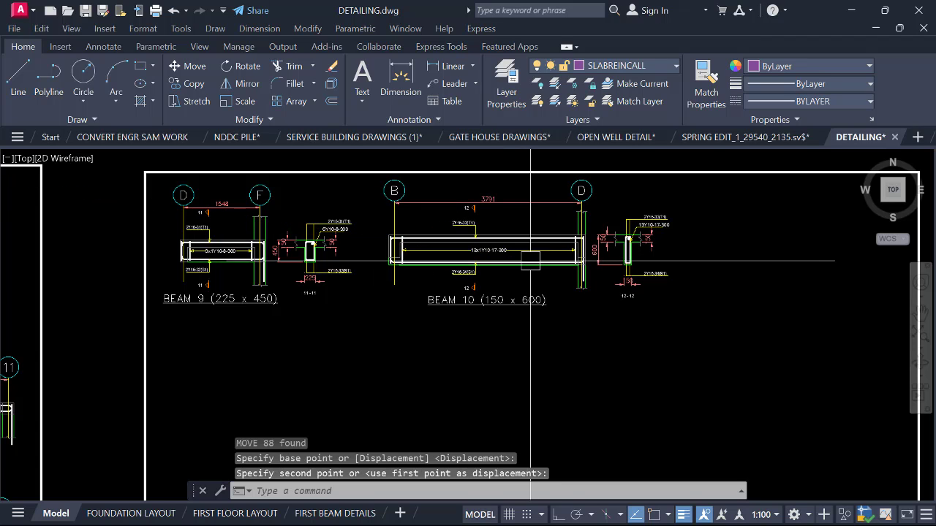
Move the Beam 11 (150 x 600) detail with its section 13-13 onto sheet 08, beside Beam 10 in the top row.
{"action": "scroll", "coordinate": [577, 253], "scroll_direction": "down", "scroll_amount": 7}
{"action": "scroll", "coordinate": [579, 253], "scroll_direction": "down", "scroll_amount": 2}
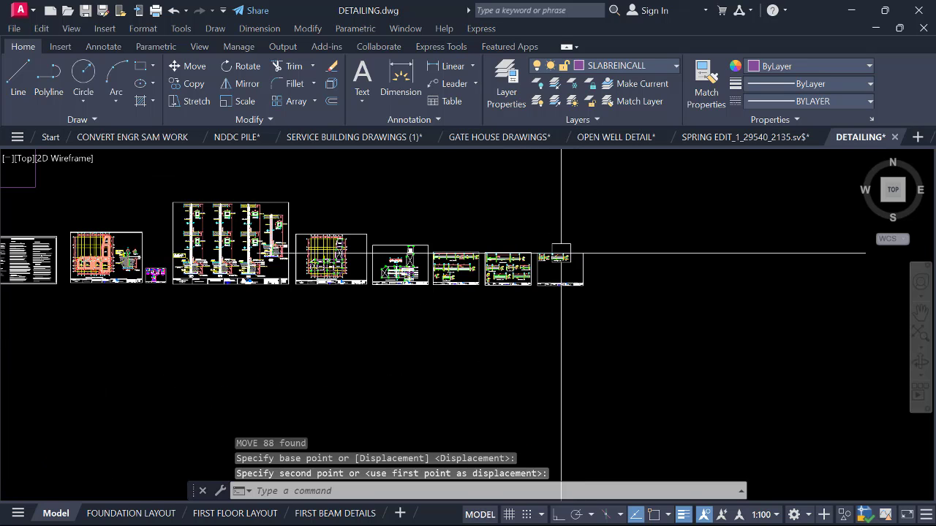
{"action": "scroll", "coordinate": [560, 253], "scroll_direction": "up", "scroll_amount": 4}
{"action": "scroll", "coordinate": [629, 268], "scroll_direction": "down", "scroll_amount": 6}
{"action": "scroll", "coordinate": [683, 275], "scroll_direction": "down", "scroll_amount": 4}
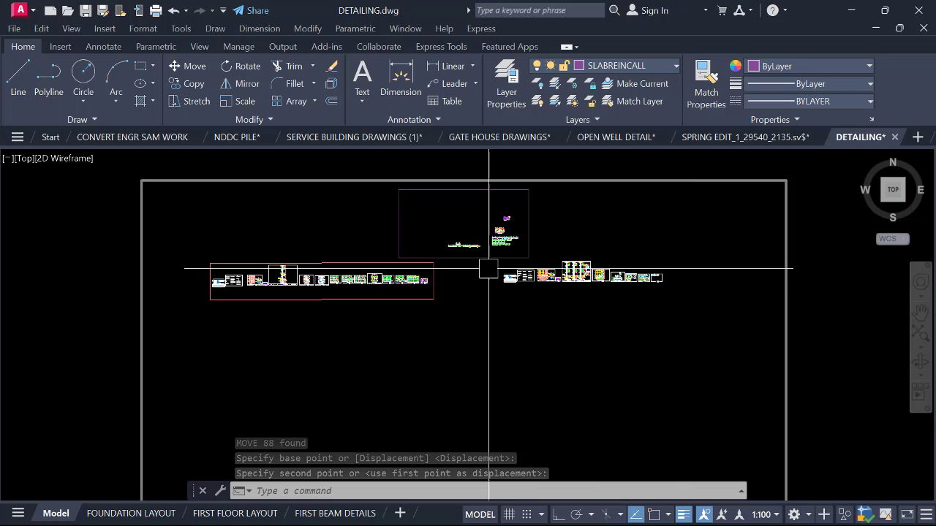
{"action": "scroll", "coordinate": [465, 244], "scroll_direction": "up", "scroll_amount": 6}
{"action": "scroll", "coordinate": [461, 232], "scroll_direction": "up", "scroll_amount": 6}
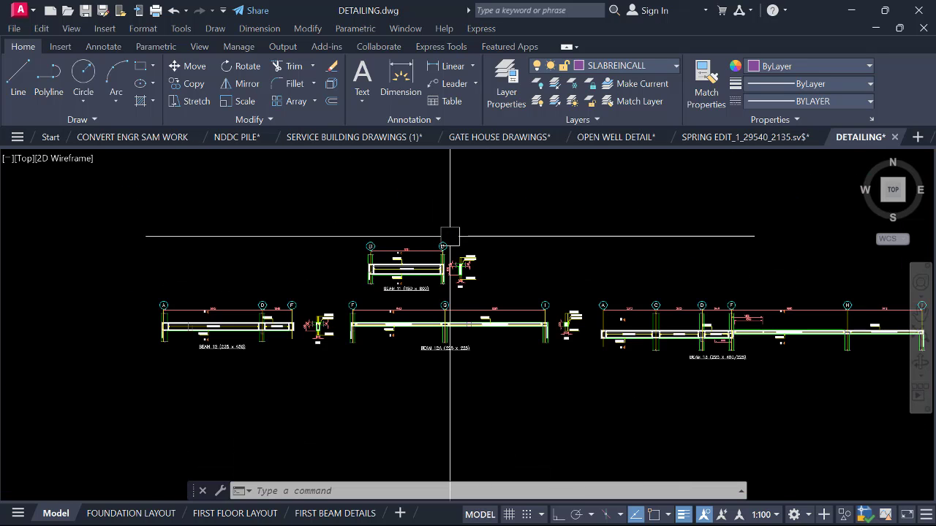
{"action": "scroll", "coordinate": [331, 250], "scroll_direction": "up", "scroll_amount": 2}
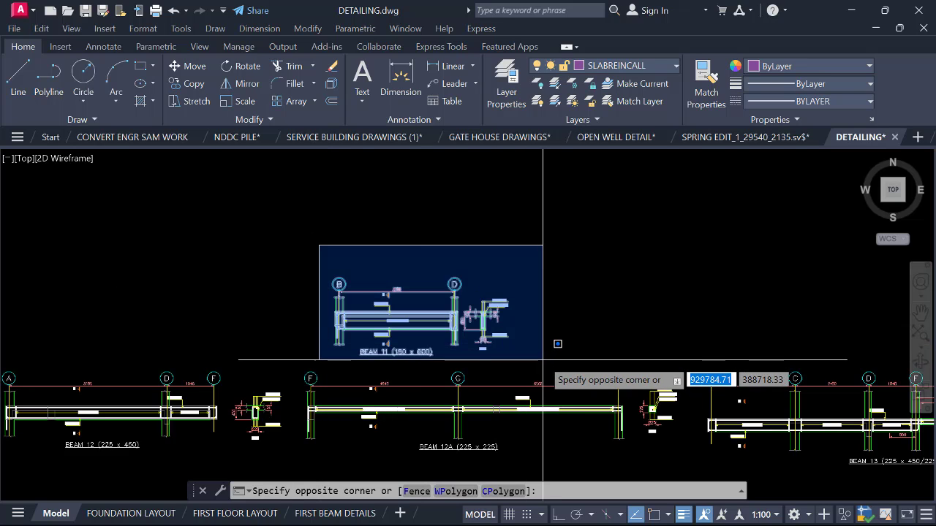
{"action": "left_click", "coordinate": [542, 359]}
{"action": "type", "text": "m"}
{"action": "key", "text": "Return"}
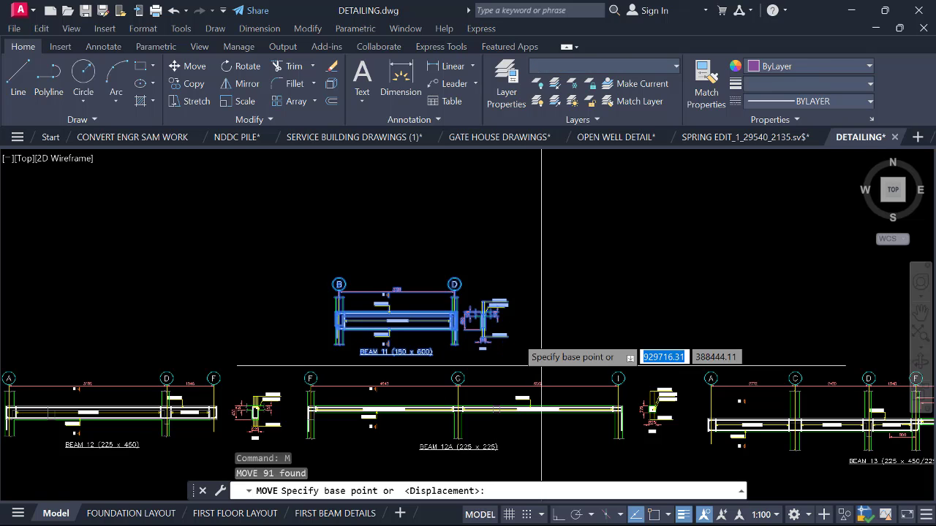
{"action": "left_click", "coordinate": [417, 338]}
{"action": "scroll", "coordinate": [407, 324], "scroll_direction": "down", "scroll_amount": 2}
{"action": "scroll", "coordinate": [407, 324], "scroll_direction": "down", "scroll_amount": 3}
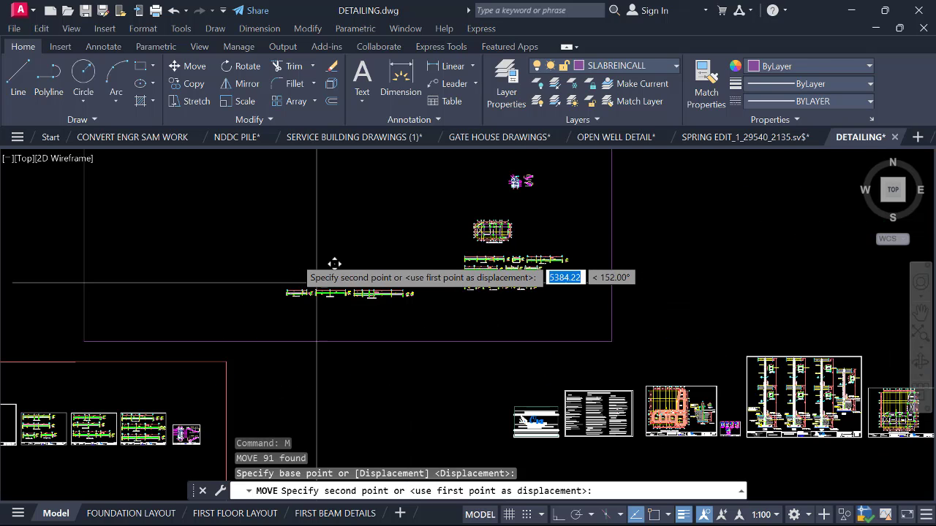
{"action": "scroll", "coordinate": [334, 266], "scroll_direction": "down", "scroll_amount": 2}
{"action": "middle_click_drag", "start_coordinate": [554, 285], "coordinate": [439, 287]}
{"action": "scroll", "coordinate": [548, 299], "scroll_direction": "up", "scroll_amount": 4}
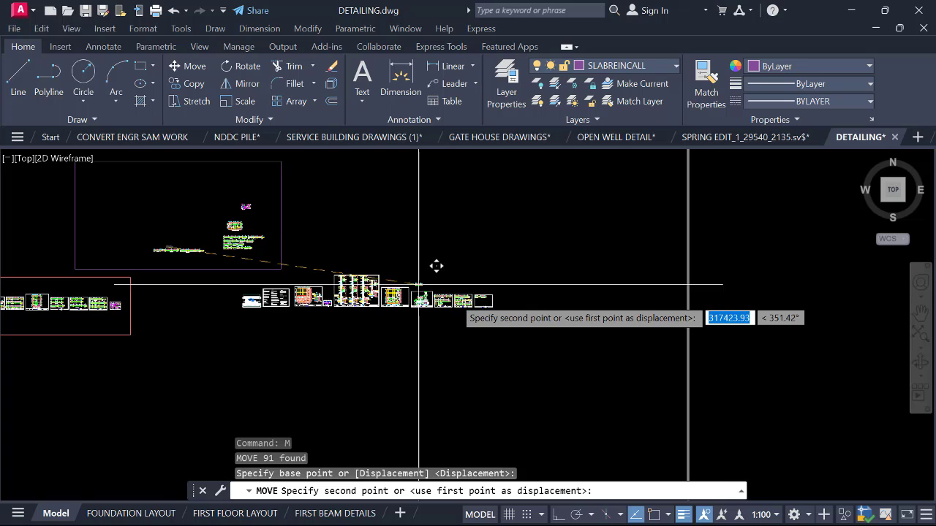
{"action": "scroll", "coordinate": [526, 280], "scroll_direction": "up", "scroll_amount": 7}
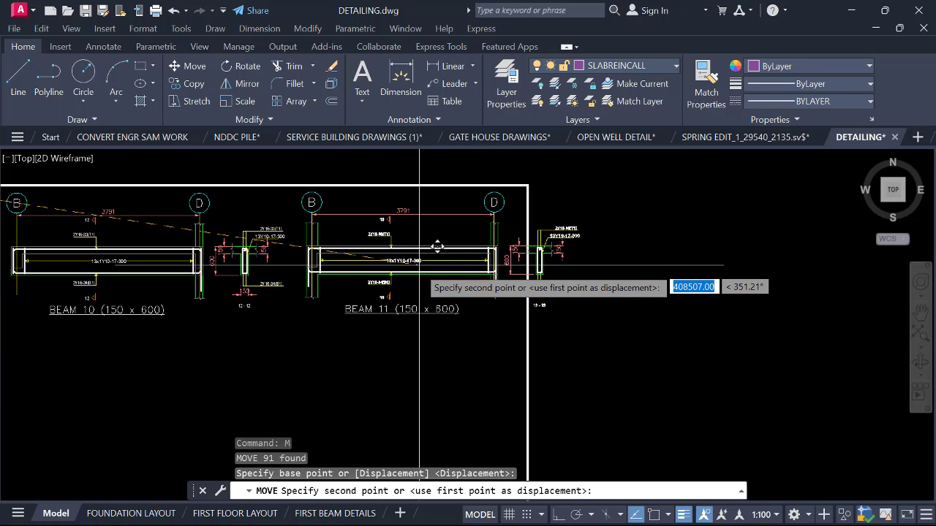
{"action": "scroll", "coordinate": [435, 267], "scroll_direction": "down", "scroll_amount": 3}
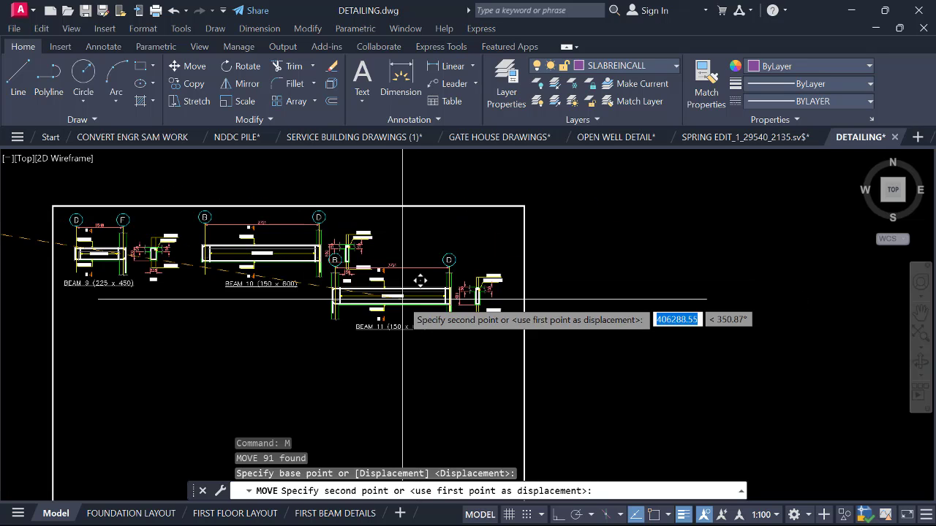
{"action": "scroll", "coordinate": [469, 263], "scroll_direction": "up", "scroll_amount": 3}
{"action": "scroll", "coordinate": [473, 238], "scroll_direction": "up", "scroll_amount": 3}
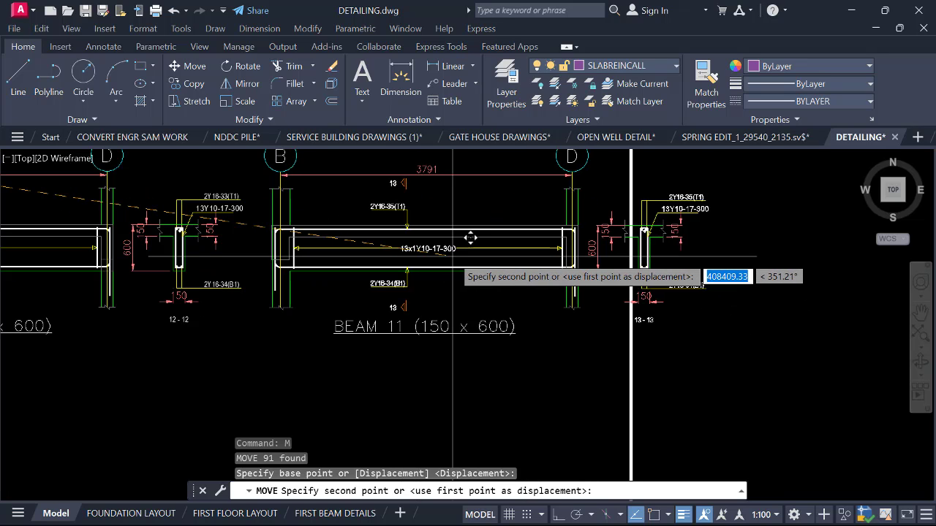
{"action": "left_click", "coordinate": [481, 236]}
Move section 13-13 from the border of sheet 08 to the start of the second row, below Beam 9.
{"action": "middle_click_drag", "start_coordinate": [563, 258], "coordinate": [371, 298]}
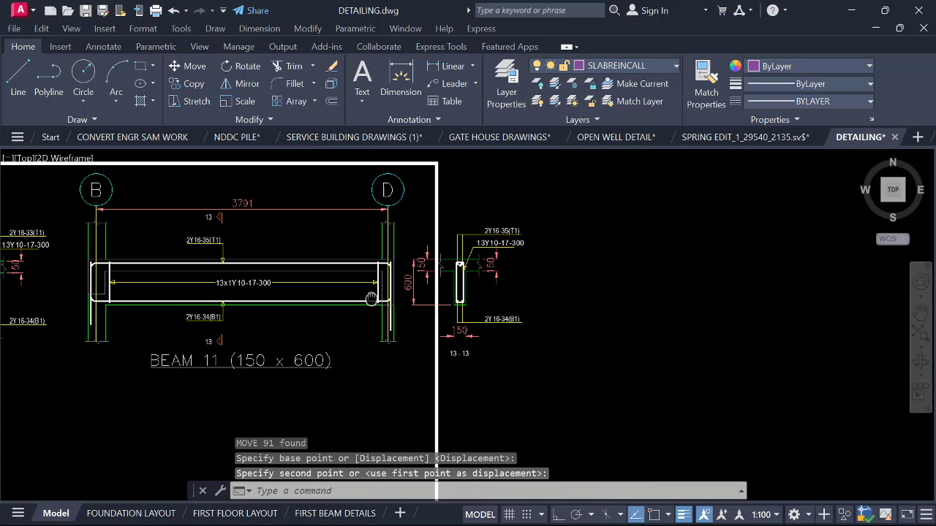
{"action": "scroll", "coordinate": [388, 256], "scroll_direction": "up", "scroll_amount": 2}
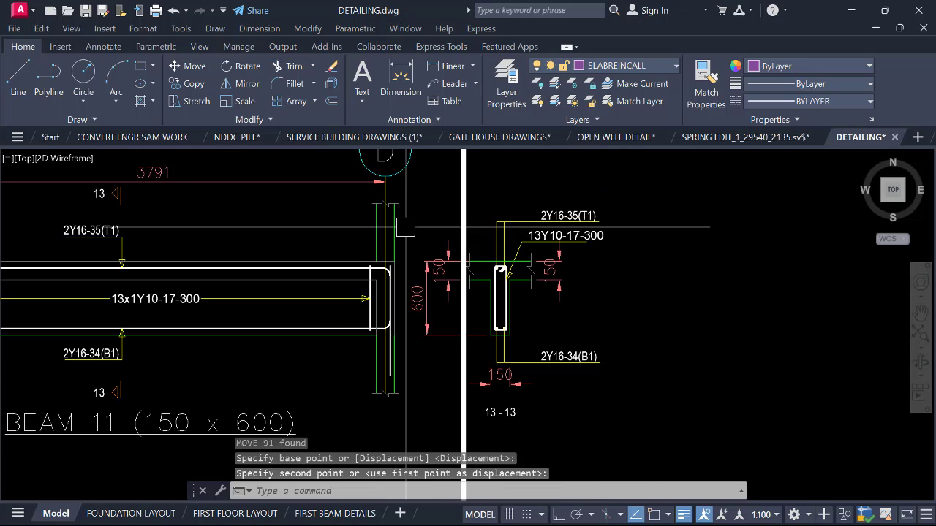
{"action": "left_click", "coordinate": [409, 192]}
{"action": "scroll", "coordinate": [409, 192], "scroll_direction": "down", "scroll_amount": 2}
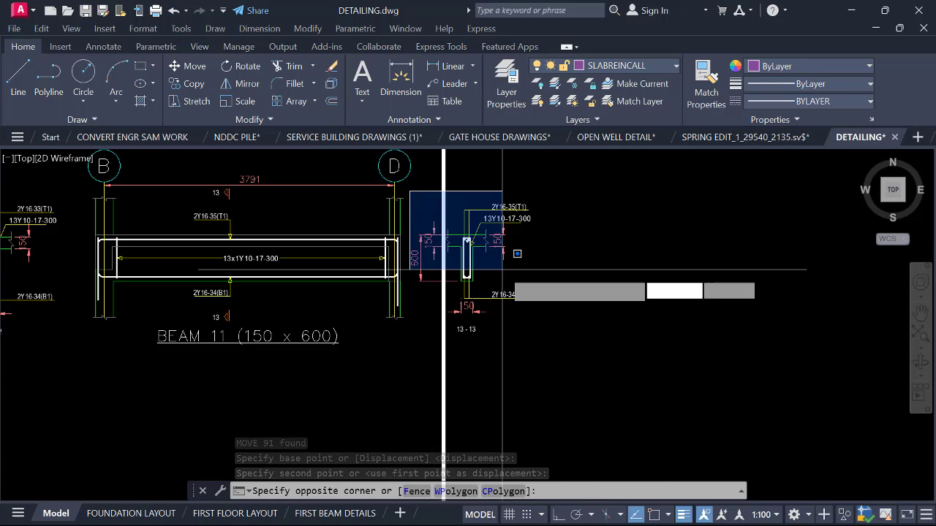
{"action": "left_click", "coordinate": [564, 342]}
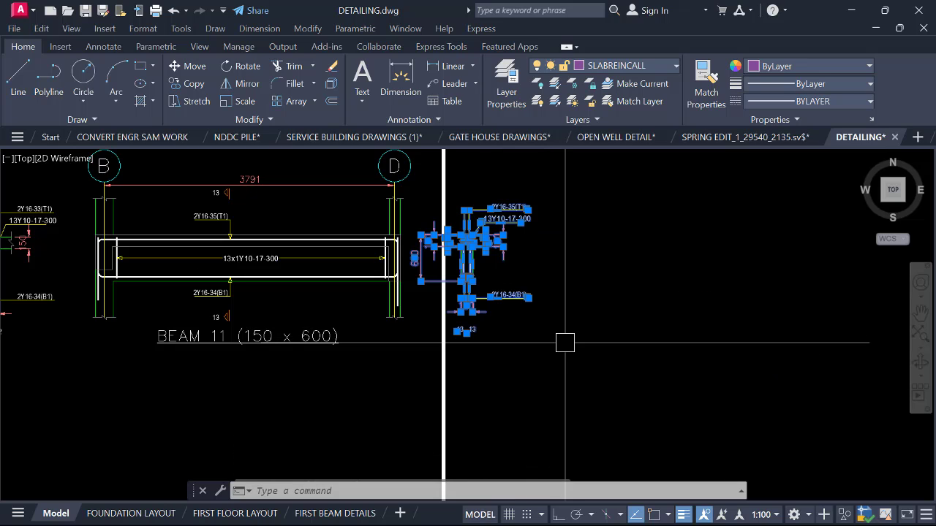
{"action": "type", "text": "m"}
{"action": "key", "text": "Return"}
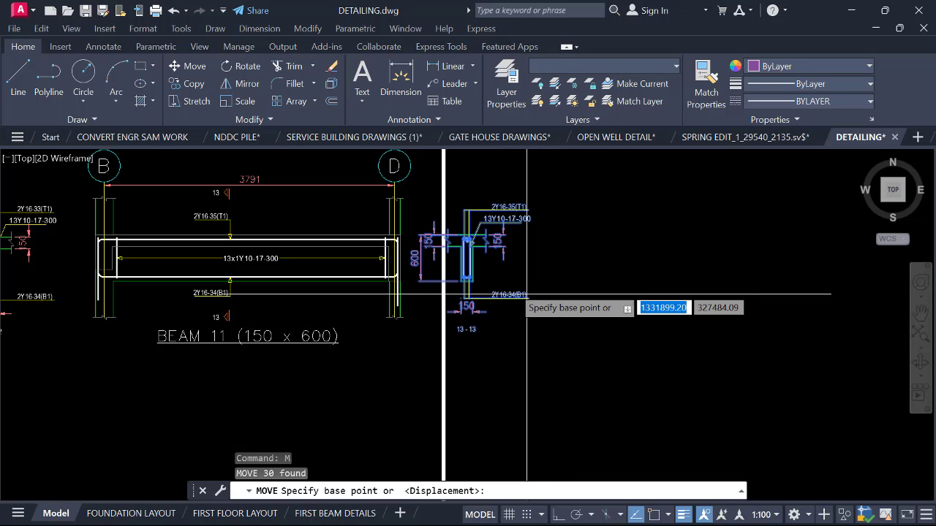
{"action": "left_click", "coordinate": [487, 283]}
{"action": "scroll", "coordinate": [593, 232], "scroll_direction": "down", "scroll_amount": 6}
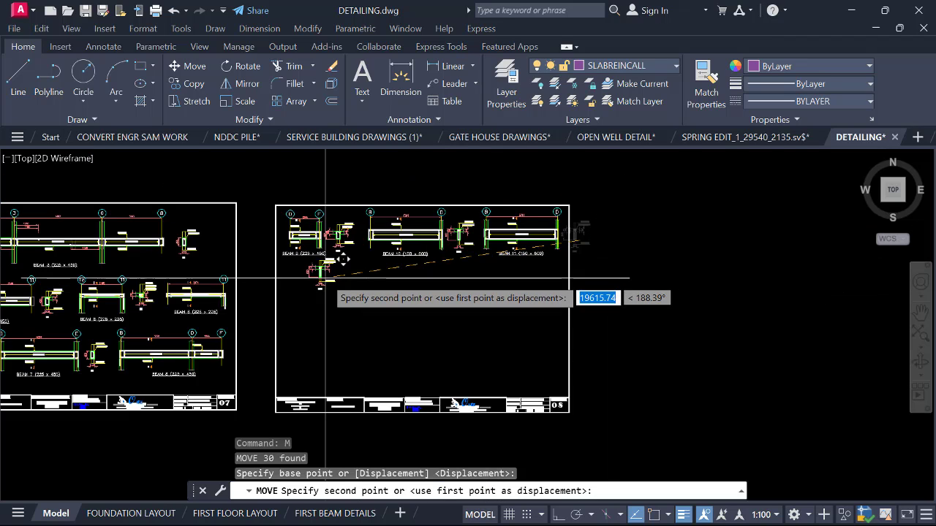
{"action": "scroll", "coordinate": [342, 259], "scroll_direction": "up", "scroll_amount": 5}
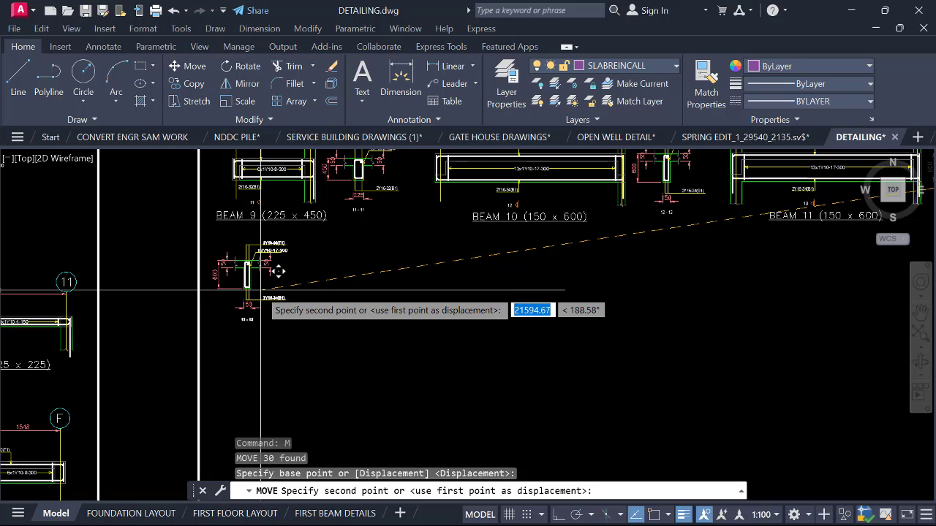
{"action": "left_click", "coordinate": [277, 271]}
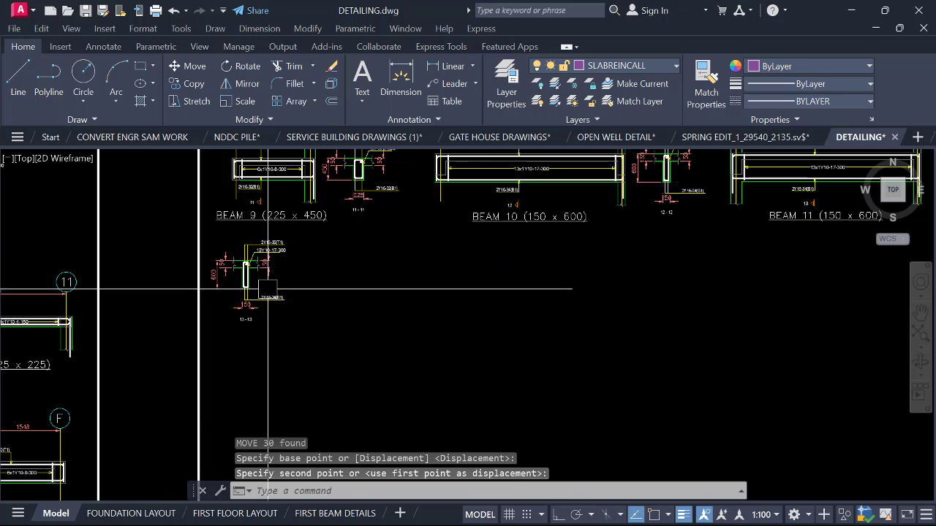
Move the Beam 12 (225 x 450) detail with its cross-section onto sheet 08, beside section 13-13 in the second row.
{"action": "scroll", "coordinate": [277, 271], "scroll_direction": "down", "scroll_amount": 5}
{"action": "middle_click_drag", "start_coordinate": [406, 268], "coordinate": [668, 284]}
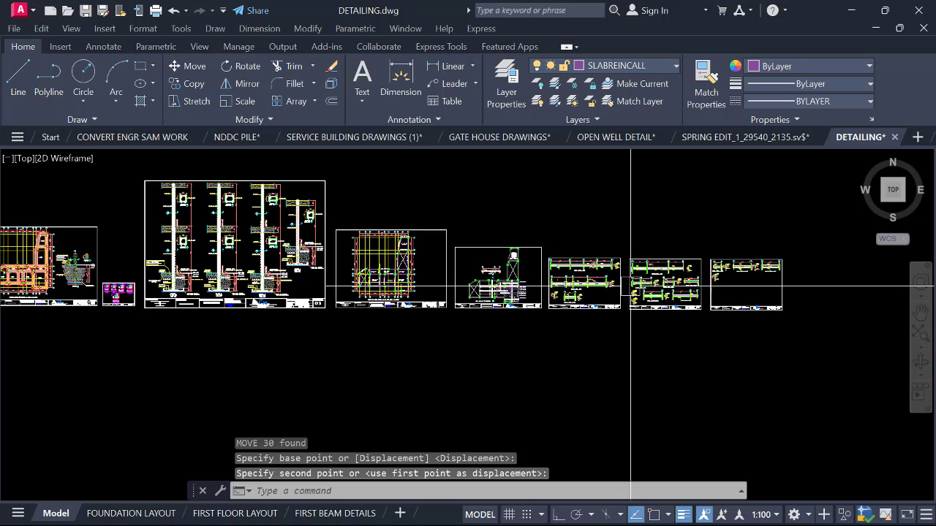
{"action": "scroll", "coordinate": [790, 280], "scroll_direction": "up", "scroll_amount": 8}
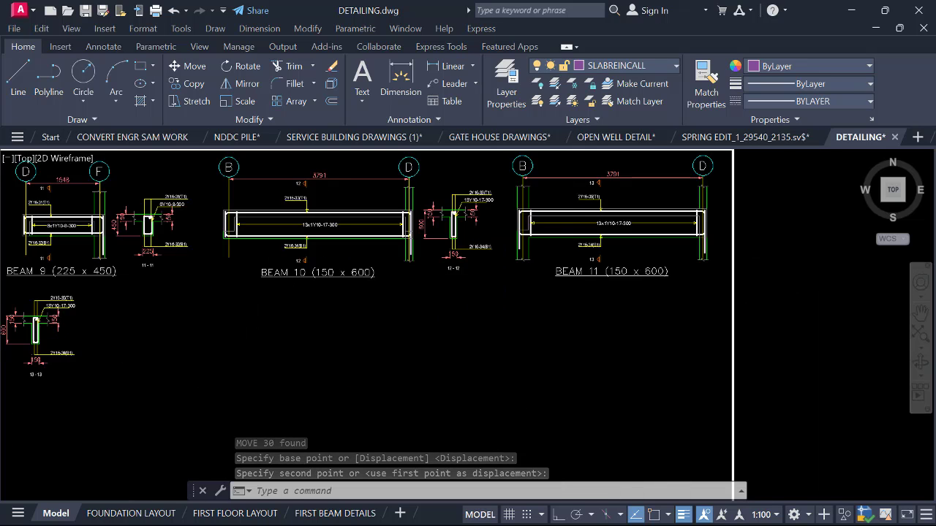
{"action": "scroll", "coordinate": [668, 247], "scroll_direction": "down", "scroll_amount": 8}
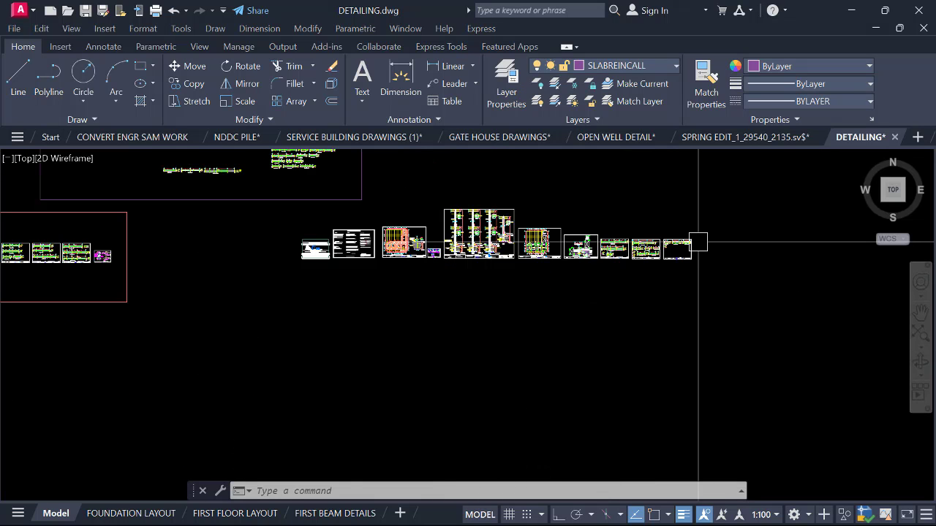
{"action": "scroll", "coordinate": [530, 220], "scroll_direction": "up", "scroll_amount": 5}
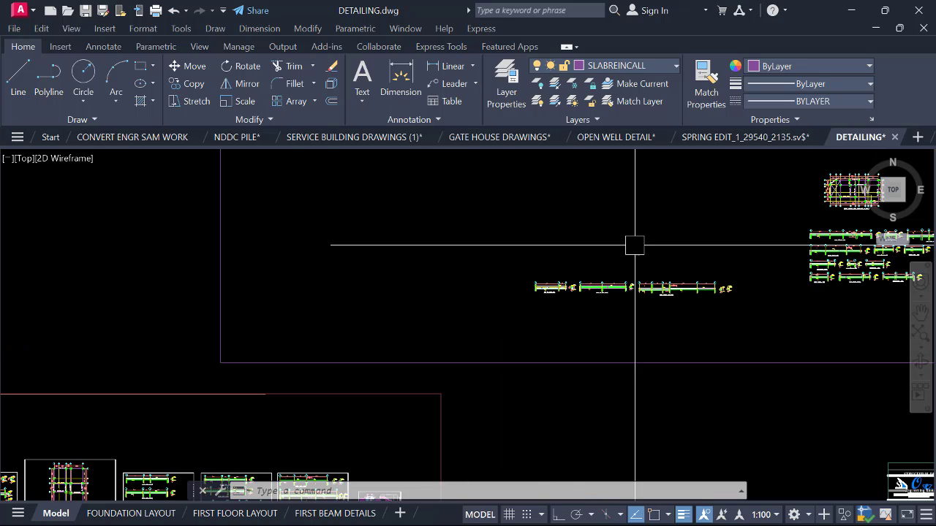
{"action": "middle_click_drag", "start_coordinate": [595, 286], "coordinate": [469, 272]}
{"action": "scroll", "coordinate": [418, 283], "scroll_direction": "up", "scroll_amount": 3}
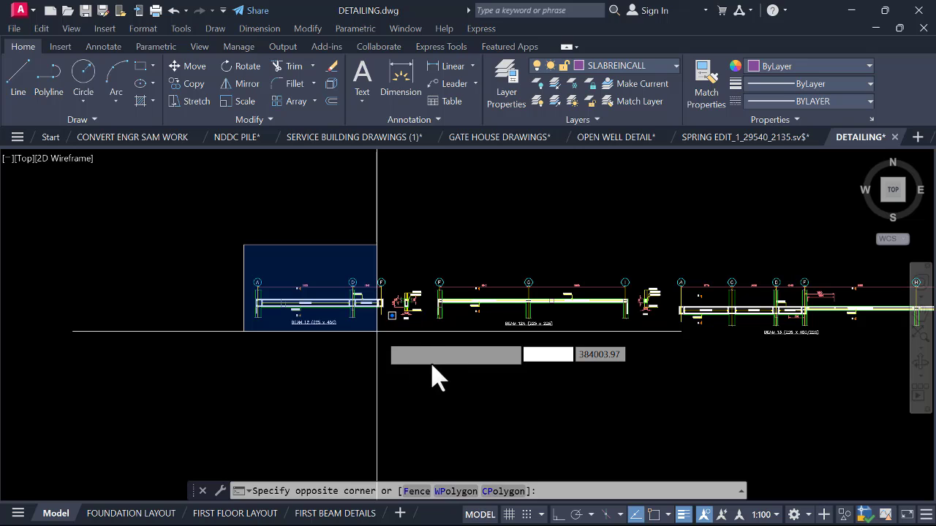
{"action": "left_click", "coordinate": [435, 367]}
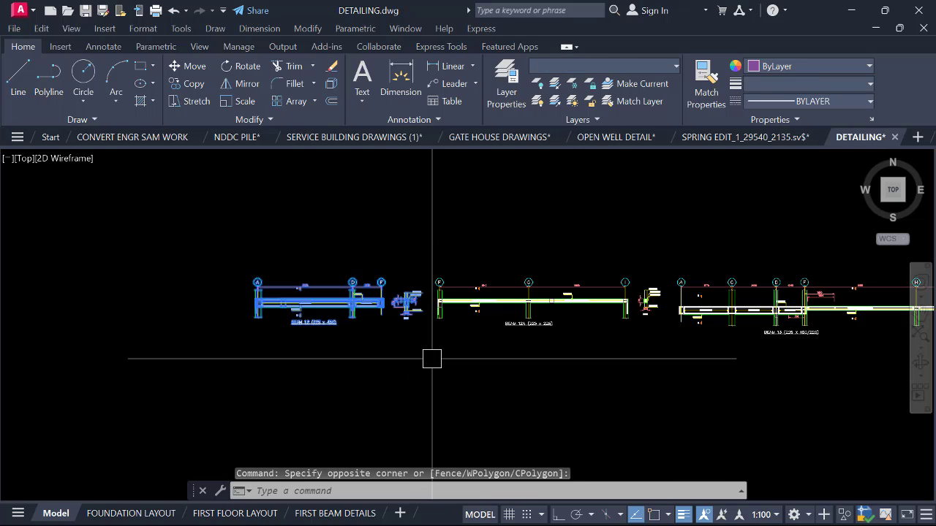
{"action": "type", "text": "m"}
{"action": "key", "text": "Return"}
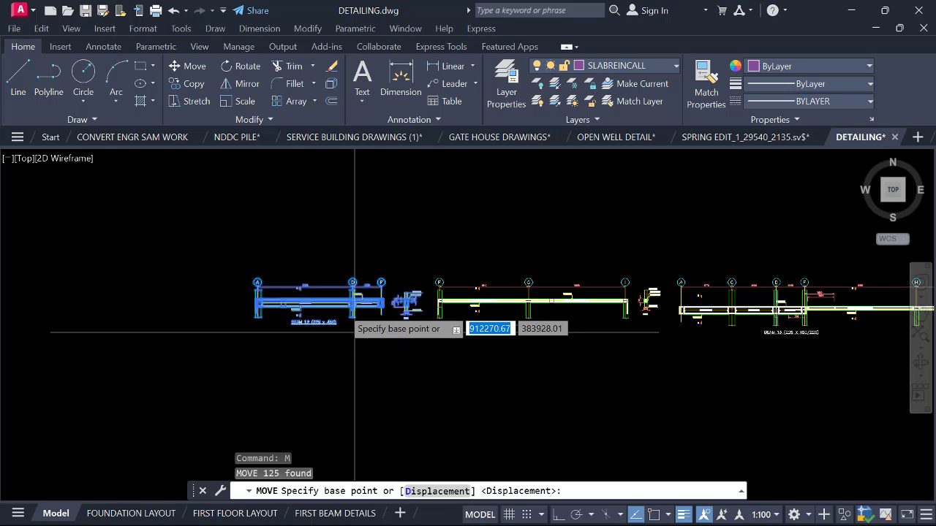
{"action": "left_click", "coordinate": [348, 321]}
{"action": "scroll", "coordinate": [280, 222], "scroll_direction": "down", "scroll_amount": 4}
{"action": "scroll", "coordinate": [373, 215], "scroll_direction": "down", "scroll_amount": 3}
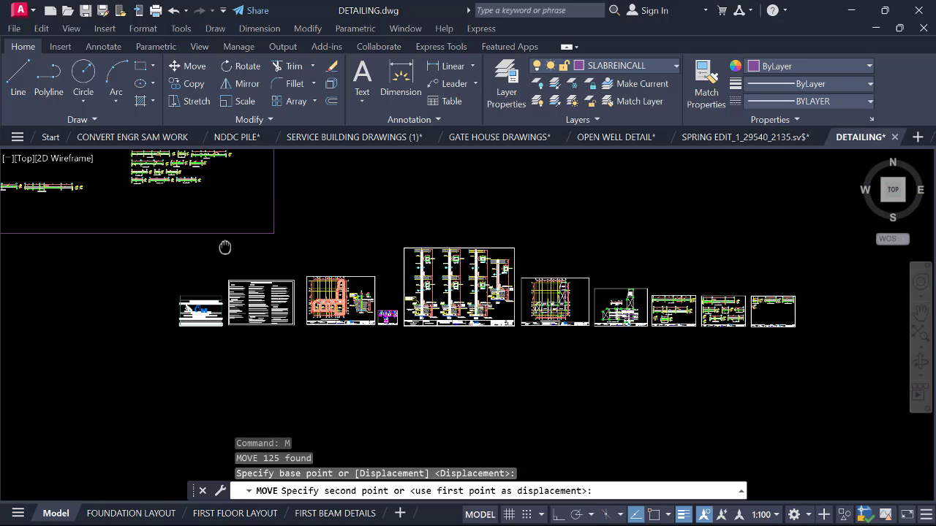
{"action": "scroll", "coordinate": [731, 362], "scroll_direction": "up", "scroll_amount": 2}
{"action": "scroll", "coordinate": [702, 307], "scroll_direction": "up", "scroll_amount": 3}
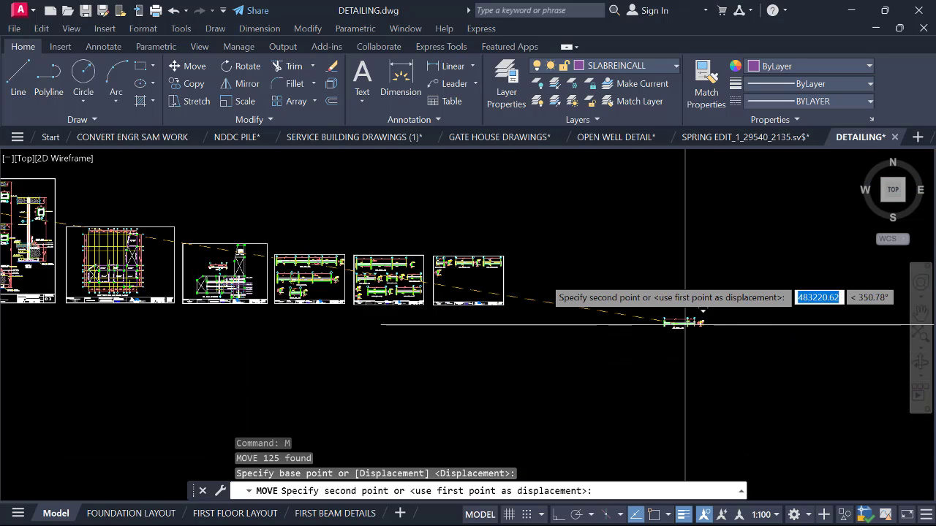
{"action": "scroll", "coordinate": [449, 282], "scroll_direction": "up", "scroll_amount": 5}
{"action": "middle_click_drag", "start_coordinate": [449, 278], "coordinate": [411, 318]}
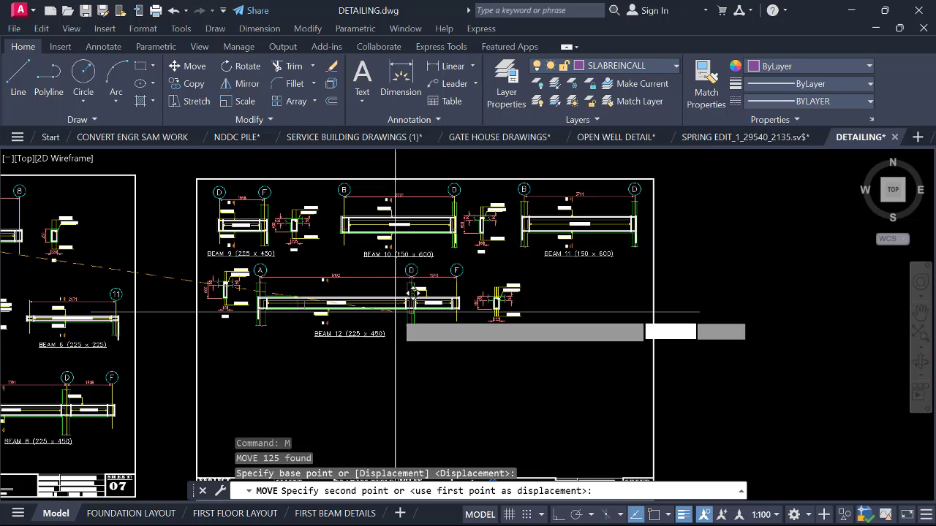
{"action": "left_click", "coordinate": [412, 318]}
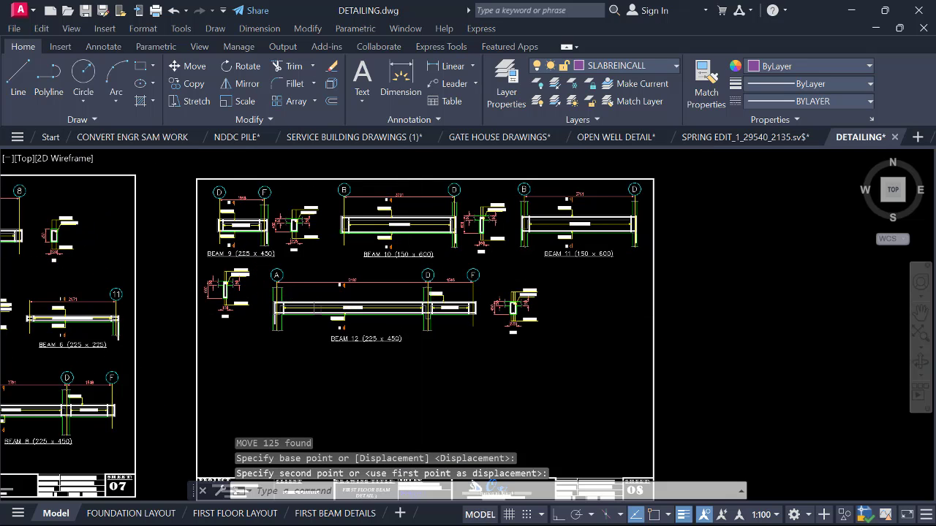
Move the Beam 12A (225 x 225) detail with its cross-section onto sheet 08, forming the third row below Beam 12.
{"action": "scroll", "coordinate": [606, 292], "scroll_direction": "down", "scroll_amount": 6}
{"action": "scroll", "coordinate": [720, 332], "scroll_direction": "down", "scroll_amount": 4}
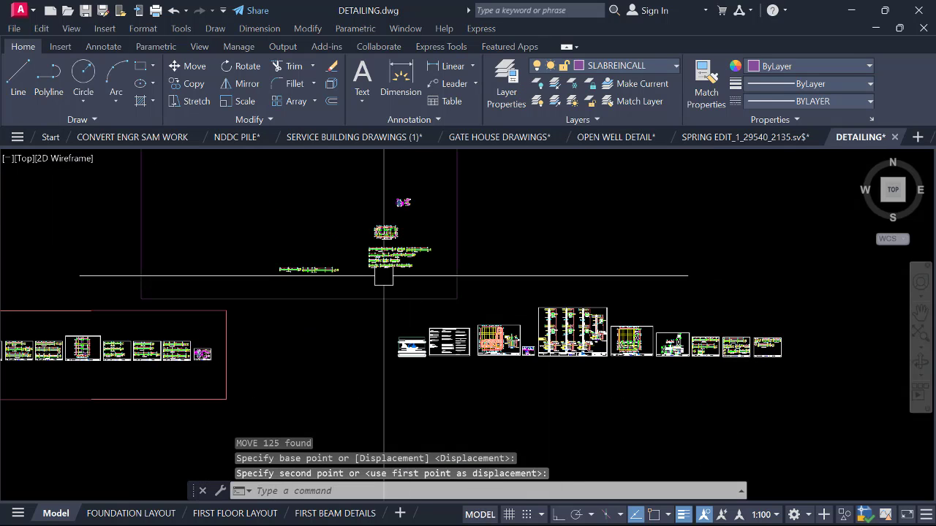
{"action": "scroll", "coordinate": [311, 262], "scroll_direction": "up", "scroll_amount": 8}
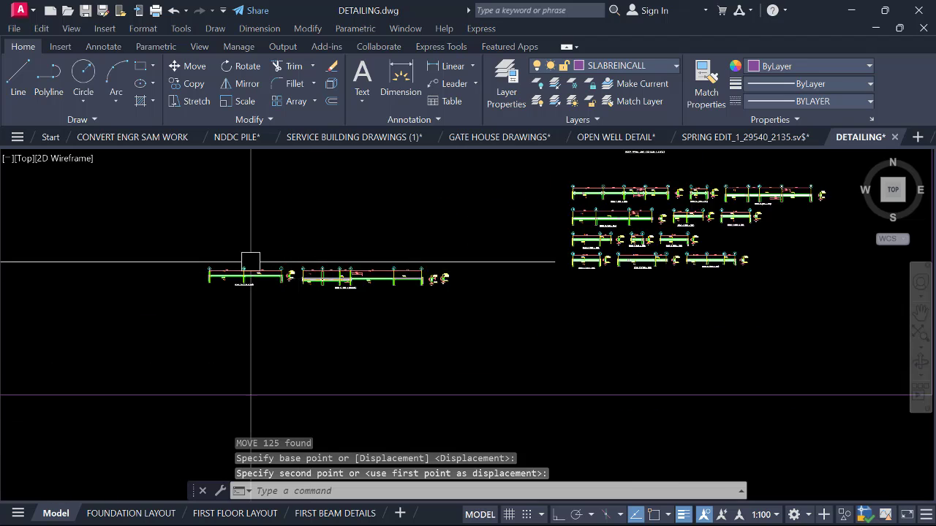
{"action": "left_click", "coordinate": [126, 230]}
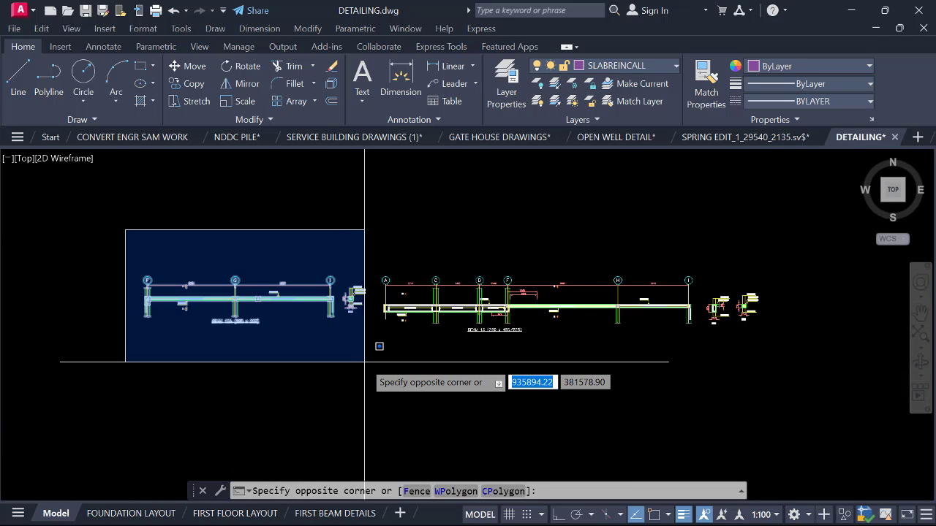
{"action": "left_click", "coordinate": [370, 367]}
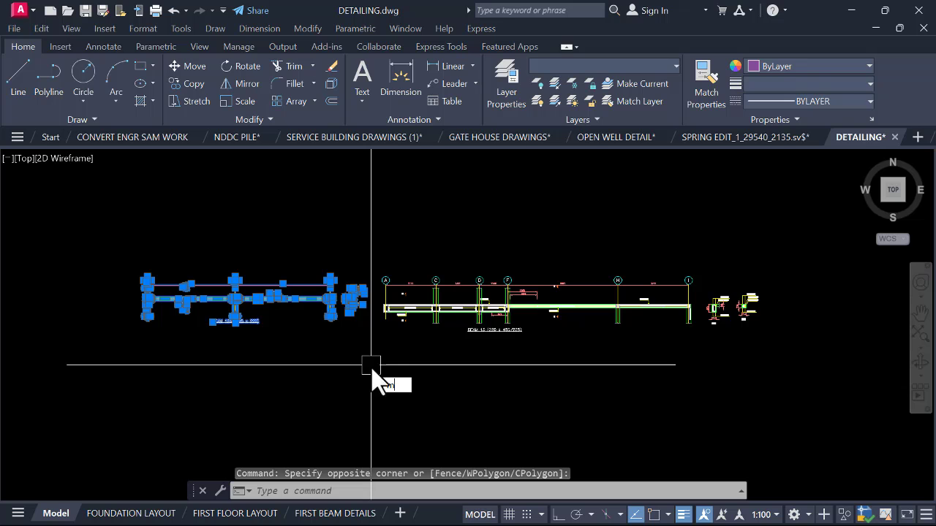
{"action": "type", "text": "m"}
{"action": "key", "text": "Return"}
{"action": "scroll", "coordinate": [256, 317], "scroll_direction": "down", "scroll_amount": 6}
{"action": "left_click", "coordinate": [220, 256]}
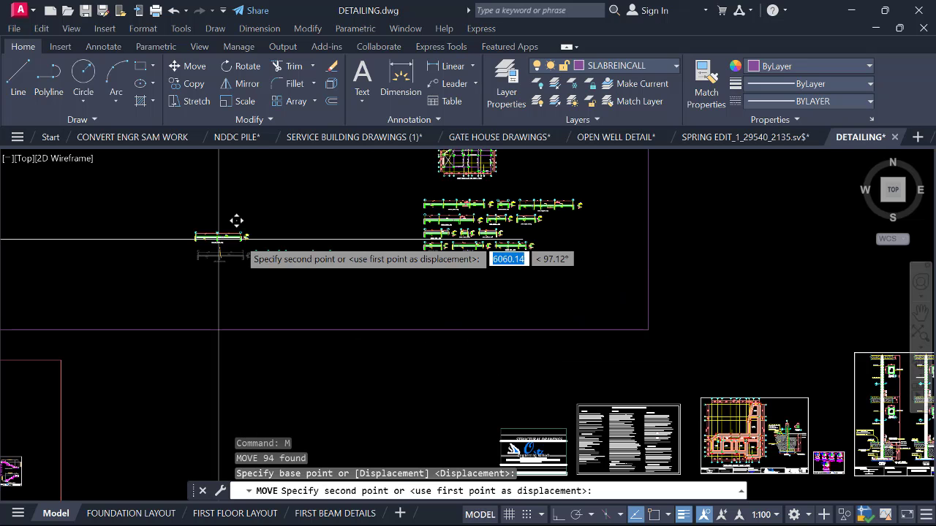
{"action": "middle_click_drag", "start_coordinate": [502, 313], "coordinate": [78, 229]}
{"action": "middle_click_drag", "start_coordinate": [547, 343], "coordinate": [174, 288]}
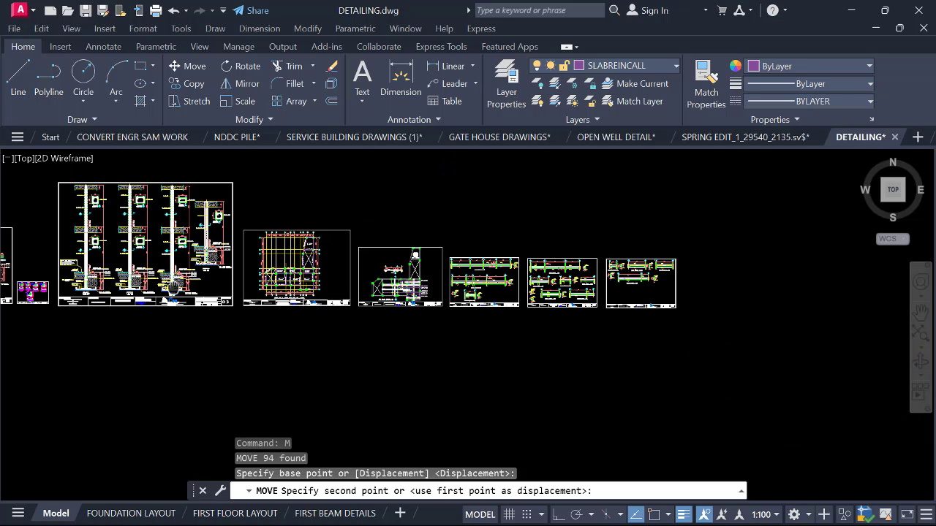
{"action": "scroll", "coordinate": [688, 322], "scroll_direction": "up", "scroll_amount": 5}
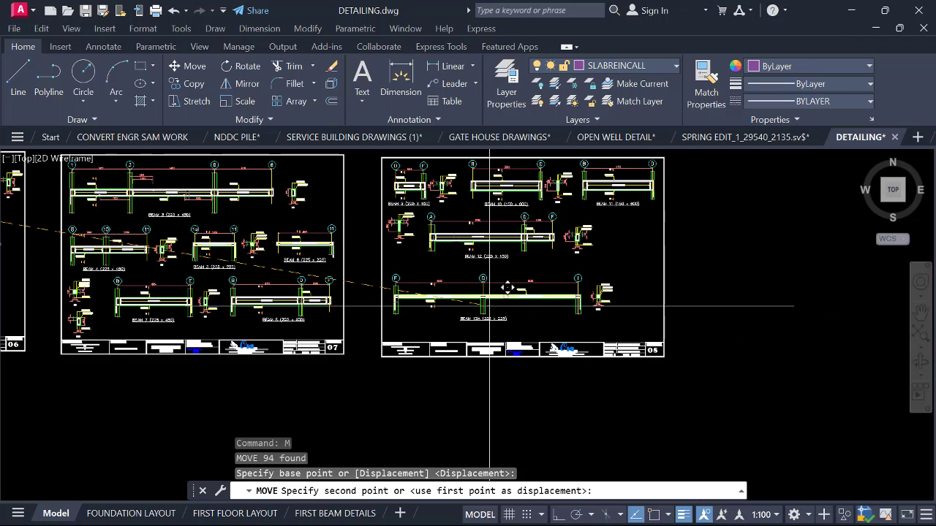
{"action": "left_click", "coordinate": [501, 300]}
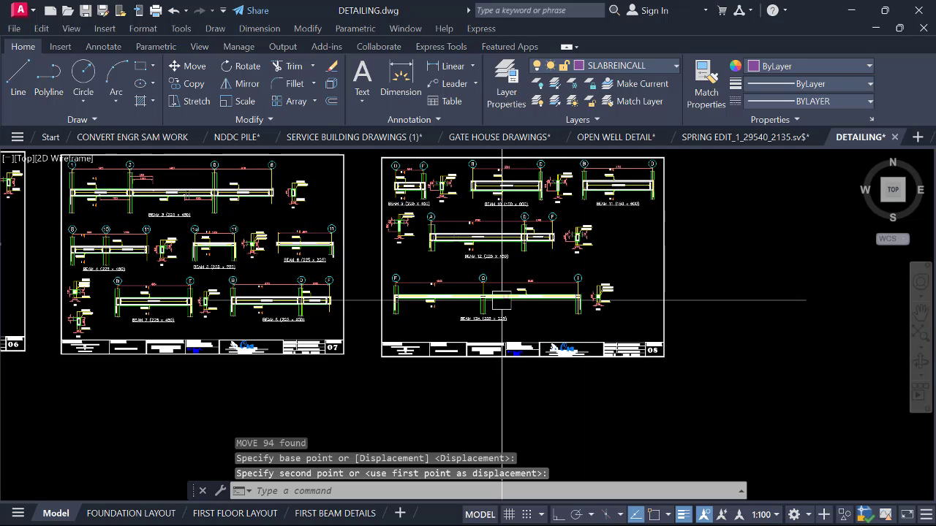
Copy the border and title block of sheet 08 to an empty spot directly beside it, leaving a small gap.
{"action": "left_click", "coordinate": [695, 336]}
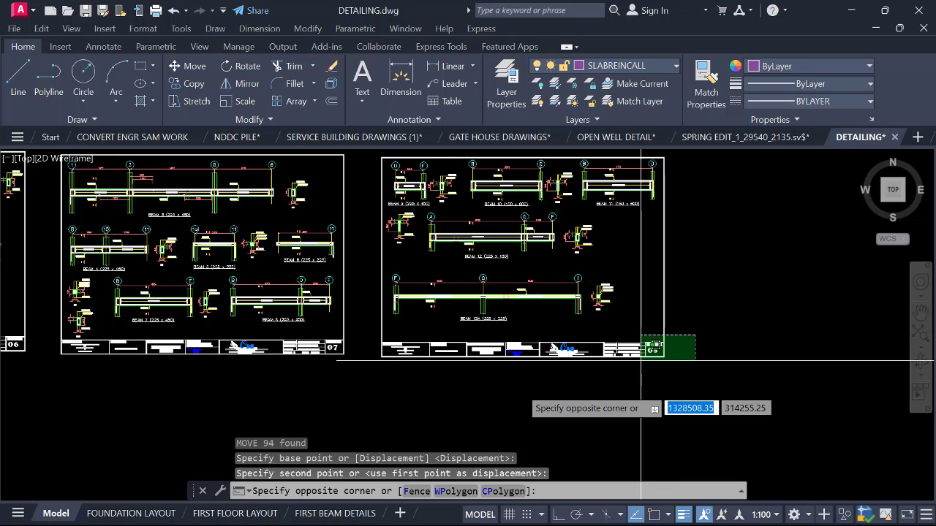
{"action": "left_click", "coordinate": [377, 392]}
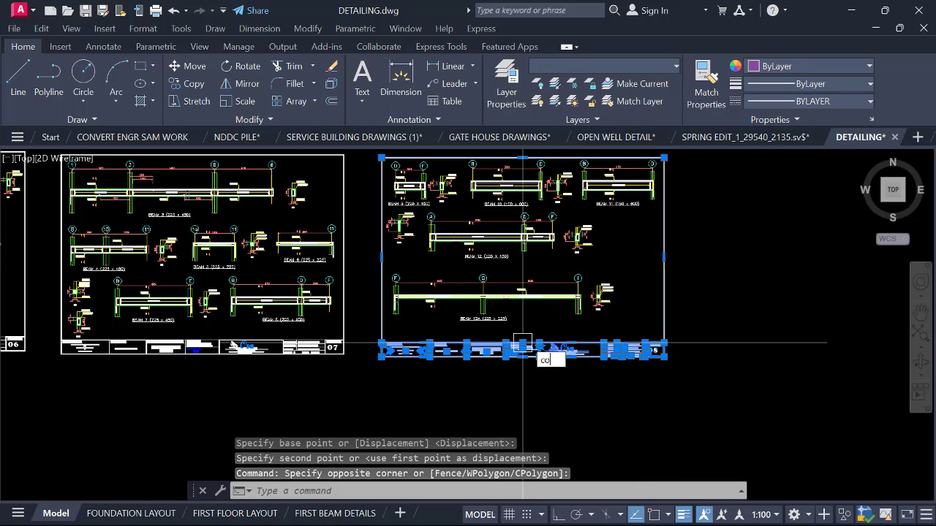
{"action": "type", "text": "co"}
{"action": "key", "text": "Return"}
{"action": "scroll", "coordinate": [311, 365], "scroll_direction": "down", "scroll_amount": 2}
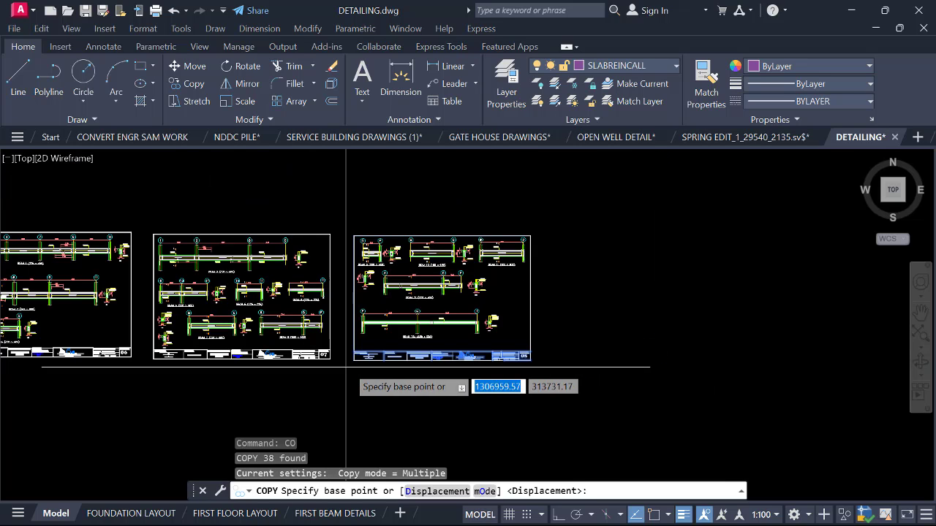
{"action": "left_click", "coordinate": [354, 363]}
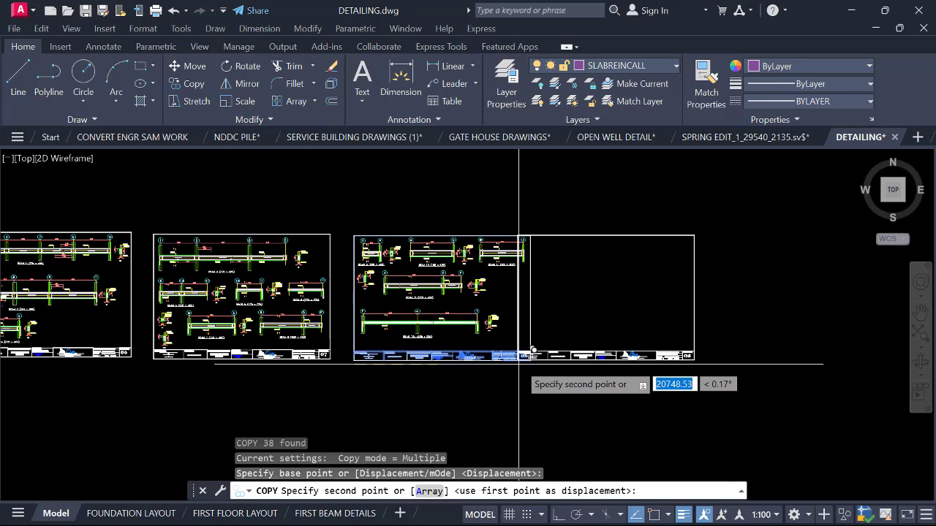
{"action": "left_click", "coordinate": [546, 363]}
{"action": "key", "text": "Escape"}
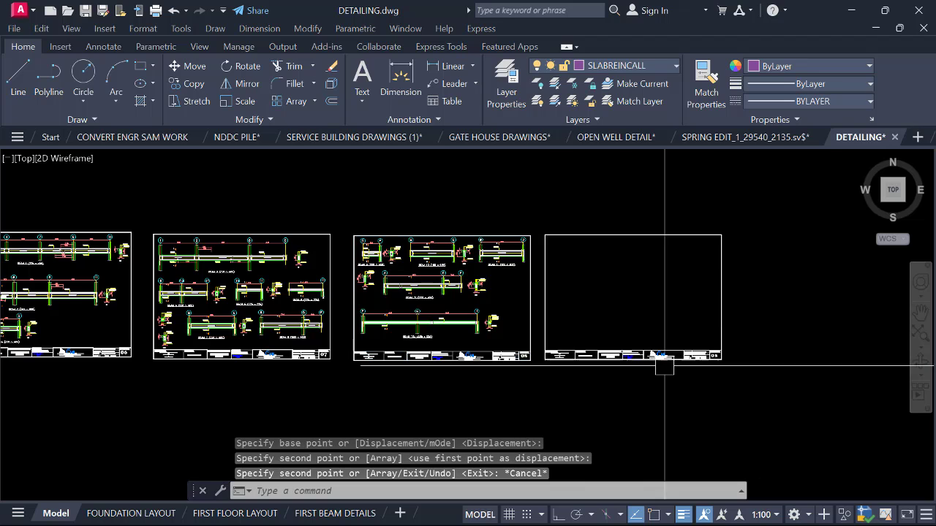
Change the sheet number in the copied title block to 09.
{"action": "scroll", "coordinate": [601, 371], "scroll_direction": "up", "scroll_amount": 2}
{"action": "scroll", "coordinate": [490, 358], "scroll_direction": "up", "scroll_amount": 10}
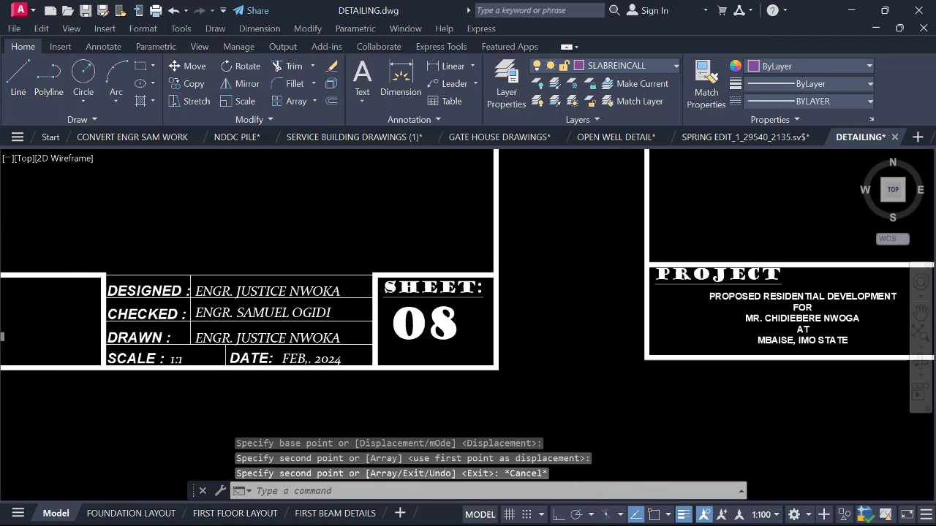
{"action": "scroll", "coordinate": [293, 305], "scroll_direction": "down", "scroll_amount": 8}
{"action": "scroll", "coordinate": [429, 316], "scroll_direction": "down", "scroll_amount": 2}
{"action": "scroll", "coordinate": [566, 314], "scroll_direction": "up", "scroll_amount": 8}
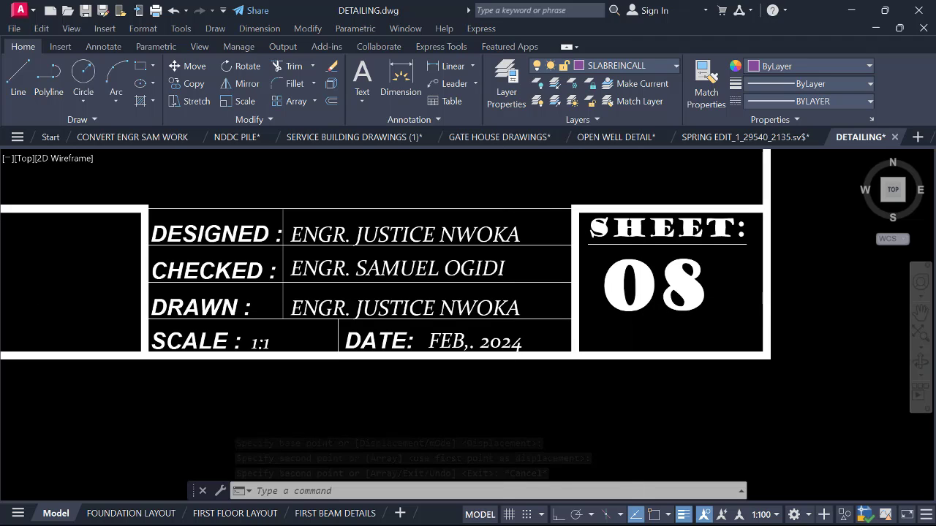
{"action": "left_click", "coordinate": [658, 297]}
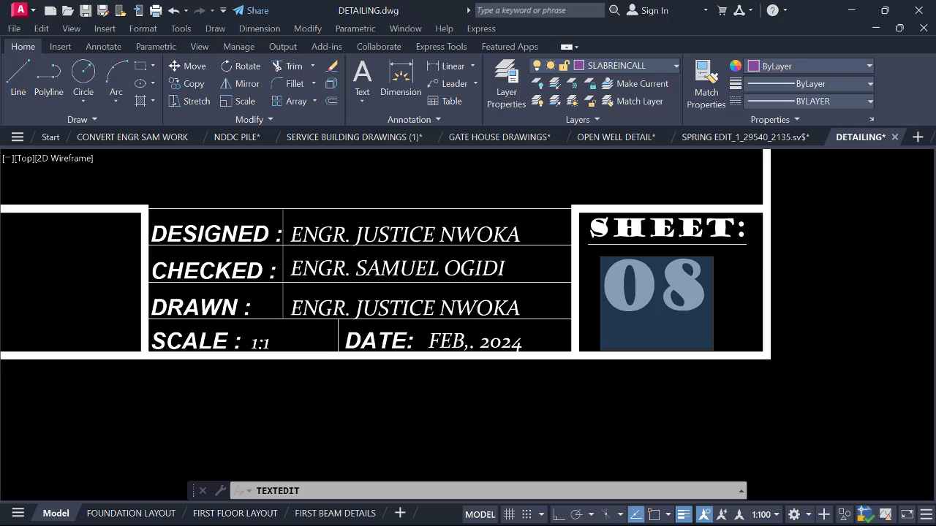
{"action": "type", "text": "09"}
{"action": "left_click", "coordinate": [614, 395]}
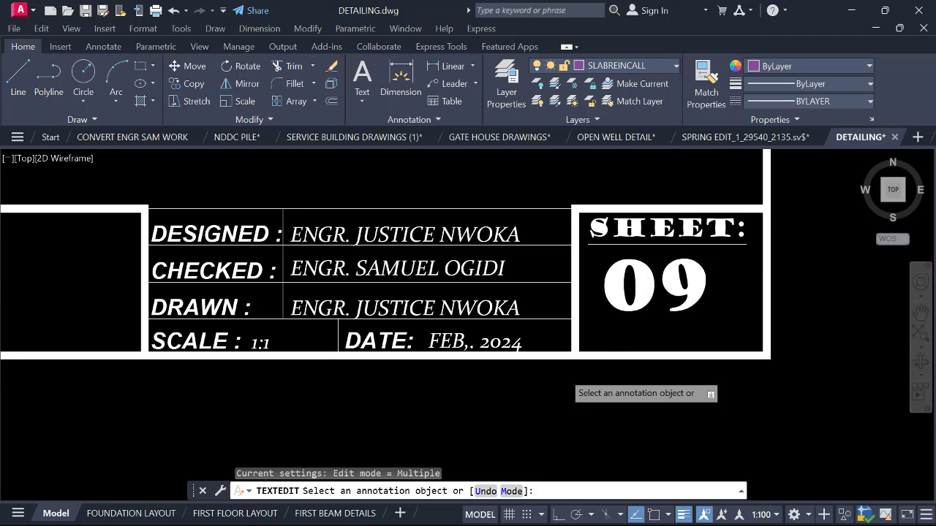
{"action": "scroll", "coordinate": [599, 329], "scroll_direction": "down", "scroll_amount": 6}
{"action": "key", "text": "Escape"}
{"action": "scroll", "coordinate": [658, 282], "scroll_direction": "down", "scroll_amount": 1}
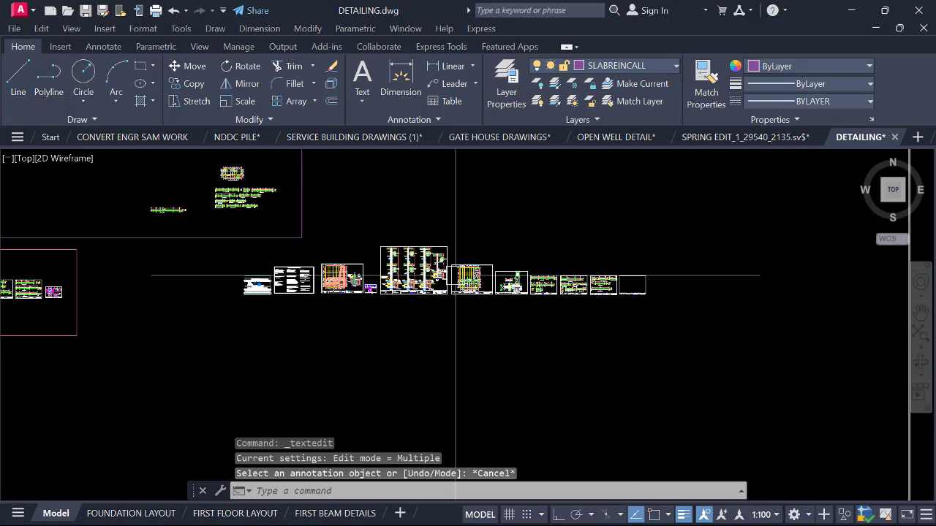
Move the Beam 13 (225 x 450/225) detail with its two cross-sections onto sheet 09, starting at the upper corner nearest sheet 08.
{"action": "middle_click_drag", "start_coordinate": [453, 275], "coordinate": [552, 307]}
{"action": "scroll", "coordinate": [281, 232], "scroll_direction": "up", "scroll_amount": 2}
{"action": "scroll", "coordinate": [234, 234], "scroll_direction": "up", "scroll_amount": 2}
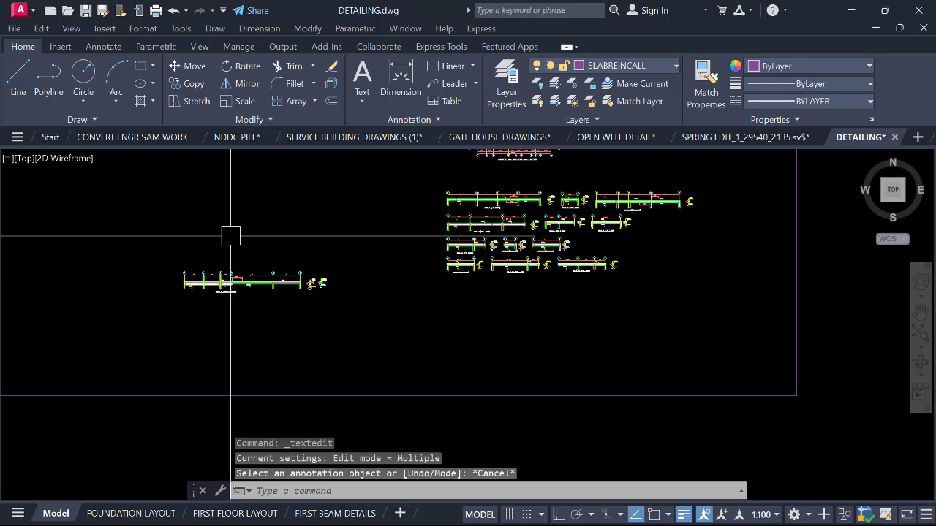
{"action": "left_click", "coordinate": [157, 242]}
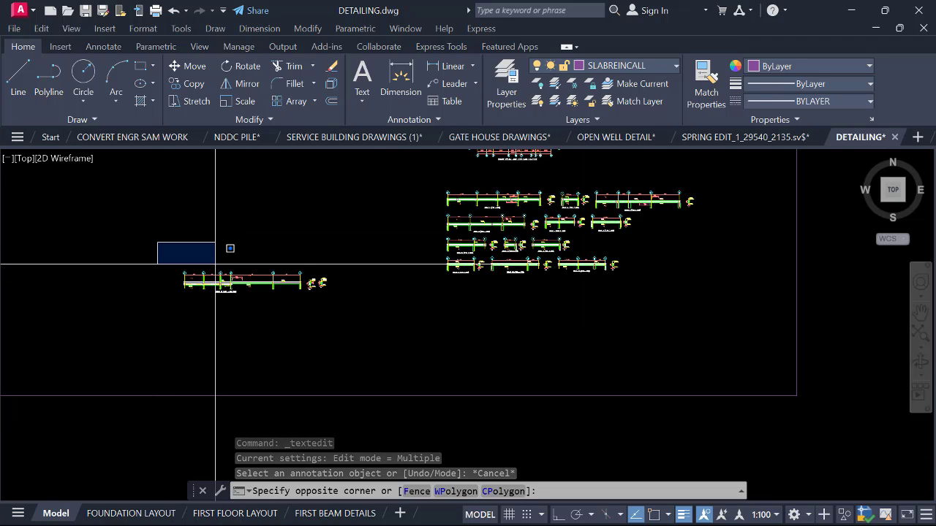
{"action": "left_click", "coordinate": [351, 325]}
{"action": "left_click", "coordinate": [344, 325]}
{"action": "type", "text": "m"}
{"action": "key", "text": "Return"}
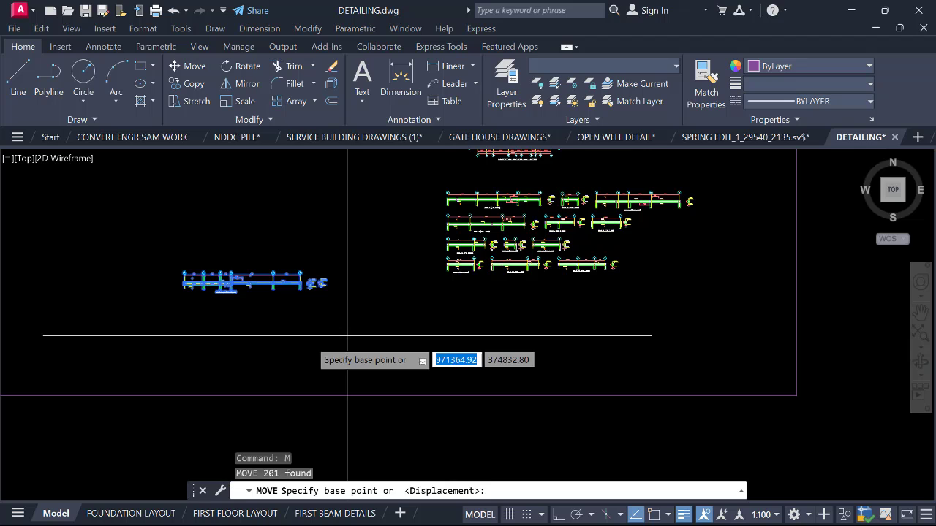
{"action": "scroll", "coordinate": [182, 279], "scroll_direction": "up", "scroll_amount": 3}
{"action": "scroll", "coordinate": [189, 279], "scroll_direction": "down", "scroll_amount": 3}
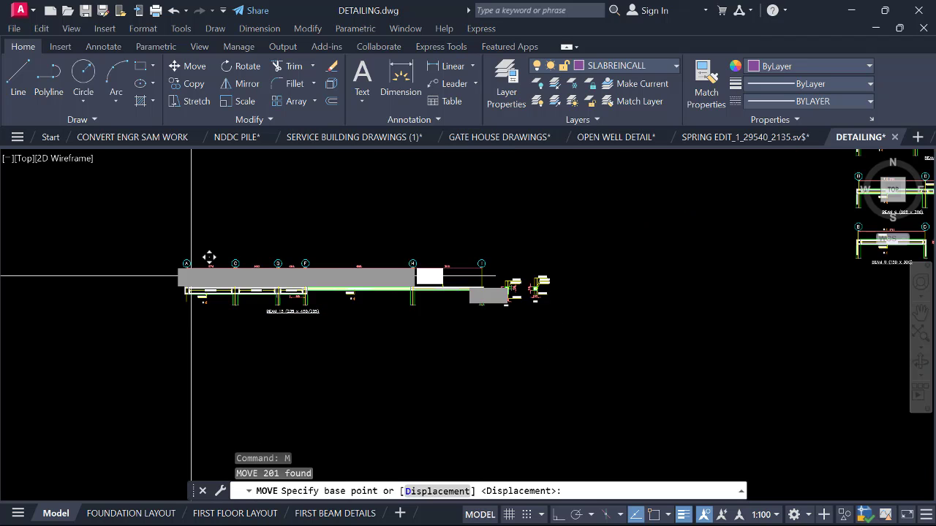
{"action": "left_click", "coordinate": [189, 278]}
{"action": "scroll", "coordinate": [431, 277], "scroll_direction": "up", "scroll_amount": 5}
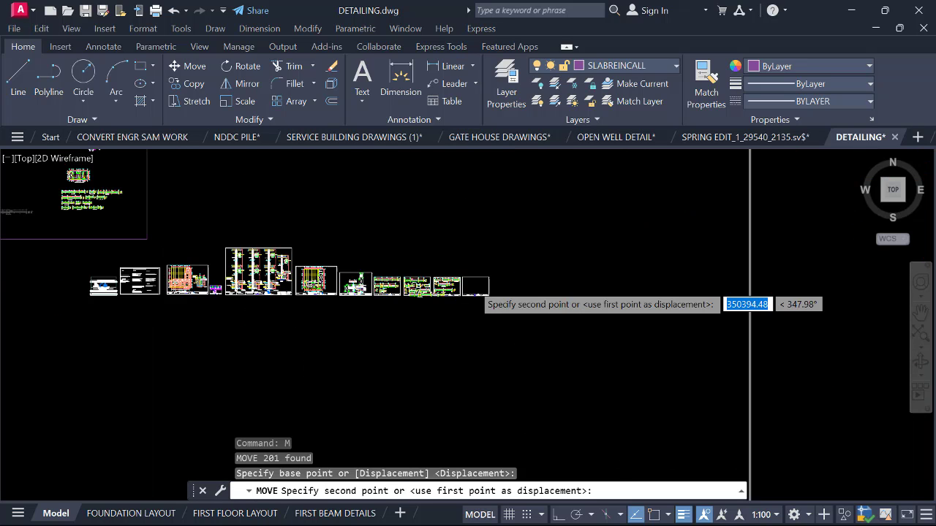
{"action": "scroll", "coordinate": [454, 271], "scroll_direction": "up", "scroll_amount": 4}
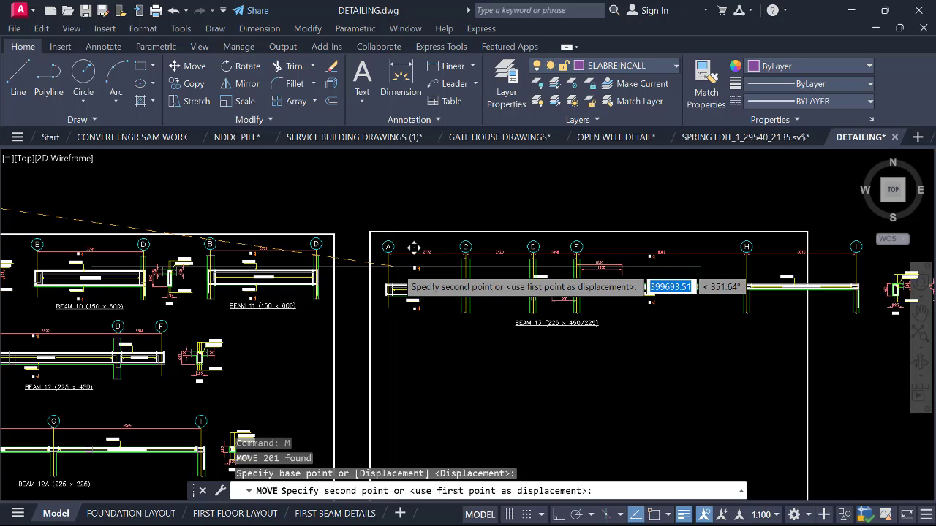
{"action": "left_click", "coordinate": [397, 288]}
{"action": "scroll", "coordinate": [511, 265], "scroll_direction": "down", "scroll_amount": 4}
{"action": "scroll", "coordinate": [495, 256], "scroll_direction": "up", "scroll_amount": 2}
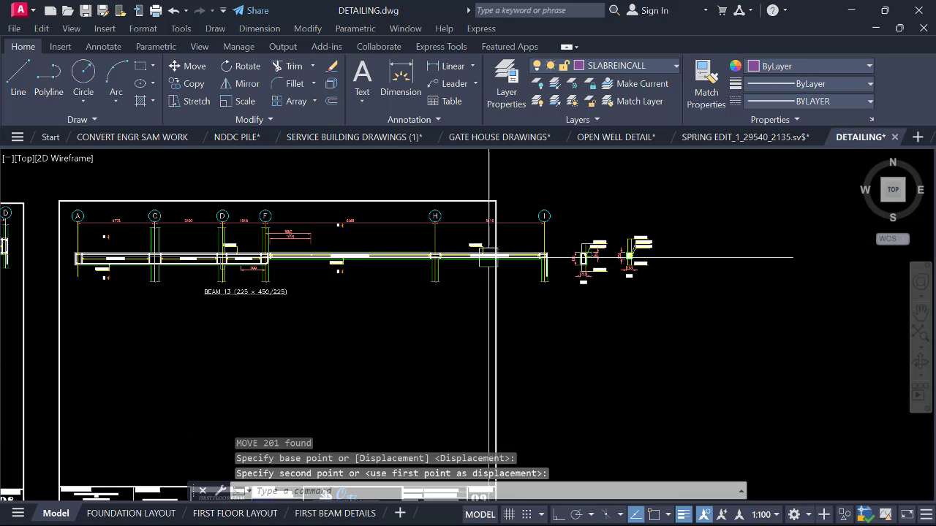
{"action": "scroll", "coordinate": [492, 248], "scroll_direction": "down", "scroll_amount": 2}
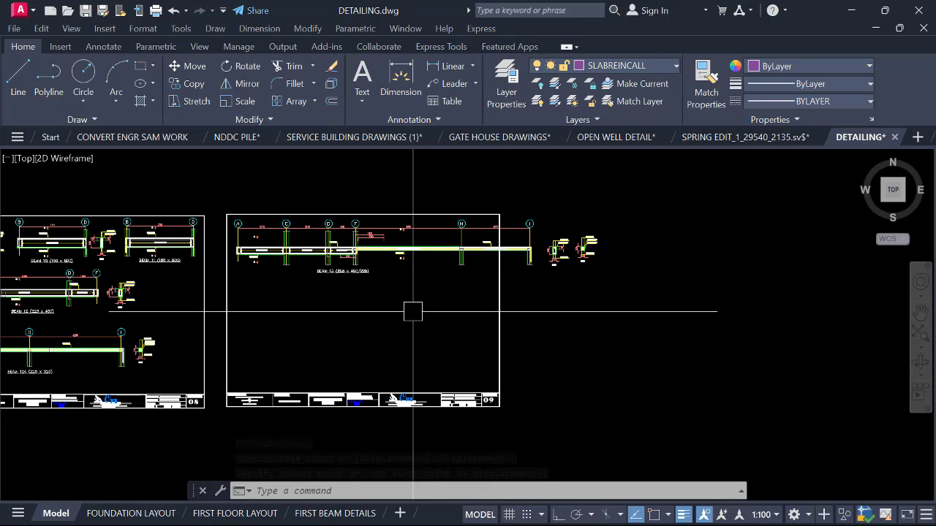
Try scaling the border and title block of sheet 09 by a factor of 2, and undo the enlargement.
{"action": "left_click", "coordinate": [522, 372]}
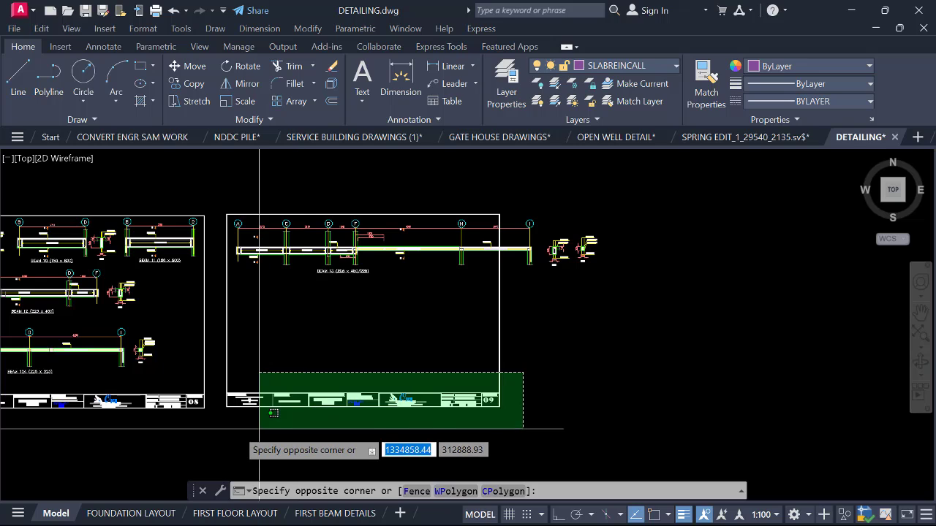
{"action": "left_click", "coordinate": [224, 435]}
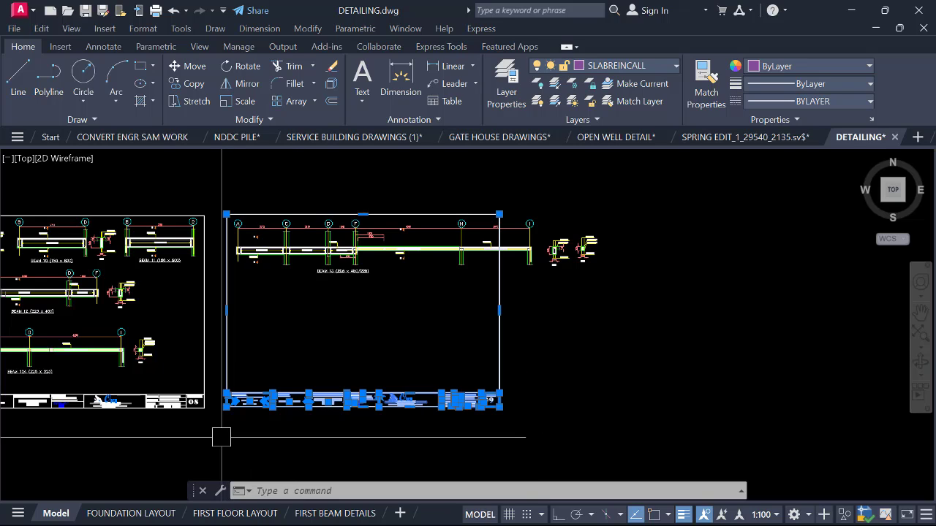
{"action": "left_click", "coordinate": [261, 424]}
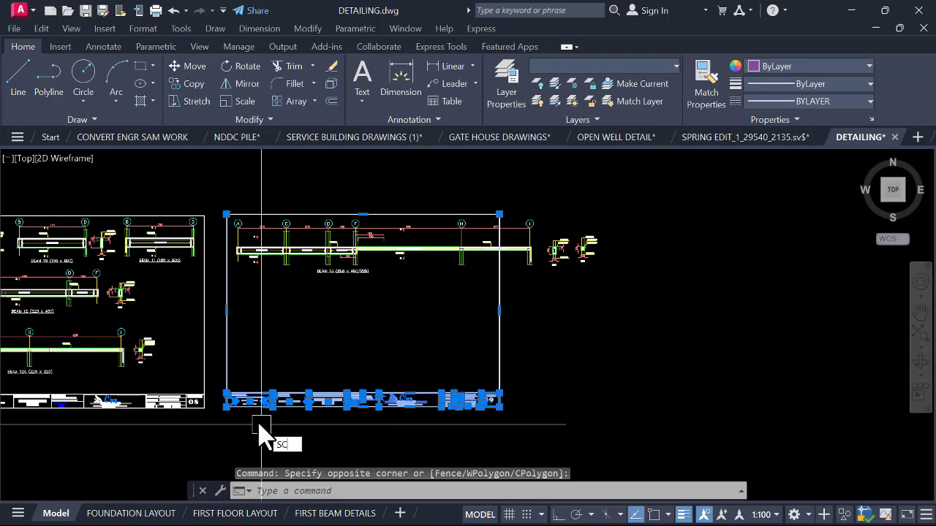
{"action": "key", "text": "Return"}
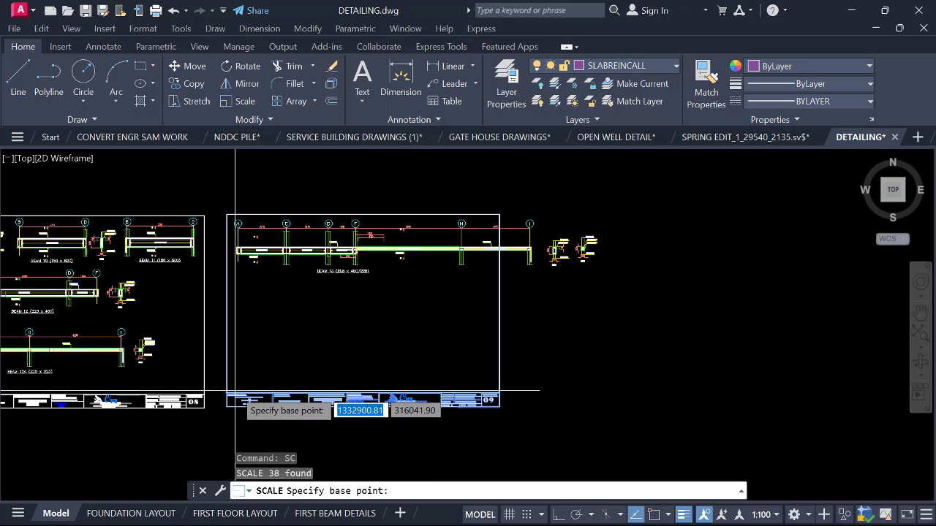
{"action": "left_click", "coordinate": [229, 391]}
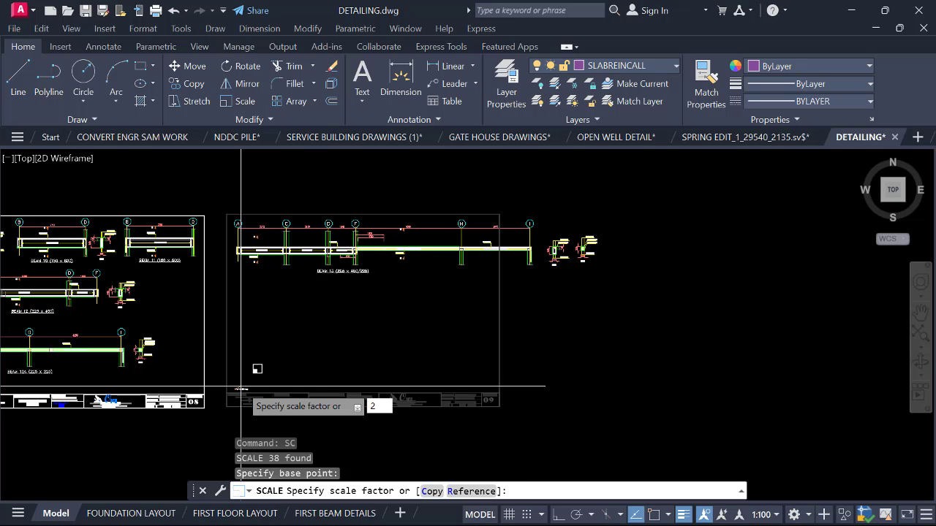
{"action": "key", "text": "Return"}
{"action": "scroll", "coordinate": [299, 393], "scroll_direction": "down", "scroll_amount": 4}
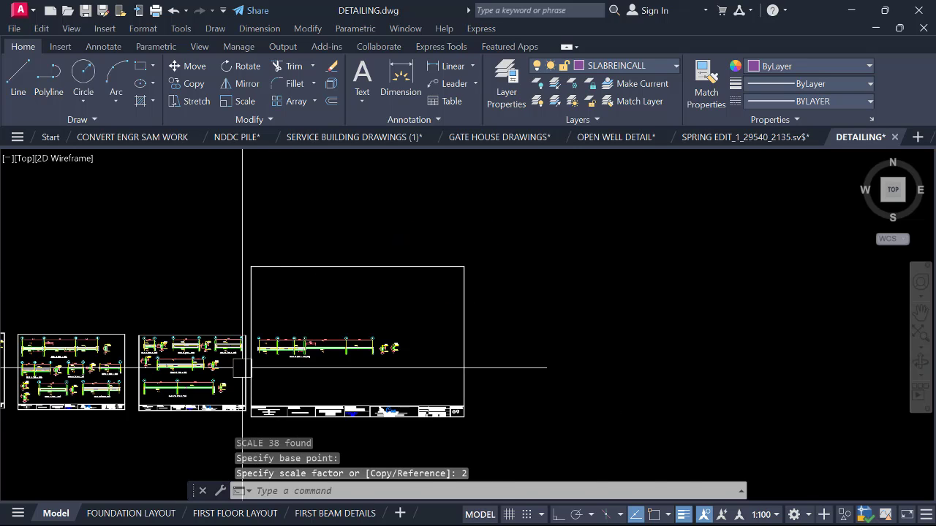
{"action": "scroll", "coordinate": [242, 368], "scroll_direction": "up", "scroll_amount": 4}
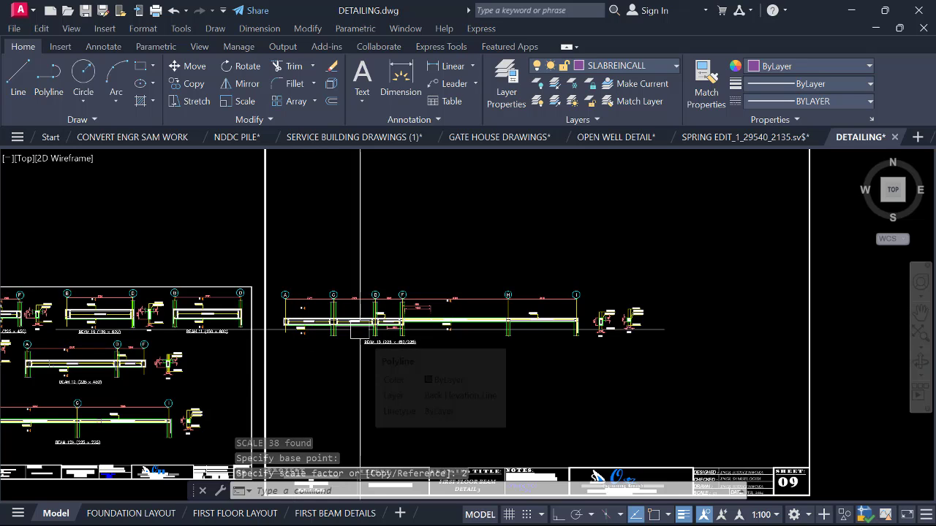
{"action": "scroll", "coordinate": [359, 329], "scroll_direction": "down", "scroll_amount": 2}
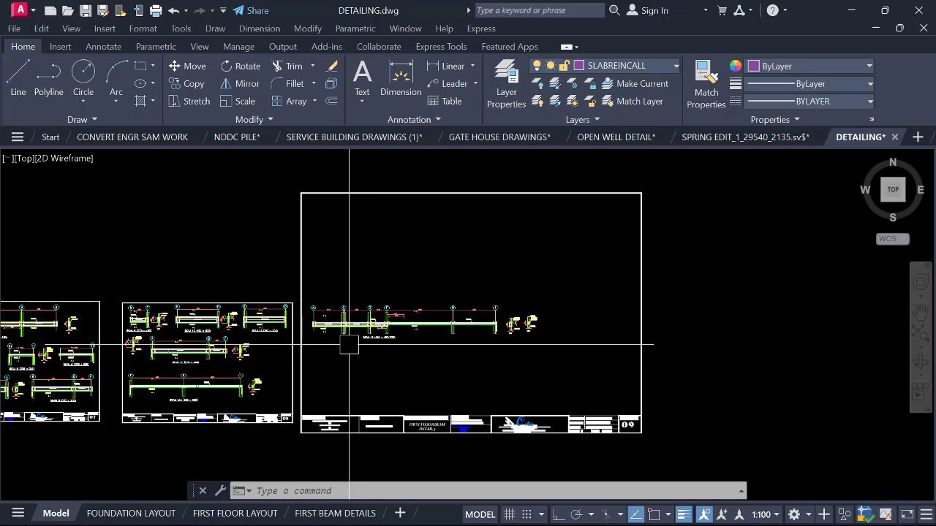
{"action": "key", "text": "ctrl+z"}
{"action": "key", "text": "ctrl+z"}
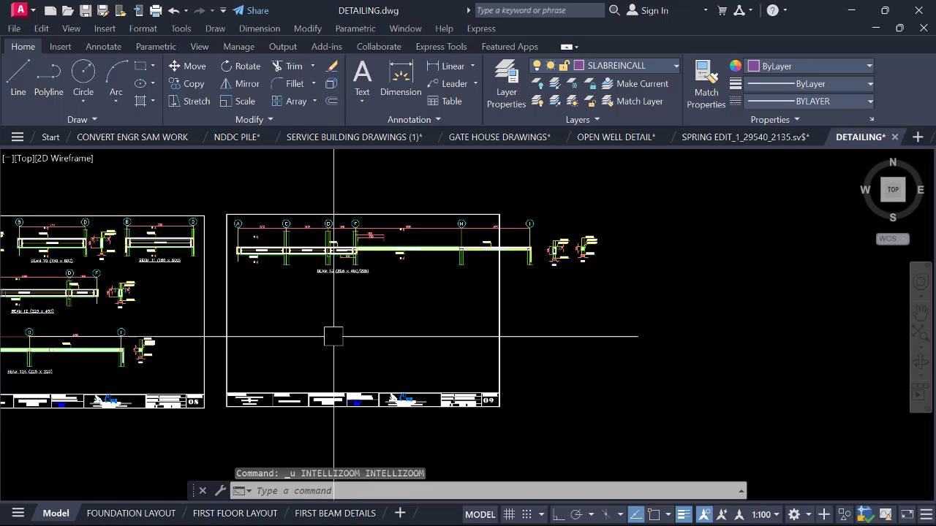
Examine how far the Beam 13 detail and its cross-sections extend beyond the border of sheet 09.
{"action": "scroll", "coordinate": [465, 244], "scroll_direction": "down", "scroll_amount": 2}
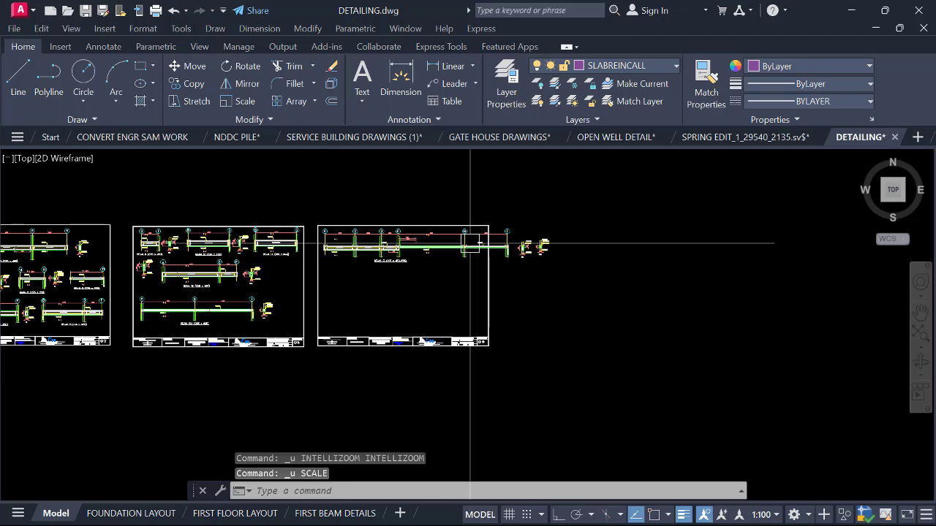
{"action": "scroll", "coordinate": [398, 245], "scroll_direction": "up", "scroll_amount": 2}
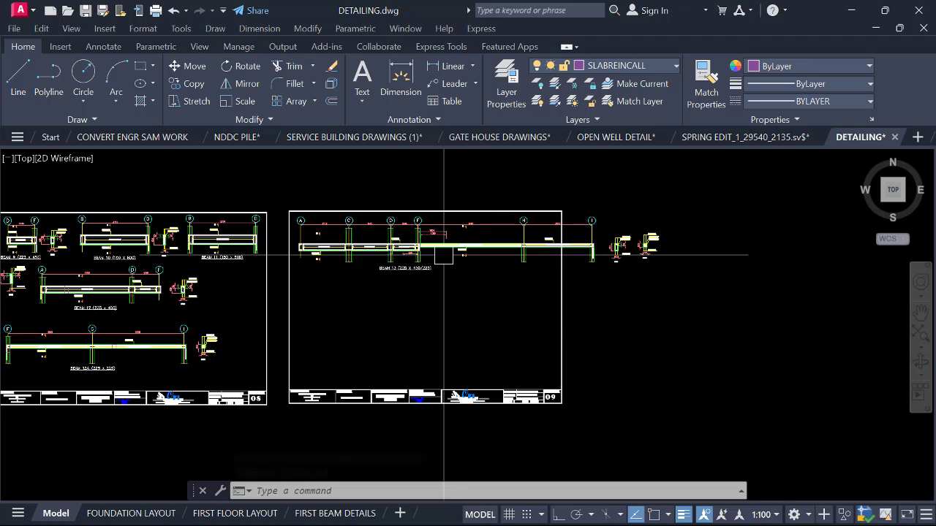
{"action": "middle_click_drag", "start_coordinate": [528, 255], "coordinate": [468, 264]}
{"action": "scroll", "coordinate": [479, 255], "scroll_direction": "up", "scroll_amount": 2}
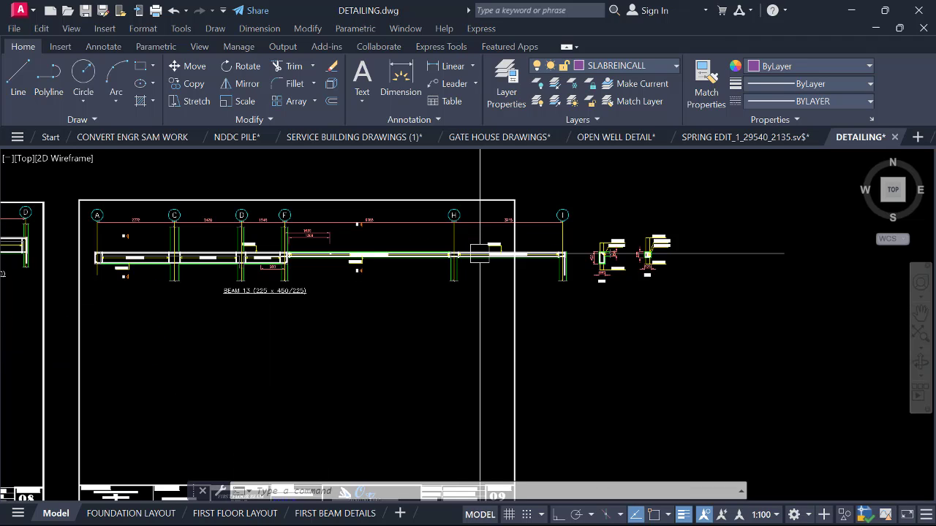
{"action": "scroll", "coordinate": [483, 257], "scroll_direction": "down", "scroll_amount": 2}
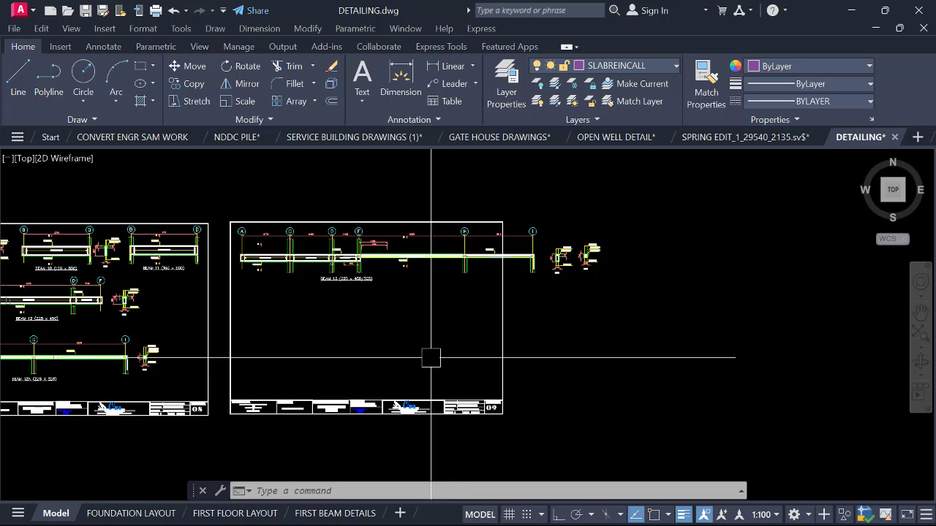
{"action": "scroll", "coordinate": [461, 254], "scroll_direction": "up", "scroll_amount": 5}
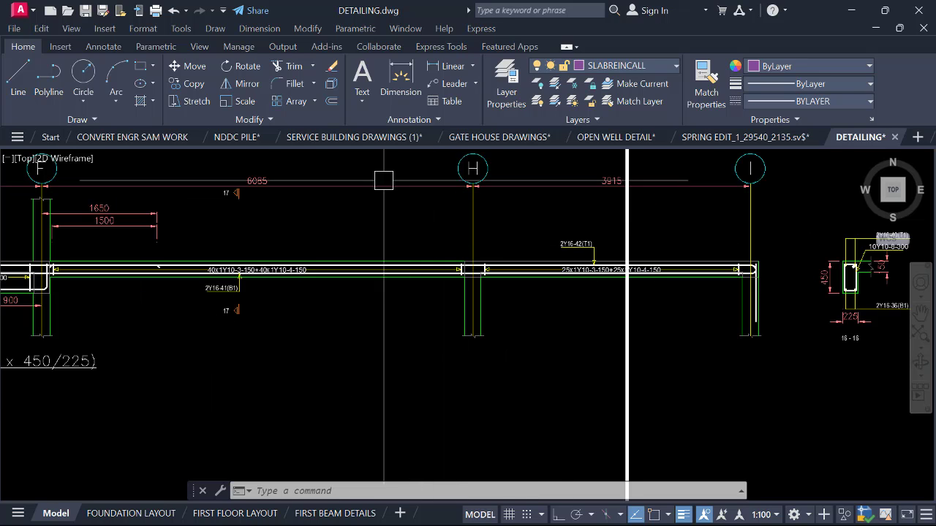
{"action": "scroll", "coordinate": [407, 334], "scroll_direction": "down", "scroll_amount": 4}
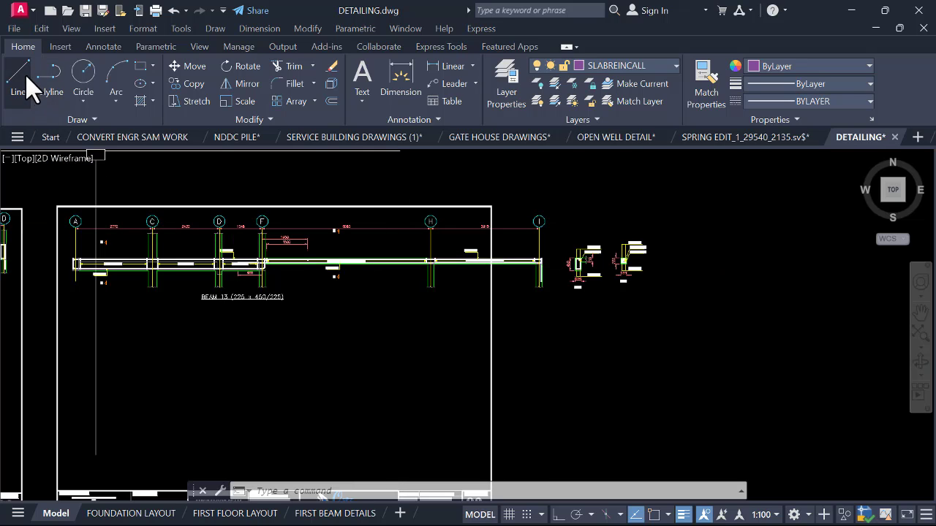
Start a polyline above Beam 13's dimension line between grids F and H and run it vertically down into the beam.
{"action": "type", "text": "pl"}
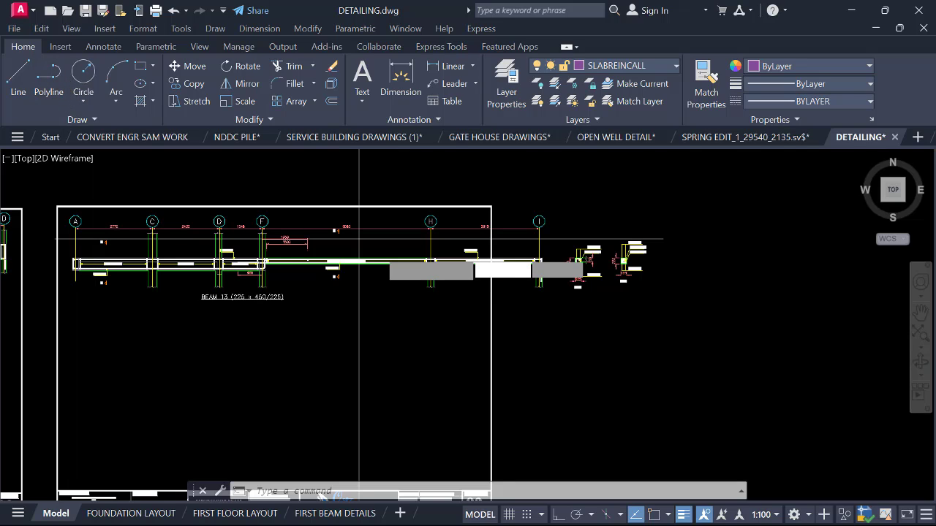
{"action": "key", "text": "Return"}
{"action": "scroll", "coordinate": [409, 234], "scroll_direction": "up", "scroll_amount": 7}
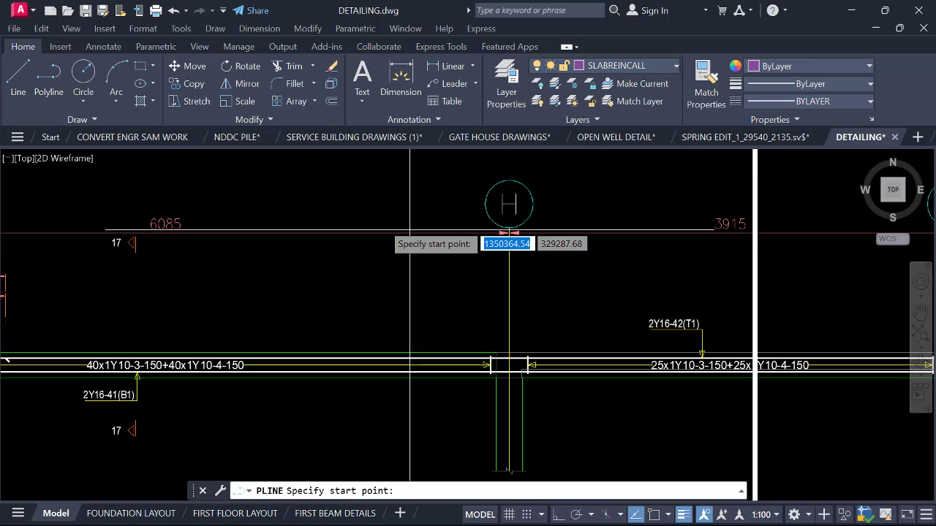
{"action": "left_click", "coordinate": [348, 206]}
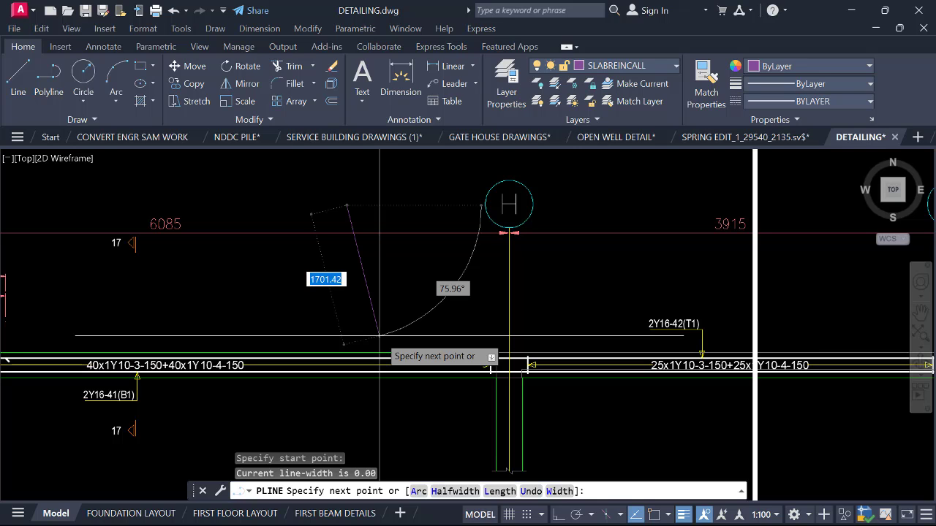
{"action": "key", "text": "F8"}
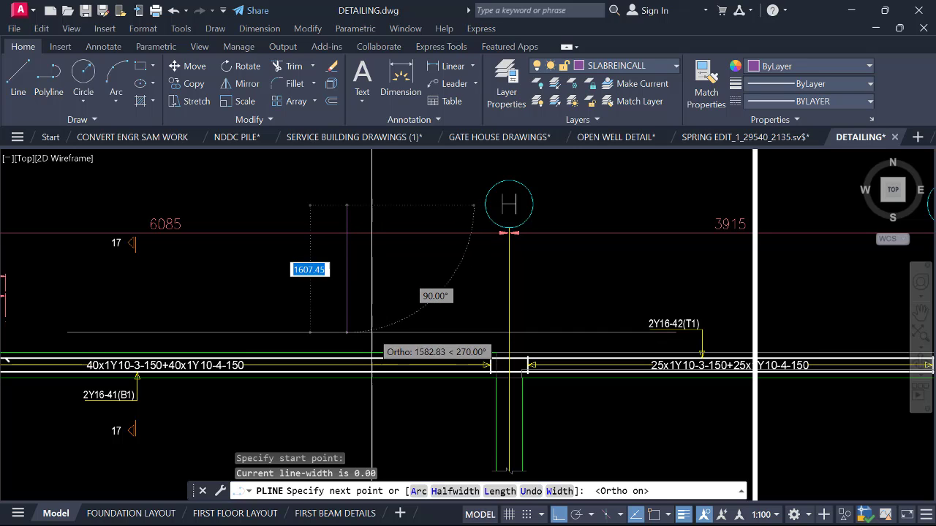
{"action": "scroll", "coordinate": [372, 332], "scroll_direction": "up", "scroll_amount": 3}
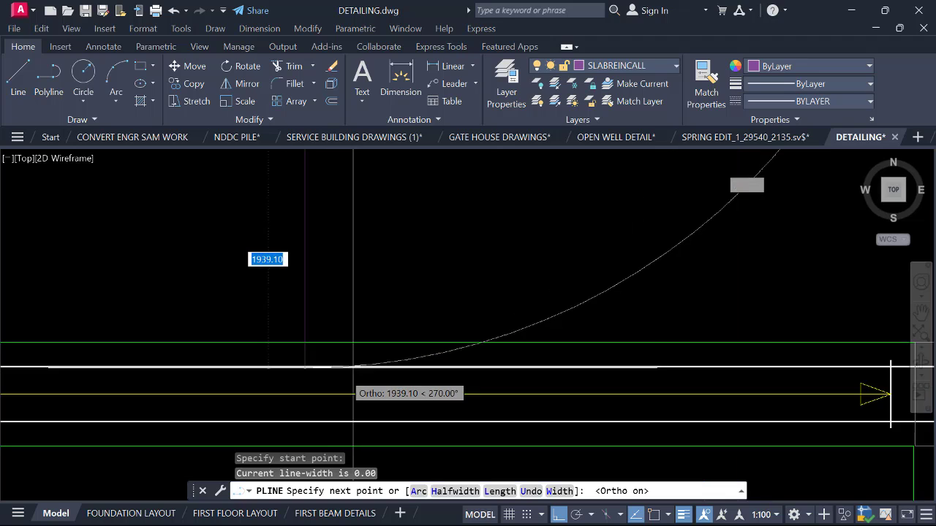
{"action": "left_click", "coordinate": [305, 389]}
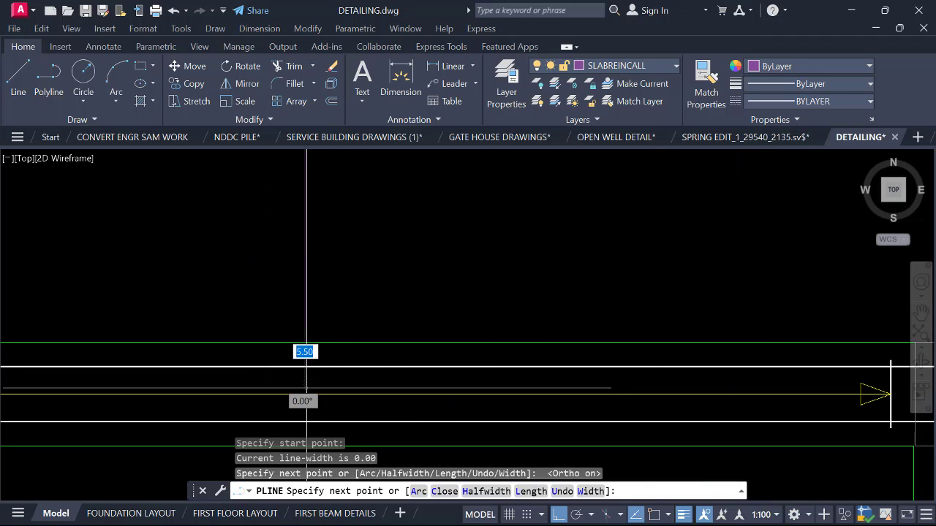
Continue the polyline with a zigzag break across the beam depth and end it with a vertical segment below the beam.
{"action": "scroll", "coordinate": [306, 388], "scroll_direction": "up", "scroll_amount": 4}
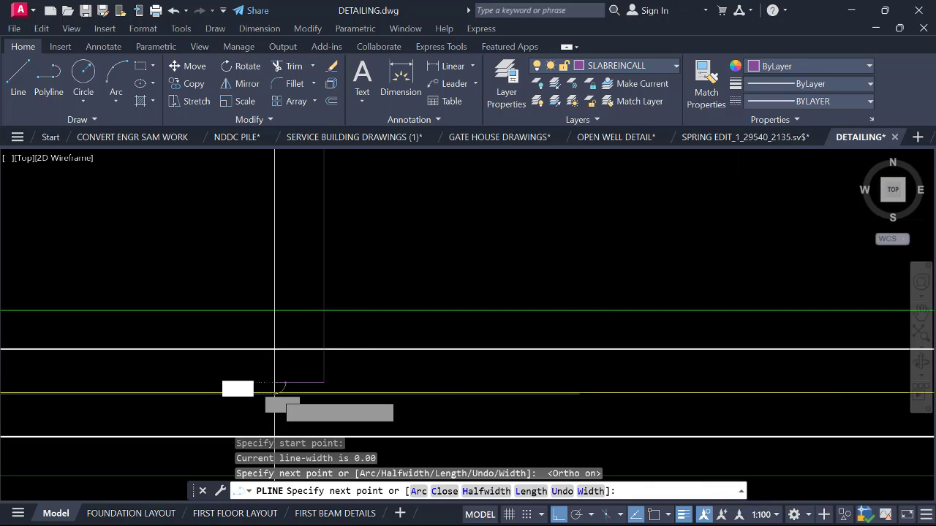
{"action": "scroll", "coordinate": [278, 387], "scroll_direction": "up", "scroll_amount": 3}
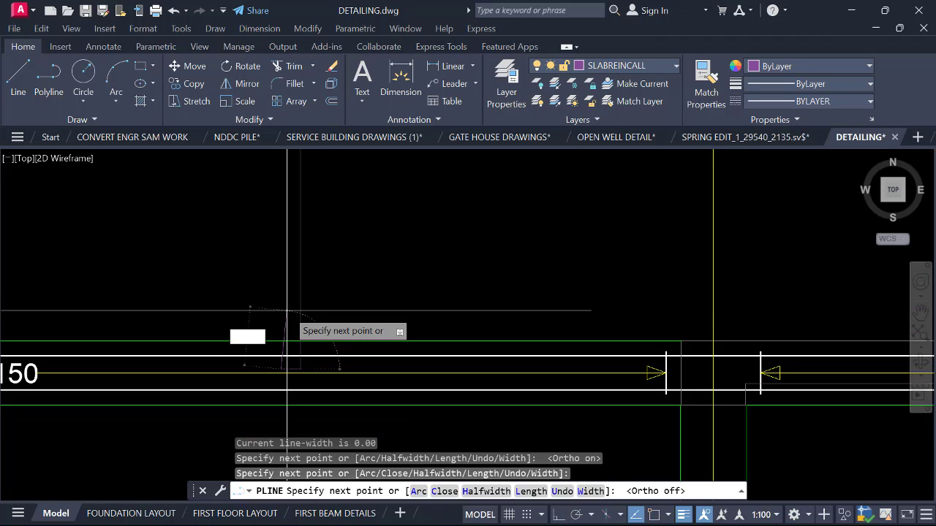
{"action": "scroll", "coordinate": [310, 395], "scroll_direction": "down", "scroll_amount": 3}
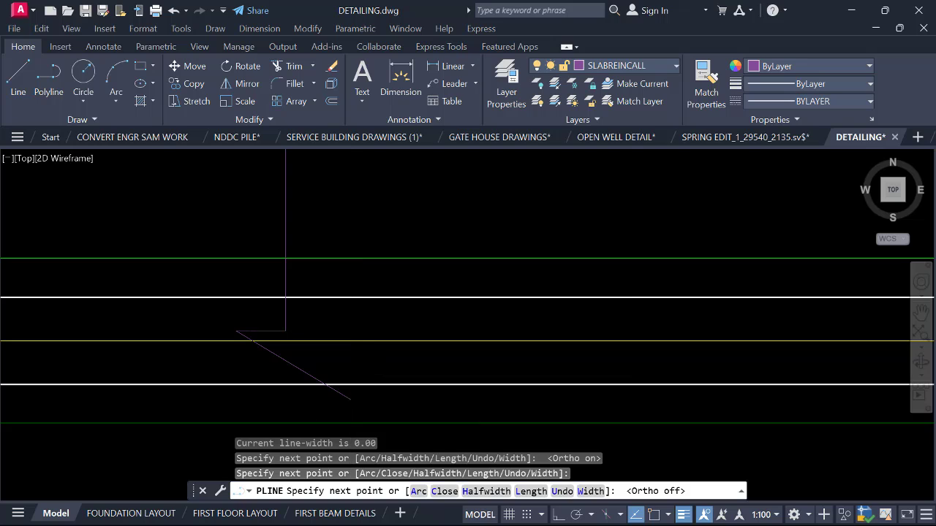
{"action": "left_click", "coordinate": [351, 399]}
{"action": "key", "text": "F8"}
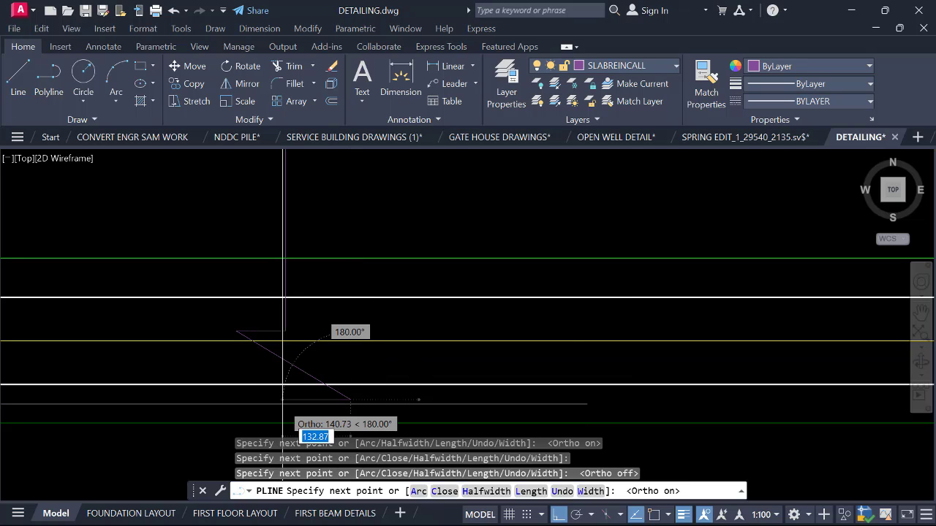
{"action": "left_click", "coordinate": [284, 400]}
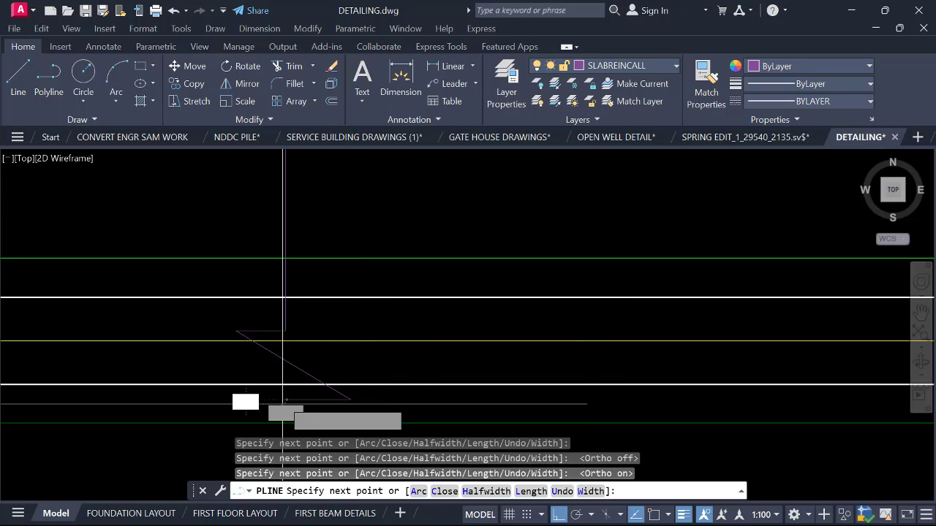
{"action": "scroll", "coordinate": [283, 282], "scroll_direction": "down", "scroll_amount": 3}
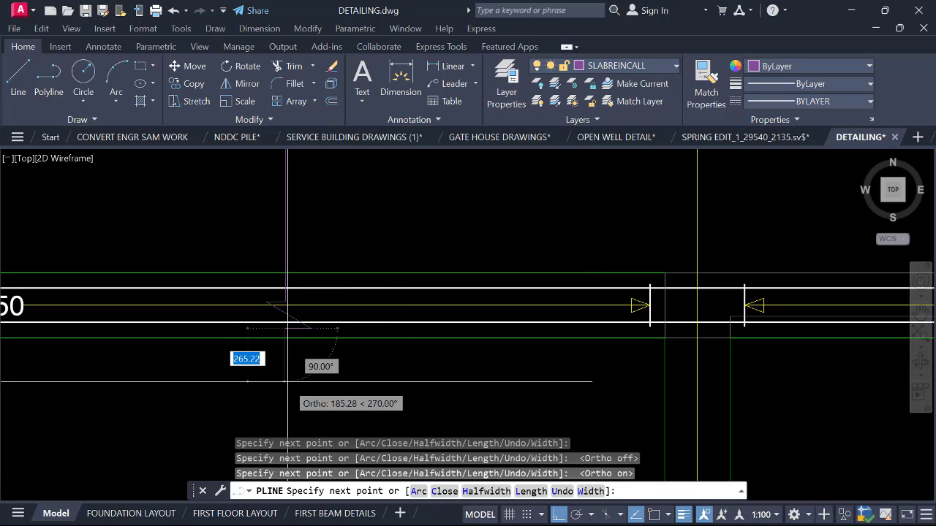
{"action": "left_click", "coordinate": [286, 398]}
{"action": "key", "text": "Escape"}
{"action": "middle_click_drag", "start_coordinate": [312, 271], "coordinate": [296, 344]}
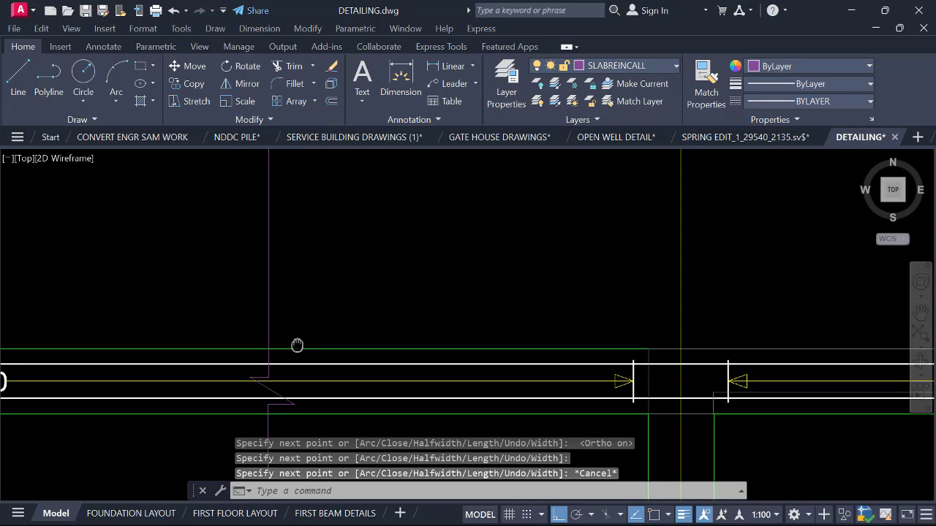
Set the break line's colour to red.
{"action": "left_click", "coordinate": [275, 295]}
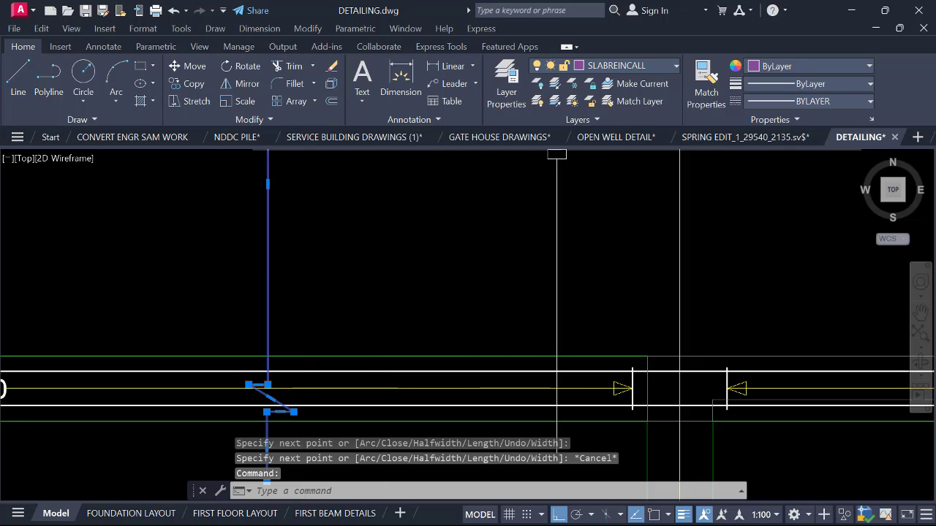
{"action": "left_click", "coordinate": [782, 64]}
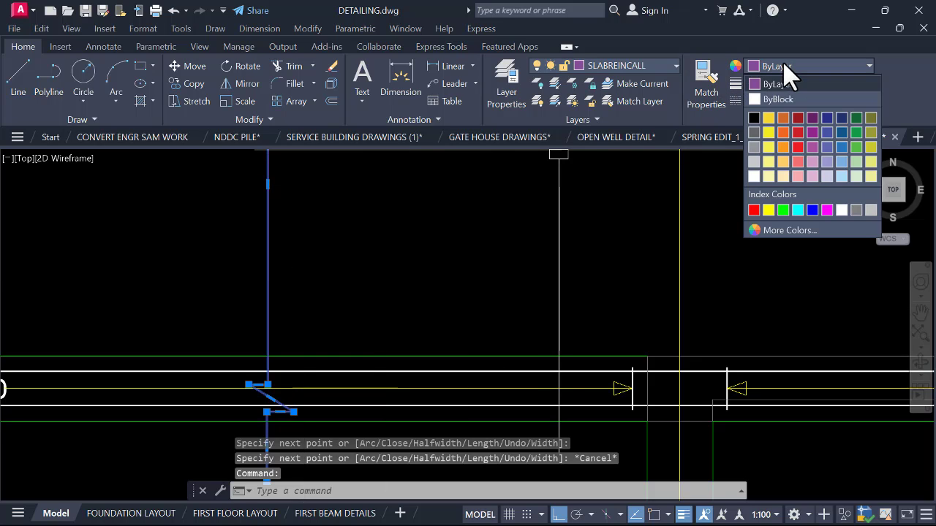
{"action": "left_click", "coordinate": [753, 210]}
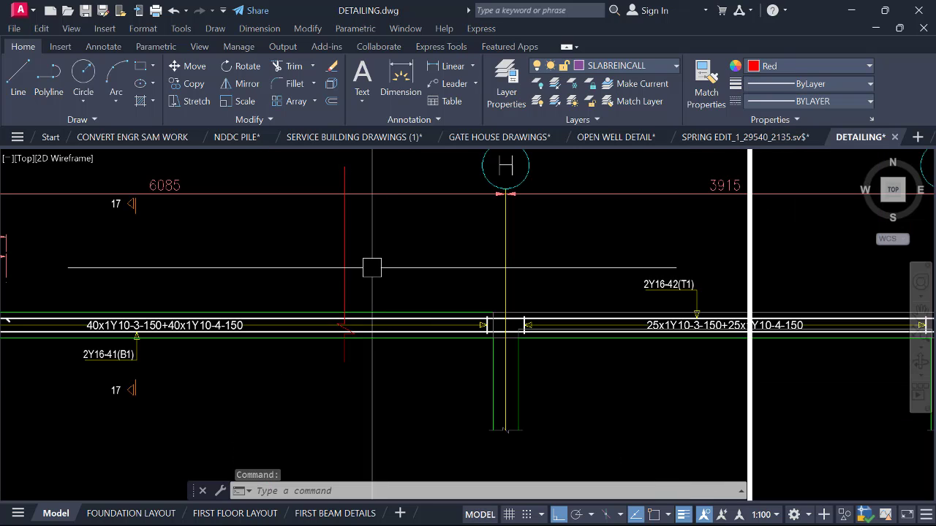
{"action": "key", "text": "Escape"}
Set the colour of the break line between grids F and H to magenta.
{"action": "scroll", "coordinate": [372, 268], "scroll_direction": "up", "scroll_amount": 3}
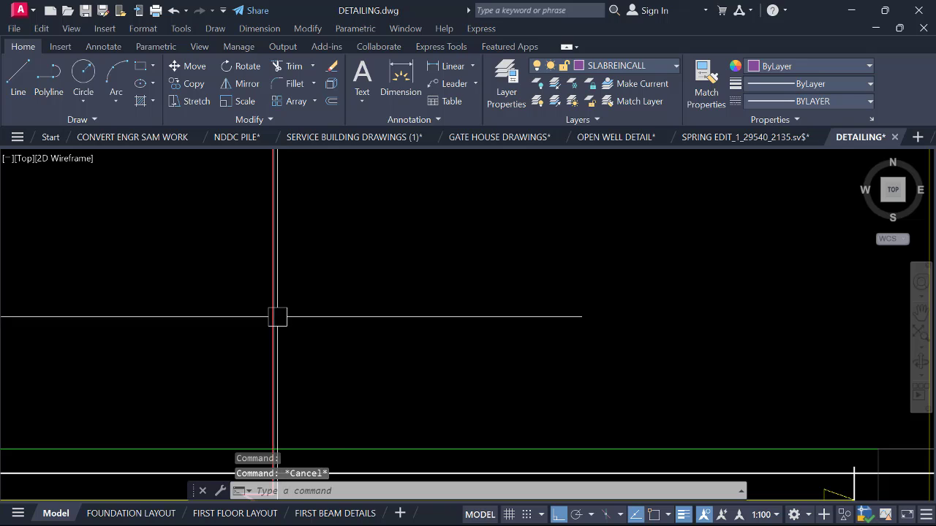
{"action": "left_click", "coordinate": [273, 317]}
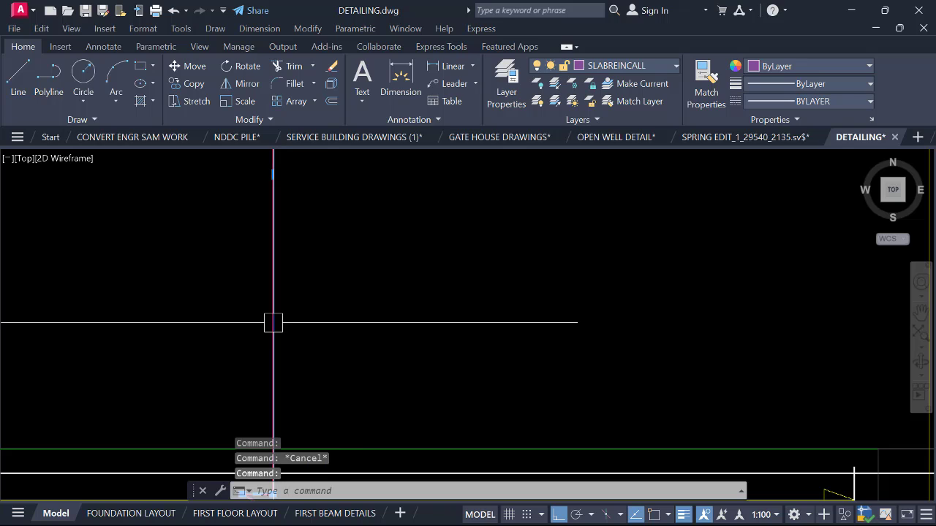
{"action": "left_click", "coordinate": [828, 67]}
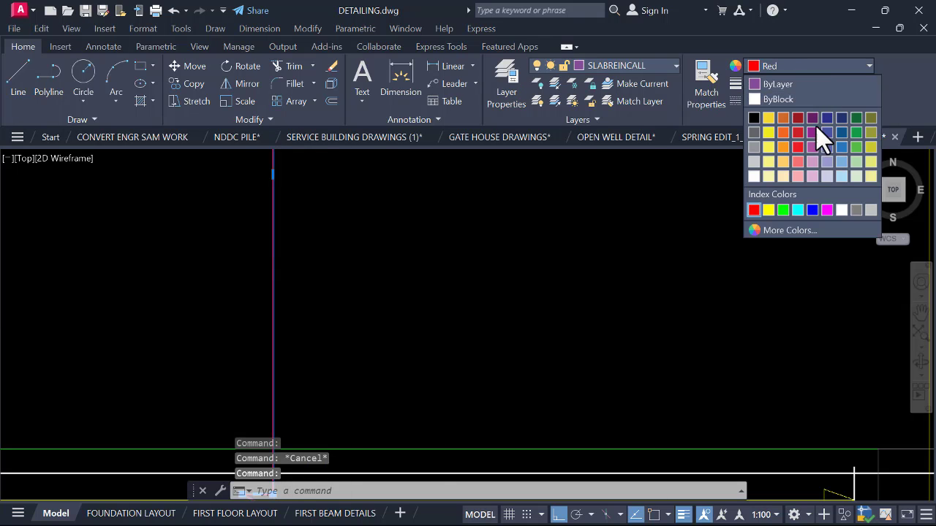
{"action": "left_click", "coordinate": [826, 209]}
{"action": "scroll", "coordinate": [351, 286], "scroll_direction": "down", "scroll_amount": 3}
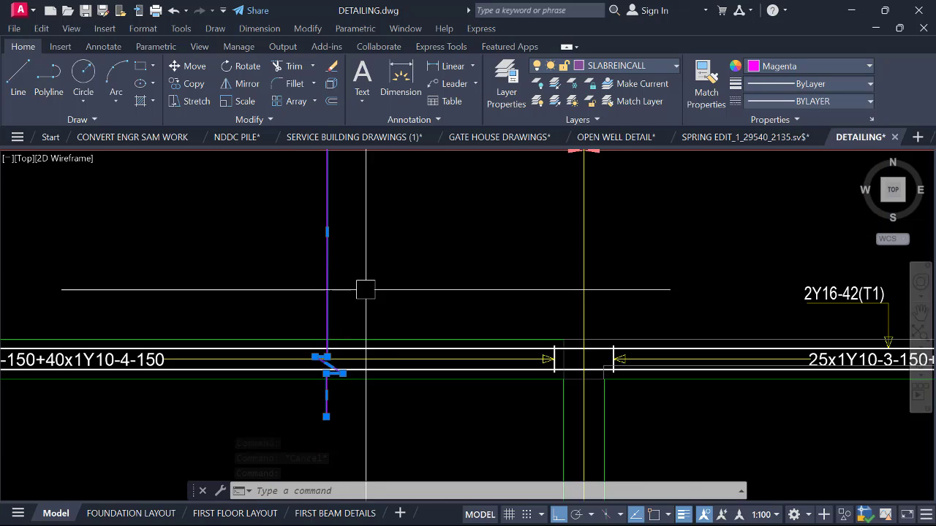
{"action": "key", "text": "Escape"}
Copy the magenta break line horizontally about 215 units towards grid H.
{"action": "scroll", "coordinate": [314, 281], "scroll_direction": "up", "scroll_amount": 3}
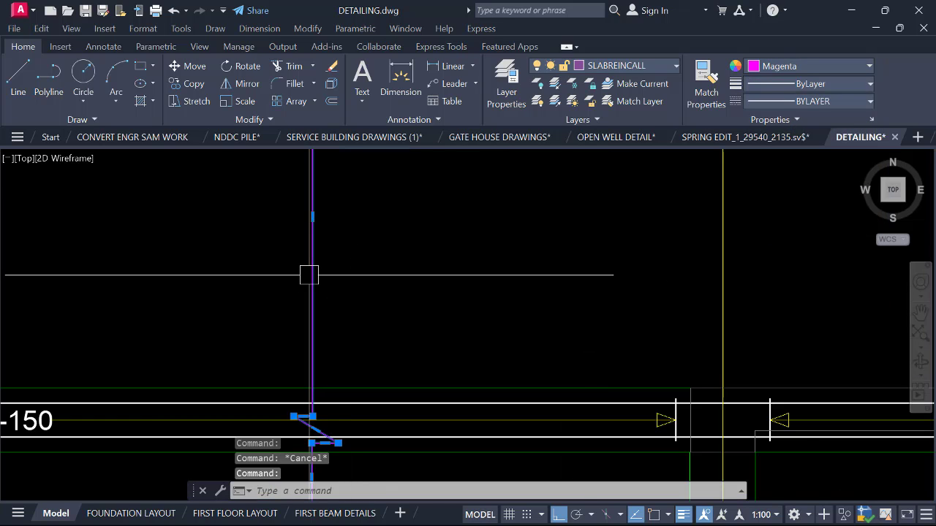
{"action": "type", "text": "co"}
{"action": "key", "text": "Return"}
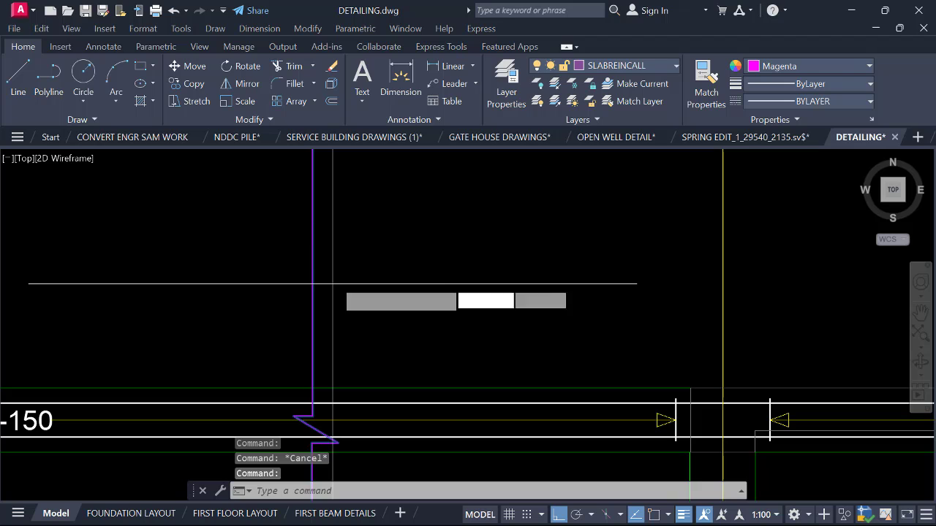
{"action": "left_click", "coordinate": [342, 274]}
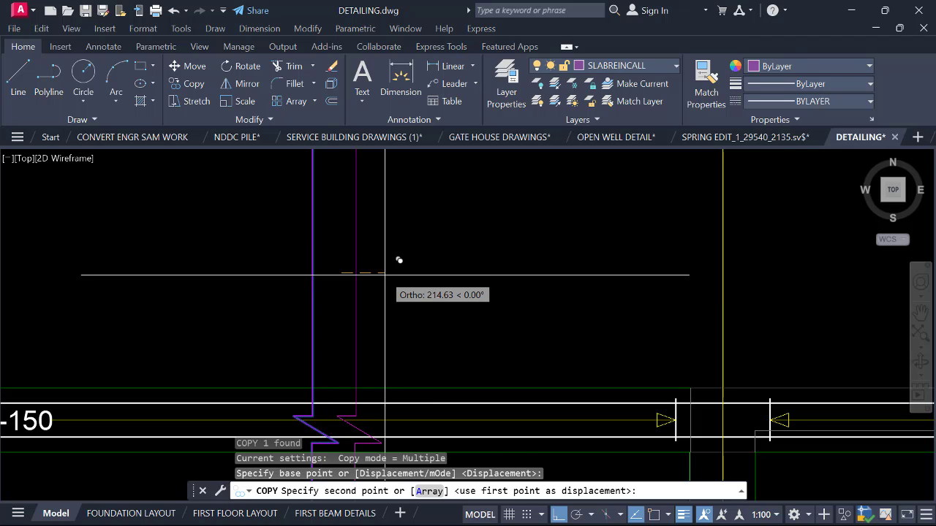
{"action": "left_click", "coordinate": [385, 275]}
{"action": "scroll", "coordinate": [385, 275], "scroll_direction": "down", "scroll_amount": 2}
{"action": "key", "text": "Escape"}
{"action": "middle_click_drag", "start_coordinate": [399, 268], "coordinate": [402, 325]}
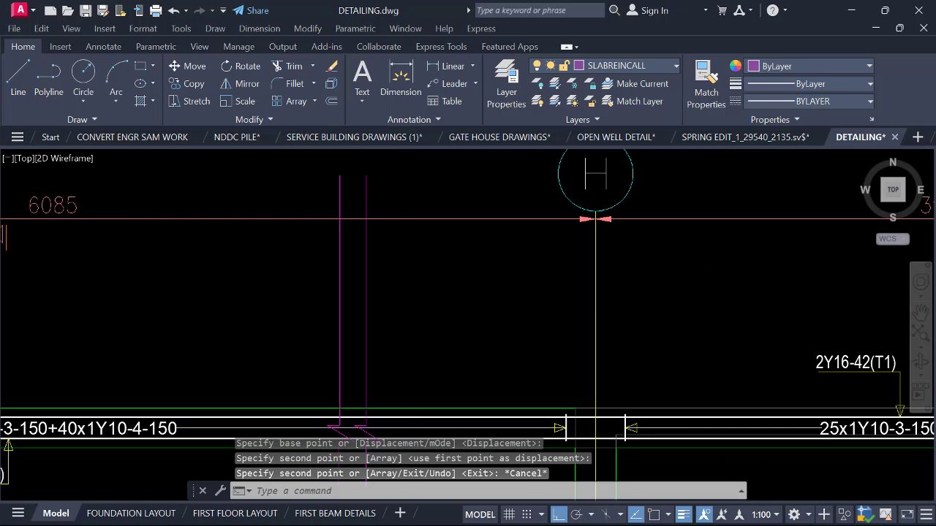
Explode the dimension between grids F and H of Beam 13 into separate objects.
{"action": "scroll", "coordinate": [416, 260], "scroll_direction": "down", "scroll_amount": 2}
{"action": "left_click", "coordinate": [399, 249]}
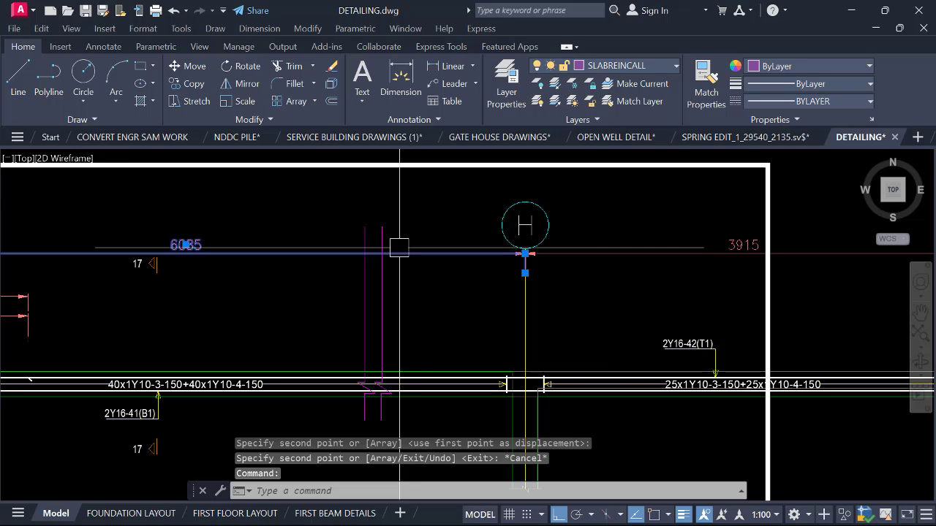
{"action": "scroll", "coordinate": [373, 269], "scroll_direction": "up", "scroll_amount": 2}
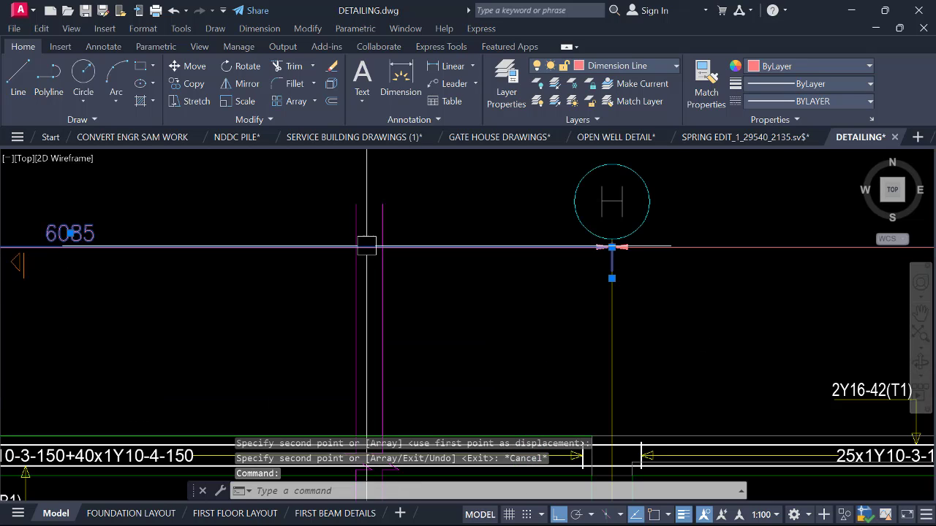
{"action": "left_click", "coordinate": [331, 83]}
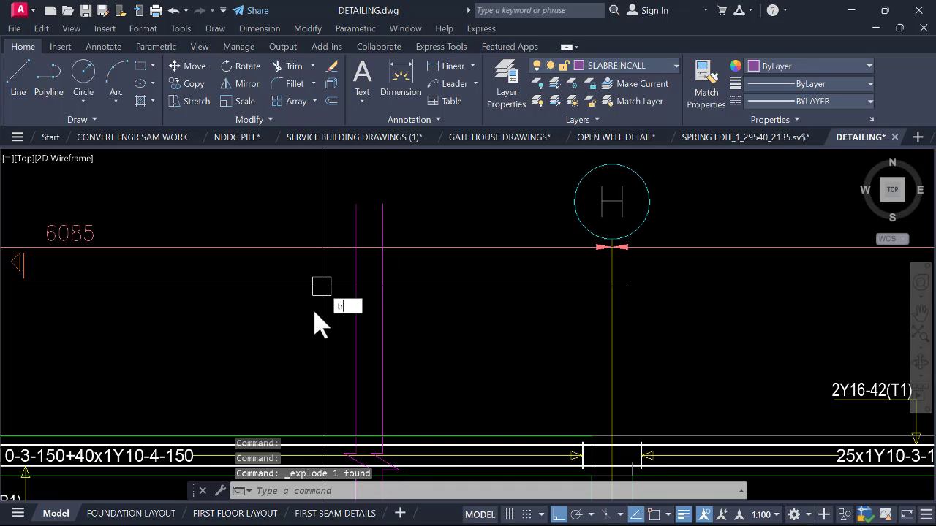
Trim away the part of the exploded dimension line that lies between the two break lines.
{"action": "type", "text": "tr"}
{"action": "key", "text": "Return"}
{"action": "scroll", "coordinate": [389, 242], "scroll_direction": "up", "scroll_amount": 4}
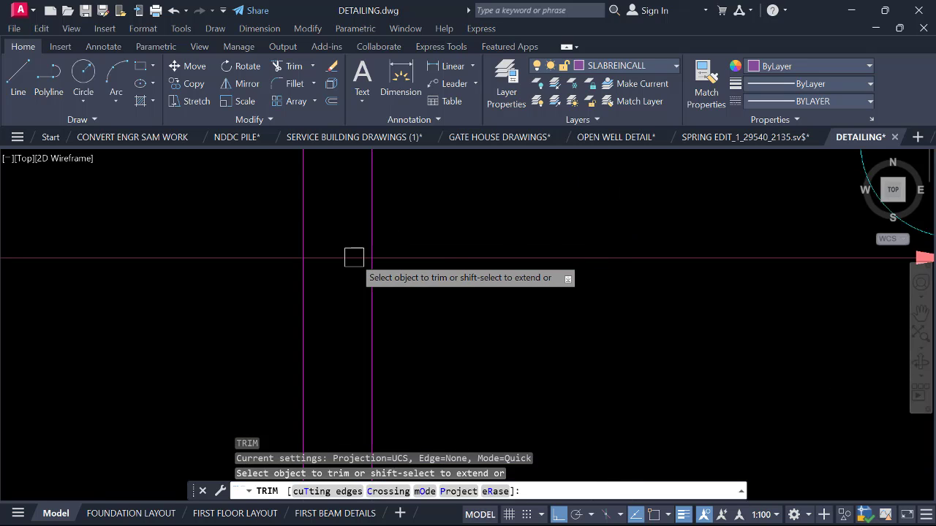
{"action": "left_click", "coordinate": [357, 249]}
{"action": "scroll", "coordinate": [357, 222], "scroll_direction": "down", "scroll_amount": 4}
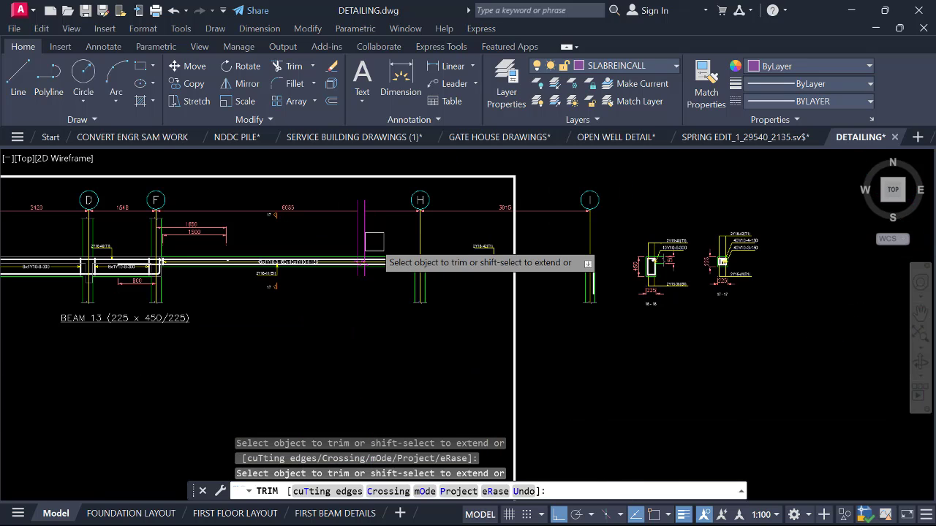
Trim away the beam edge and reinforcement lines between the two magenta break lines of Beam 13.
{"action": "scroll", "coordinate": [378, 242], "scroll_direction": "up", "scroll_amount": 2}
{"action": "scroll", "coordinate": [362, 266], "scroll_direction": "up", "scroll_amount": 3}
{"action": "scroll", "coordinate": [324, 276], "scroll_direction": "down", "scroll_amount": 2}
{"action": "left_click", "coordinate": [322, 281]}
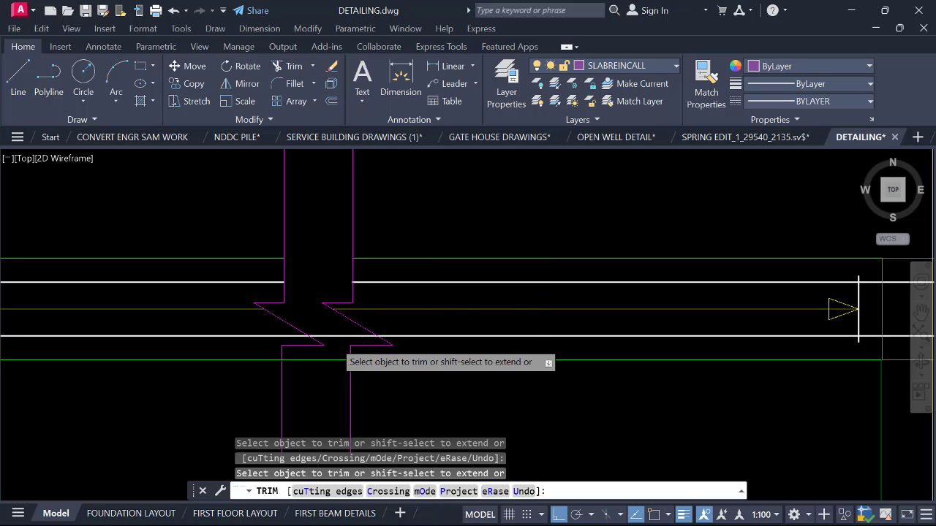
{"action": "left_click", "coordinate": [334, 359]}
{"action": "scroll", "coordinate": [339, 344], "scroll_direction": "down", "scroll_amount": 5}
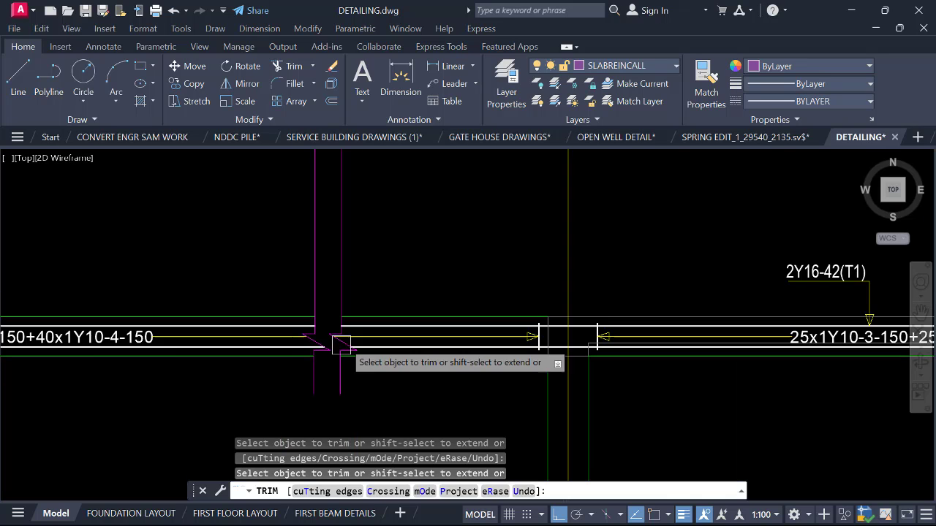
{"action": "key", "text": "Escape"}
Move the grid H–I part of Beam 13, with its break line and sections 16-16 and 17-17, below the grid A–F part inside sheet 09.
{"action": "scroll", "coordinate": [438, 373], "scroll_direction": "up", "scroll_amount": 3}
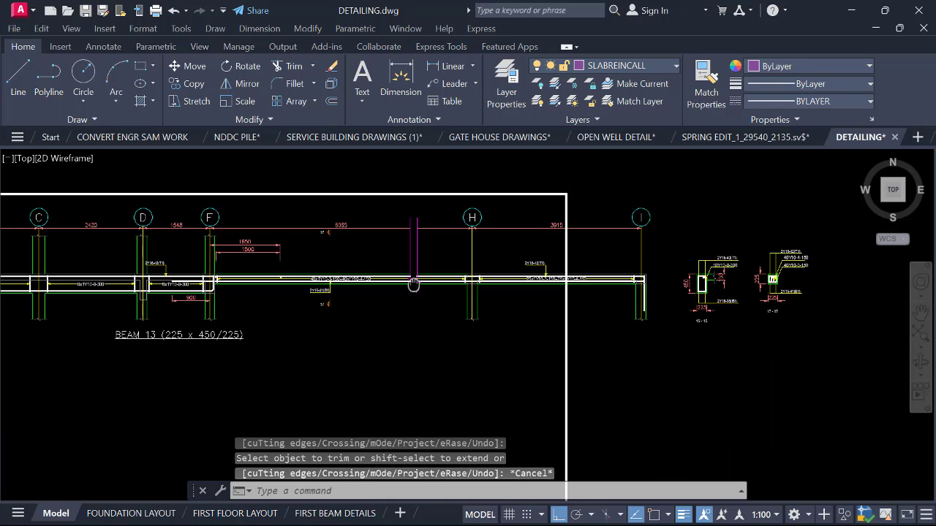
{"action": "scroll", "coordinate": [304, 276], "scroll_direction": "up", "scroll_amount": 2}
{"action": "left_click", "coordinate": [296, 349]}
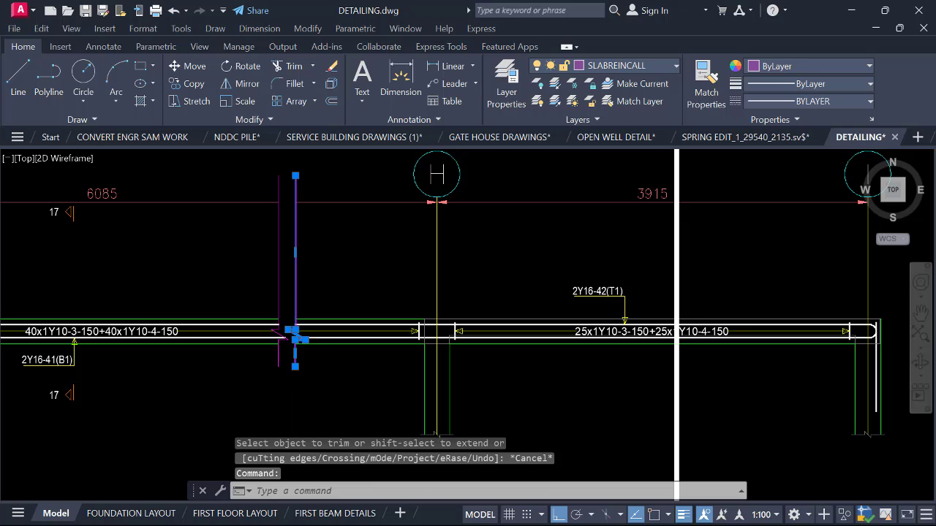
{"action": "scroll", "coordinate": [150, 306], "scroll_direction": "down", "scroll_amount": 4}
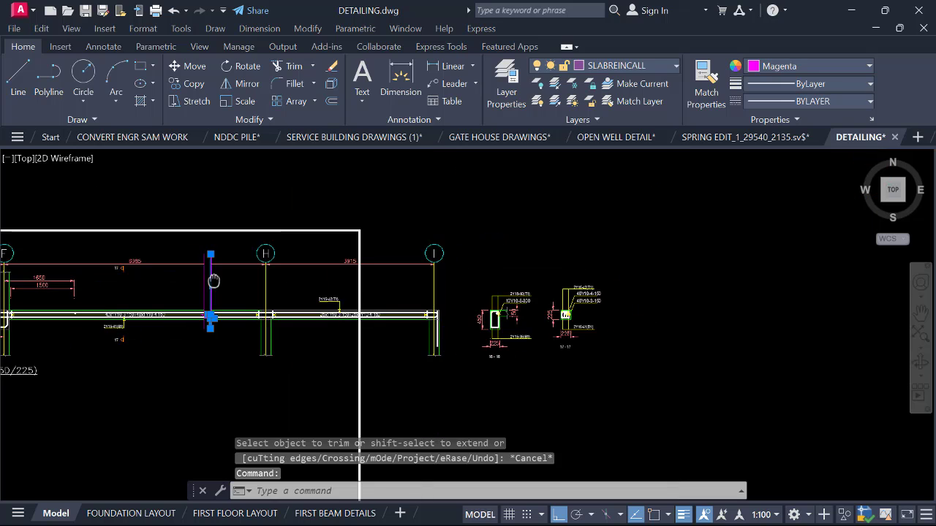
{"action": "left_click", "coordinate": [207, 209]}
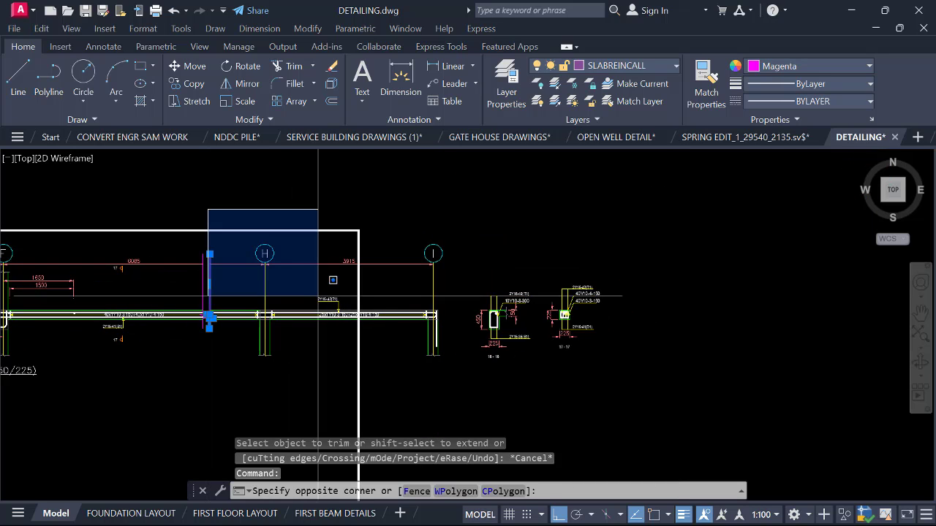
{"action": "left_click", "coordinate": [648, 402]}
{"action": "type", "text": "m"}
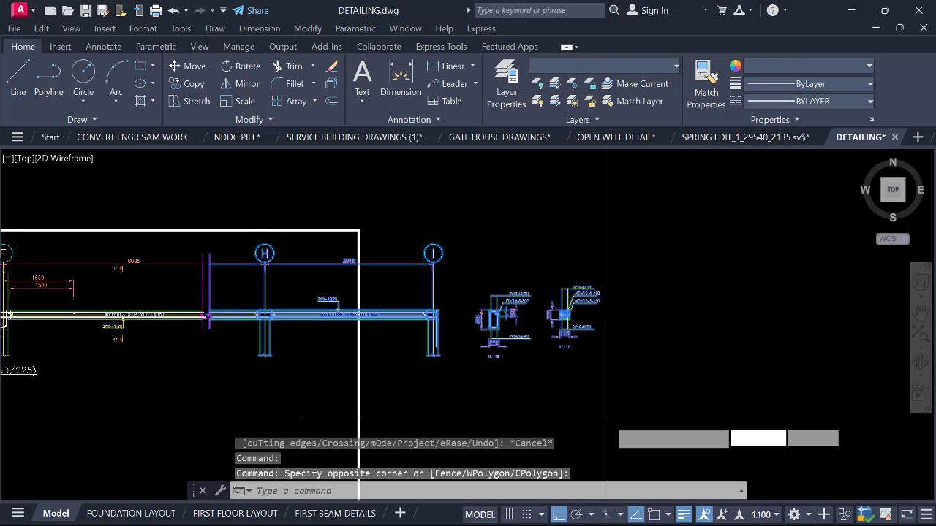
{"action": "key", "text": "Return"}
{"action": "left_click", "coordinate": [404, 347]}
{"action": "scroll", "coordinate": [405, 346], "scroll_direction": "down", "scroll_amount": 5}
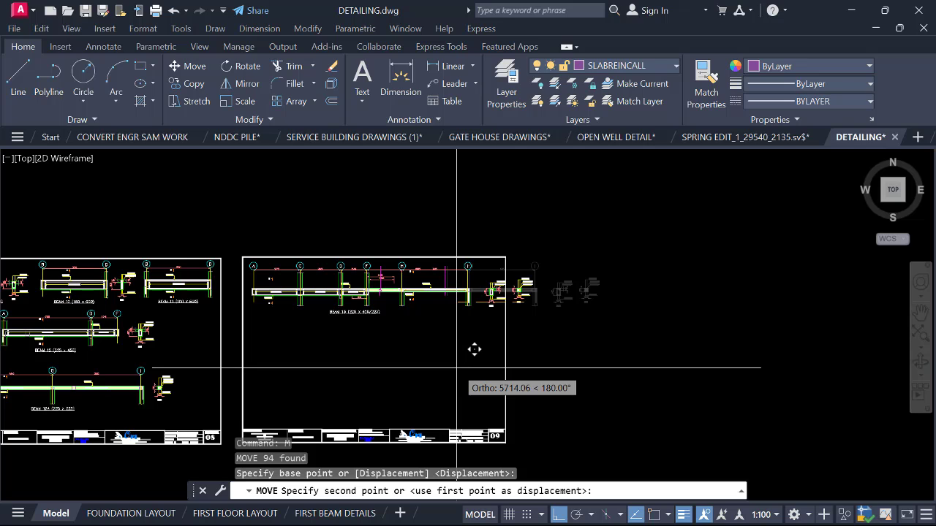
{"action": "key", "text": "F8"}
{"action": "scroll", "coordinate": [307, 325], "scroll_direction": "up", "scroll_amount": 4}
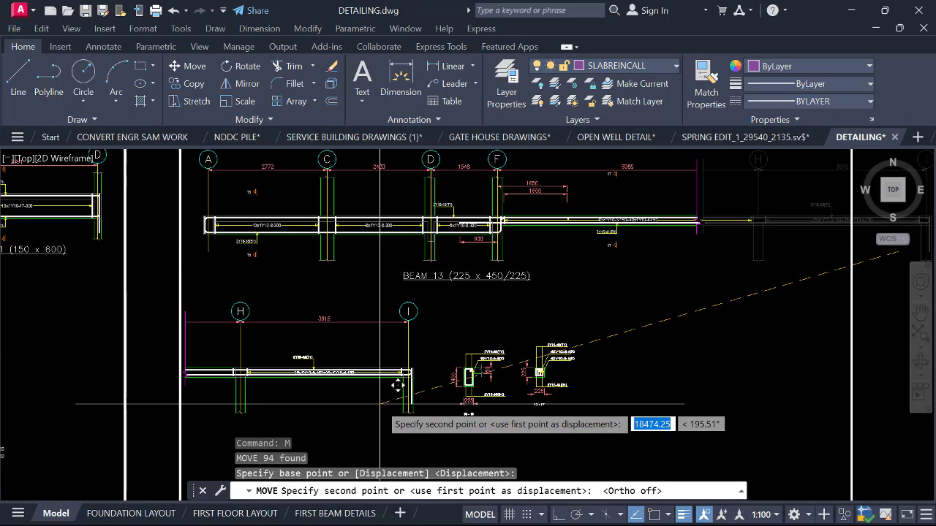
{"action": "left_click", "coordinate": [398, 380]}
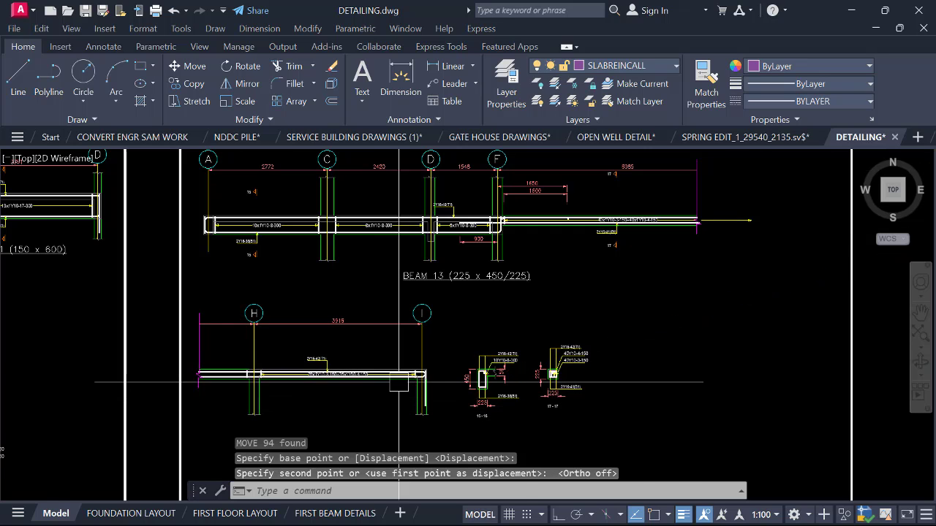
Move the leftover yellow leader arrow beyond the upper part's break line to the stirrup mark beside grid H on the lower part.
{"action": "scroll", "coordinate": [421, 284], "scroll_direction": "down", "scroll_amount": 5}
{"action": "scroll", "coordinate": [505, 290], "scroll_direction": "up", "scroll_amount": 8}
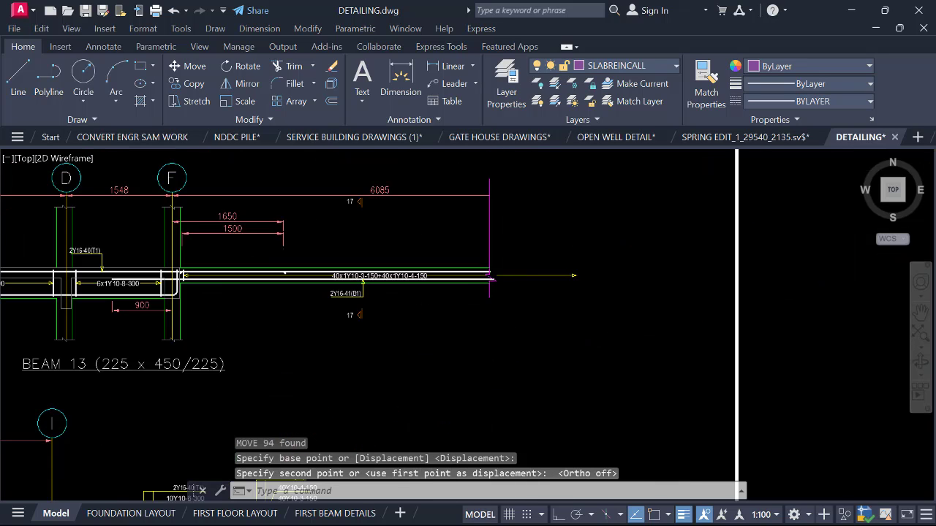
{"action": "left_click", "coordinate": [646, 236]}
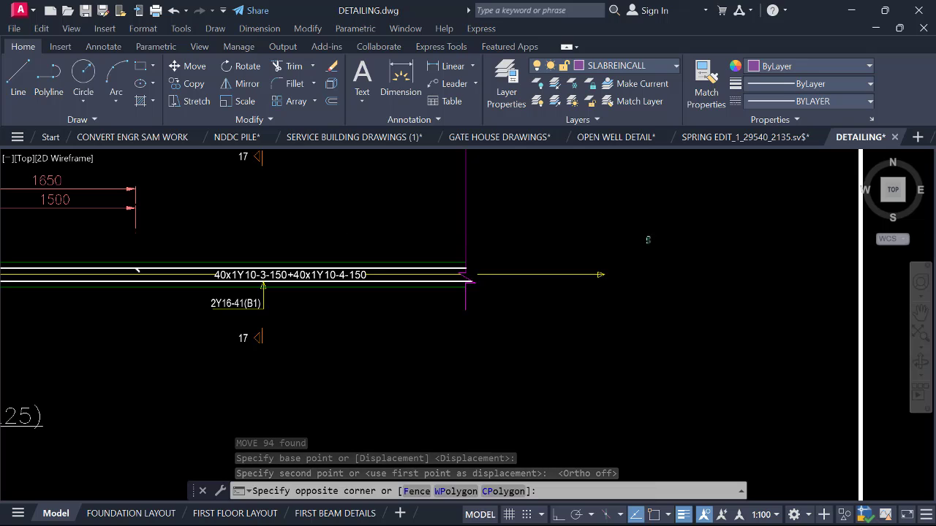
{"action": "left_click", "coordinate": [552, 301]}
{"action": "type", "text": "m"}
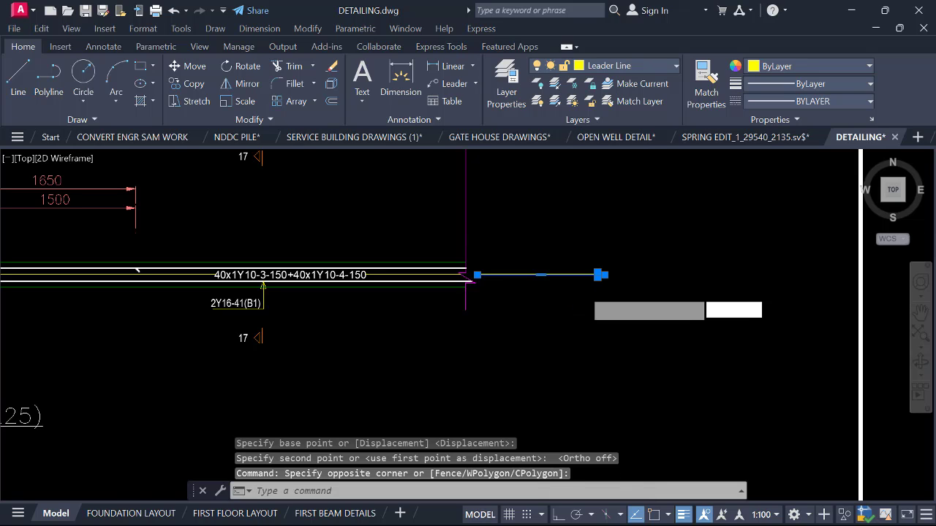
{"action": "key", "text": "Return"}
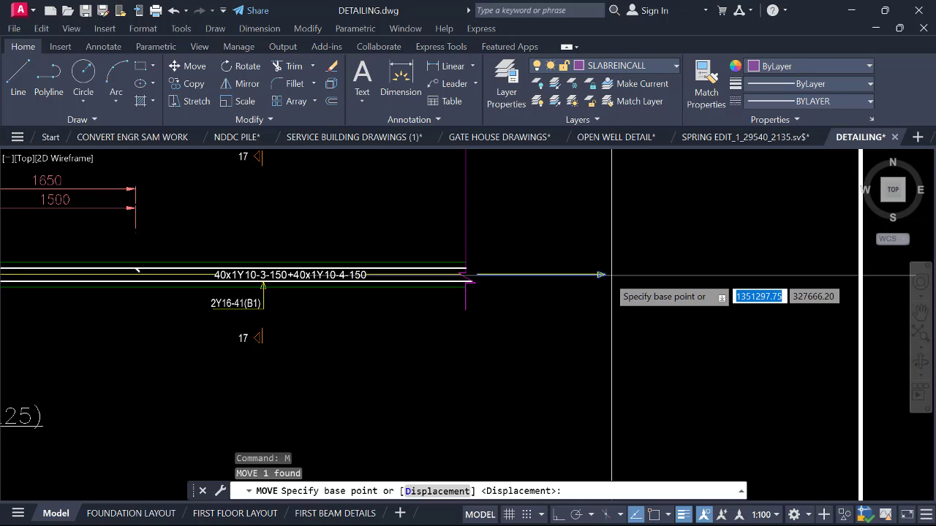
{"action": "left_click", "coordinate": [605, 274]}
{"action": "scroll", "coordinate": [660, 227], "scroll_direction": "down", "scroll_amount": 2}
{"action": "scroll", "coordinate": [622, 234], "scroll_direction": "down", "scroll_amount": 2}
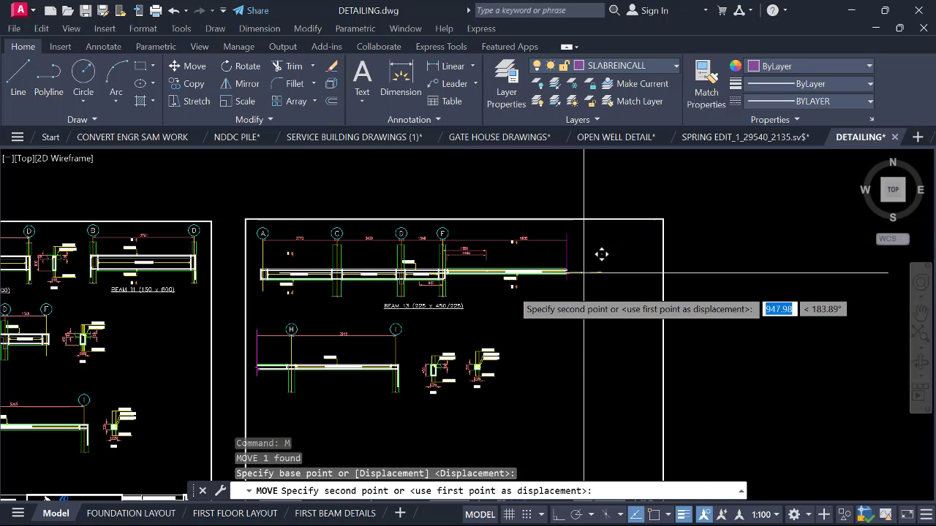
{"action": "scroll", "coordinate": [307, 351], "scroll_direction": "up", "scroll_amount": 5}
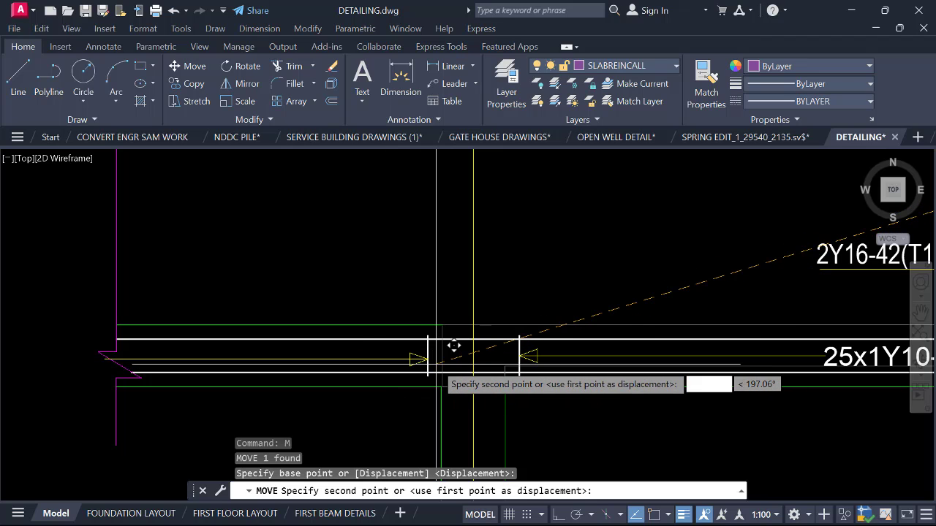
{"action": "left_click", "coordinate": [436, 361]}
Copy the Beam 13 title and place the copy beneath the grid H–I part.
{"action": "scroll", "coordinate": [386, 329], "scroll_direction": "down", "scroll_amount": 10}
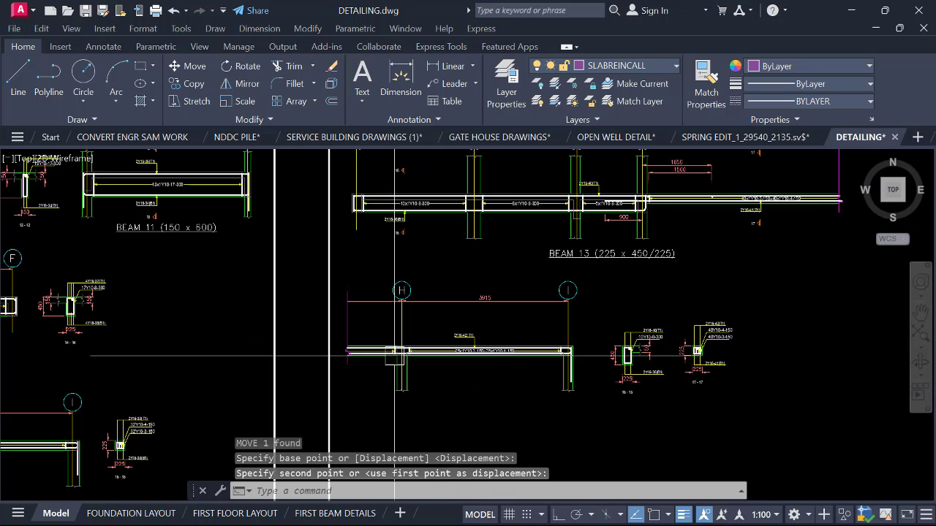
{"action": "scroll", "coordinate": [463, 313], "scroll_direction": "up", "scroll_amount": 4}
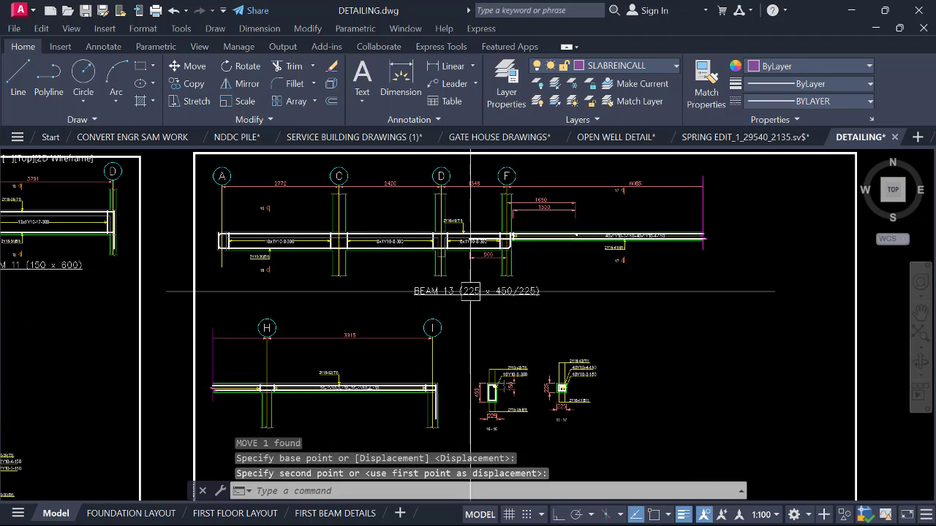
{"action": "left_click", "coordinate": [459, 294]}
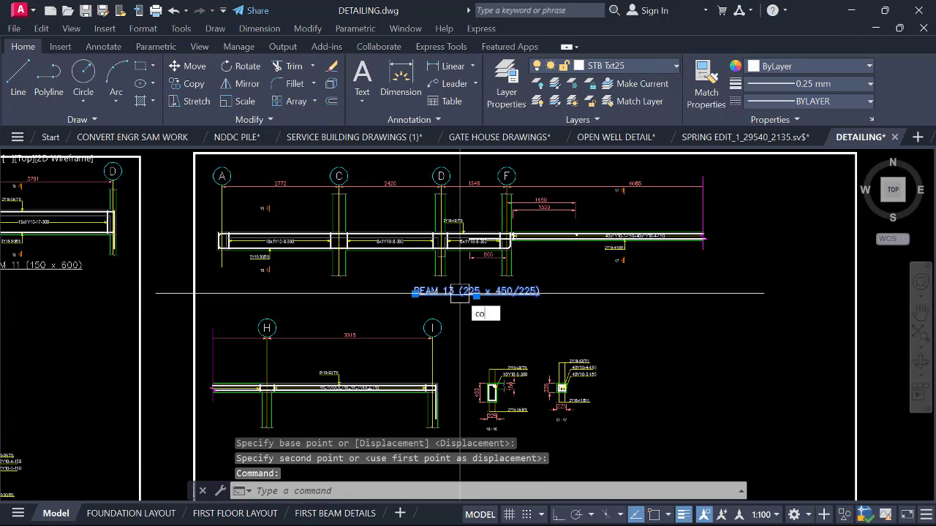
{"action": "key", "text": "space"}
{"action": "left_click", "coordinate": [455, 291]}
{"action": "scroll", "coordinate": [467, 253], "scroll_direction": "down", "scroll_amount": 2}
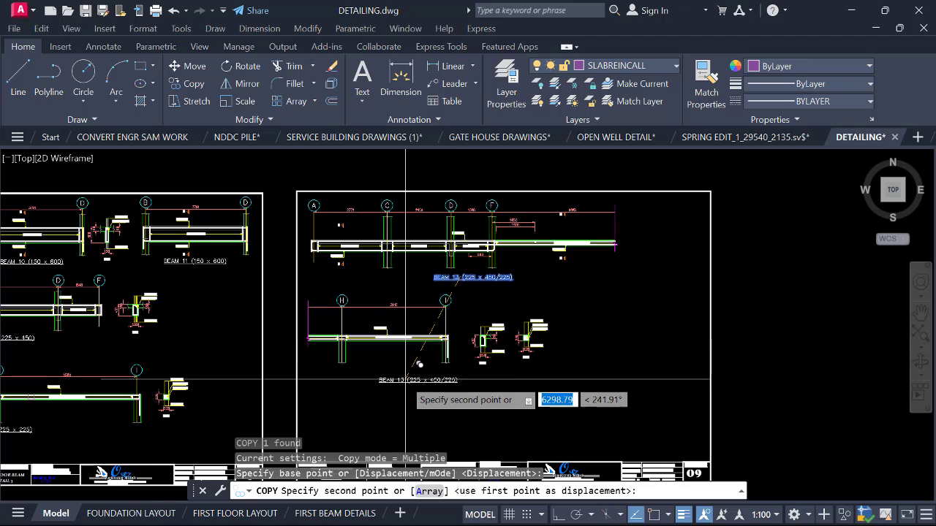
{"action": "scroll", "coordinate": [406, 380], "scroll_direction": "up", "scroll_amount": 4}
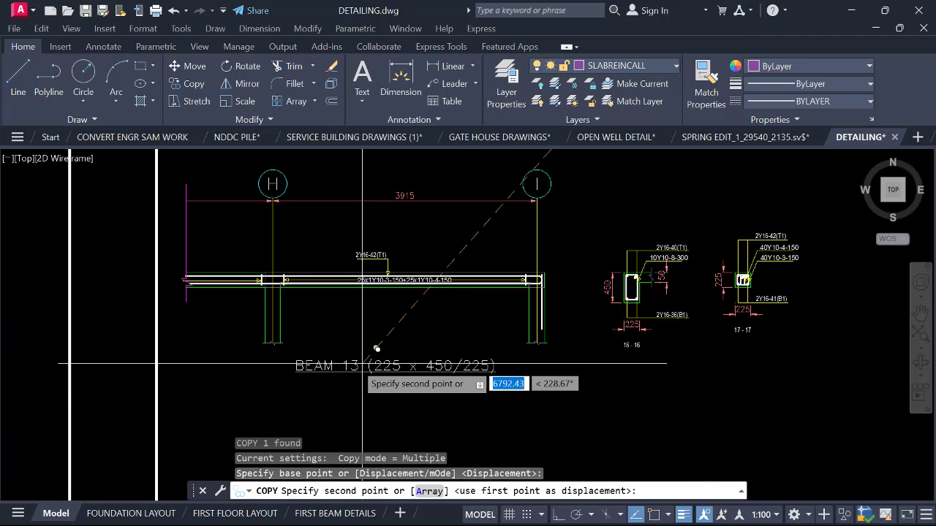
{"action": "left_click", "coordinate": [459, 362]}
{"action": "key", "text": "Escape"}
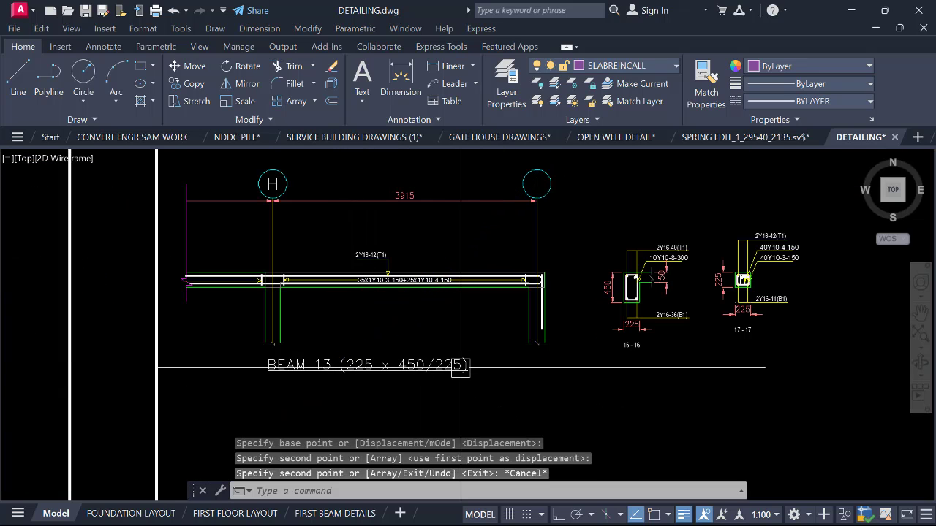
Append the word CONTINUE to the copied Beam 13 title under the grid H–I part.
{"action": "scroll", "coordinate": [456, 362], "scroll_direction": "up", "scroll_amount": 4}
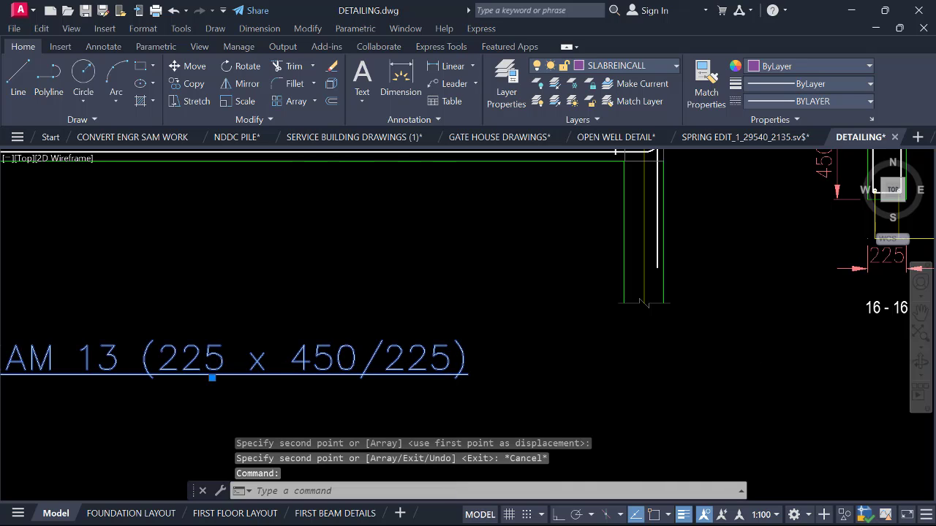
{"action": "double_click", "coordinate": [465, 369]}
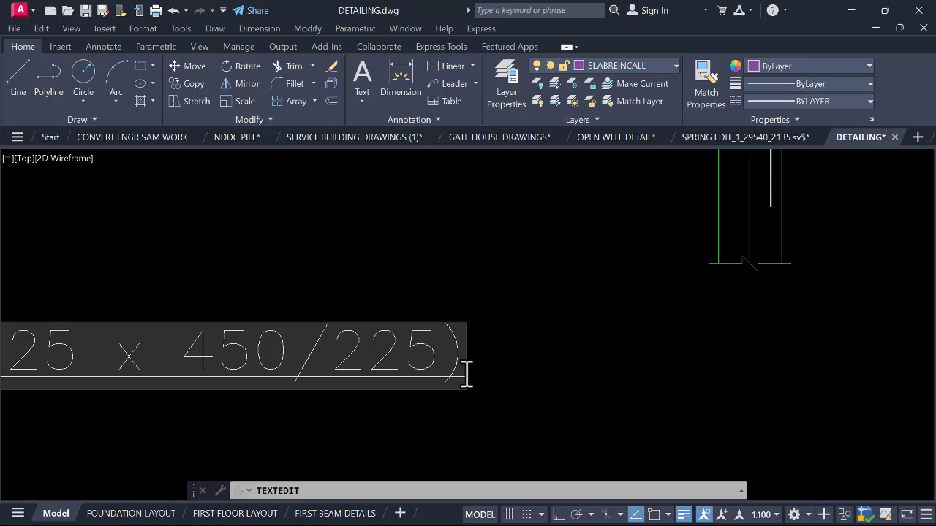
{"action": "type", "text": "X"}
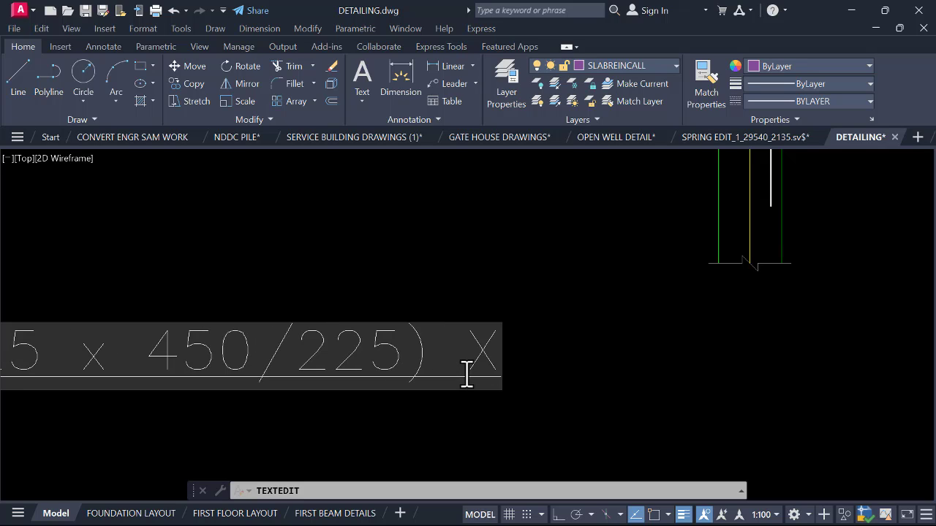
{"action": "key", "text": "BackSpace"}
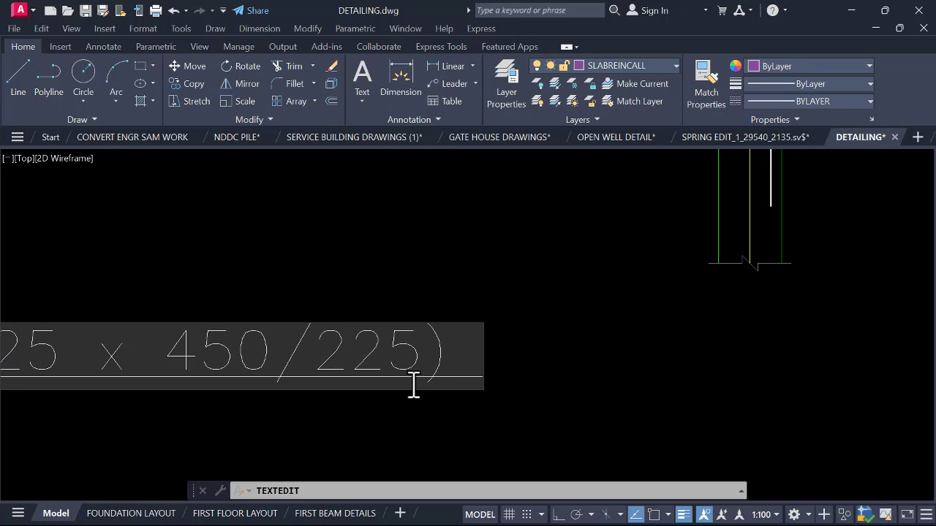
{"action": "type", "text": "CONT"}
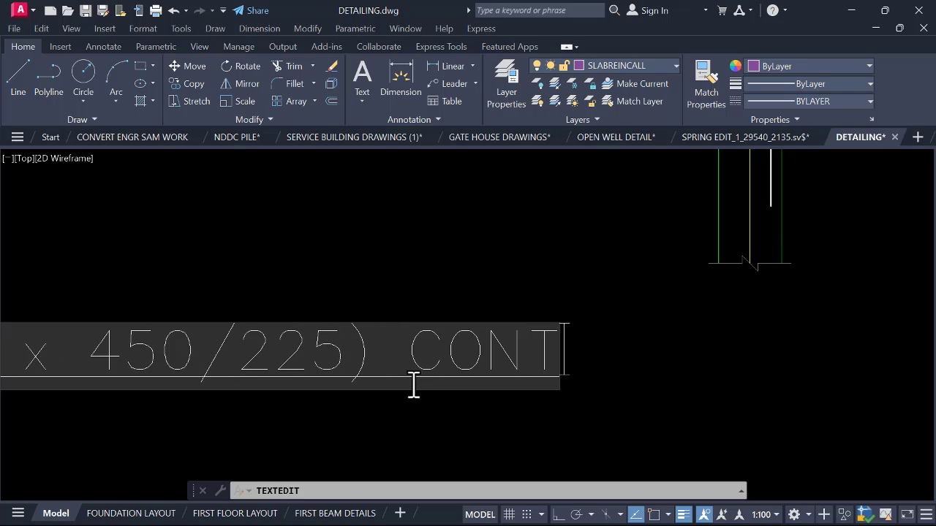
{"action": "type", "text": "INUE"}
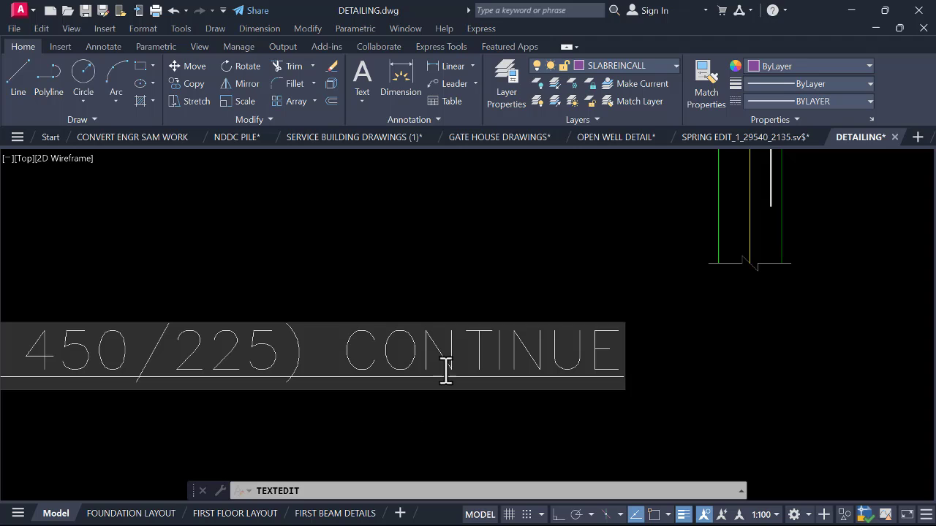
{"action": "key", "text": "Return"}
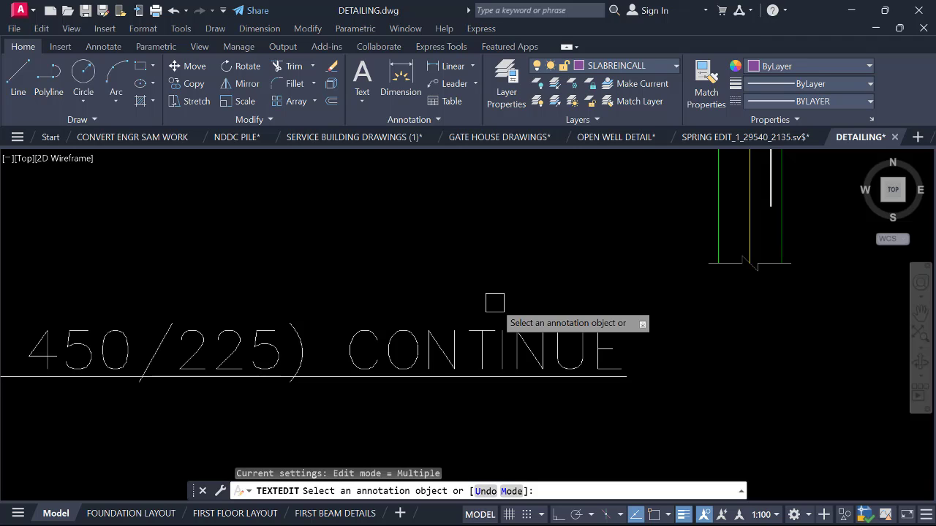
{"action": "scroll", "coordinate": [511, 300], "scroll_direction": "down", "scroll_amount": 6}
{"action": "key", "text": "Escape"}
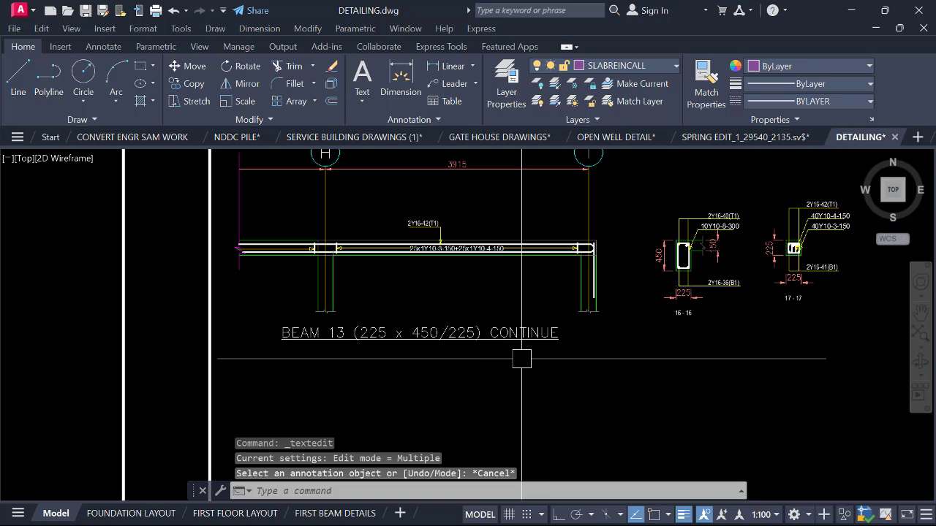
Move the Beam 13 title under the grid A–F part slightly towards grid C.
{"action": "scroll", "coordinate": [461, 361], "scroll_direction": "down", "scroll_amount": 4}
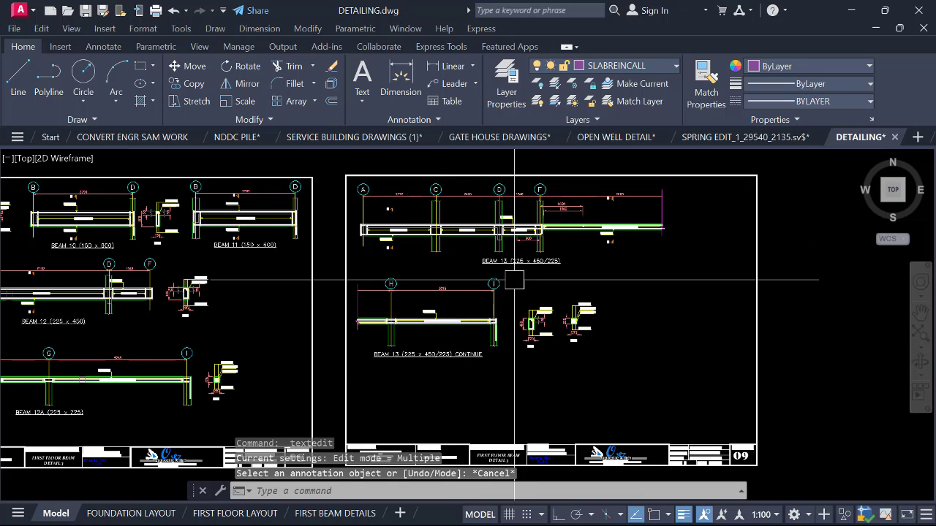
{"action": "scroll", "coordinate": [514, 280], "scroll_direction": "up", "scroll_amount": 4}
{"action": "left_click", "coordinate": [435, 251]}
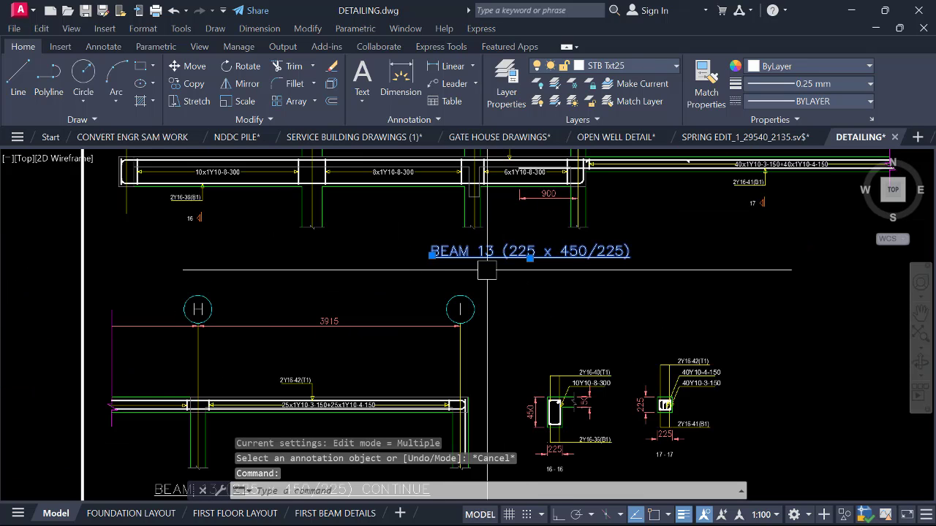
{"action": "type", "text": "m"}
{"action": "key", "text": "Return"}
{"action": "left_click", "coordinate": [547, 270]}
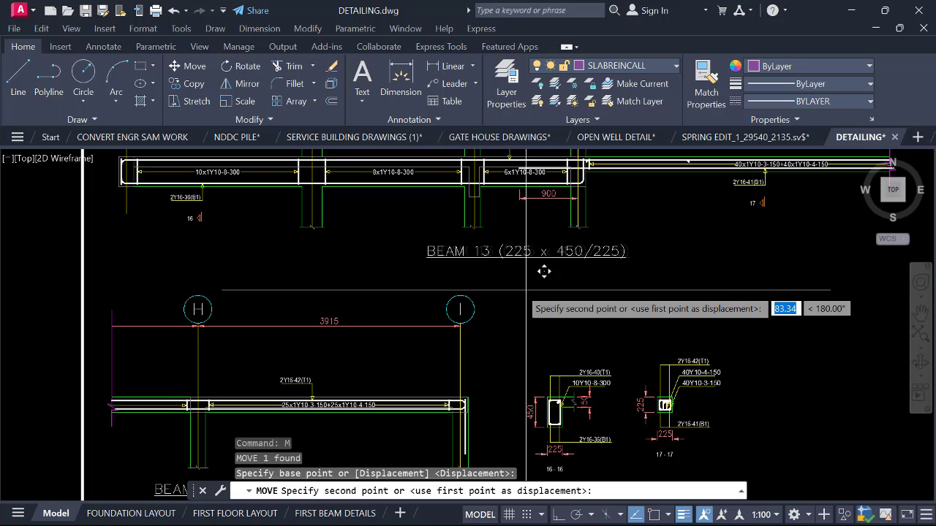
{"action": "scroll", "coordinate": [544, 272], "scroll_direction": "down", "scroll_amount": 6}
{"action": "left_click", "coordinate": [486, 236]}
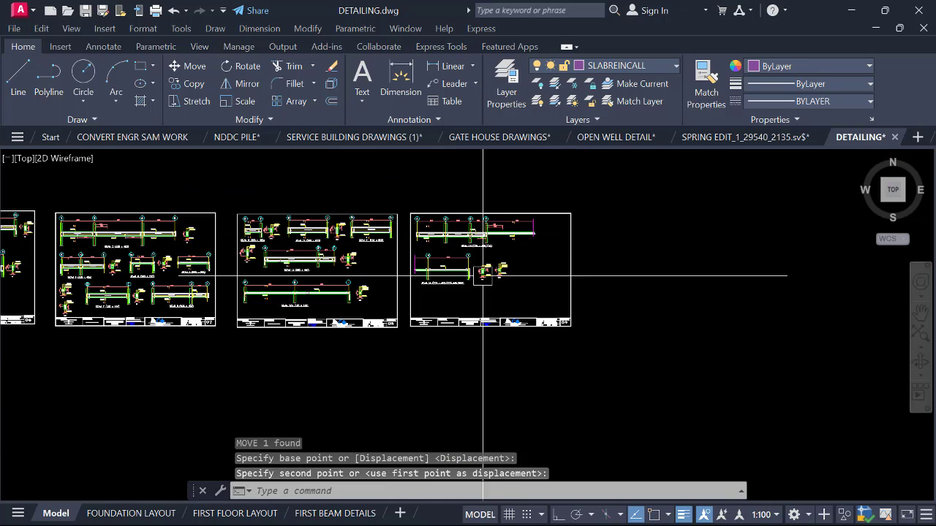
{"action": "scroll", "coordinate": [499, 239], "scroll_direction": "up", "scroll_amount": 6}
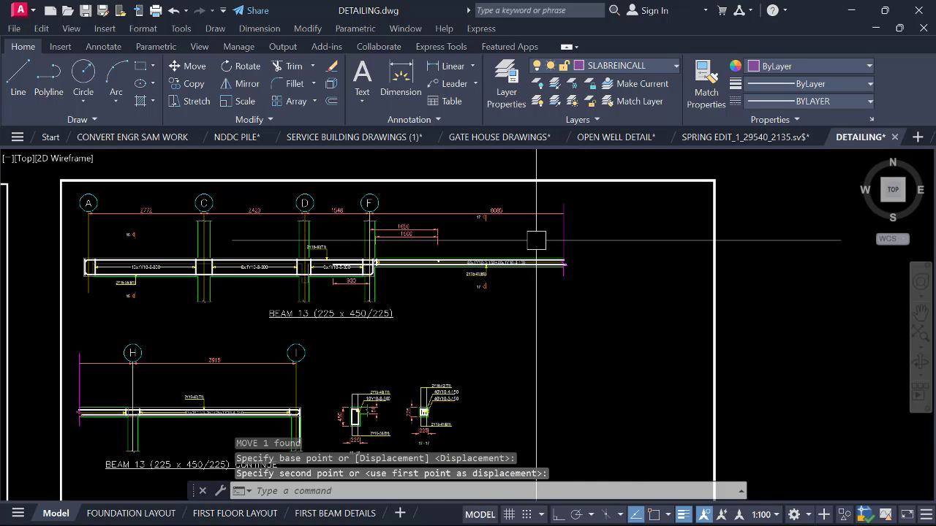
Examine both Beam 13 parts on sheet 09, including their break lines, titles, sections and fit within the frame.
{"action": "scroll", "coordinate": [541, 238], "scroll_direction": "down", "scroll_amount": 2}
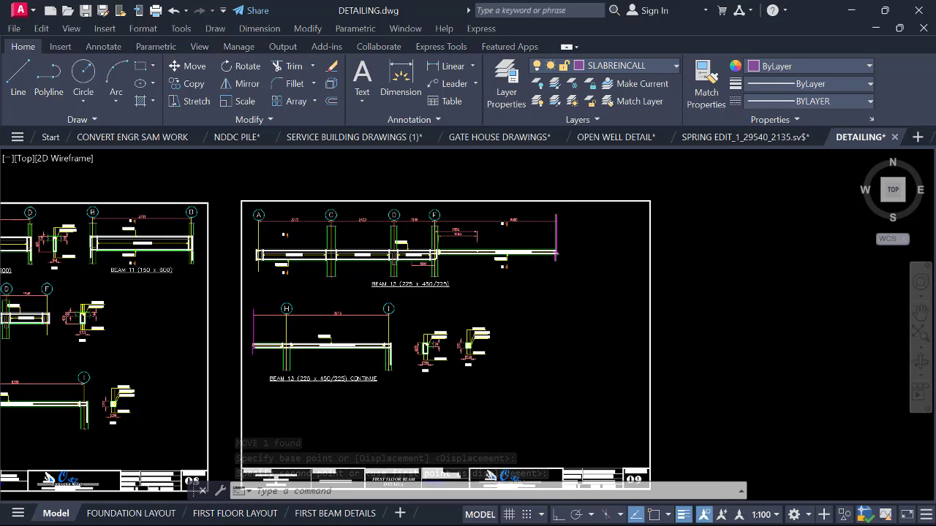
{"action": "scroll", "coordinate": [558, 253], "scroll_direction": "up", "scroll_amount": 4}
{"action": "scroll", "coordinate": [549, 245], "scroll_direction": "down", "scroll_amount": 6}
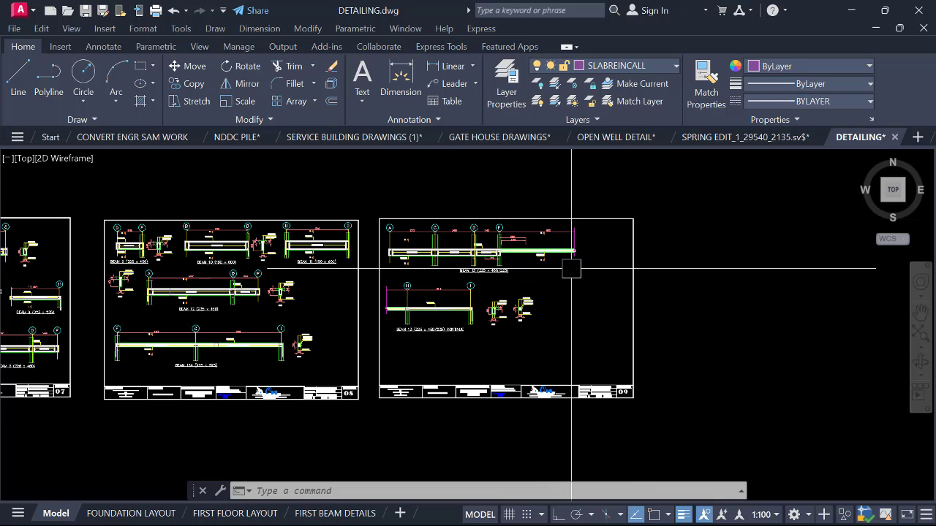
{"action": "scroll", "coordinate": [554, 377], "scroll_direction": "up", "scroll_amount": 2}
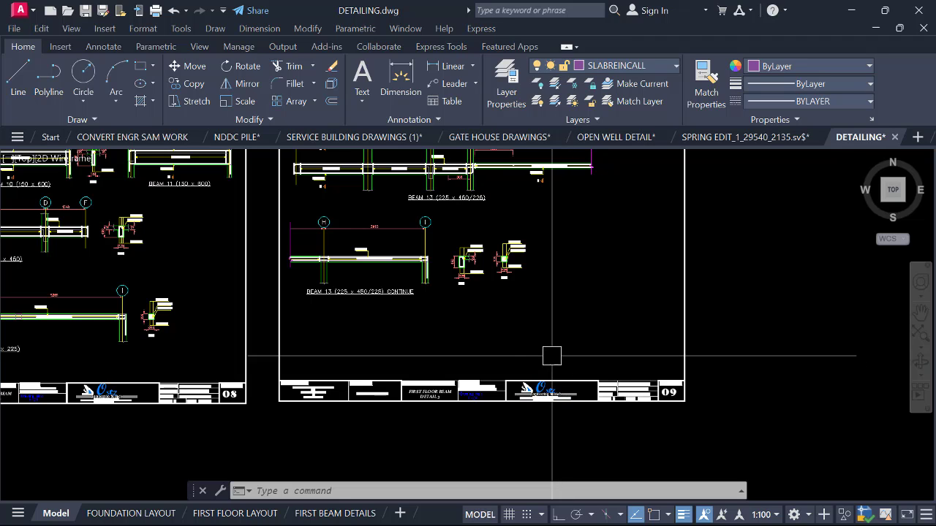
{"action": "scroll", "coordinate": [332, 239], "scroll_direction": "up", "scroll_amount": 2}
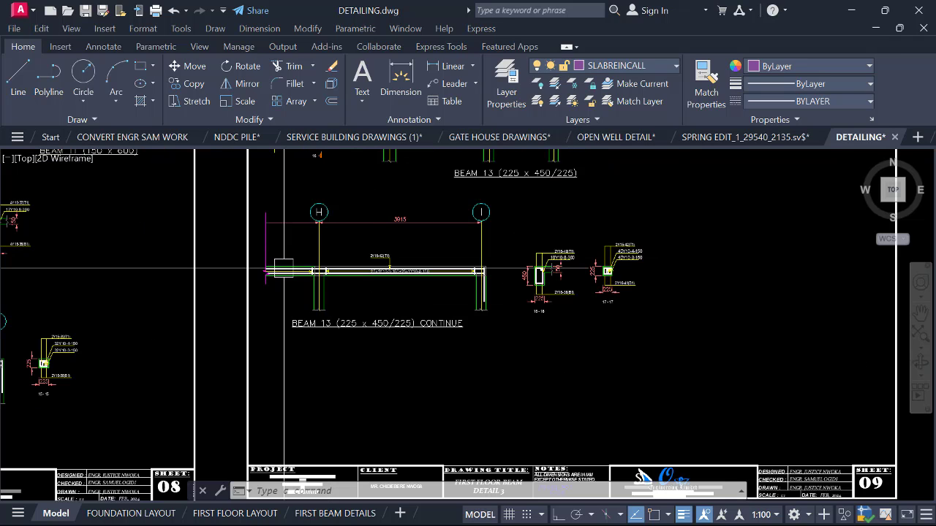
{"action": "scroll", "coordinate": [284, 269], "scroll_direction": "up", "scroll_amount": 5}
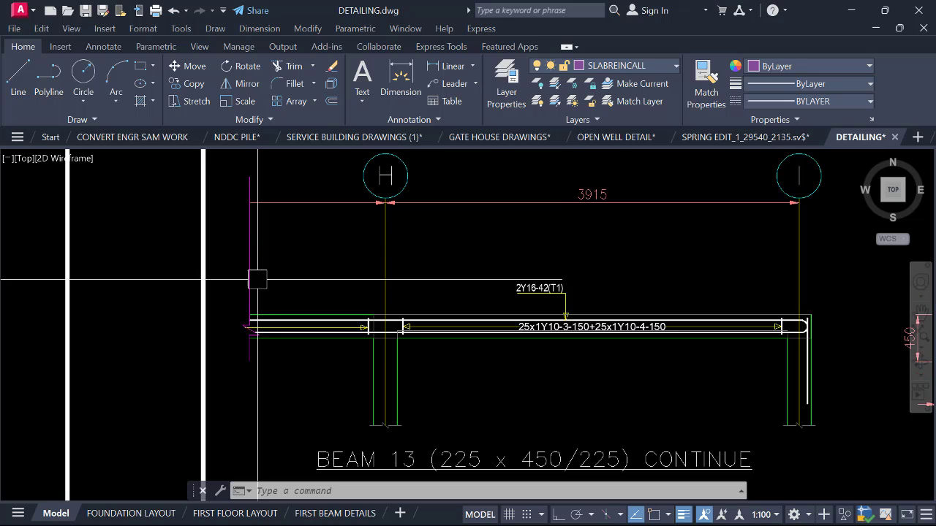
{"action": "scroll", "coordinate": [253, 358], "scroll_direction": "down", "scroll_amount": 8}
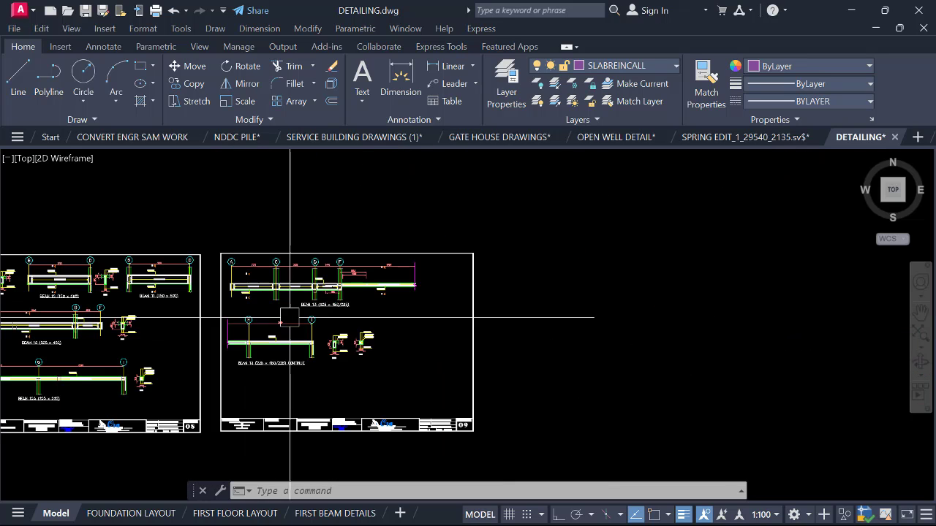
{"action": "scroll", "coordinate": [285, 296], "scroll_direction": "up", "scroll_amount": 4}
{"action": "scroll", "coordinate": [605, 275], "scroll_direction": "up", "scroll_amount": 7}
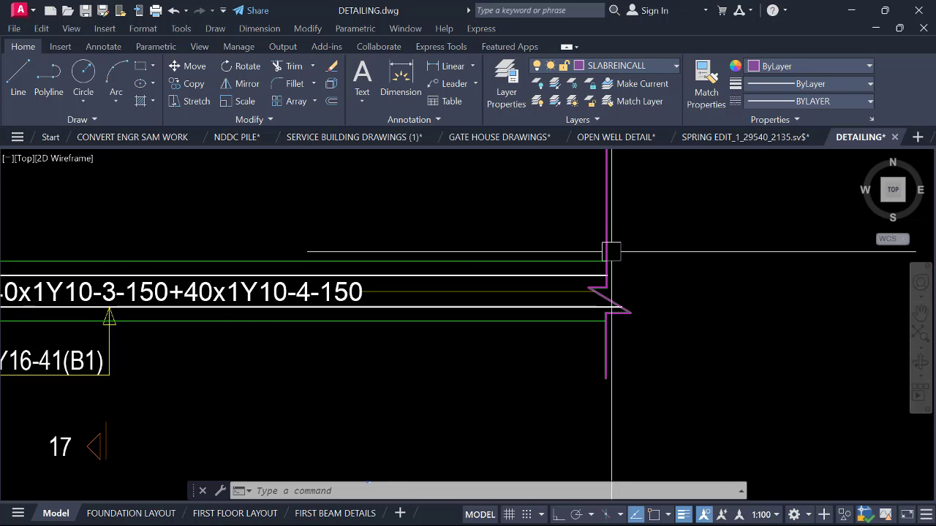
{"action": "scroll", "coordinate": [611, 251], "scroll_direction": "down", "scroll_amount": 7}
{"action": "scroll", "coordinate": [362, 322], "scroll_direction": "up", "scroll_amount": 4}
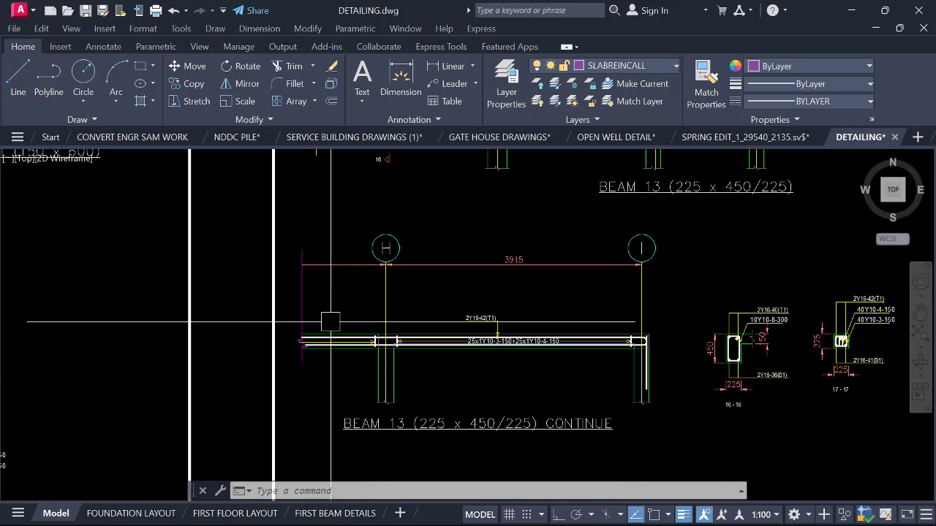
{"action": "scroll", "coordinate": [330, 317], "scroll_direction": "down", "scroll_amount": 4}
{"action": "scroll", "coordinate": [308, 295], "scroll_direction": "up", "scroll_amount": 2}
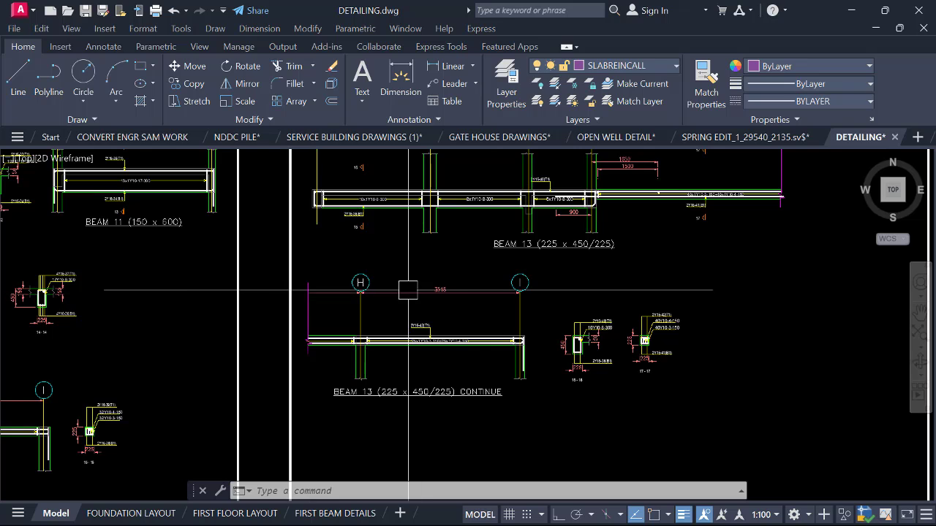
{"action": "scroll", "coordinate": [408, 289], "scroll_direction": "down", "scroll_amount": 4}
{"action": "middle_click_drag", "start_coordinate": [733, 271], "coordinate": [618, 271]}
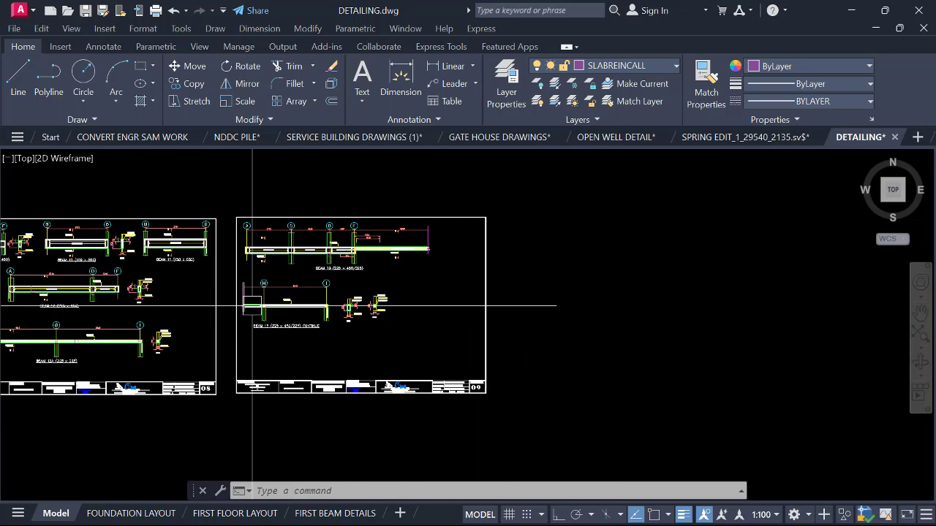
{"action": "scroll", "coordinate": [253, 306], "scroll_direction": "up", "scroll_amount": 4}
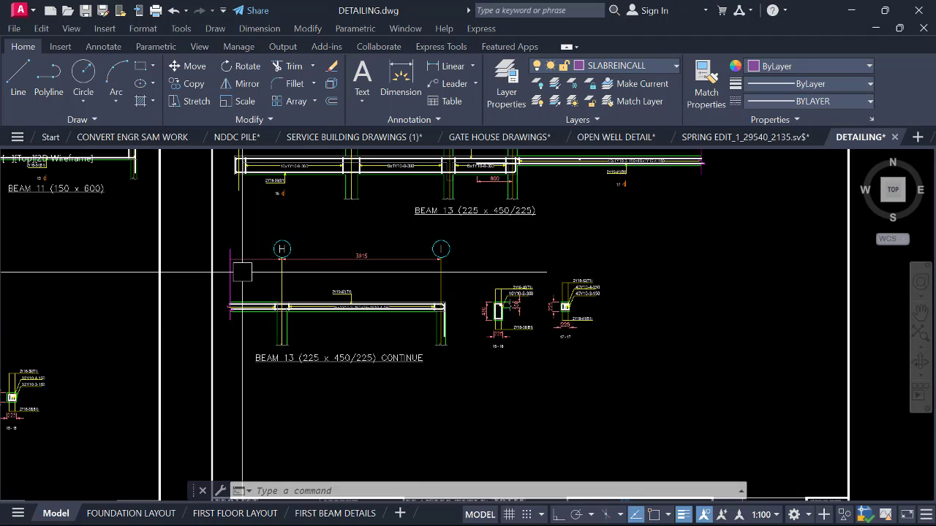
{"action": "scroll", "coordinate": [322, 281], "scroll_direction": "down", "scroll_amount": 2}
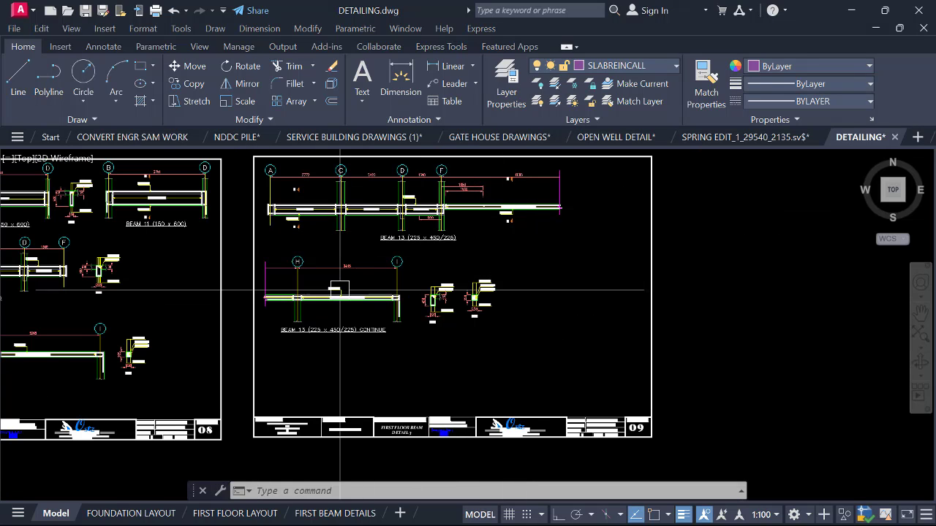
{"action": "scroll", "coordinate": [318, 305], "scroll_direction": "up", "scroll_amount": 2}
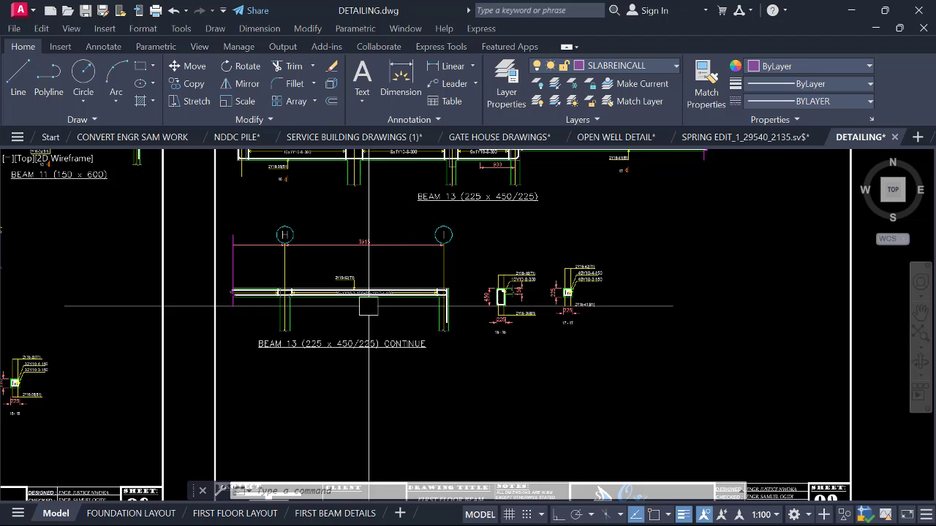
{"action": "scroll", "coordinate": [369, 306], "scroll_direction": "down", "scroll_amount": 6}
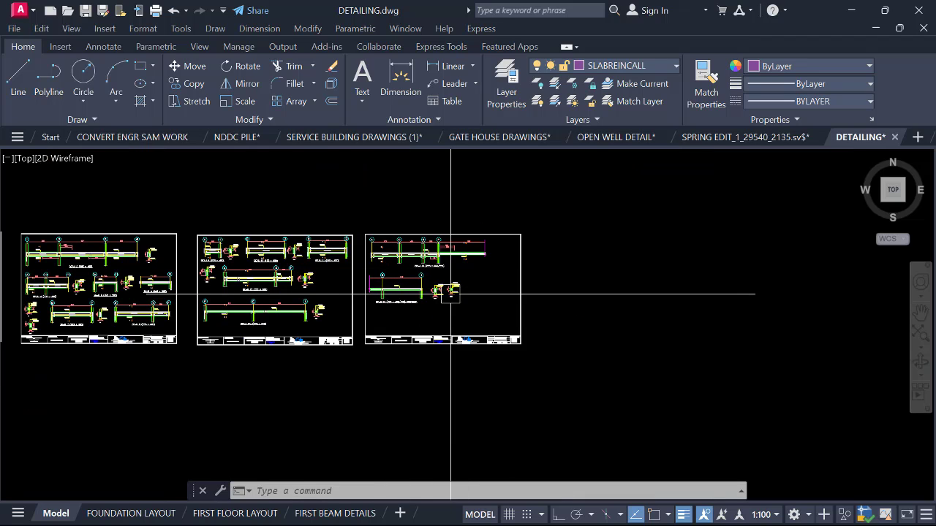
Locate the unframed roof beam and column layout and the existing roof beam layout sheet in the reference drawing set.
{"action": "scroll", "coordinate": [451, 294], "scroll_direction": "down", "scroll_amount": 2}
{"action": "scroll", "coordinate": [473, 245], "scroll_direction": "down", "scroll_amount": 6}
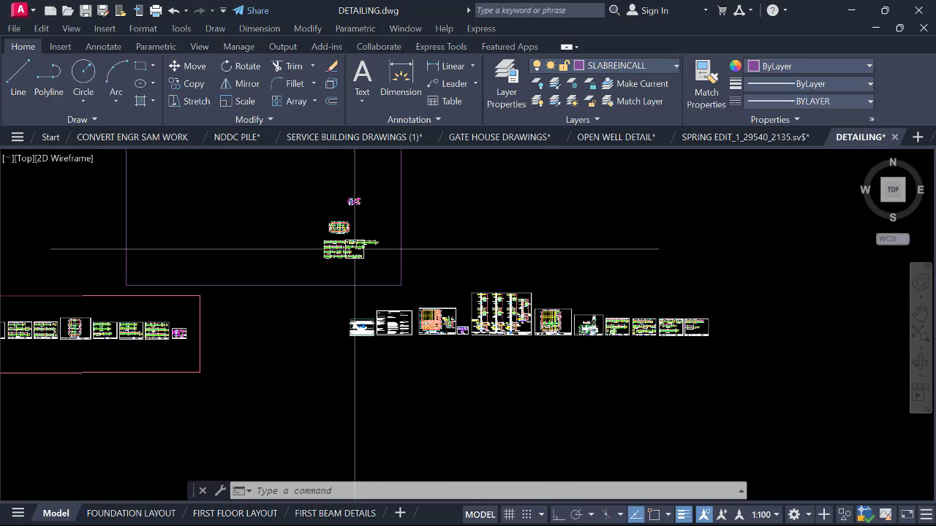
{"action": "middle_click_drag", "start_coordinate": [355, 250], "coordinate": [625, 231]}
{"action": "scroll", "coordinate": [602, 212], "scroll_direction": "up", "scroll_amount": 8}
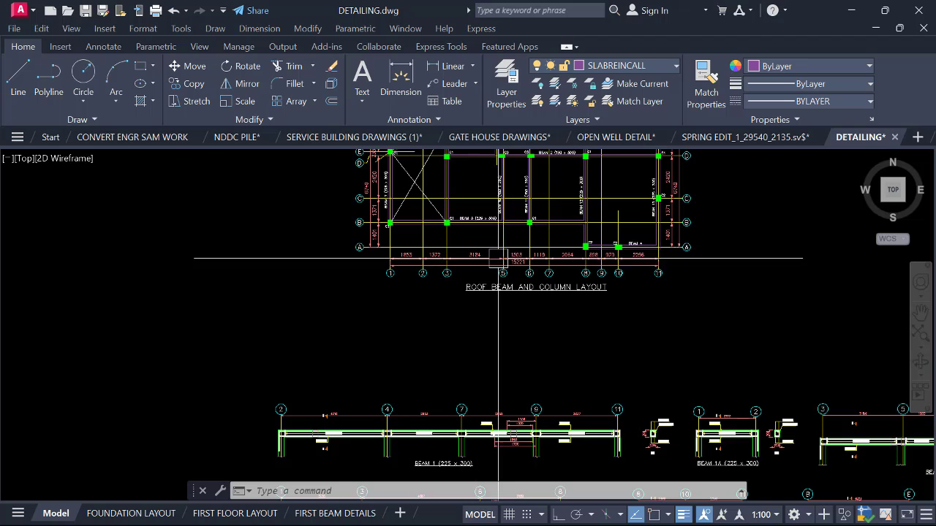
{"action": "scroll", "coordinate": [498, 258], "scroll_direction": "up", "scroll_amount": 4}
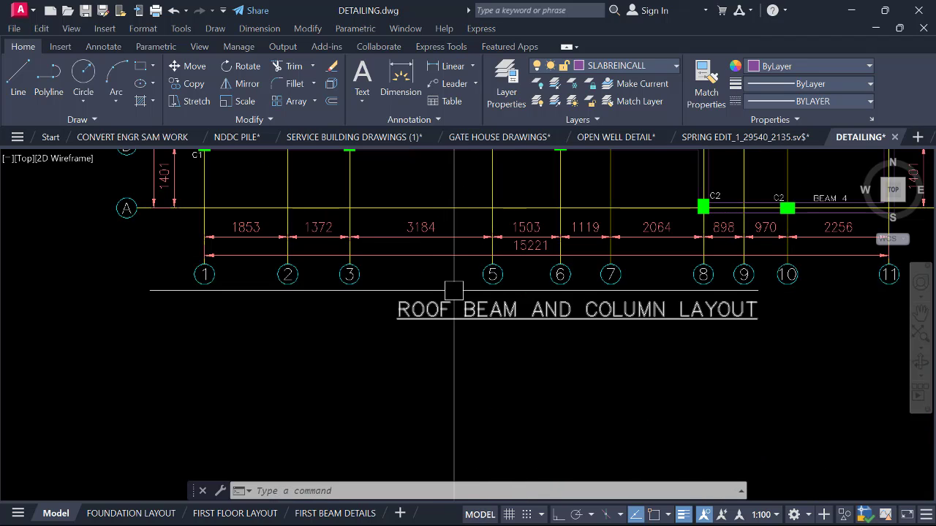
{"action": "scroll", "coordinate": [483, 278], "scroll_direction": "down", "scroll_amount": 10}
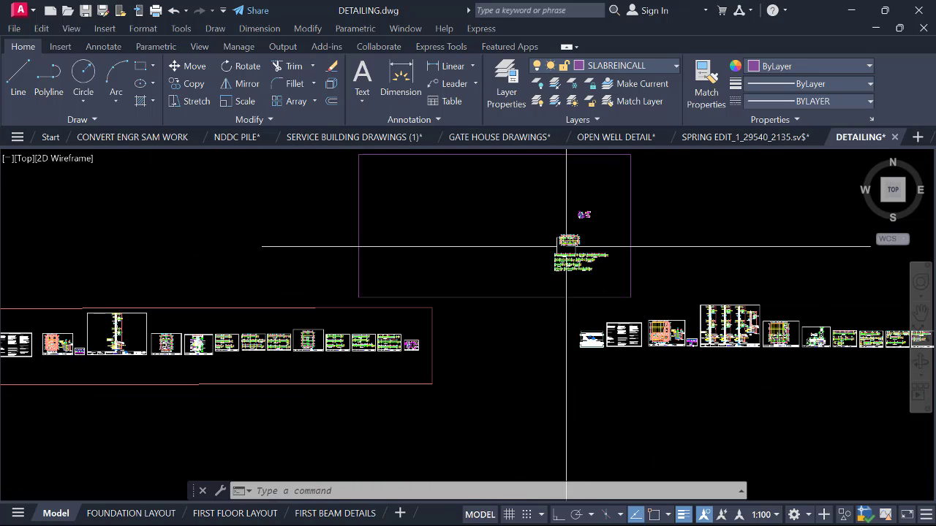
{"action": "middle_click_drag", "start_coordinate": [386, 326], "coordinate": [435, 309]}
{"action": "scroll", "coordinate": [434, 310], "scroll_direction": "up", "scroll_amount": 10}
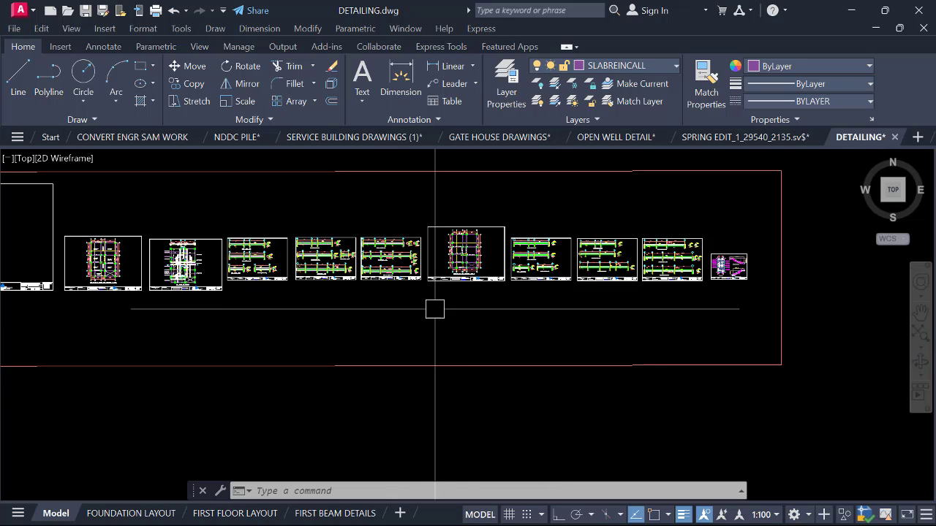
{"action": "scroll", "coordinate": [541, 290], "scroll_direction": "up", "scroll_amount": 2}
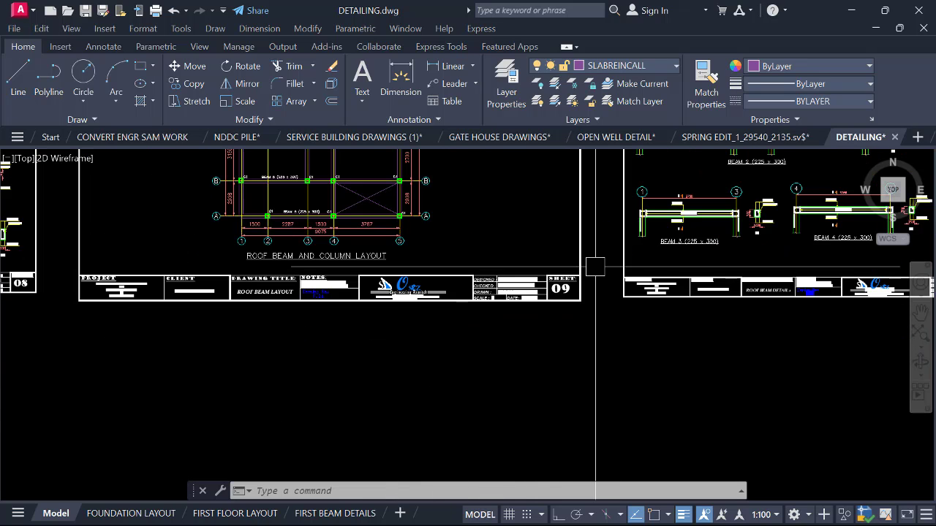
Copy the frame and title block of the reference roof beam layout sheet to the empty space beside First Floor Beam Detail 3.
{"action": "left_click", "coordinate": [595, 267]}
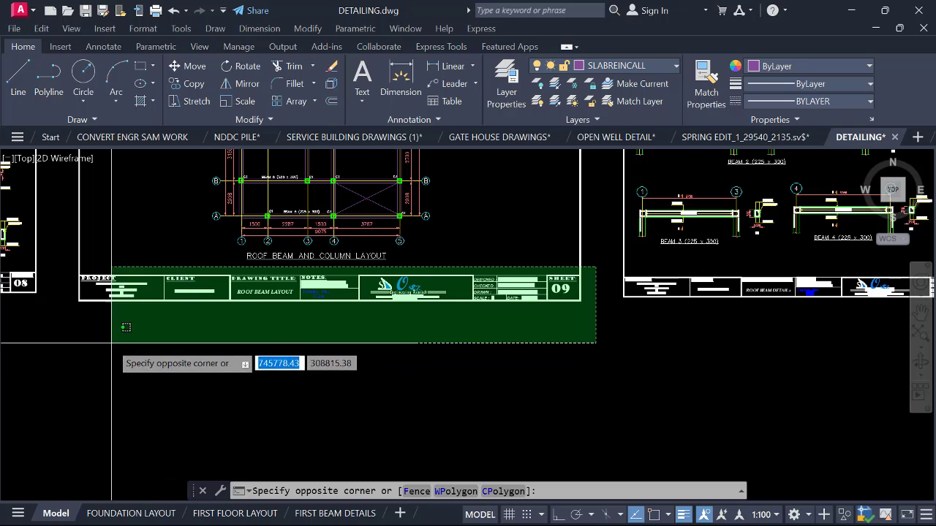
{"action": "left_click", "coordinate": [66, 344]}
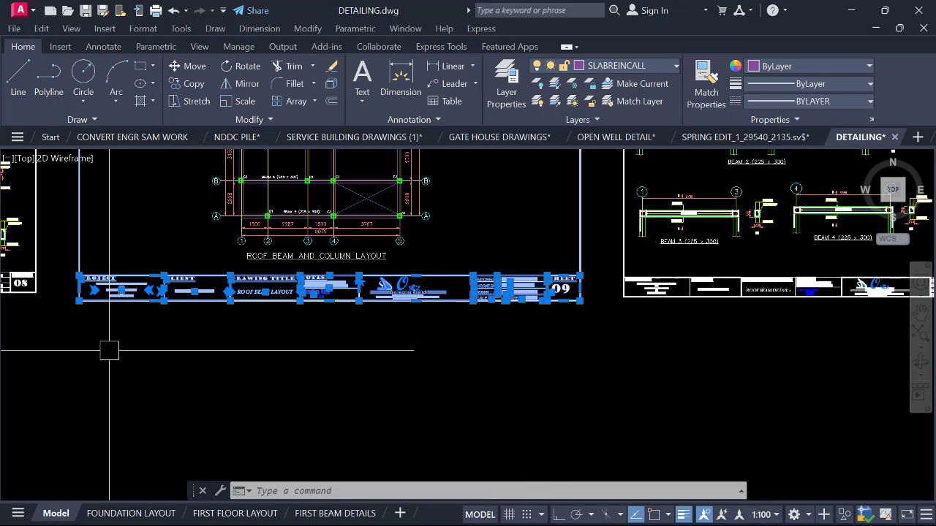
{"action": "type", "text": "co"}
{"action": "key", "text": "Return"}
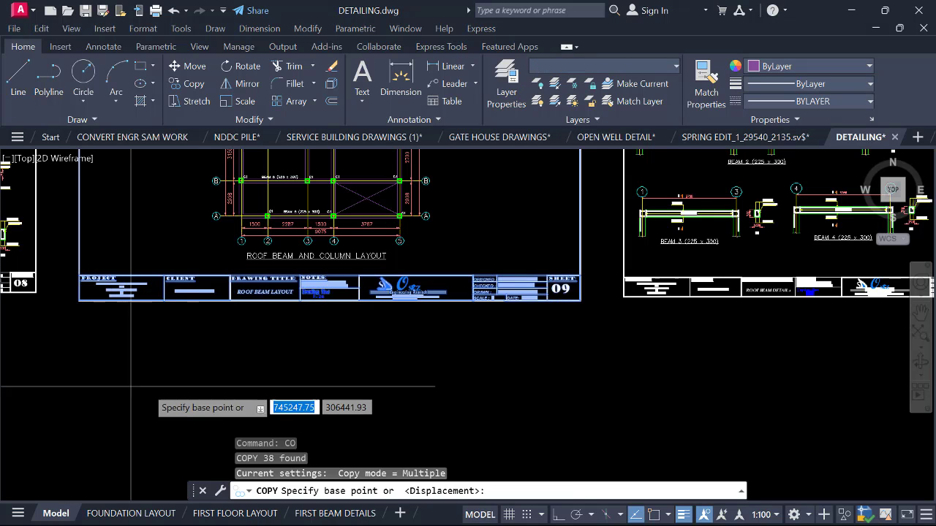
{"action": "scroll", "coordinate": [212, 391], "scroll_direction": "down", "scroll_amount": 3}
{"action": "left_click", "coordinate": [228, 303]}
{"action": "scroll", "coordinate": [228, 303], "scroll_direction": "down", "scroll_amount": 5}
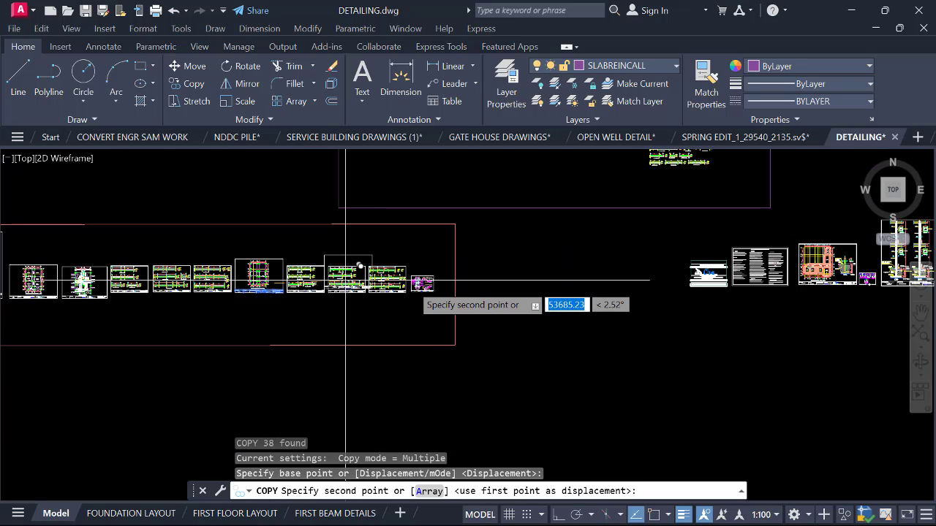
{"action": "scroll", "coordinate": [412, 285], "scroll_direction": "up", "scroll_amount": 6}
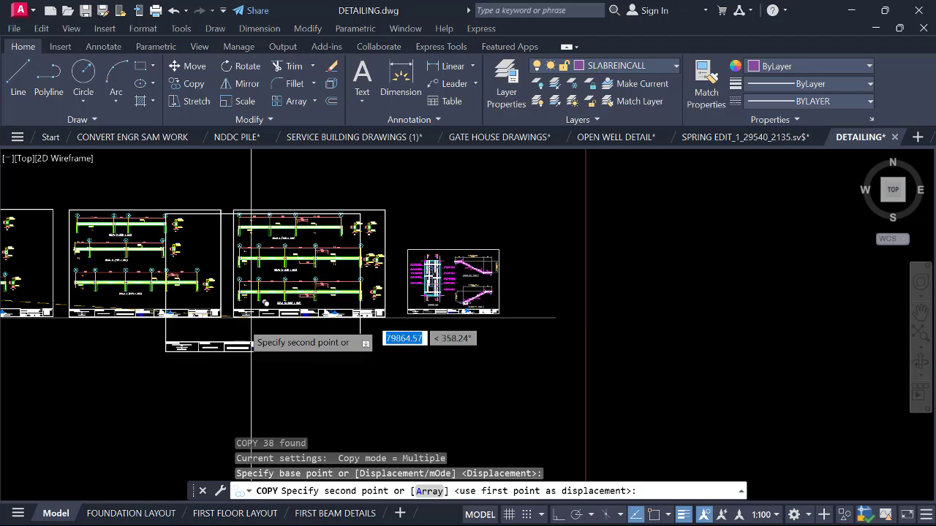
{"action": "scroll", "coordinate": [219, 321], "scroll_direction": "down", "scroll_amount": 5}
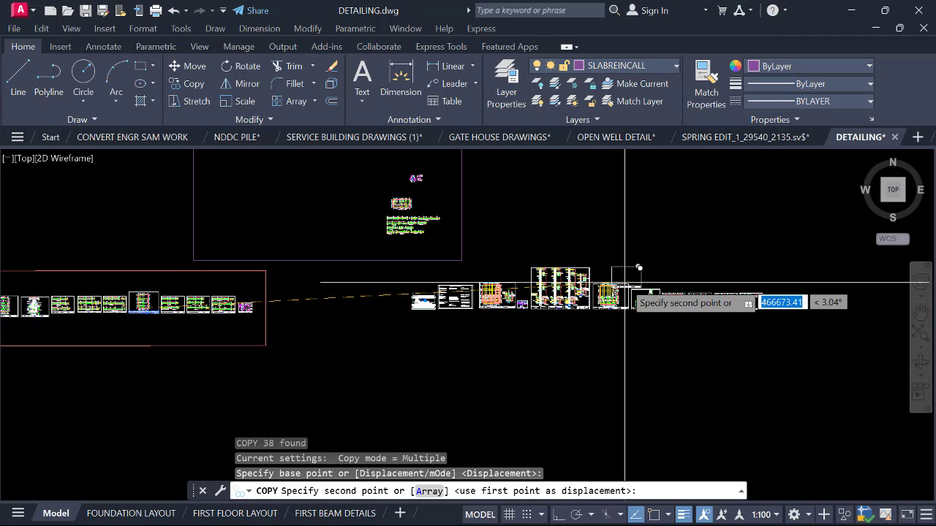
{"action": "scroll", "coordinate": [614, 309], "scroll_direction": "up", "scroll_amount": 5}
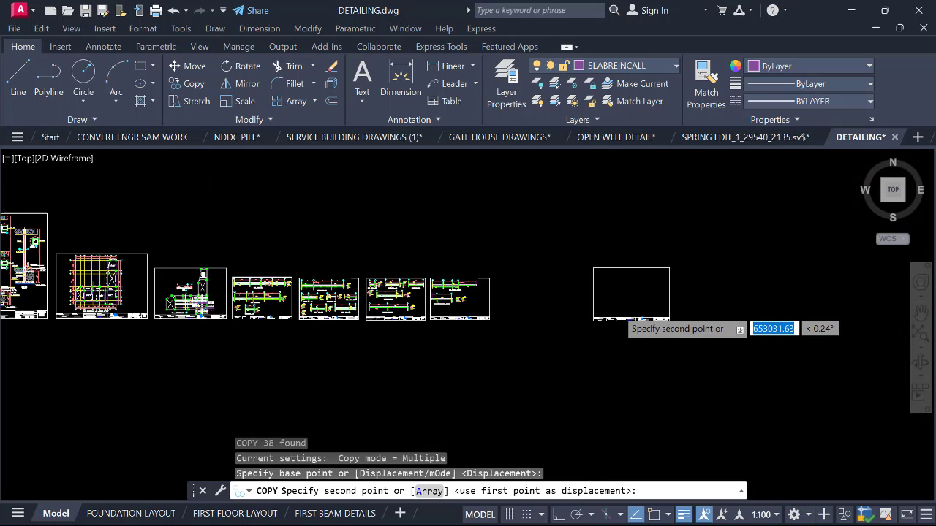
{"action": "scroll", "coordinate": [556, 314], "scroll_direction": "up", "scroll_amount": 2}
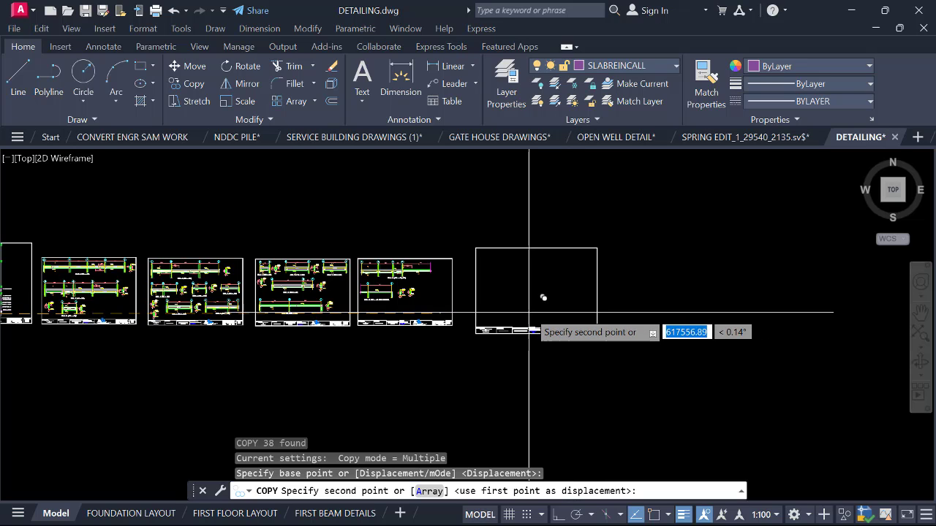
{"action": "scroll", "coordinate": [539, 294], "scroll_direction": "up", "scroll_amount": 2}
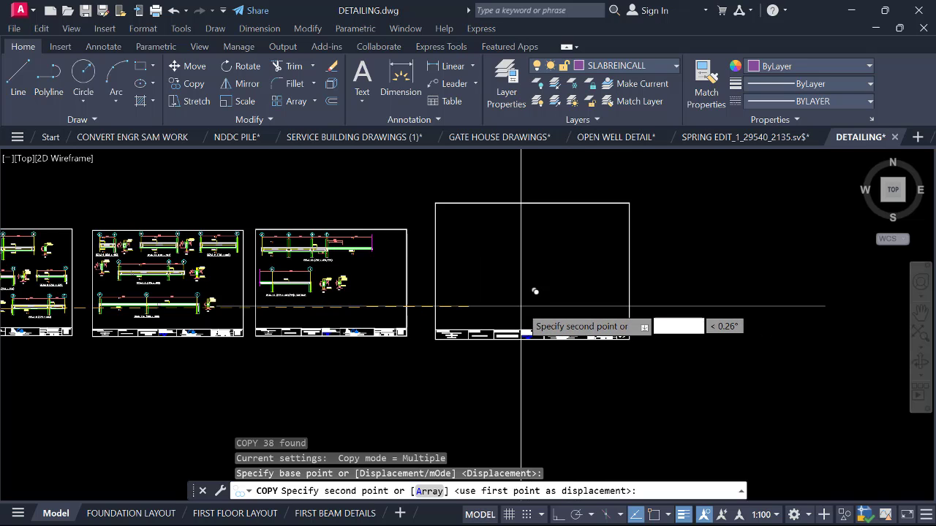
{"action": "scroll", "coordinate": [519, 306], "scroll_direction": "down", "scroll_amount": 4}
{"action": "key", "text": "Escape"}
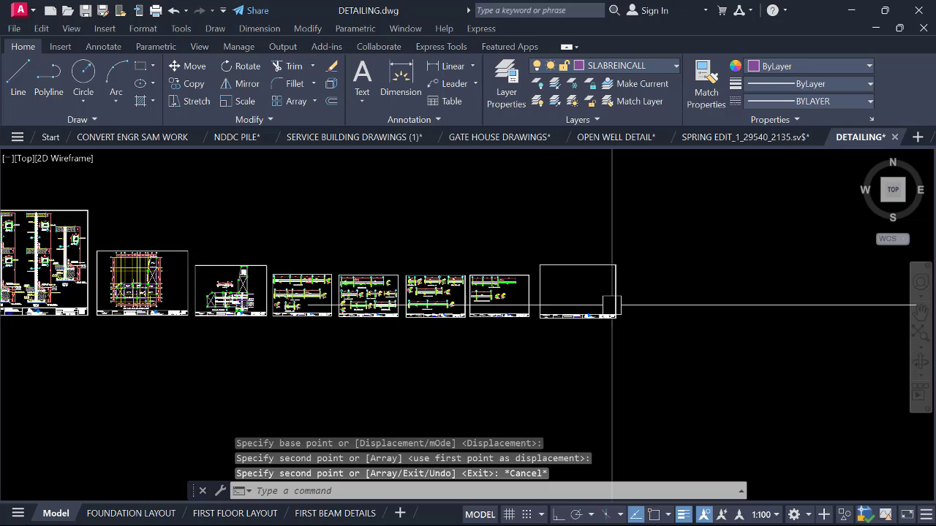
Copy the unframed roof beam and column layout from the reference drawings into the empty frame beside the First Floor Beam Detail 3 sheet.
{"action": "middle_click_drag", "start_coordinate": [355, 255], "coordinate": [682, 359]}
{"action": "scroll", "coordinate": [284, 240], "scroll_direction": "up", "scroll_amount": 6}
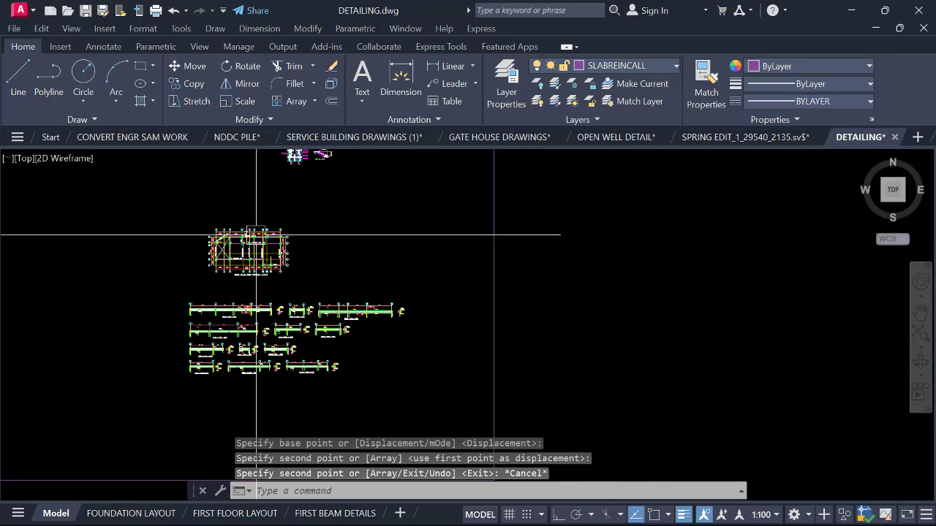
{"action": "left_click", "coordinate": [144, 193]}
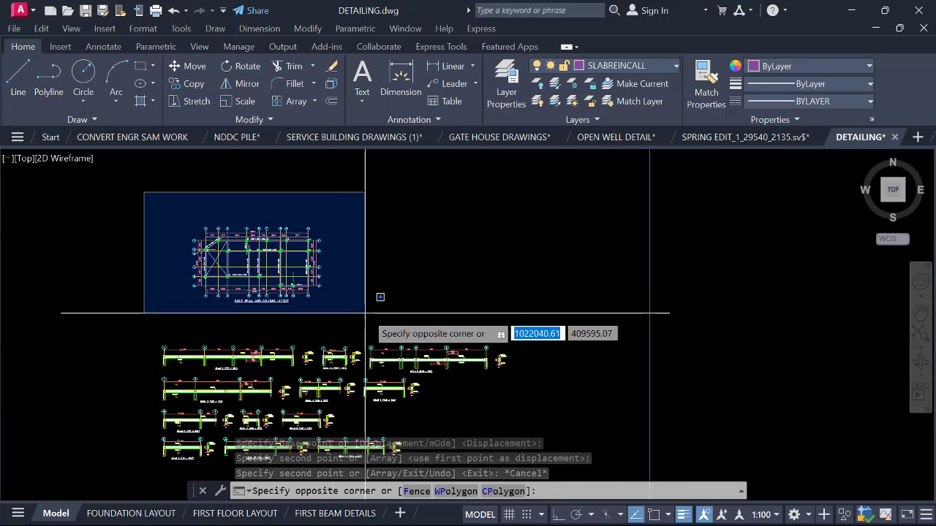
{"action": "left_click", "coordinate": [367, 316]}
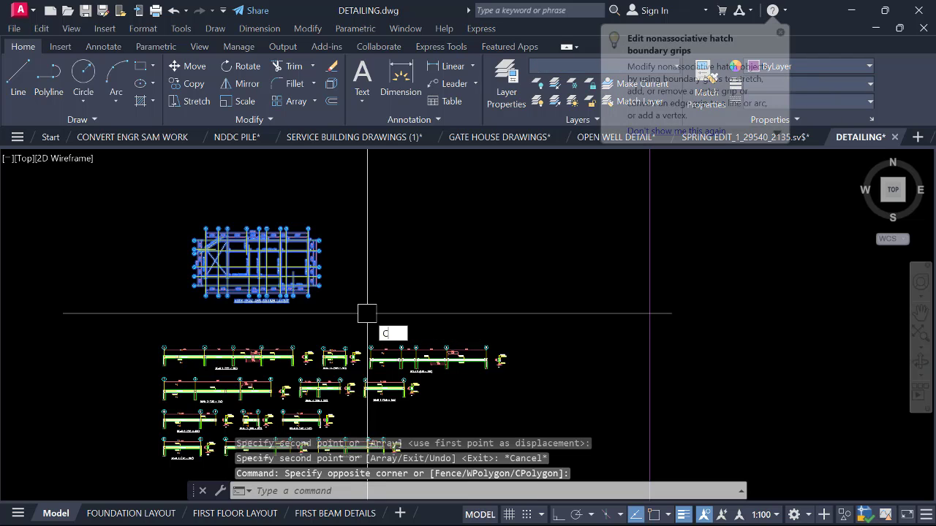
{"action": "key", "text": "space"}
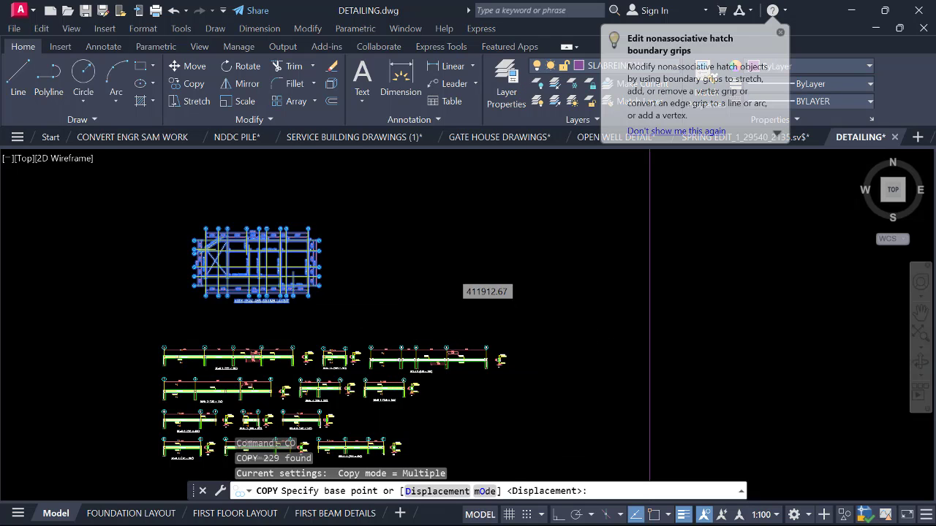
{"action": "left_click", "coordinate": [279, 271]}
{"action": "scroll", "coordinate": [203, 229], "scroll_direction": "down", "scroll_amount": 6}
{"action": "scroll", "coordinate": [205, 234], "scroll_direction": "down", "scroll_amount": 4}
{"action": "scroll", "coordinate": [439, 307], "scroll_direction": "up", "scroll_amount": 4}
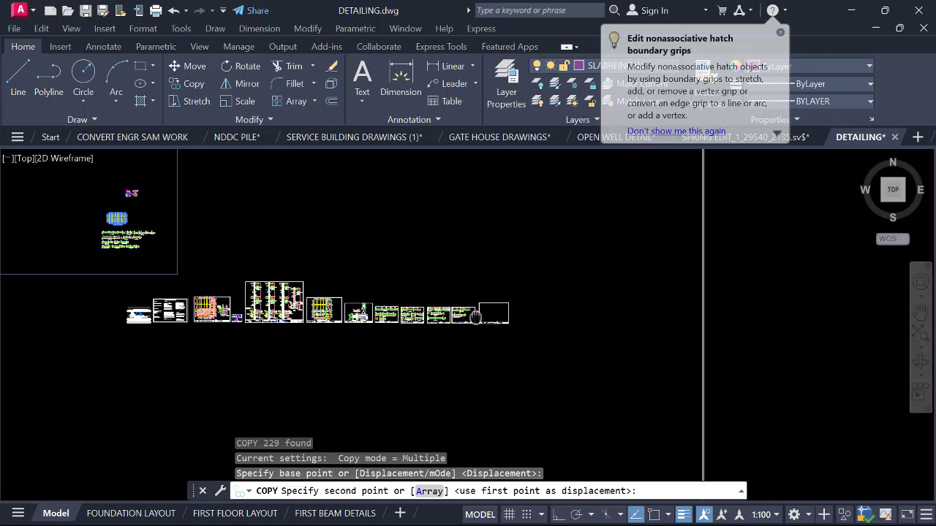
{"action": "scroll", "coordinate": [443, 313], "scroll_direction": "up", "scroll_amount": 5}
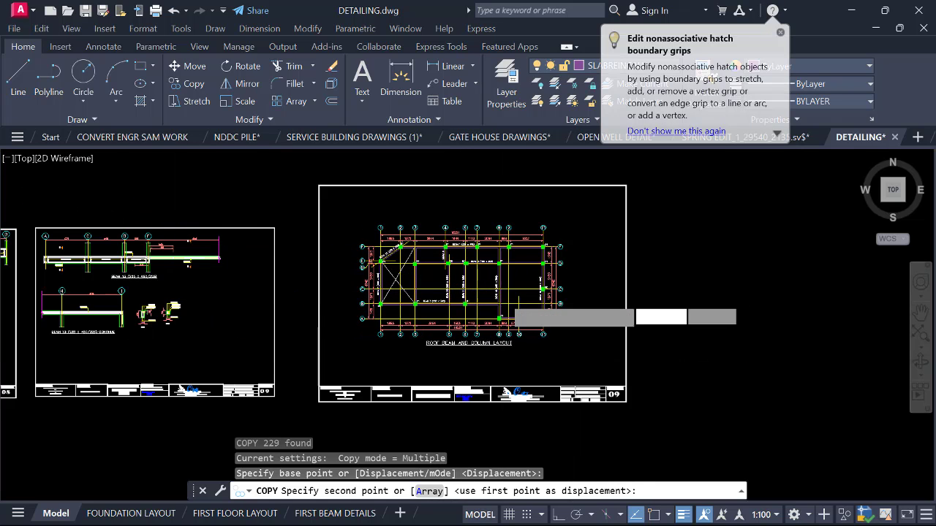
{"action": "left_click", "coordinate": [503, 298]}
{"action": "key", "text": "Escape"}
{"action": "scroll", "coordinate": [413, 226], "scroll_direction": "up", "scroll_amount": 3}
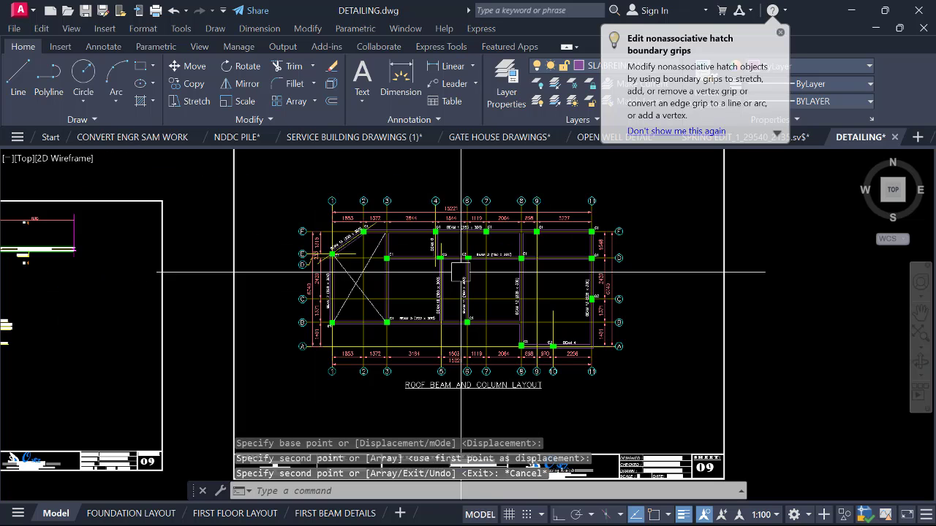
Change the sheet number in the roof beam layout title block to 10.
{"action": "scroll", "coordinate": [399, 203], "scroll_direction": "down", "scroll_amount": 5}
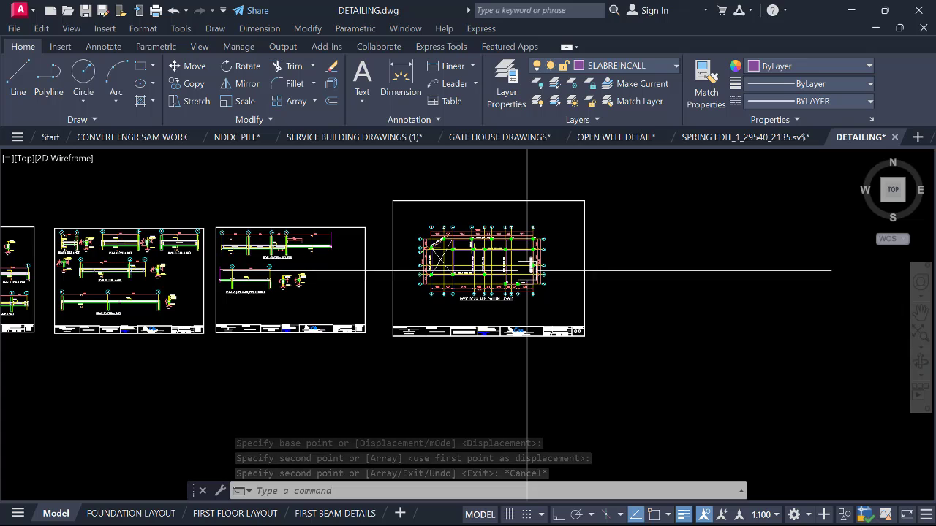
{"action": "scroll", "coordinate": [533, 269], "scroll_direction": "up", "scroll_amount": 2}
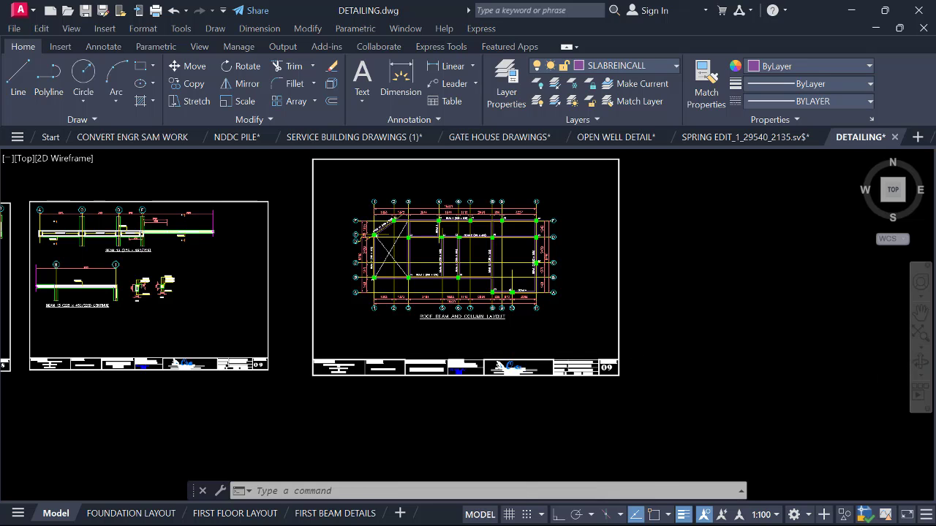
{"action": "left_click", "coordinate": [654, 344]}
{"action": "key", "text": "Escape"}
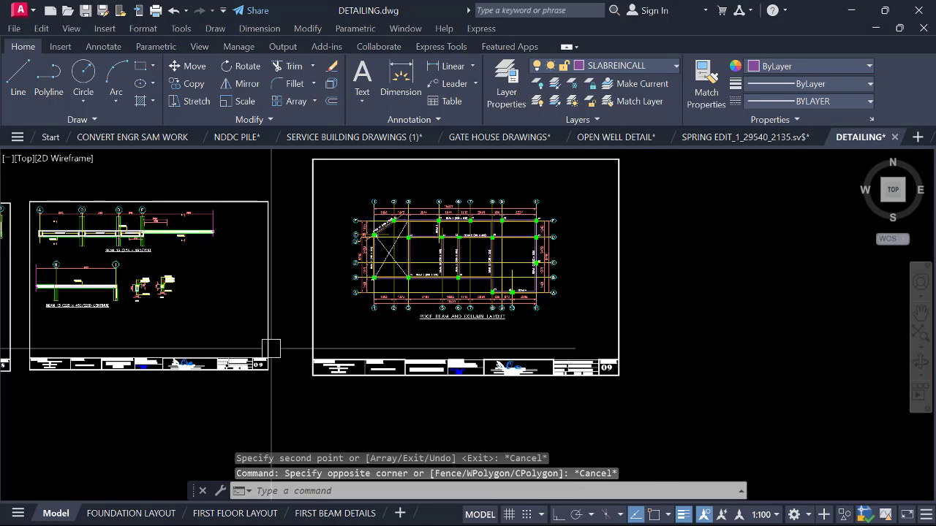
{"action": "scroll", "coordinate": [271, 349], "scroll_direction": "up", "scroll_amount": 6}
{"action": "scroll", "coordinate": [229, 401], "scroll_direction": "down", "scroll_amount": 7}
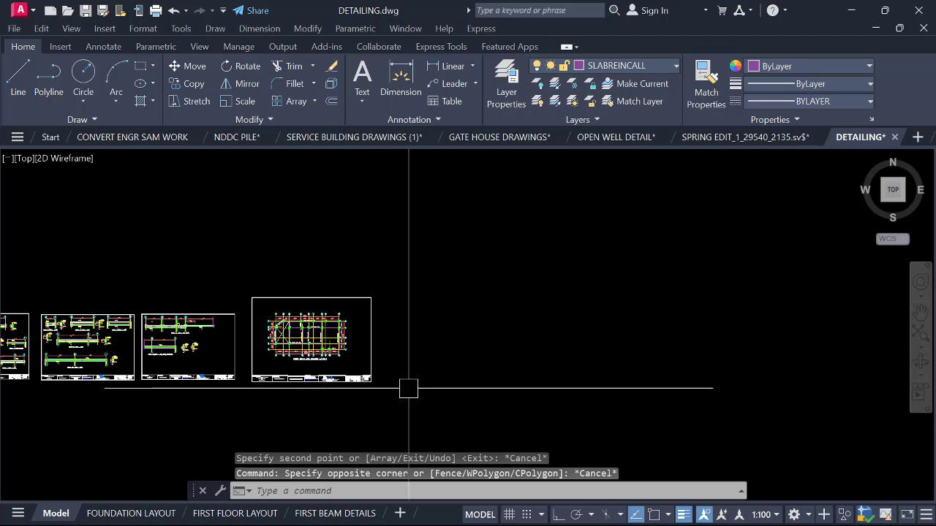
{"action": "scroll", "coordinate": [407, 387], "scroll_direction": "up", "scroll_amount": 6}
{"action": "scroll", "coordinate": [341, 367], "scroll_direction": "up", "scroll_amount": 2}
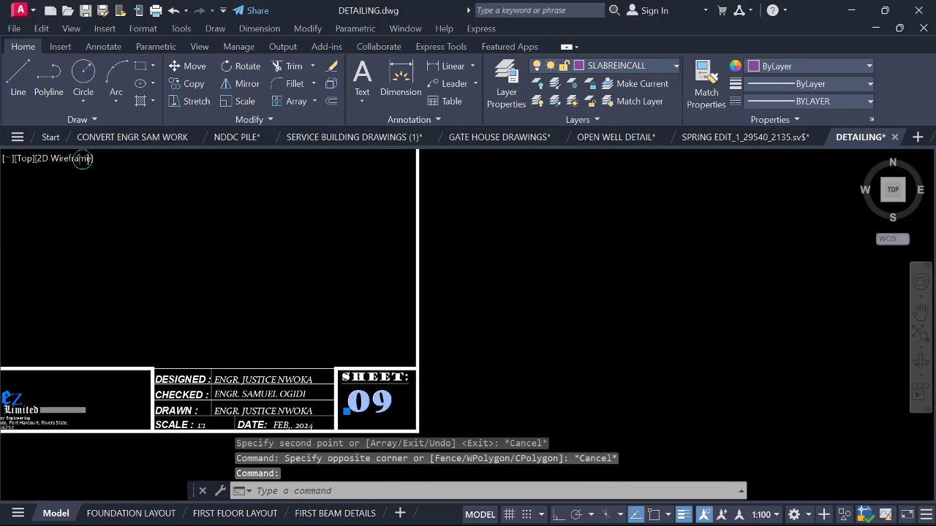
{"action": "double_click", "coordinate": [366, 398]}
{"action": "scroll", "coordinate": [541, 330], "scroll_direction": "down", "scroll_amount": 6}
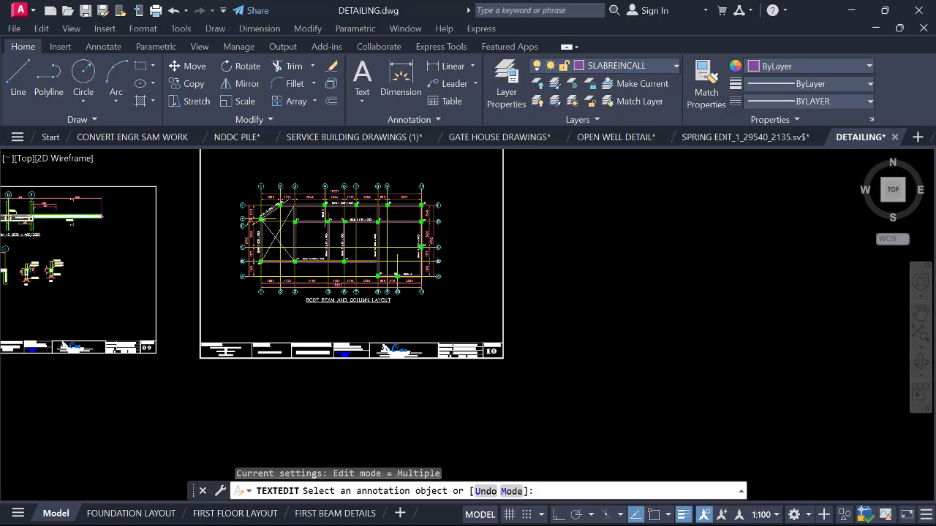
{"action": "key", "text": "Escape"}
Scale the frame and title block of sheet 10 by a factor of 0.7 from the title block's project-side corner.
{"action": "scroll", "coordinate": [309, 335], "scroll_direction": "up", "scroll_amount": 6}
{"action": "scroll", "coordinate": [311, 335], "scroll_direction": "down", "scroll_amount": 6}
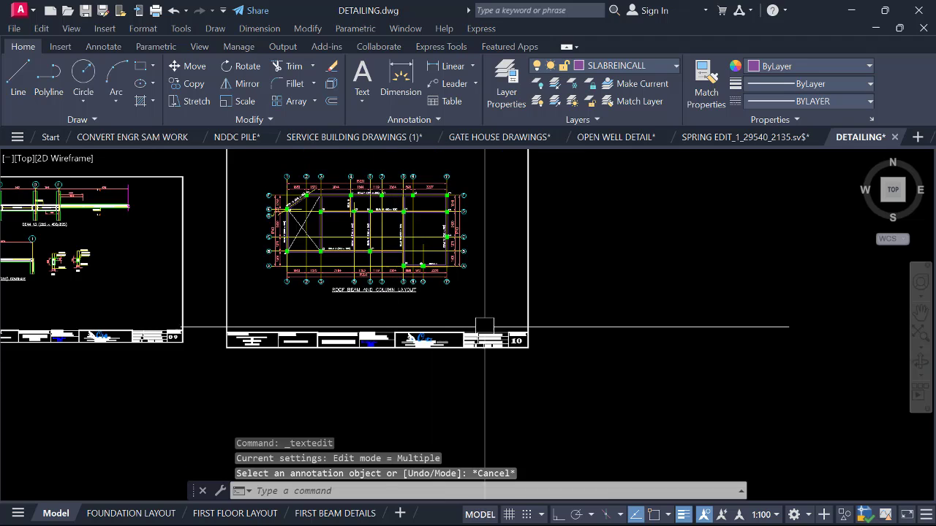
{"action": "left_click", "coordinate": [551, 316]}
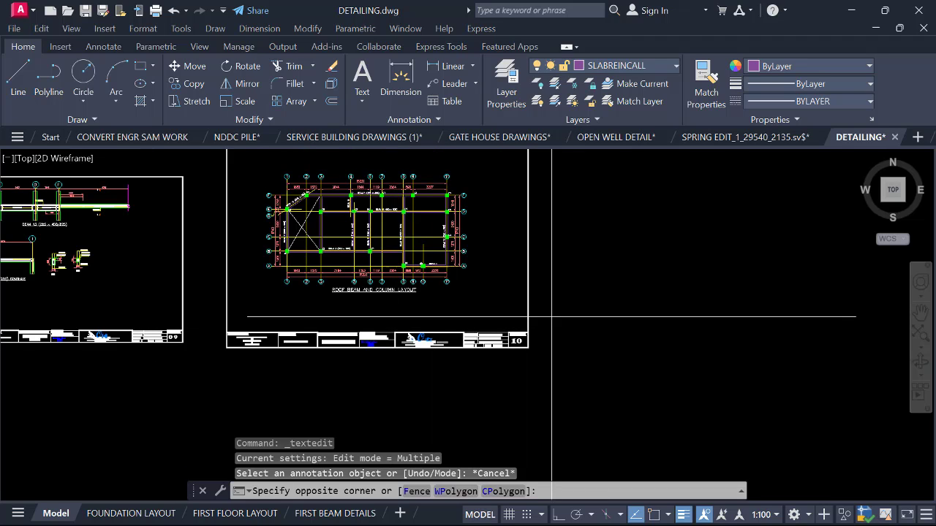
{"action": "left_click", "coordinate": [202, 367]}
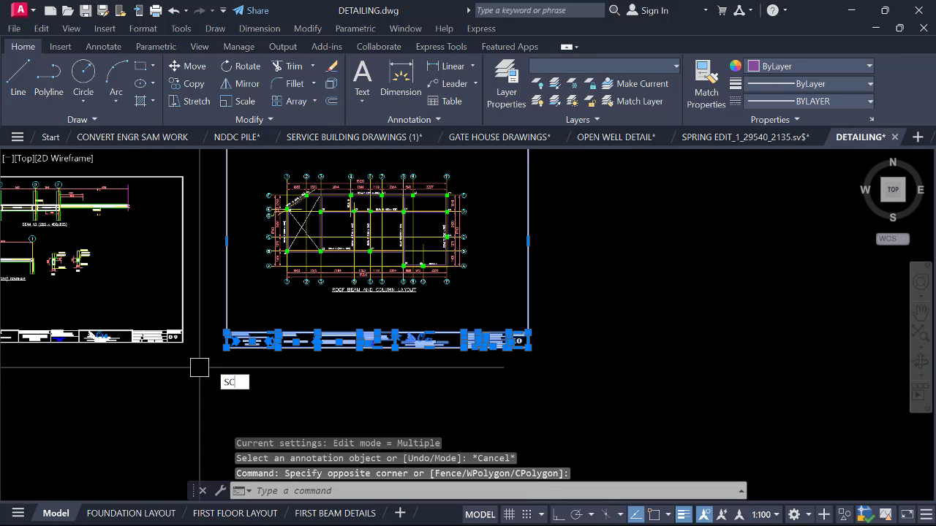
{"action": "type", "text": "sc"}
{"action": "key", "text": "Return"}
{"action": "scroll", "coordinate": [294, 238], "scroll_direction": "down", "scroll_amount": 2}
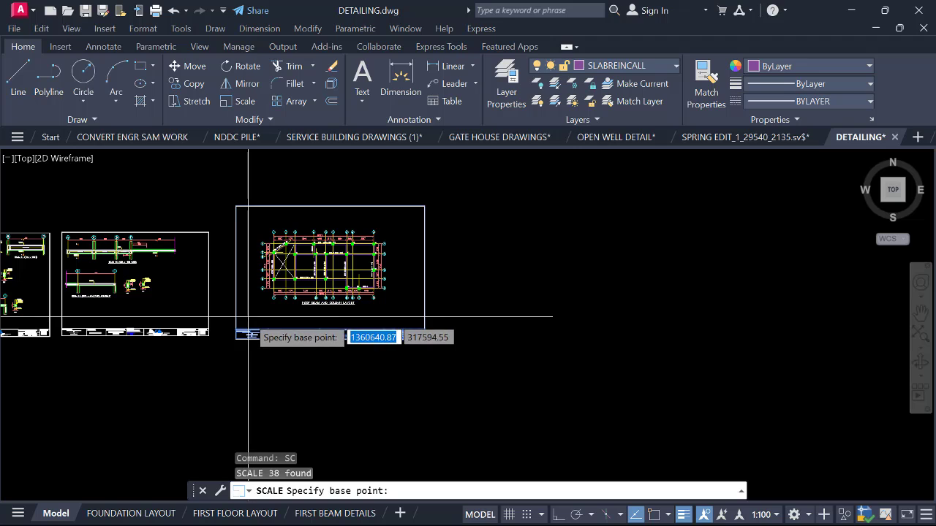
{"action": "scroll", "coordinate": [246, 320], "scroll_direction": "up", "scroll_amount": 4}
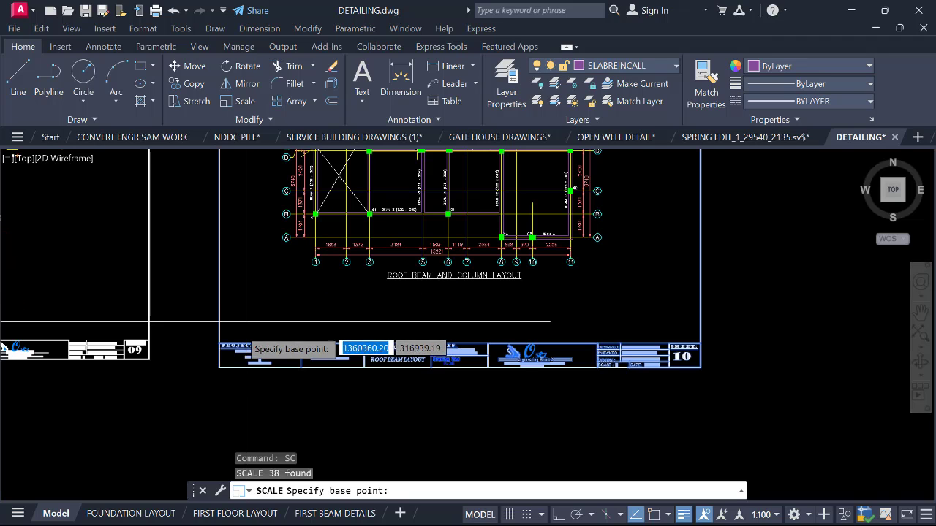
{"action": "left_click", "coordinate": [223, 339]}
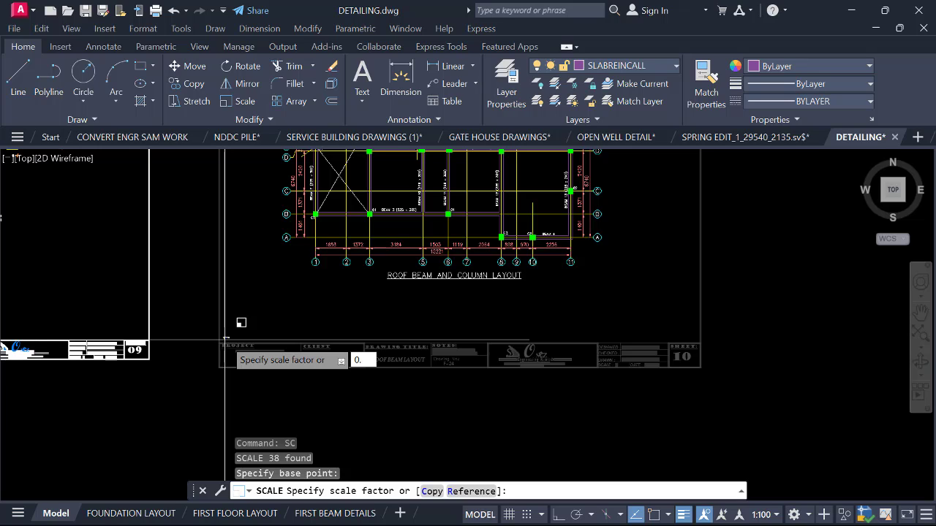
{"action": "type", "text": "0.7"}
{"action": "key", "text": "Return"}
{"action": "scroll", "coordinate": [223, 339], "scroll_direction": "down", "scroll_amount": 3}
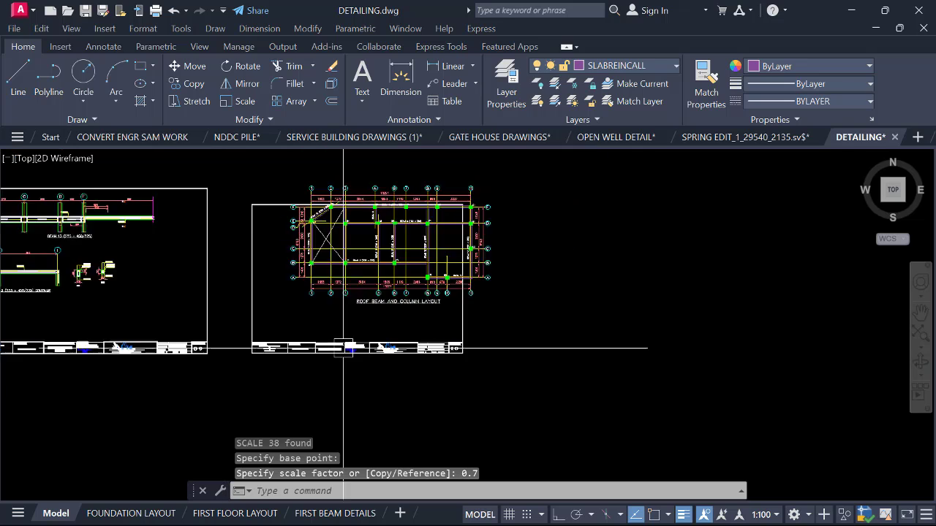
Move the scaled frame and title block so they enclose the roof beam and column layout with its title.
{"action": "scroll", "coordinate": [449, 323], "scroll_direction": "up", "scroll_amount": 1}
{"action": "scroll", "coordinate": [458, 331], "scroll_direction": "down", "scroll_amount": 1}
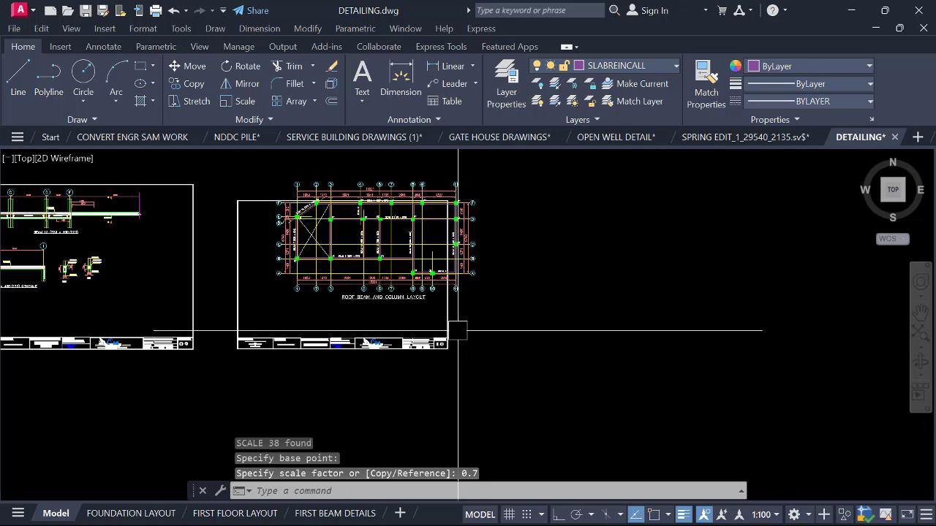
{"action": "left_click", "coordinate": [479, 325]}
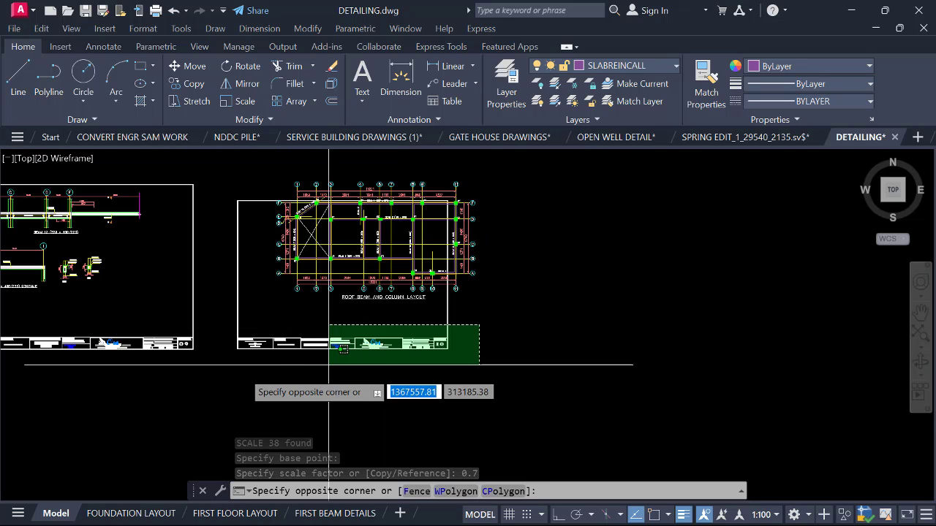
{"action": "left_click", "coordinate": [227, 374]}
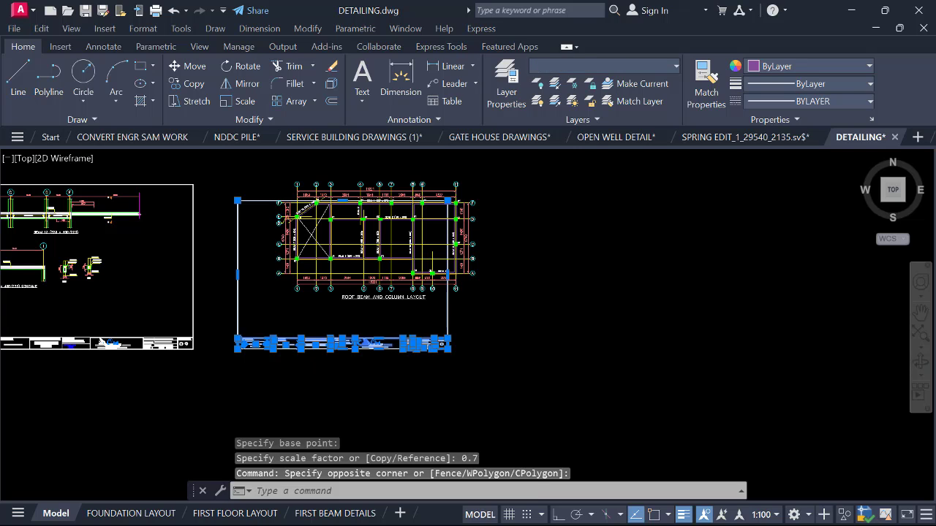
{"action": "type", "text": "m"}
{"action": "key", "text": "Return"}
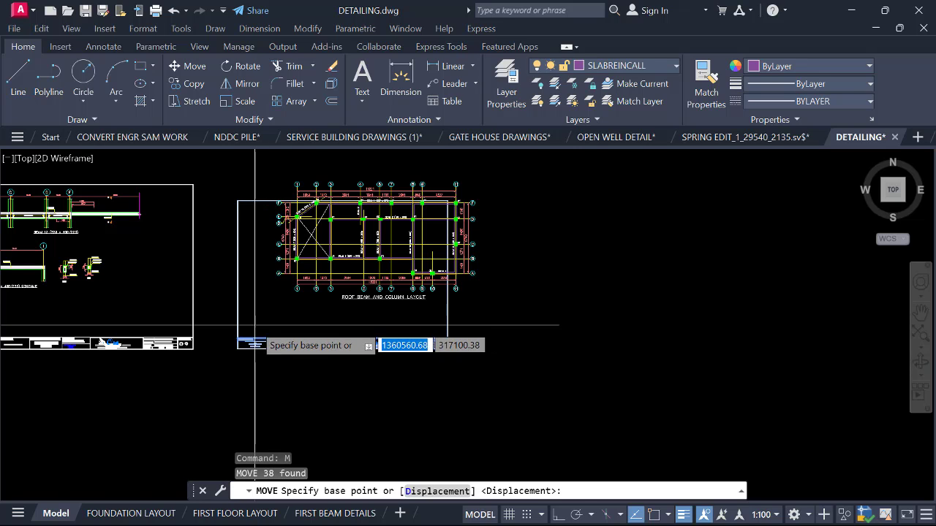
{"action": "left_click", "coordinate": [254, 325]}
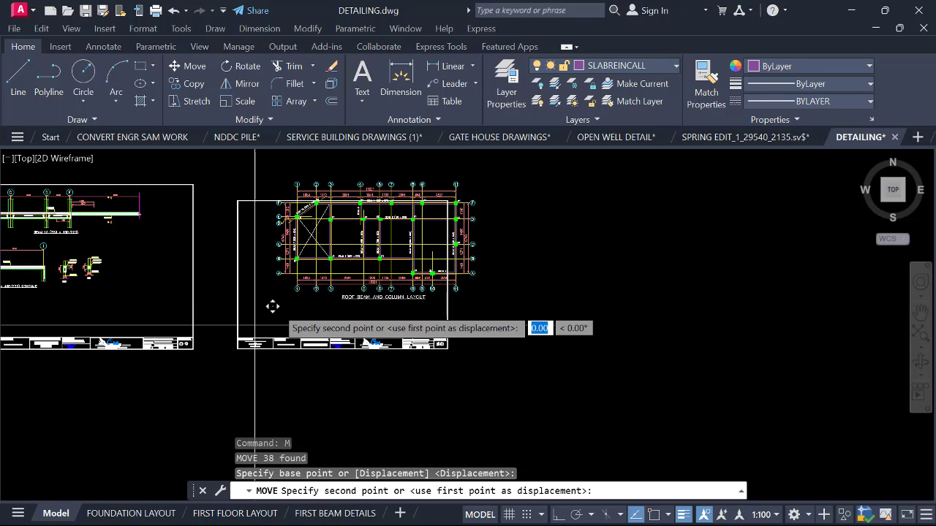
{"action": "left_click", "coordinate": [288, 297]}
{"action": "scroll", "coordinate": [348, 275], "scroll_direction": "up", "scroll_amount": 5}
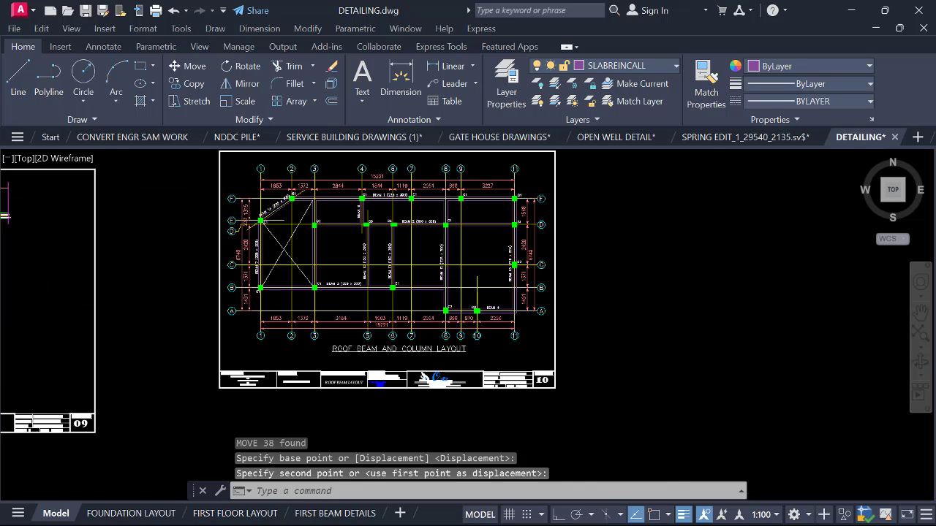
Move the complete sheet 10, with frame and roof beam layout, closer to sheet 09 and roughly level with its bottom edge.
{"action": "scroll", "coordinate": [359, 273], "scroll_direction": "down", "scroll_amount": 7}
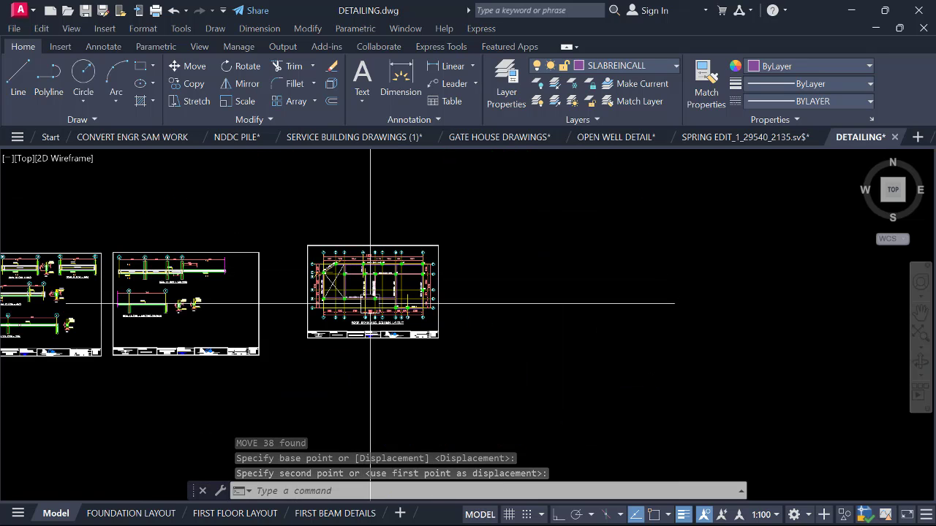
{"action": "scroll", "coordinate": [353, 291], "scroll_direction": "up", "scroll_amount": 2}
{"action": "scroll", "coordinate": [304, 248], "scroll_direction": "down", "scroll_amount": 4}
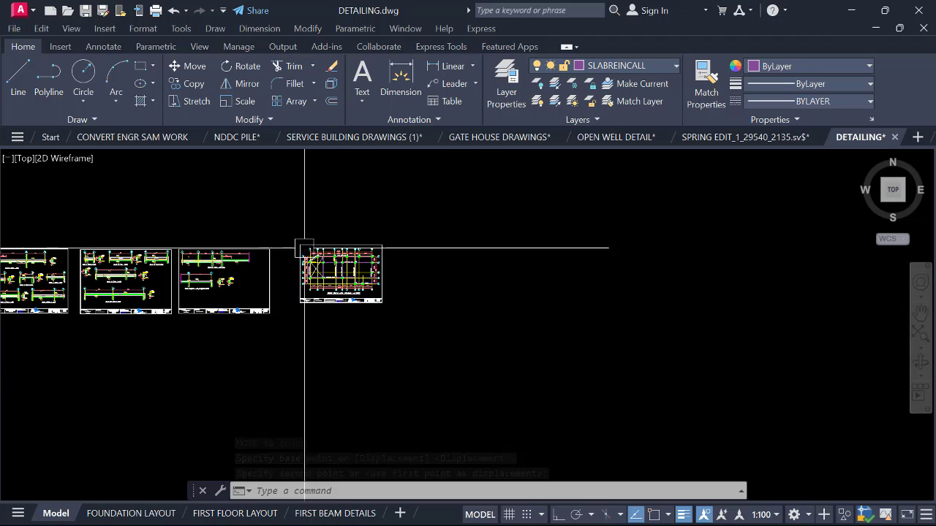
{"action": "scroll", "coordinate": [293, 247], "scroll_direction": "up", "scroll_amount": 2}
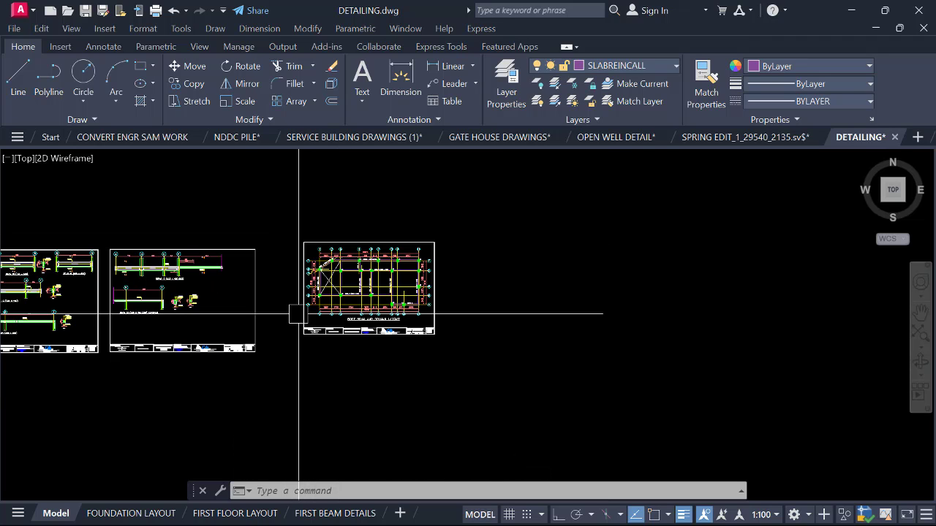
{"action": "left_click", "coordinate": [280, 224]}
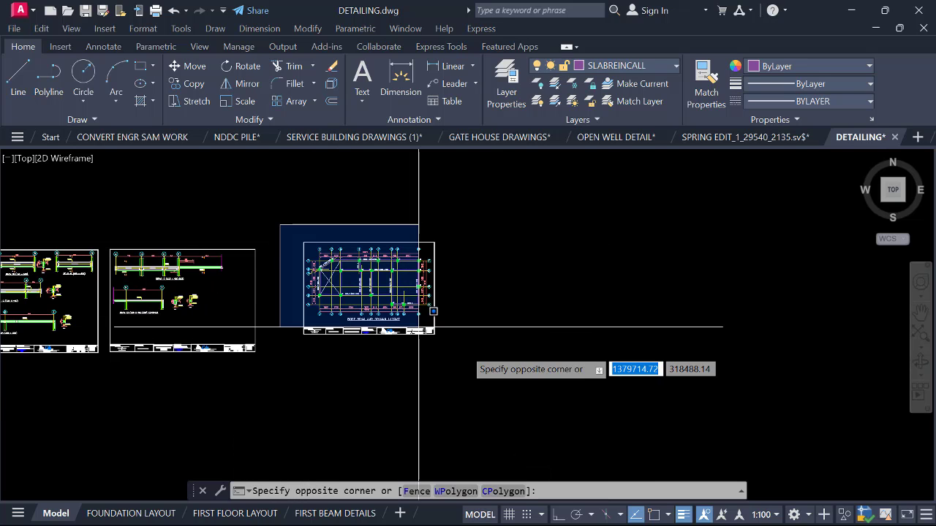
{"action": "left_click", "coordinate": [479, 361]}
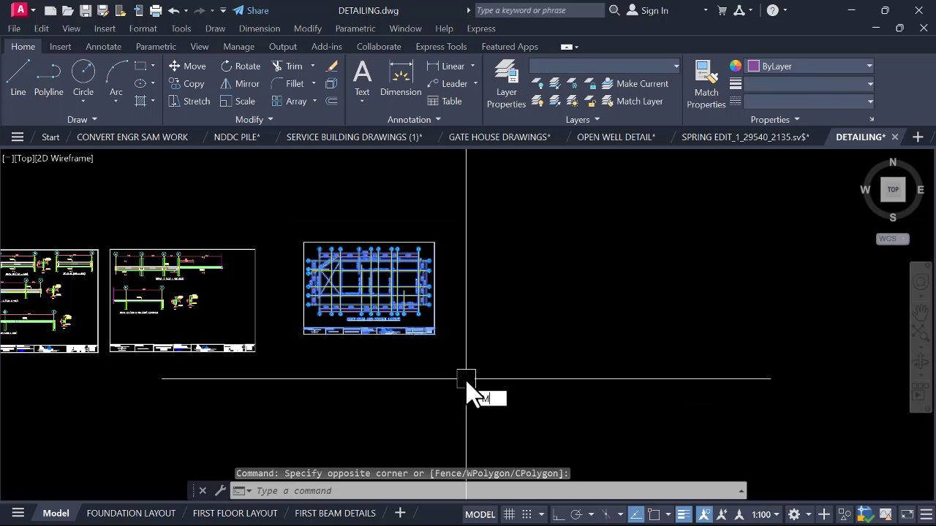
{"action": "type", "text": "m"}
{"action": "key", "text": "Return"}
{"action": "scroll", "coordinate": [301, 335], "scroll_direction": "up", "scroll_amount": 4}
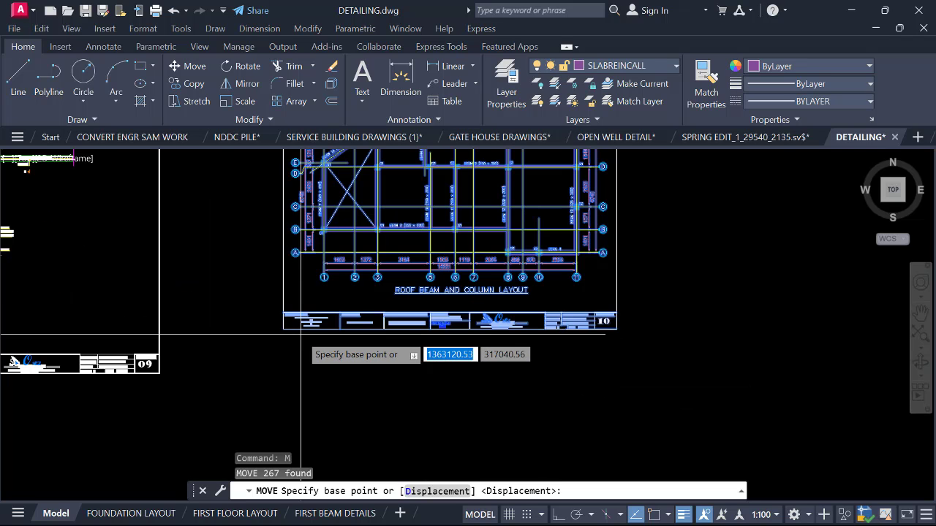
{"action": "left_click", "coordinate": [291, 332]}
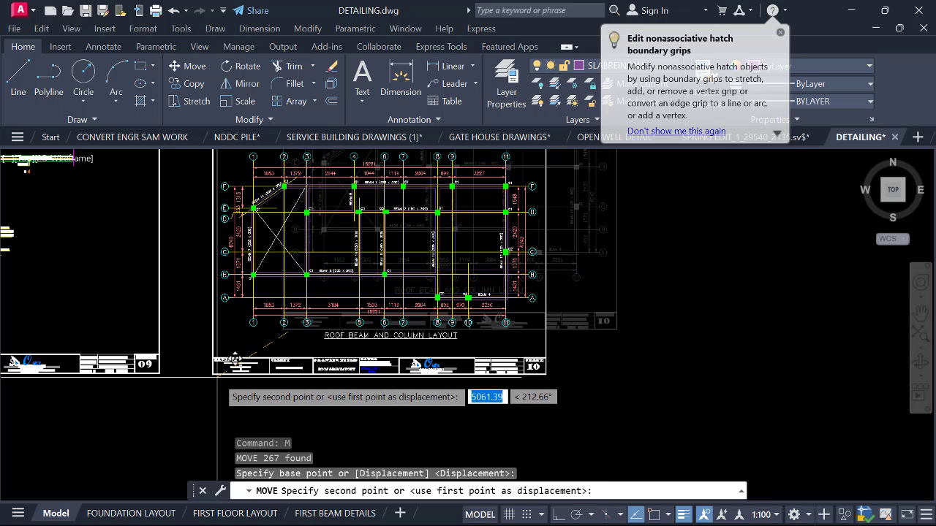
{"action": "left_click", "coordinate": [217, 374]}
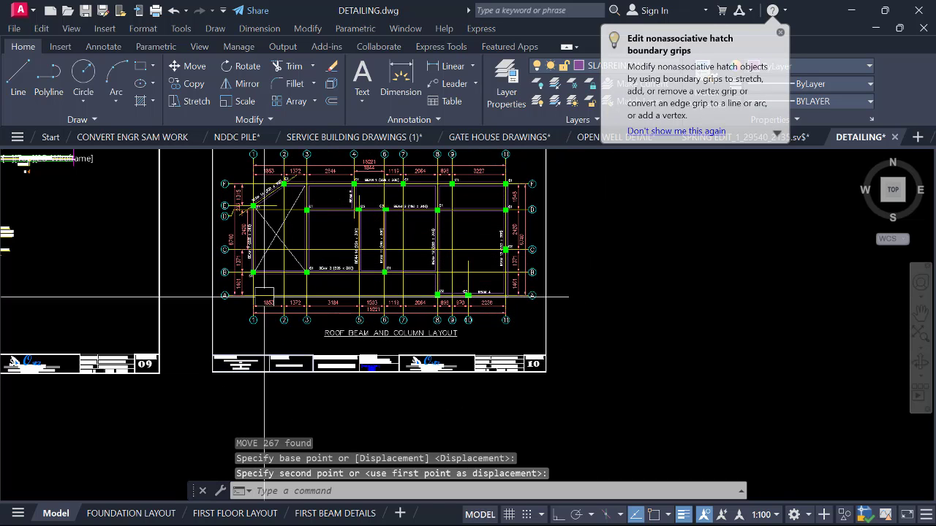
{"action": "scroll", "coordinate": [264, 297], "scroll_direction": "up", "scroll_amount": 8}
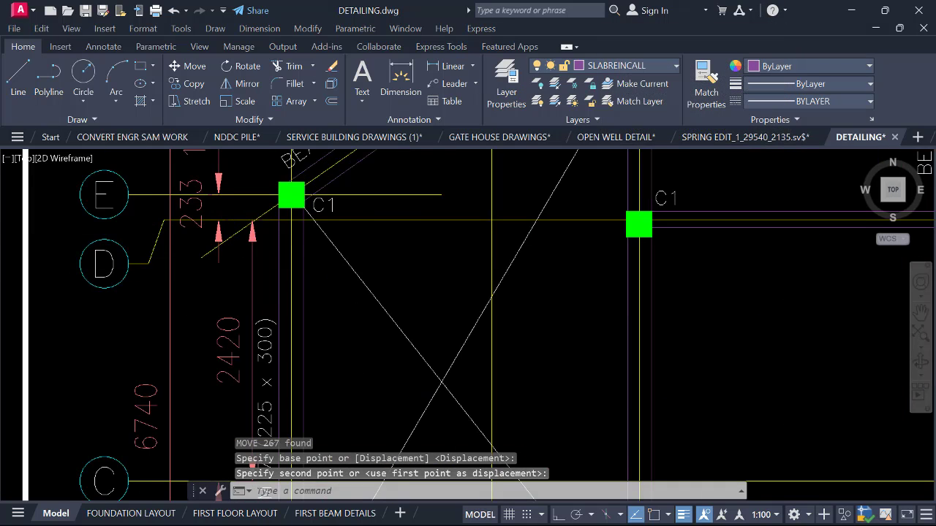
Check the moved roof beam and column layout, and undo the last move of sheet 10.
{"action": "scroll", "coordinate": [240, 231], "scroll_direction": "down", "scroll_amount": 2}
{"action": "scroll", "coordinate": [251, 381], "scroll_direction": "up", "scroll_amount": 2}
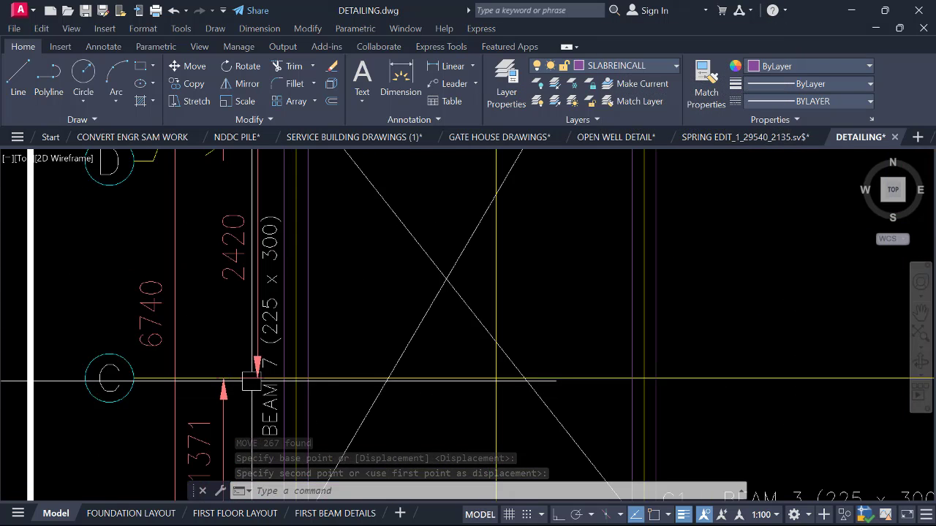
{"action": "scroll", "coordinate": [279, 302], "scroll_direction": "down", "scroll_amount": 5}
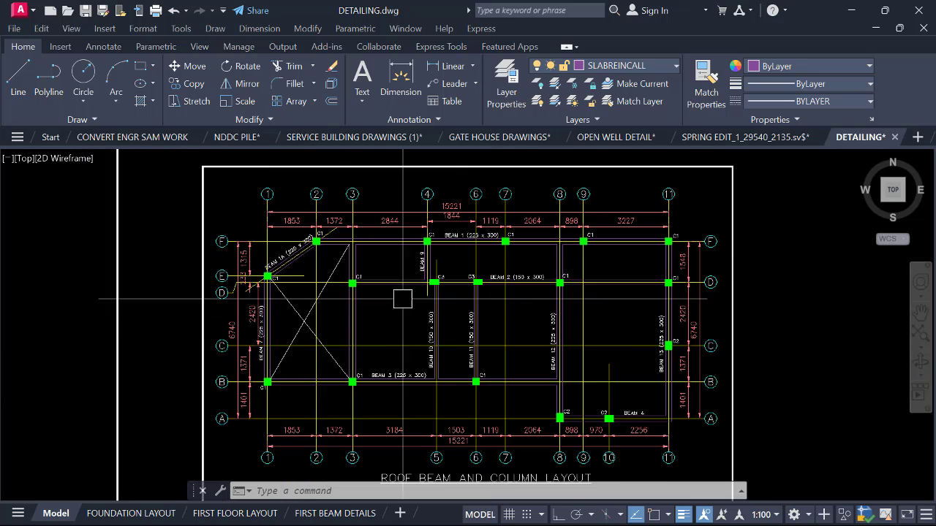
{"action": "scroll", "coordinate": [460, 209], "scroll_direction": "up", "scroll_amount": 3}
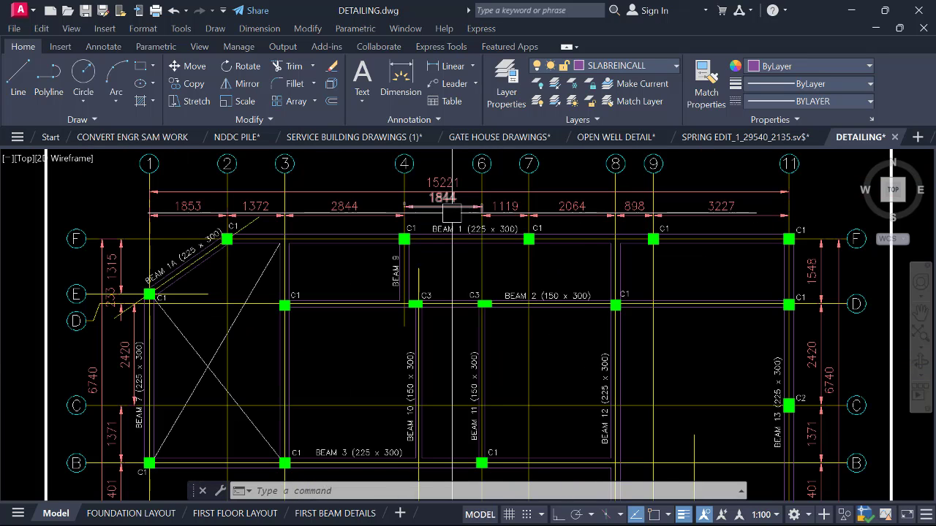
{"action": "key", "text": "ctrl+z"}
{"action": "key", "text": "ctrl+z"}
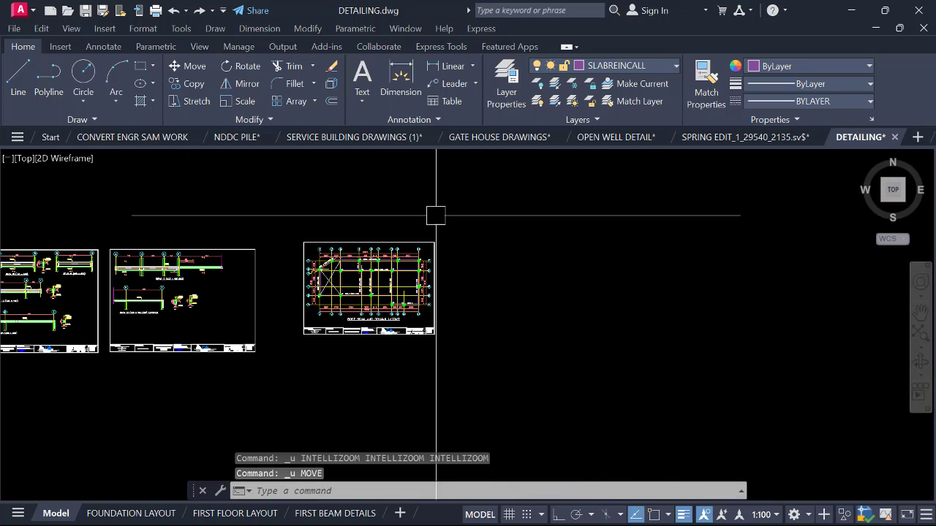
Copy the complete sheet 10, with frame, title block and roof beam layout, into the empty space above and to its right.
{"action": "scroll", "coordinate": [298, 286], "scroll_direction": "up", "scroll_amount": 2}
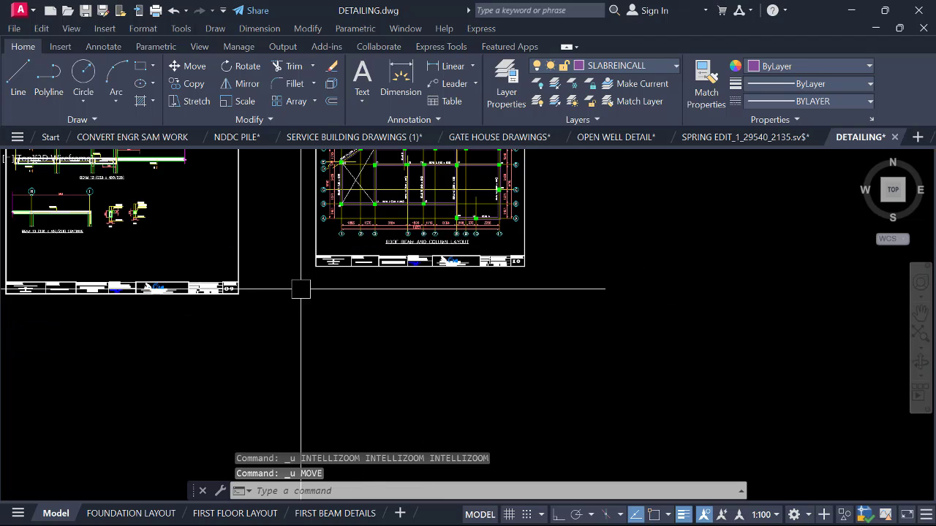
{"action": "scroll", "coordinate": [389, 302], "scroll_direction": "down", "scroll_amount": 6}
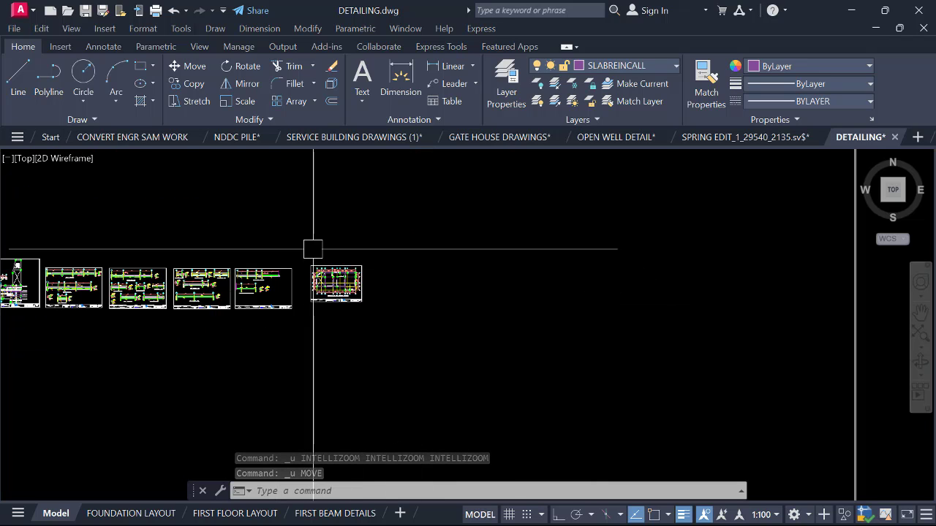
{"action": "left_click", "coordinate": [307, 237]}
{"action": "left_click", "coordinate": [434, 354]}
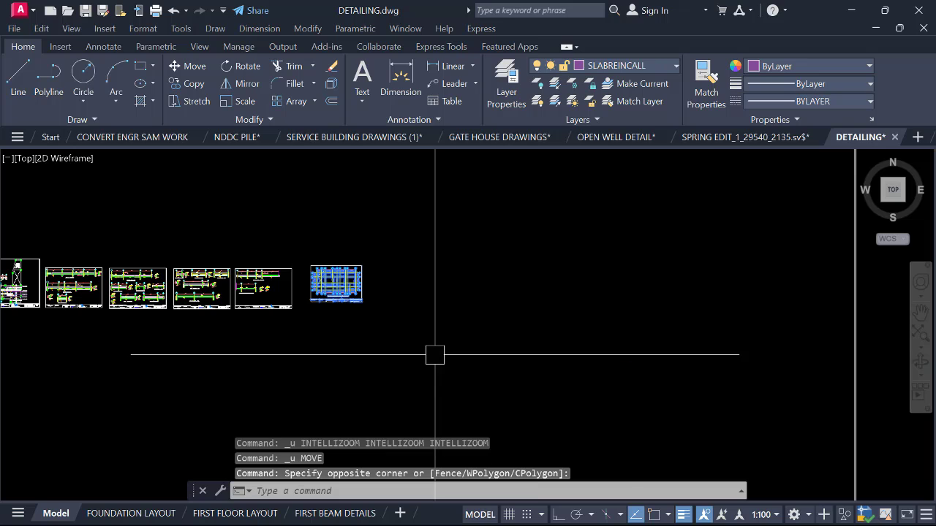
{"action": "type", "text": "CO"}
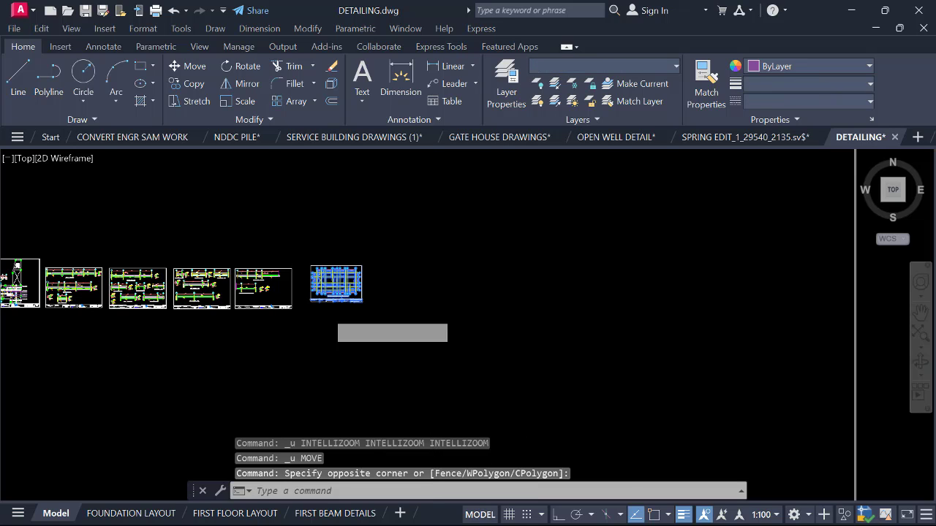
{"action": "key", "text": "Return"}
{"action": "left_click", "coordinate": [317, 300]}
{"action": "left_click", "coordinate": [434, 219]}
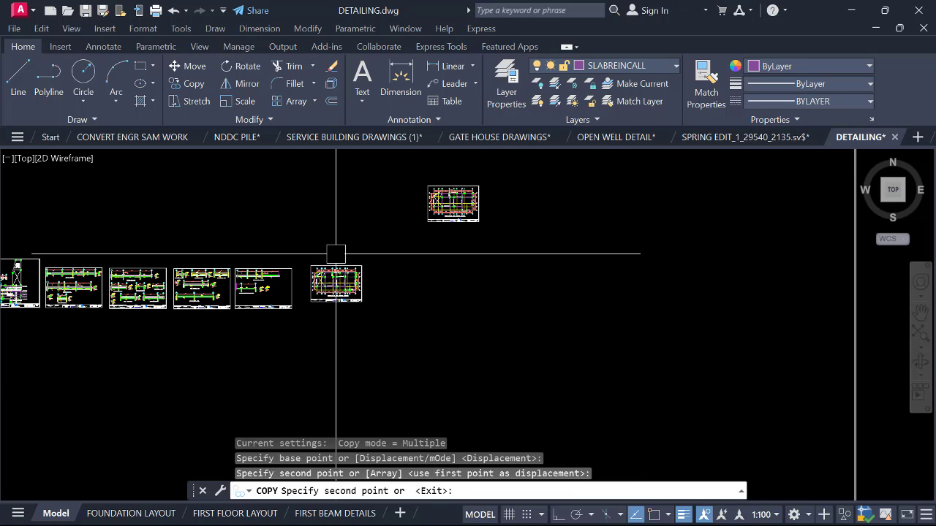
{"action": "key", "text": "Escape"}
Erase the original sheet 10 in the sheet row, keeping the copy placed above it.
{"action": "scroll", "coordinate": [334, 251], "scroll_direction": "up", "scroll_amount": 4}
{"action": "left_click", "coordinate": [423, 306]}
{"action": "left_click", "coordinate": [288, 246]}
{"action": "scroll", "coordinate": [409, 321], "scroll_direction": "down", "scroll_amount": 2}
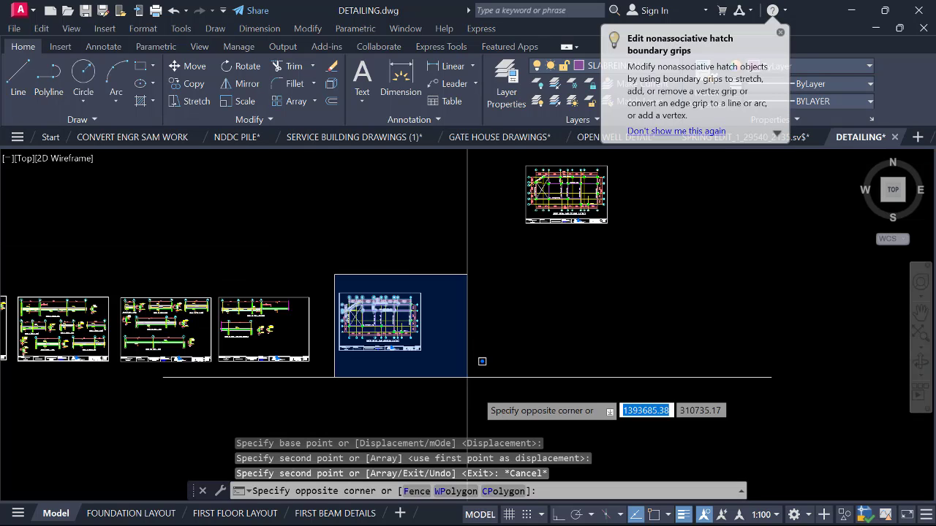
{"action": "left_click", "coordinate": [476, 376]}
{"action": "key", "text": "Delete"}
Copy the remaining sheet 10 back into the row beside sheet 09, roughly level with its bottom edge.
{"action": "middle_click_drag", "start_coordinate": [458, 335], "coordinate": [338, 359]}
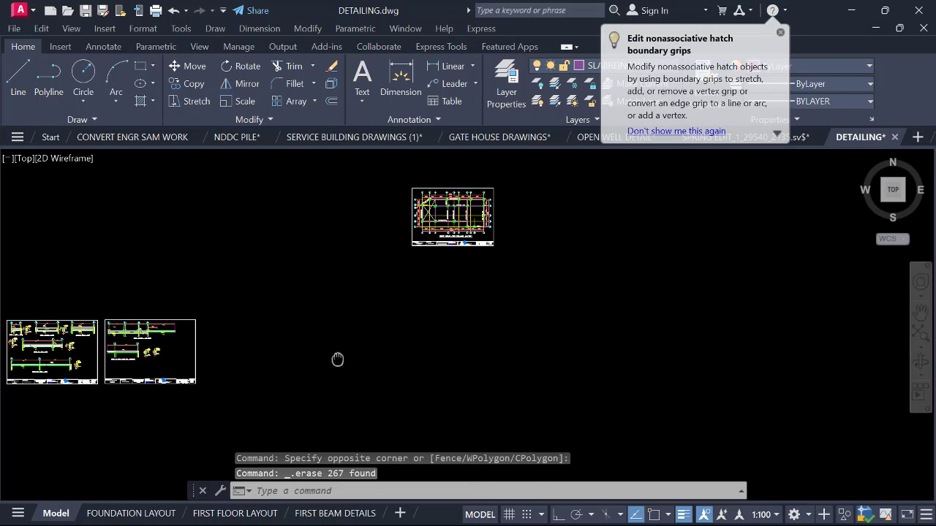
{"action": "left_click", "coordinate": [376, 173]}
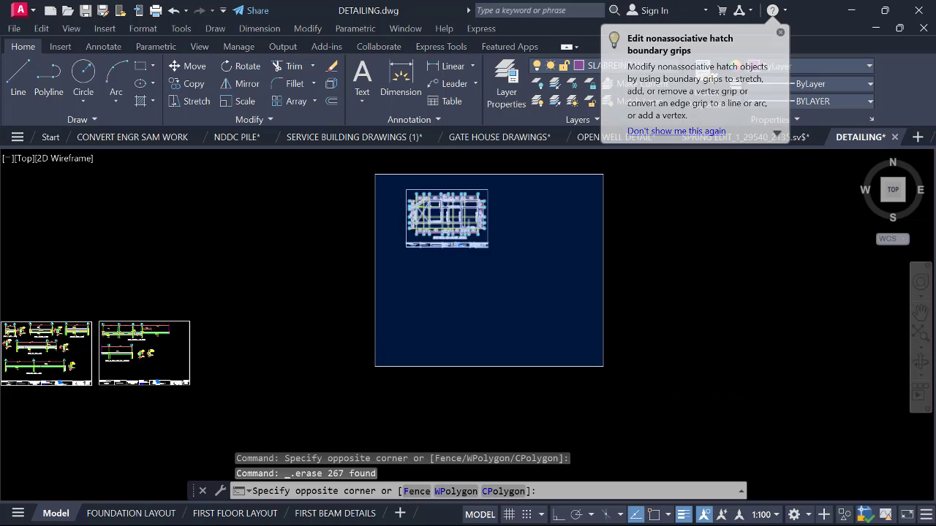
{"action": "left_click", "coordinate": [598, 356]}
{"action": "type", "text": "co"}
{"action": "key", "text": "Return"}
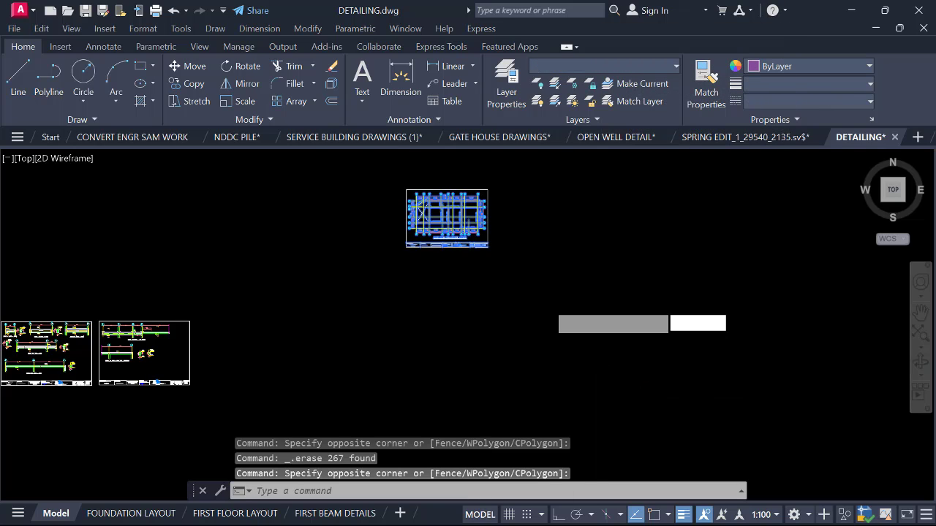
{"action": "left_click", "coordinate": [409, 246]}
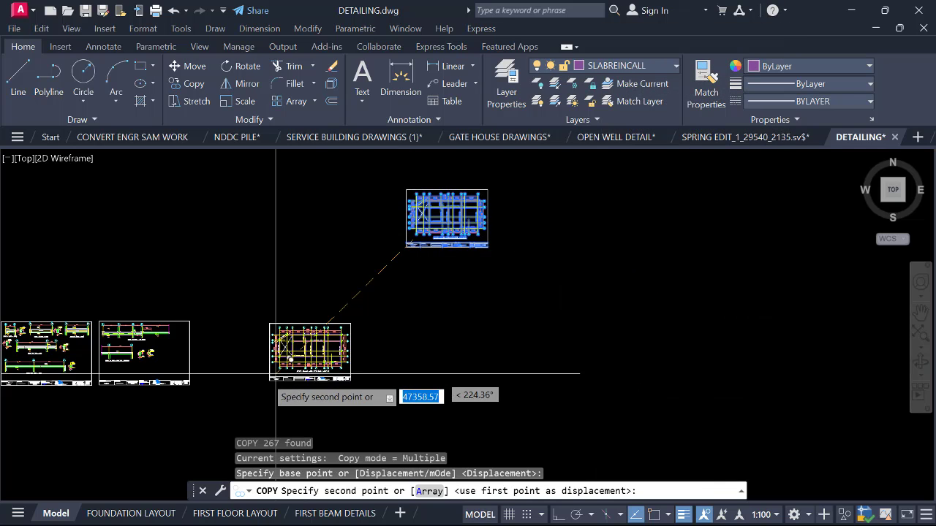
{"action": "scroll", "coordinate": [218, 380], "scroll_direction": "up", "scroll_amount": 2}
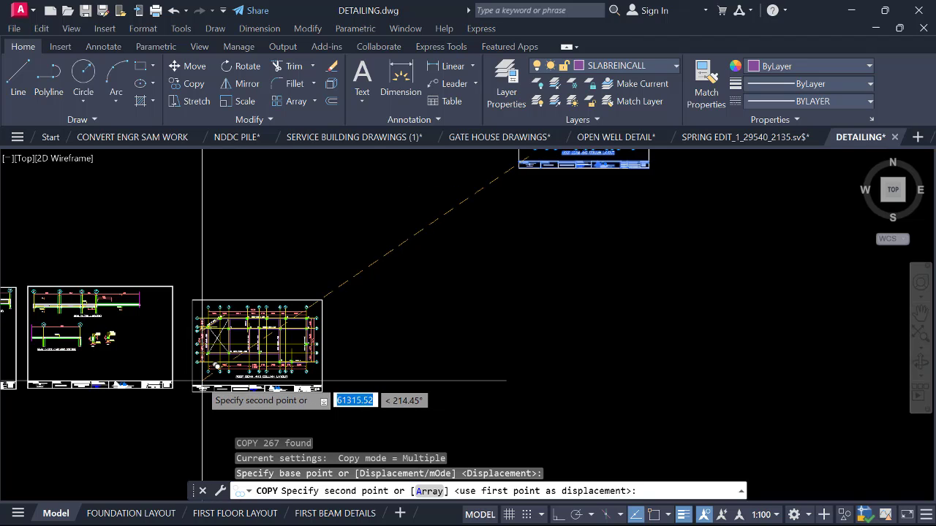
{"action": "left_click", "coordinate": [200, 382]}
{"action": "scroll", "coordinate": [220, 365], "scroll_direction": "down", "scroll_amount": 4}
{"action": "key", "text": "Escape"}
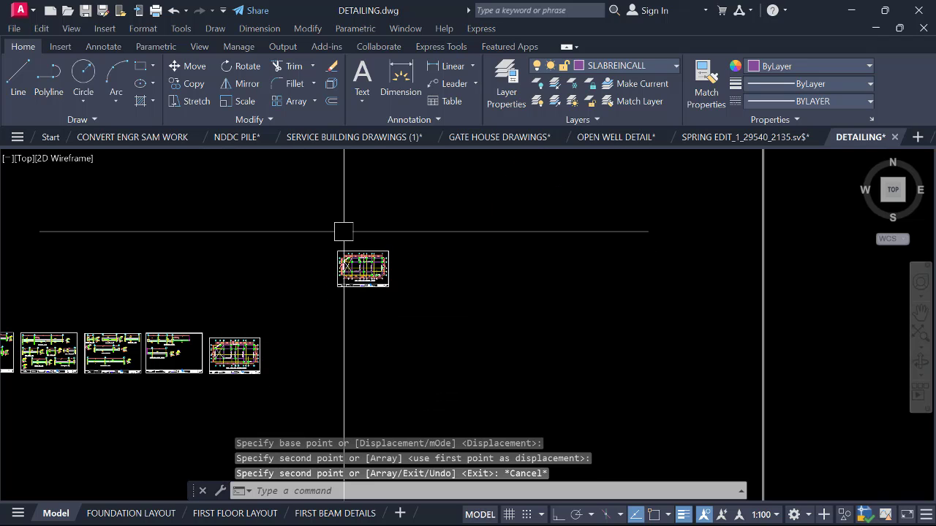
Erase the temporary copy of sheet 10 above the sheet row.
{"action": "left_click", "coordinate": [316, 216]}
{"action": "left_click", "coordinate": [449, 323]}
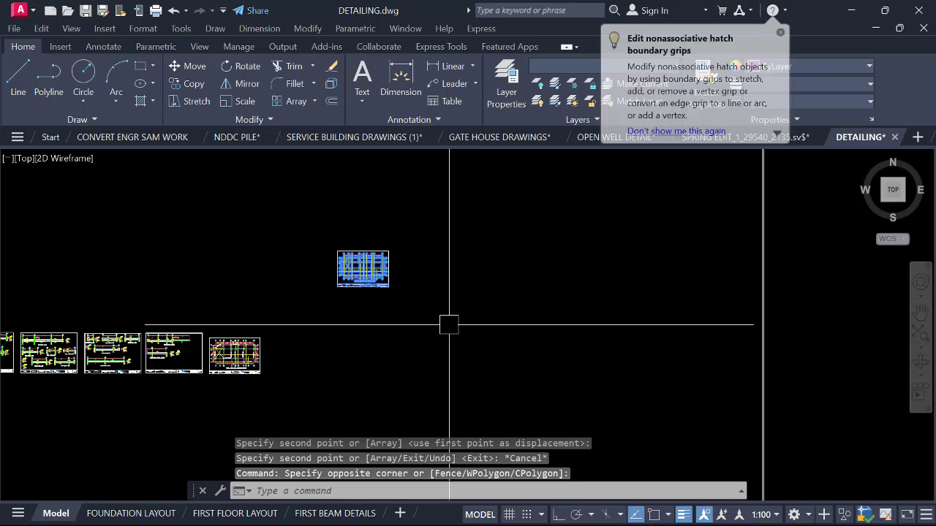
{"action": "type", "text": "E"}
{"action": "key", "text": "Return"}
Erase the unframed roof beam and column layout above the loose beam details in the purple boundary.
{"action": "scroll", "coordinate": [448, 313], "scroll_direction": "down", "scroll_amount": 5}
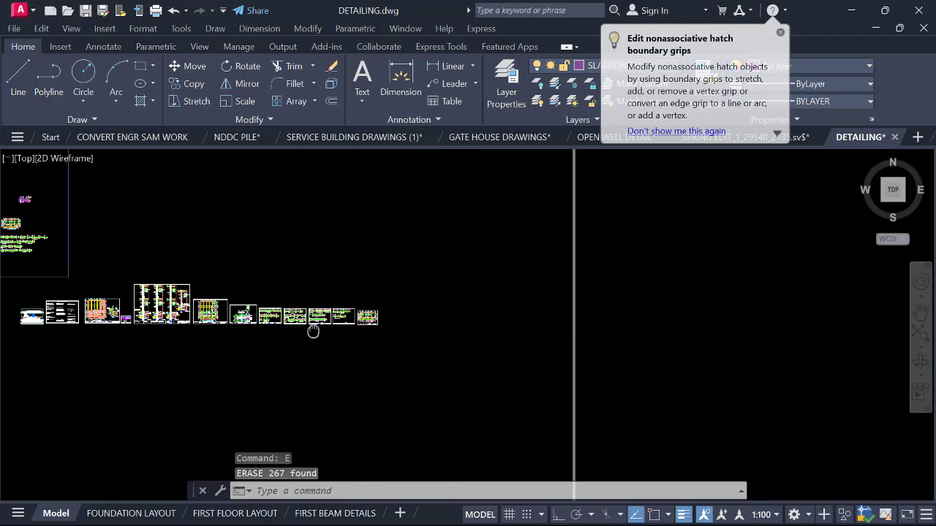
{"action": "scroll", "coordinate": [297, 277], "scroll_direction": "up", "scroll_amount": 5}
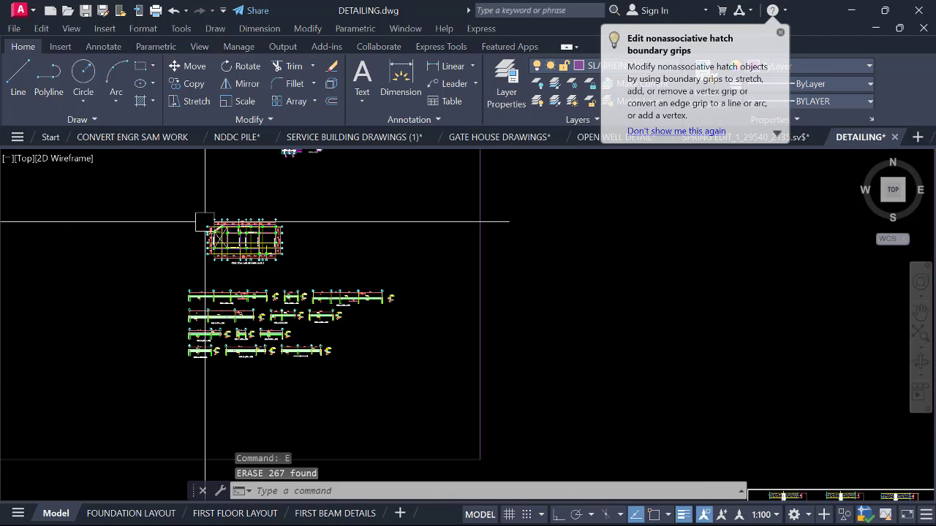
{"action": "left_click", "coordinate": [480, 459]}
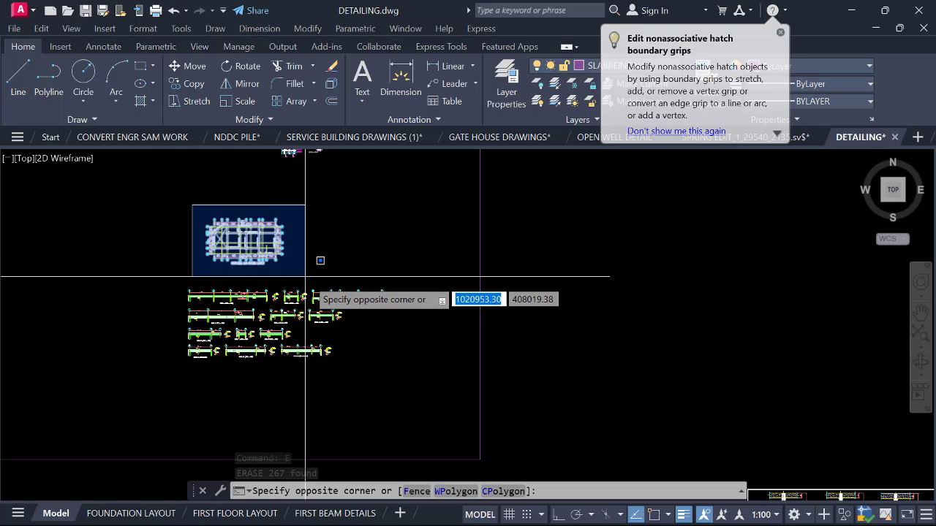
{"action": "left_click", "coordinate": [312, 265]}
{"action": "key", "text": "Return"}
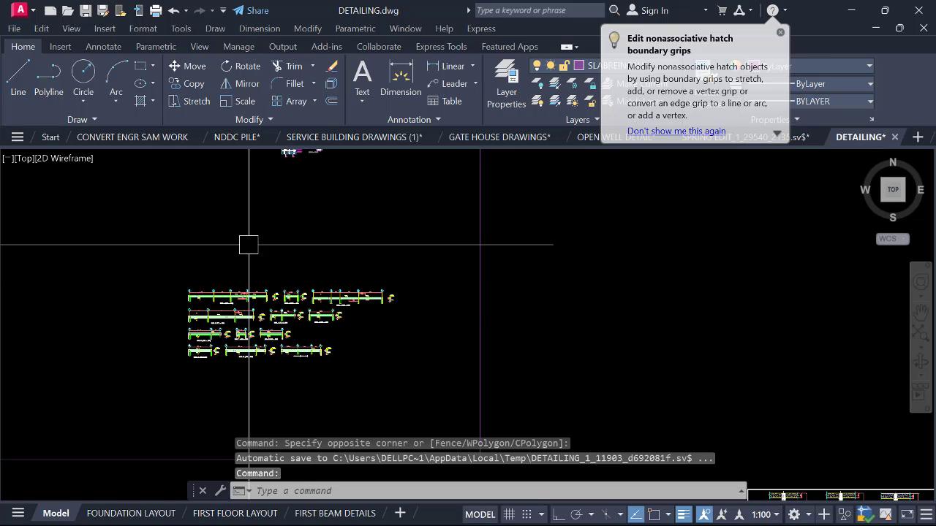
Review the arranged row of sheets up to 10, and the final roof beam sheets and title block in the lower reference set.
{"action": "scroll", "coordinate": [256, 314], "scroll_direction": "down", "scroll_amount": 6}
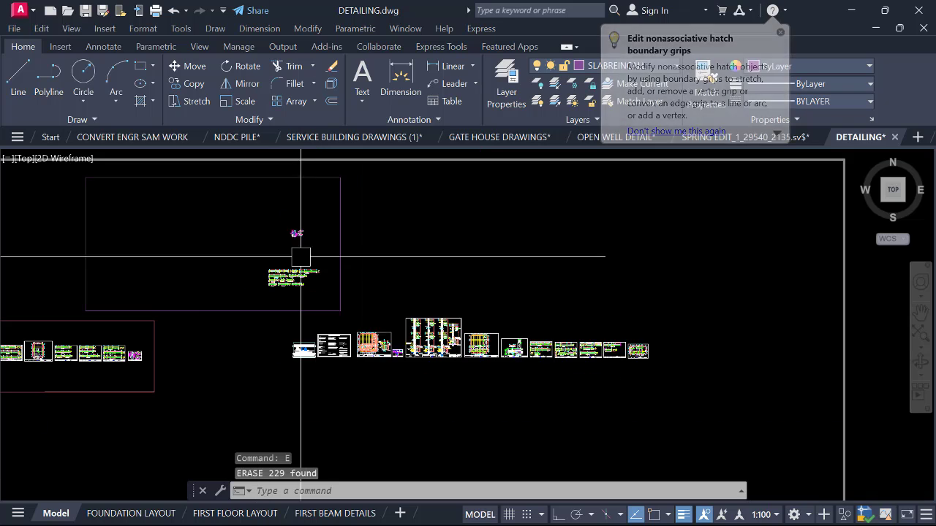
{"action": "scroll", "coordinate": [506, 301], "scroll_direction": "up", "scroll_amount": 5}
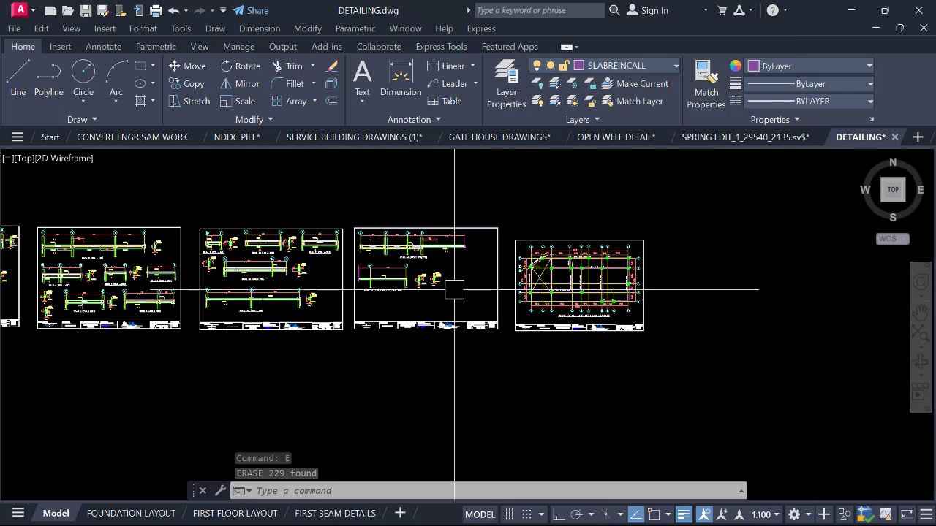
{"action": "middle_click_drag", "start_coordinate": [351, 267], "coordinate": [502, 264]}
{"action": "scroll", "coordinate": [211, 257], "scroll_direction": "up", "scroll_amount": 4}
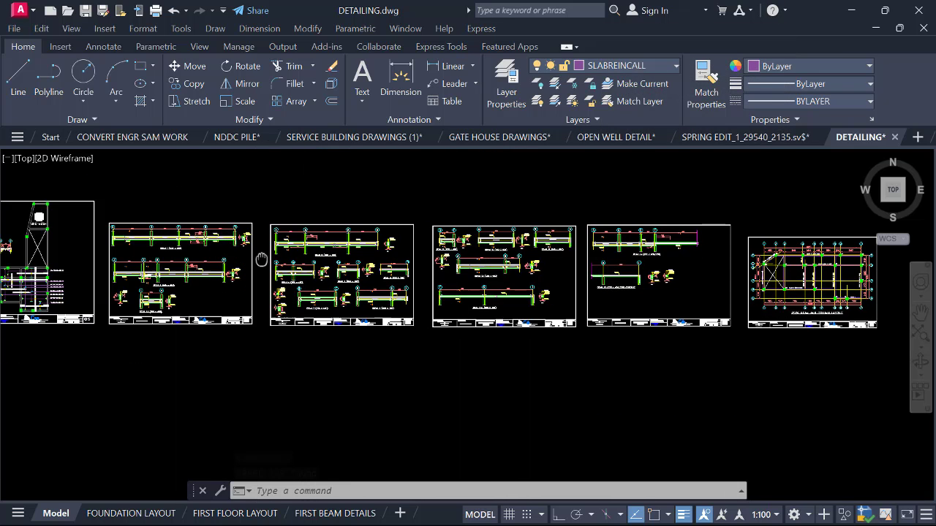
{"action": "scroll", "coordinate": [333, 272], "scroll_direction": "down", "scroll_amount": 5}
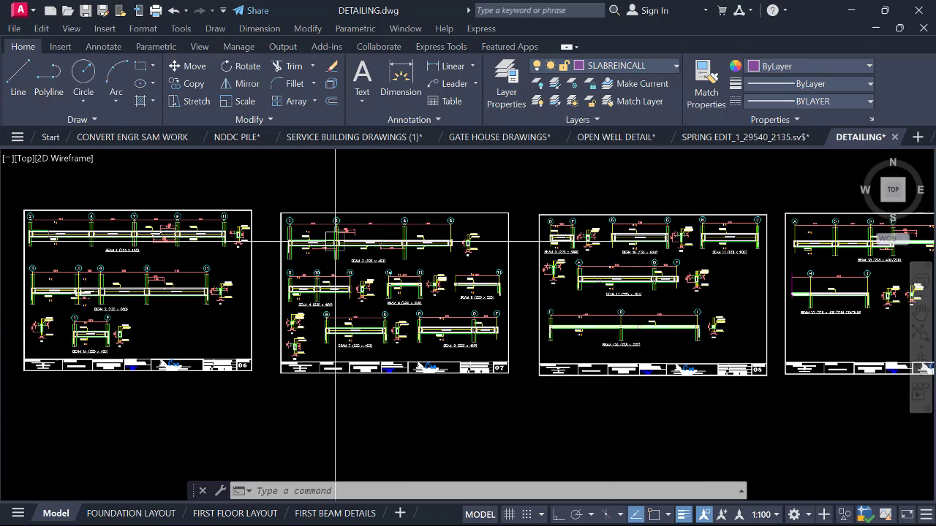
{"action": "scroll", "coordinate": [344, 258], "scroll_direction": "down", "scroll_amount": 6}
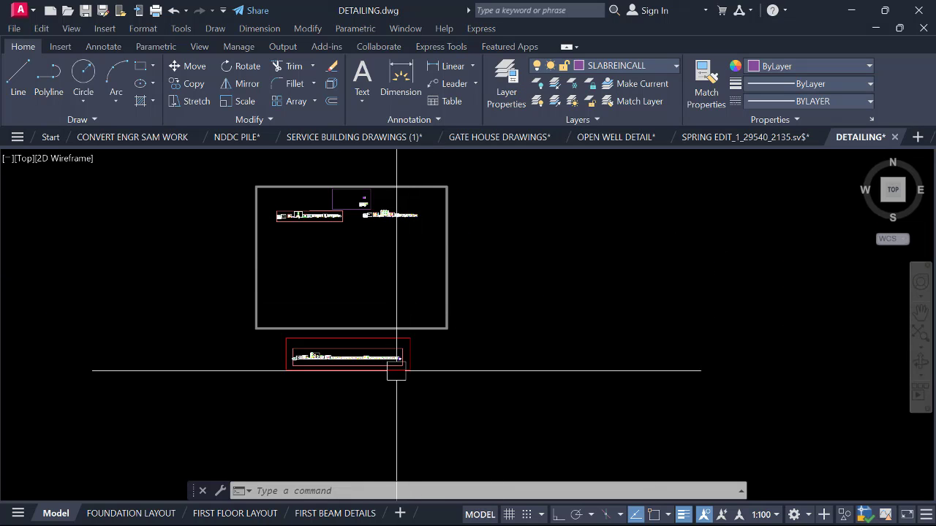
{"action": "scroll", "coordinate": [396, 371], "scroll_direction": "up", "scroll_amount": 6}
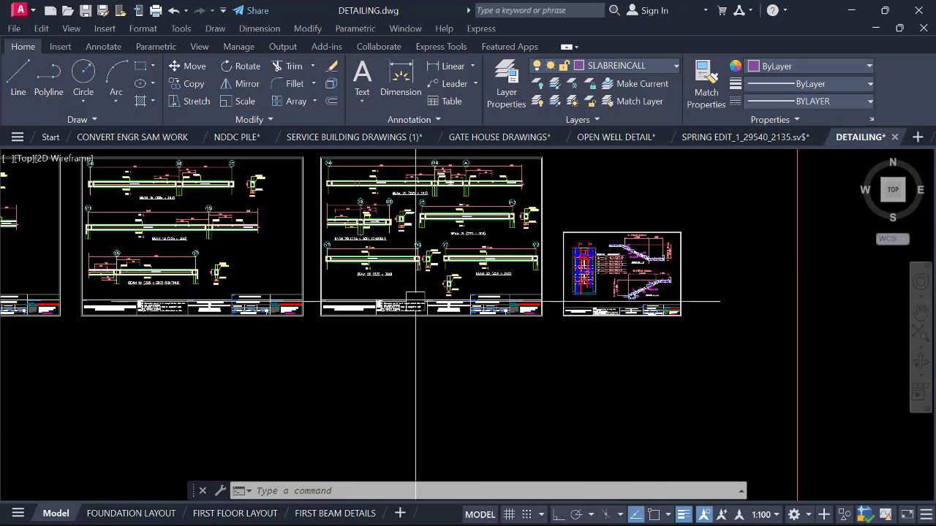
{"action": "scroll", "coordinate": [416, 300], "scroll_direction": "up", "scroll_amount": 6}
{"action": "middle_click_drag", "start_coordinate": [378, 308], "coordinate": [7, 267]}
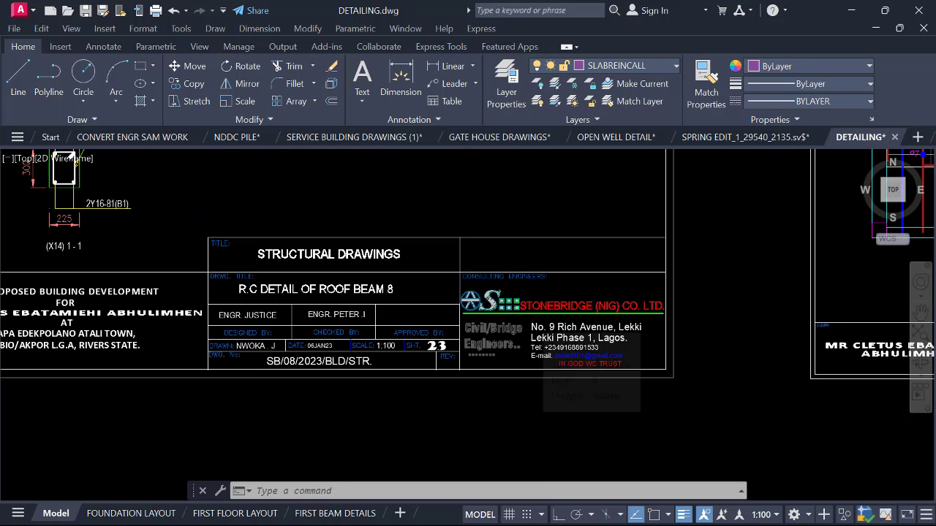
{"action": "scroll", "coordinate": [549, 329], "scroll_direction": "down", "scroll_amount": 5}
{"action": "scroll", "coordinate": [430, 294], "scroll_direction": "down", "scroll_amount": 5}
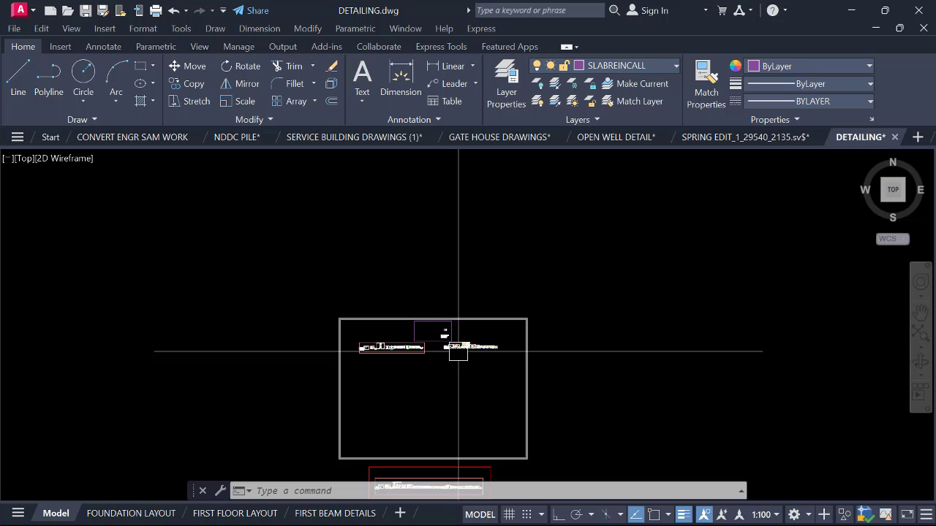
Review the roof beam detail sheets and the staircase detailing sheet in the red-bordered reference set.
{"action": "scroll", "coordinate": [459, 352], "scroll_direction": "up", "scroll_amount": 6}
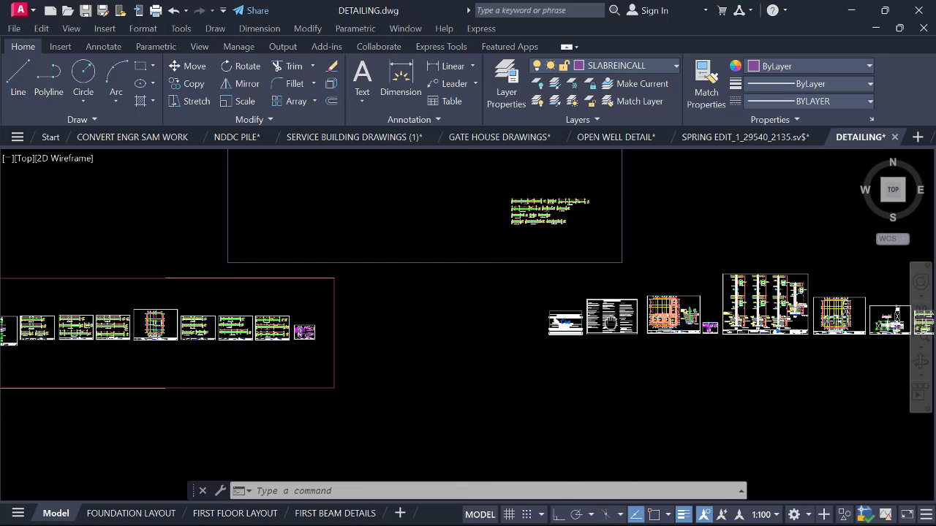
{"action": "scroll", "coordinate": [458, 334], "scroll_direction": "up", "scroll_amount": 8}
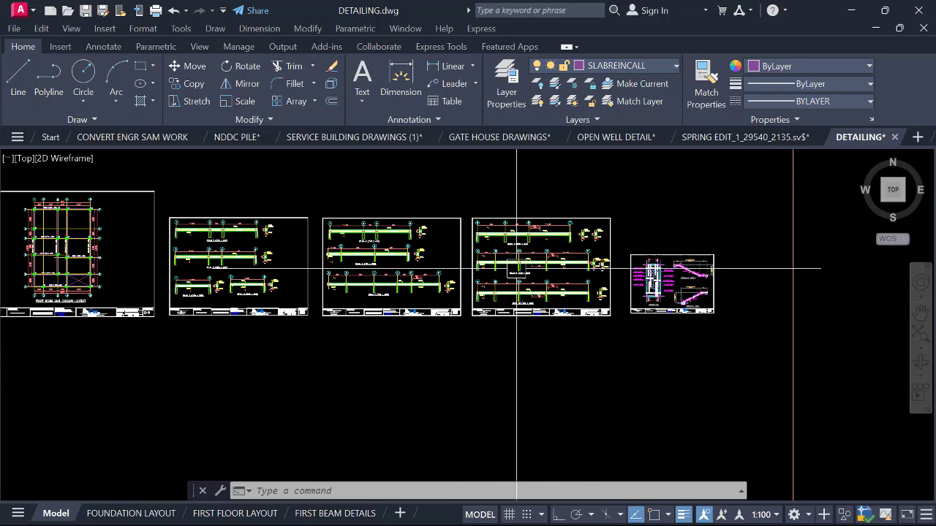
{"action": "scroll", "coordinate": [476, 268], "scroll_direction": "down", "scroll_amount": 2}
{"action": "scroll", "coordinate": [361, 272], "scroll_direction": "down", "scroll_amount": 10}
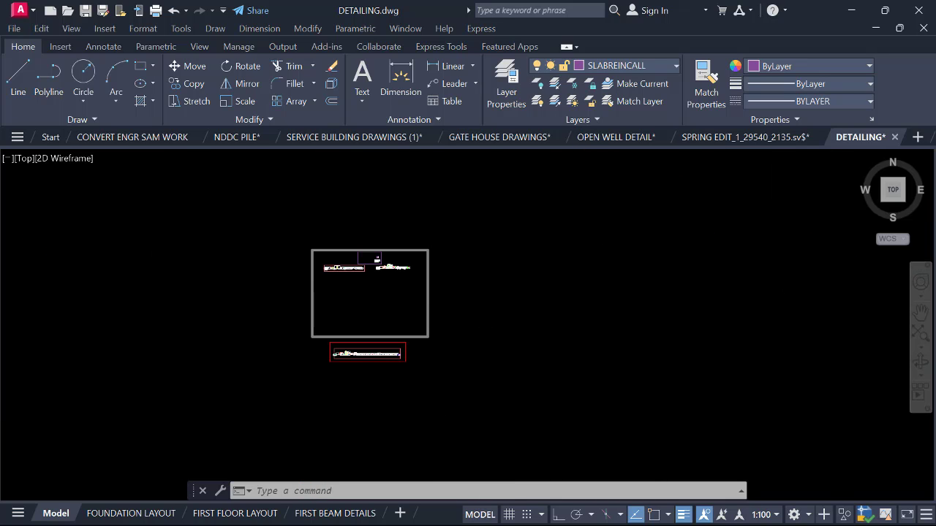
{"action": "scroll", "coordinate": [373, 267], "scroll_direction": "up", "scroll_amount": 10}
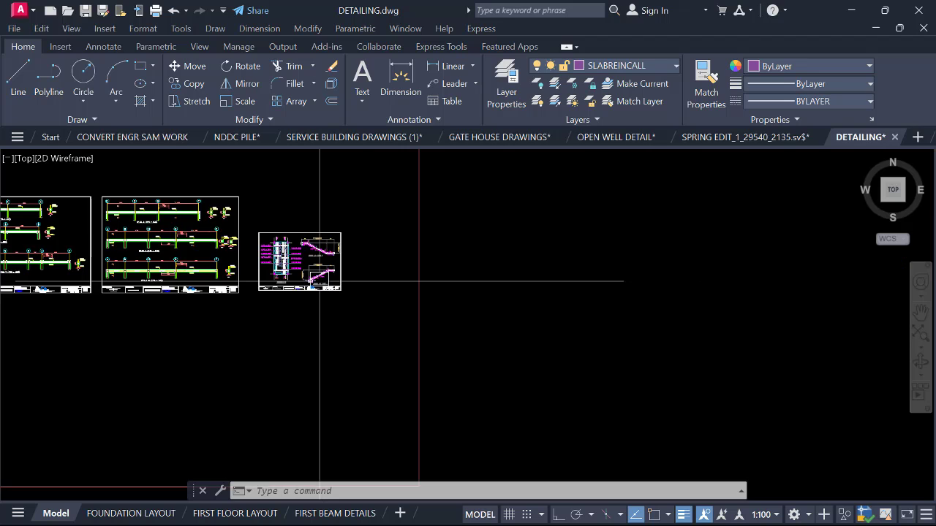
{"action": "scroll", "coordinate": [287, 263], "scroll_direction": "up", "scroll_amount": 4}
{"action": "middle_click_drag", "start_coordinate": [286, 253], "coordinate": [265, 300]}
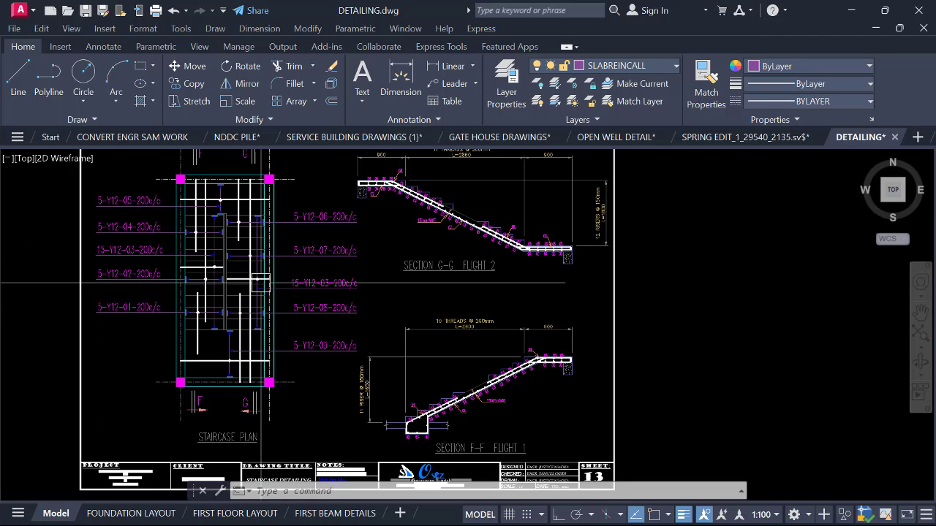
{"action": "scroll", "coordinate": [370, 232], "scroll_direction": "down", "scroll_amount": 8}
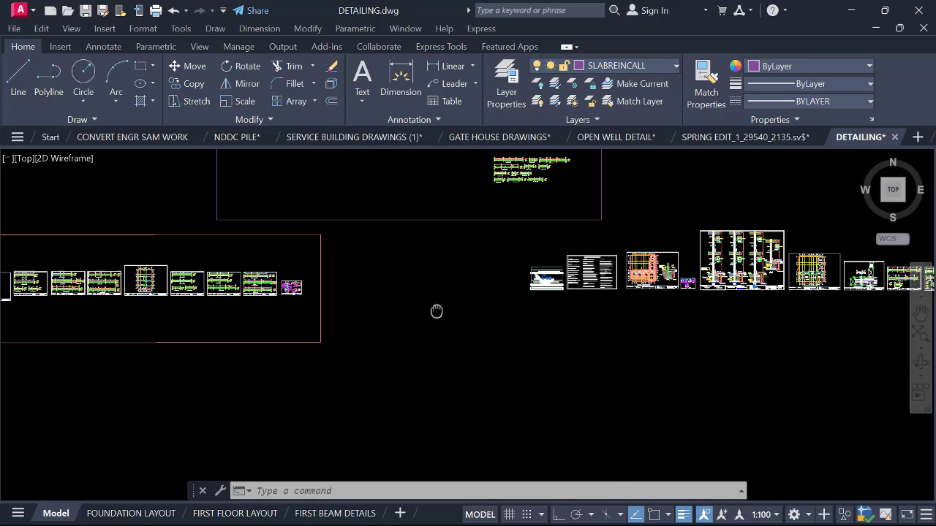
Examine the loose staircase reinforcement plan and its flight sections A-A and B-B above the roof beam details in the purple boundary.
{"action": "middle_click_drag", "start_coordinate": [555, 315], "coordinate": [494, 395]}
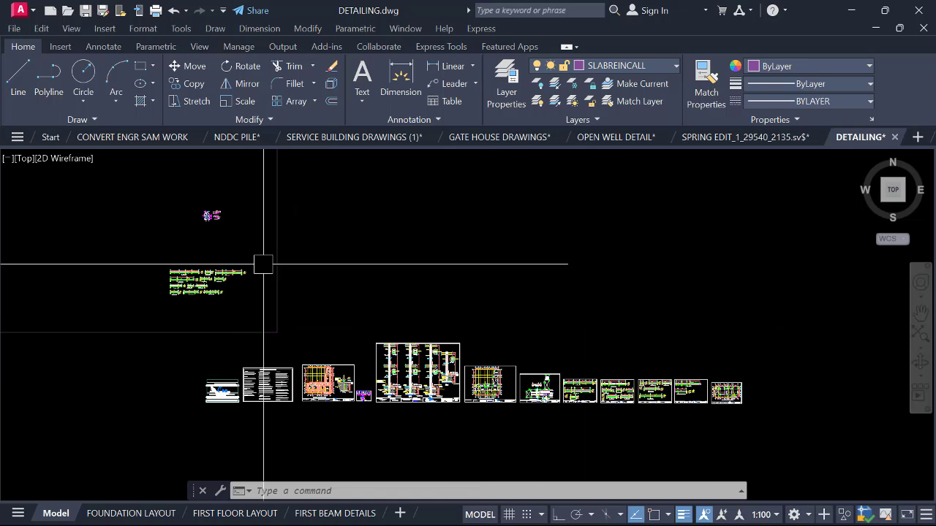
{"action": "scroll", "coordinate": [191, 201], "scroll_direction": "up", "scroll_amount": 2}
{"action": "scroll", "coordinate": [284, 249], "scroll_direction": "up", "scroll_amount": 2}
{"action": "scroll", "coordinate": [158, 202], "scroll_direction": "up", "scroll_amount": 5}
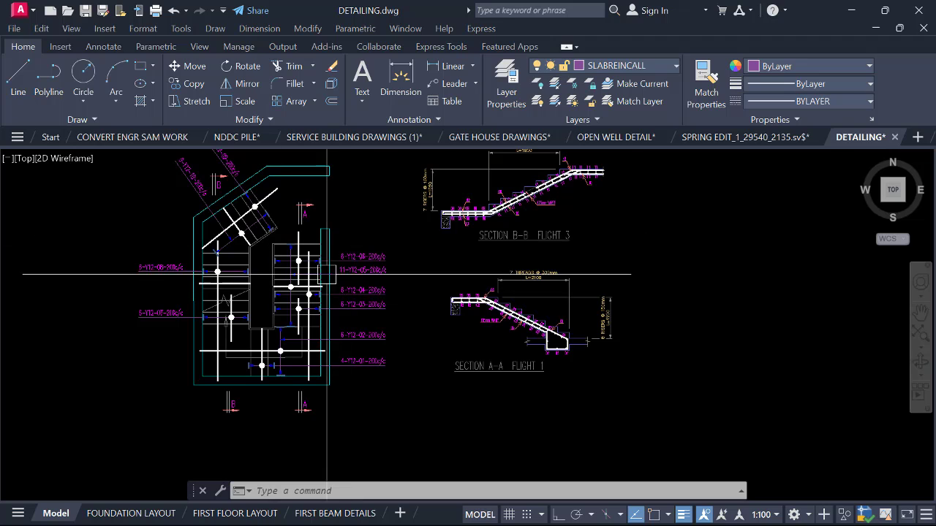
{"action": "scroll", "coordinate": [429, 244], "scroll_direction": "up", "scroll_amount": 2}
{"action": "scroll", "coordinate": [327, 265], "scroll_direction": "down", "scroll_amount": 4}
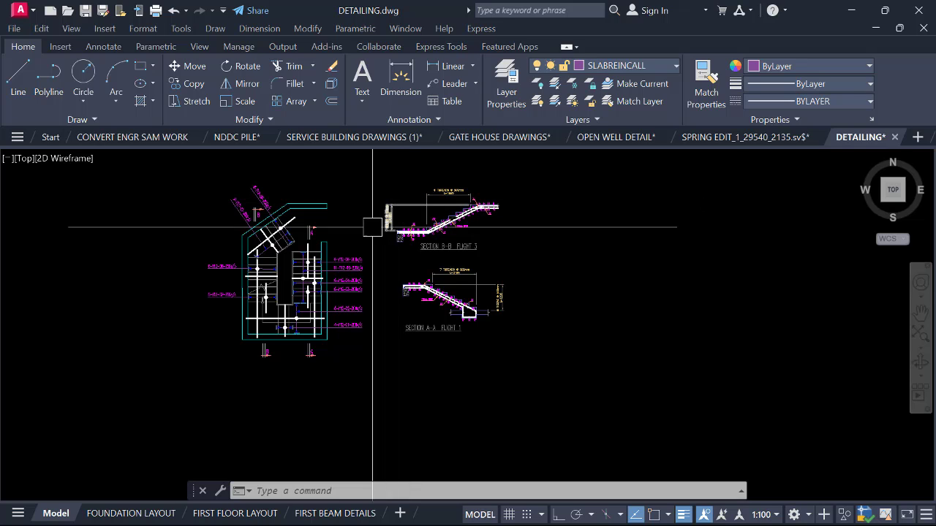
{"action": "scroll", "coordinate": [337, 242], "scroll_direction": "down", "scroll_amount": 2}
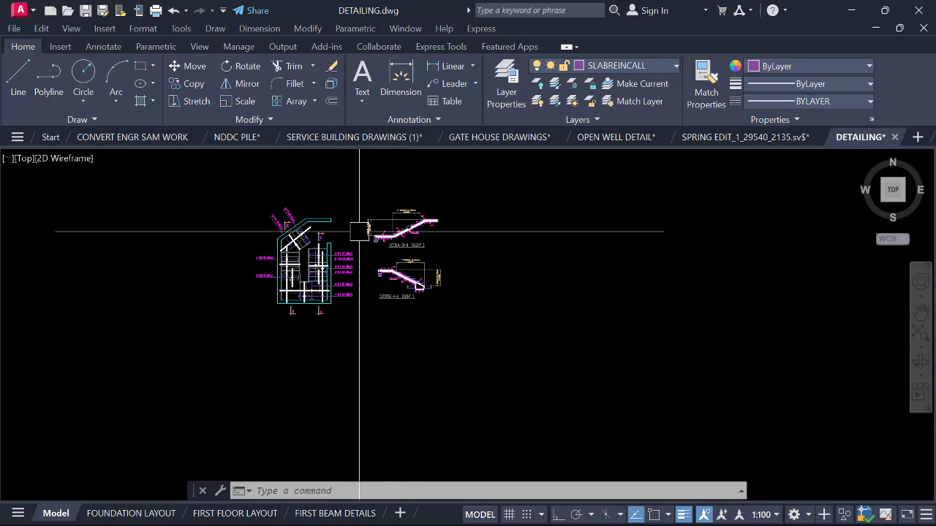
{"action": "scroll", "coordinate": [325, 245], "scroll_direction": "up", "scroll_amount": 4}
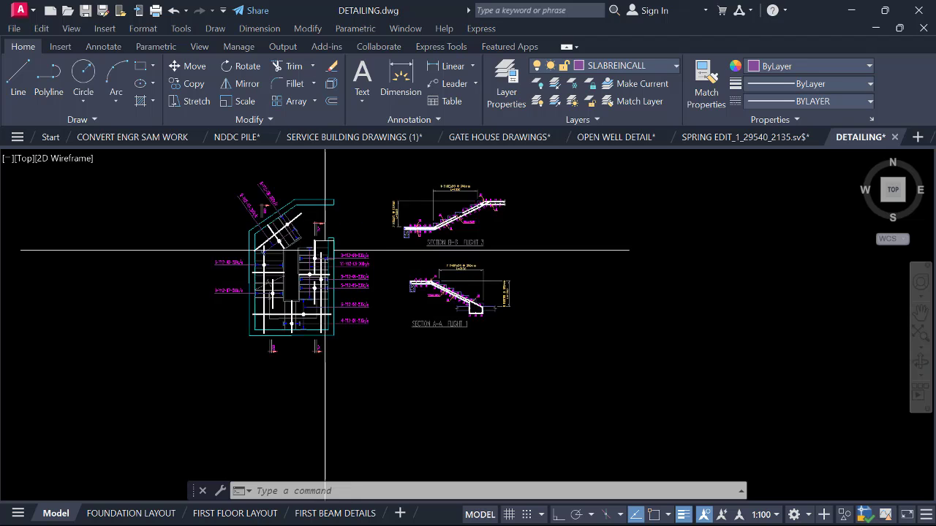
{"action": "scroll", "coordinate": [336, 234], "scroll_direction": "down", "scroll_amount": 2}
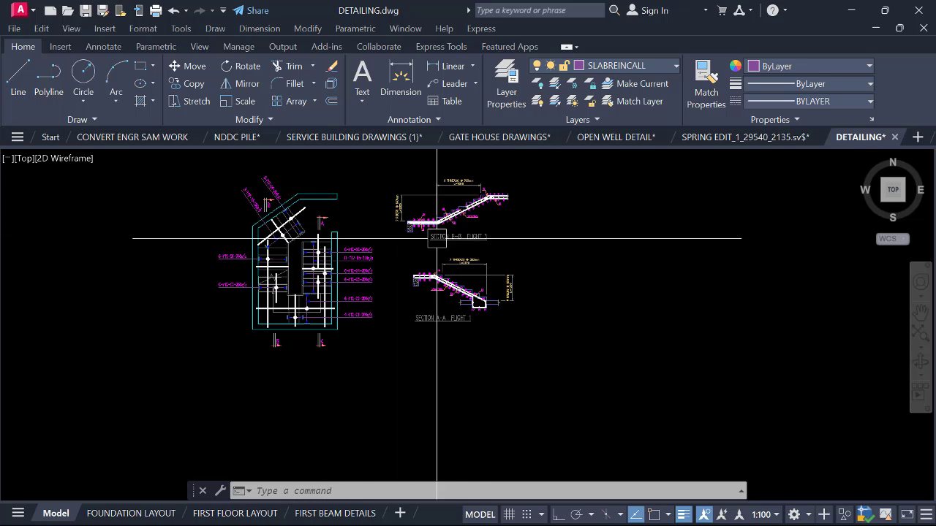
{"action": "scroll", "coordinate": [356, 245], "scroll_direction": "up", "scroll_amount": 2}
{"action": "scroll", "coordinate": [358, 246], "scroll_direction": "down", "scroll_amount": 6}
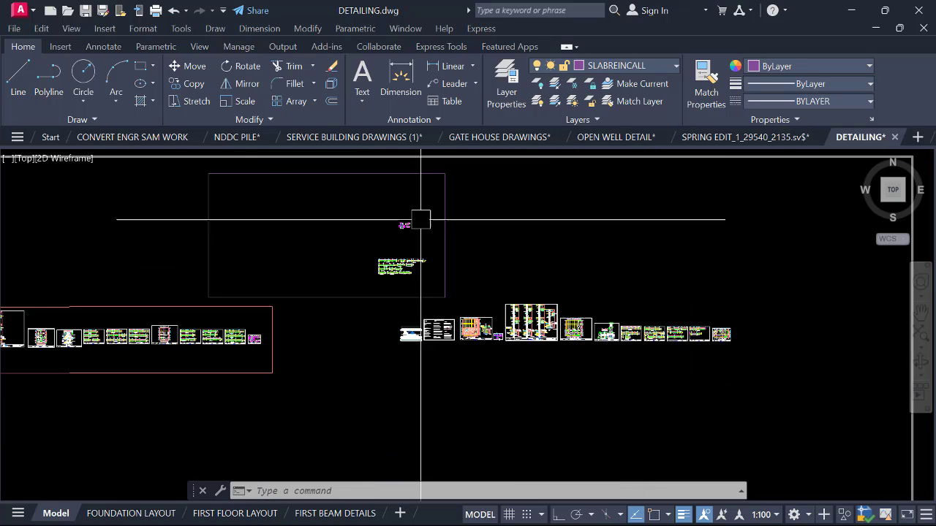
Review the column detail sheet 03 and its neighbouring sheets in the arranged row.
{"action": "scroll", "coordinate": [548, 340], "scroll_direction": "up", "scroll_amount": 3}
{"action": "scroll", "coordinate": [549, 293], "scroll_direction": "up", "scroll_amount": 4}
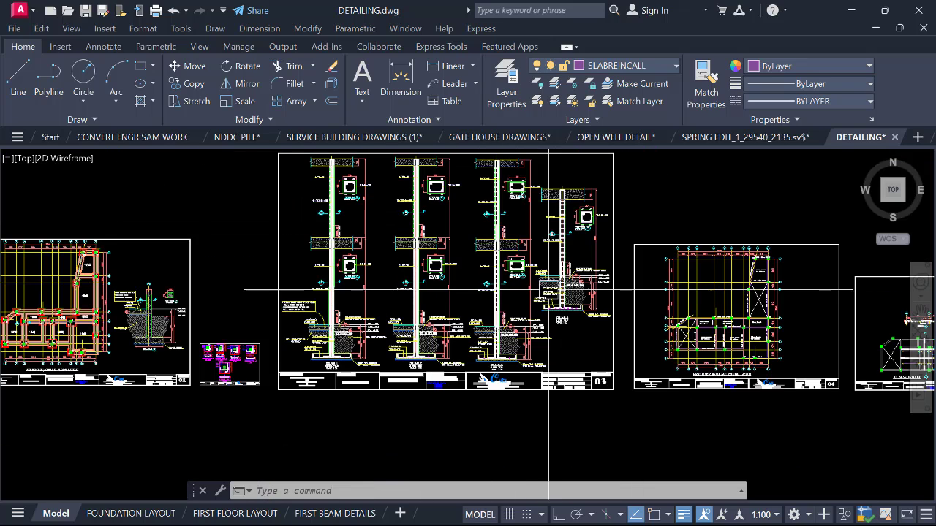
{"action": "middle_click_drag", "start_coordinate": [539, 291], "coordinate": [438, 325]}
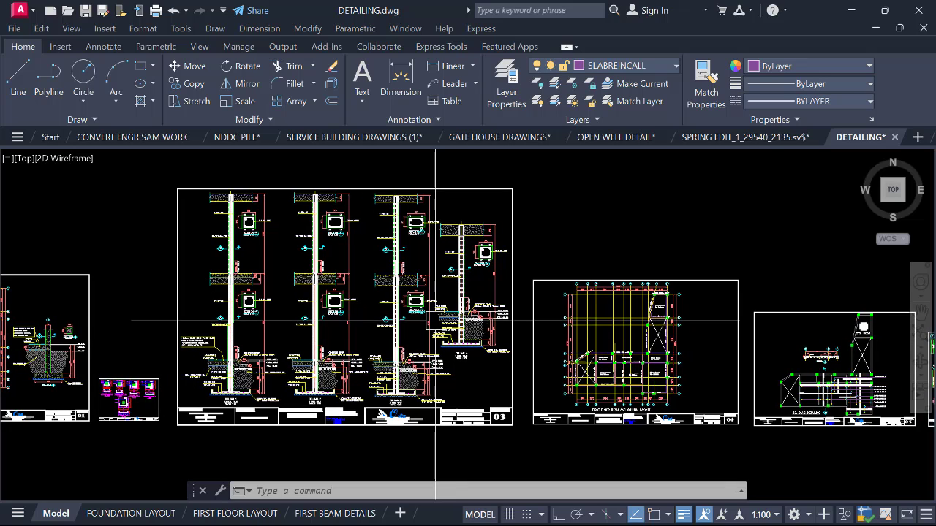
{"action": "mouse_move", "coordinate": [437, 318]}
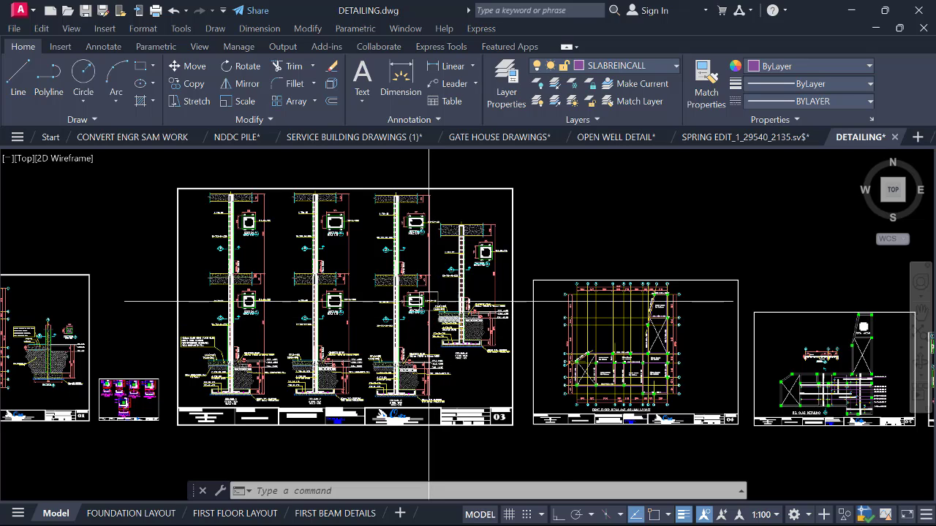
{"action": "mouse_move", "coordinate": [429, 301]}
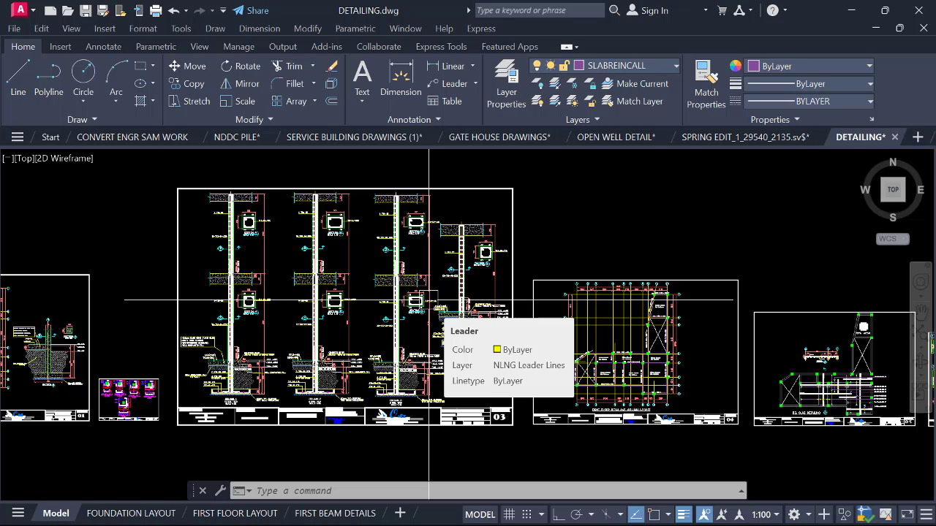
{"action": "scroll", "coordinate": [355, 267], "scroll_direction": "down", "scroll_amount": 2}
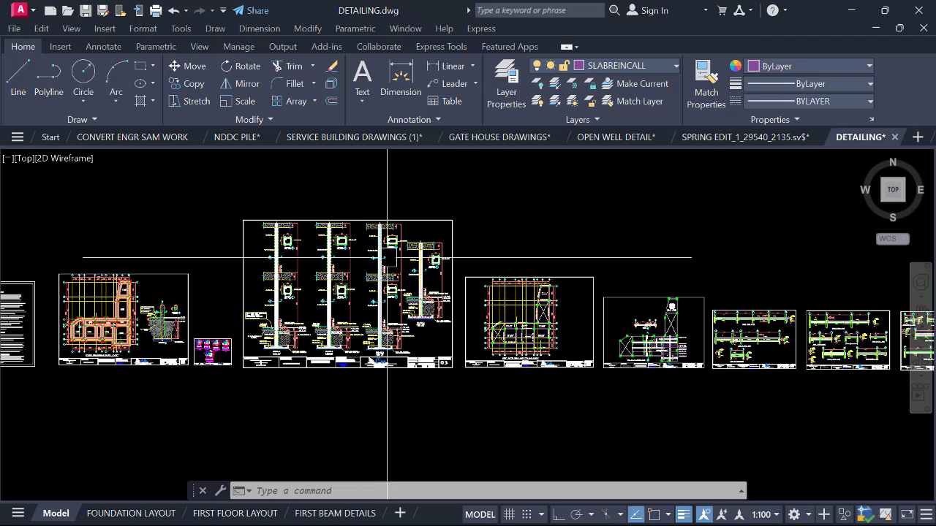
{"action": "scroll", "coordinate": [387, 258], "scroll_direction": "up", "scroll_amount": 4}
{"action": "scroll", "coordinate": [378, 257], "scroll_direction": "down", "scroll_amount": 5}
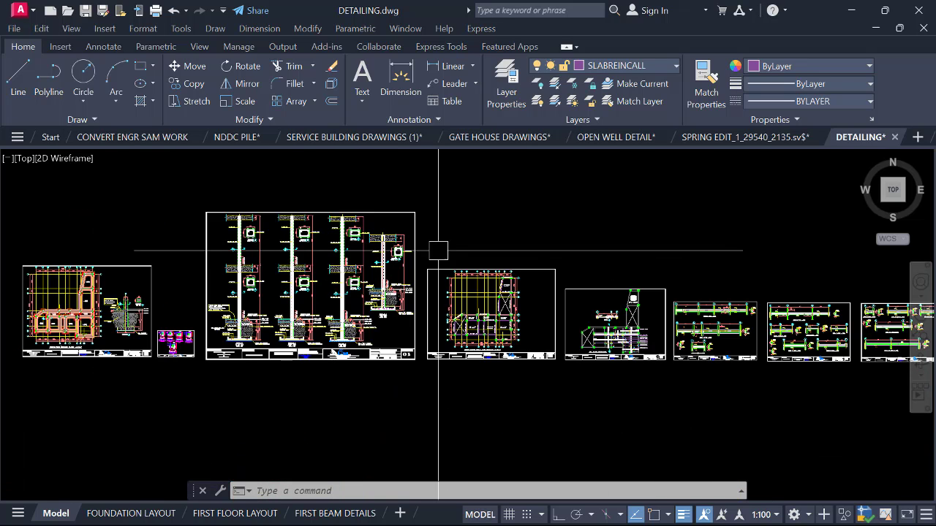
{"action": "scroll", "coordinate": [436, 251], "scroll_direction": "down", "scroll_amount": 1}
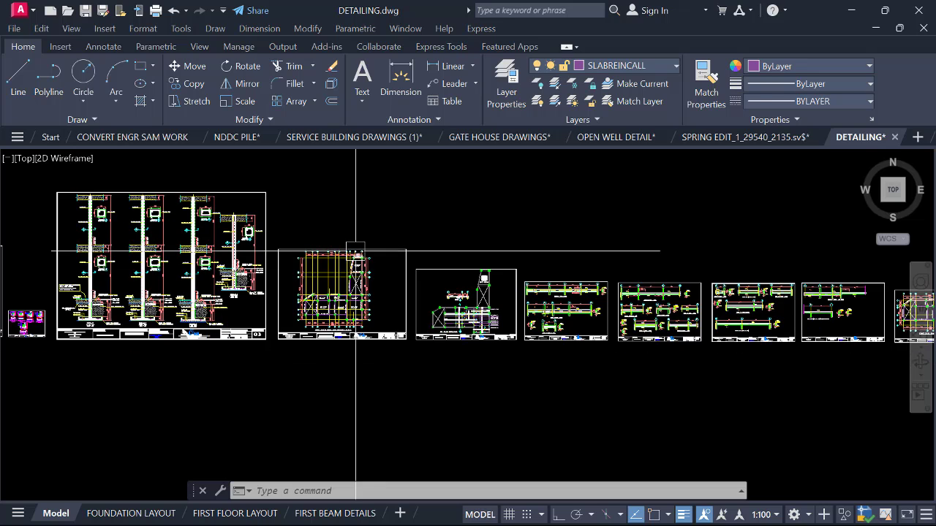
{"action": "mouse_move", "coordinate": [356, 250]}
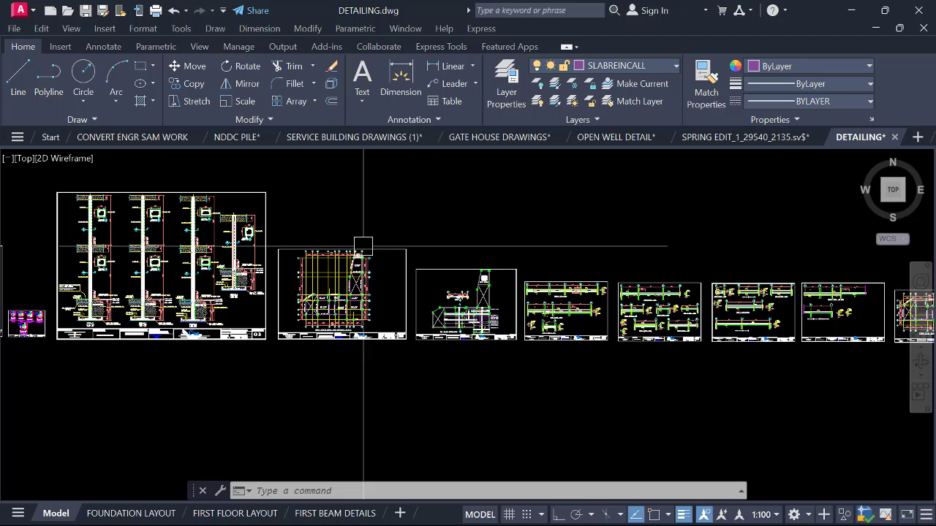
Inspect the first floor beam and column layout on sheet 04, and review the slab and beam sheets following it.
{"action": "scroll", "coordinate": [330, 268], "scroll_direction": "up", "scroll_amount": 4}
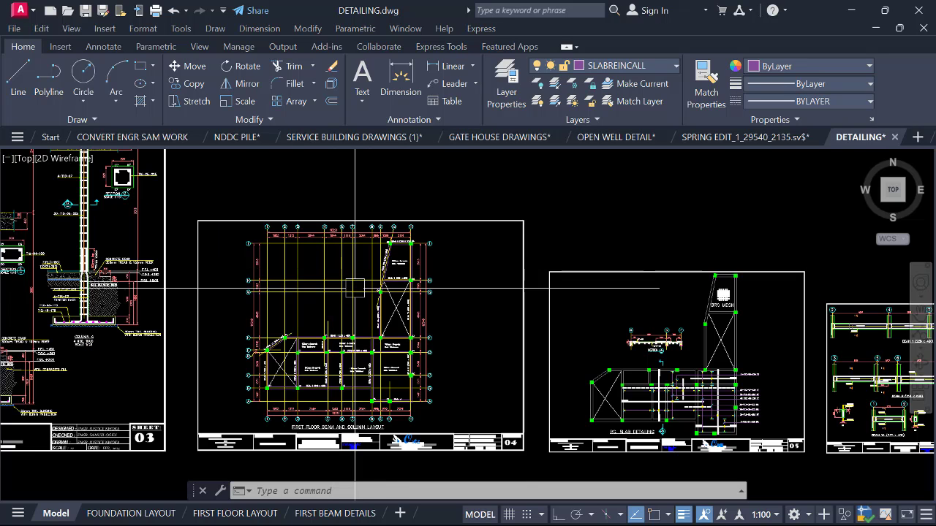
{"action": "middle_click_drag", "start_coordinate": [353, 288], "coordinate": [312, 253]}
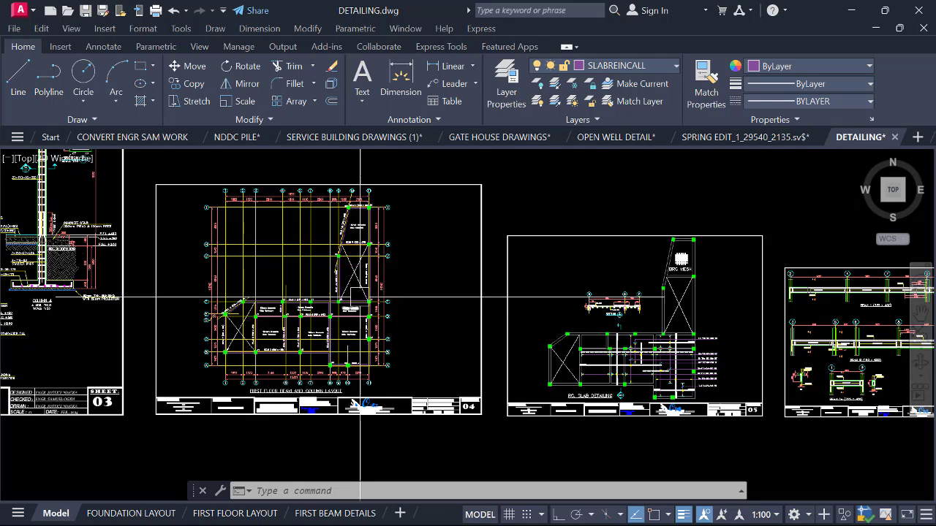
{"action": "scroll", "coordinate": [365, 285], "scroll_direction": "up", "scroll_amount": 5}
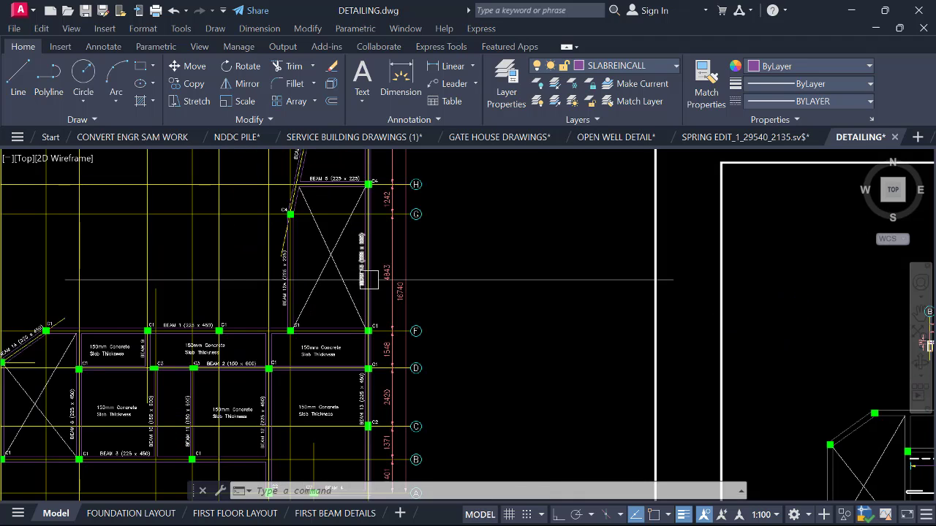
{"action": "scroll", "coordinate": [368, 279], "scroll_direction": "down", "scroll_amount": 3}
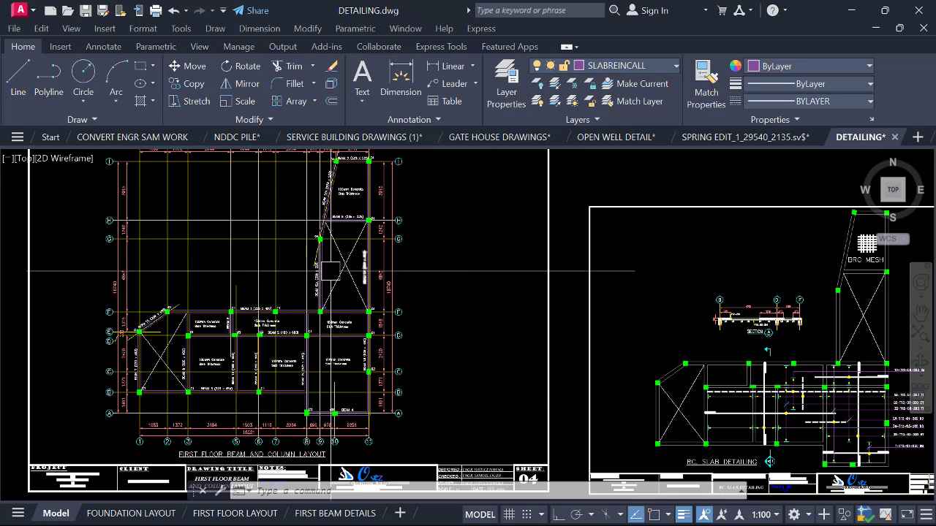
{"action": "scroll", "coordinate": [357, 276], "scroll_direction": "down", "scroll_amount": 4}
{"action": "middle_click_drag", "start_coordinate": [510, 281], "coordinate": [383, 262]}
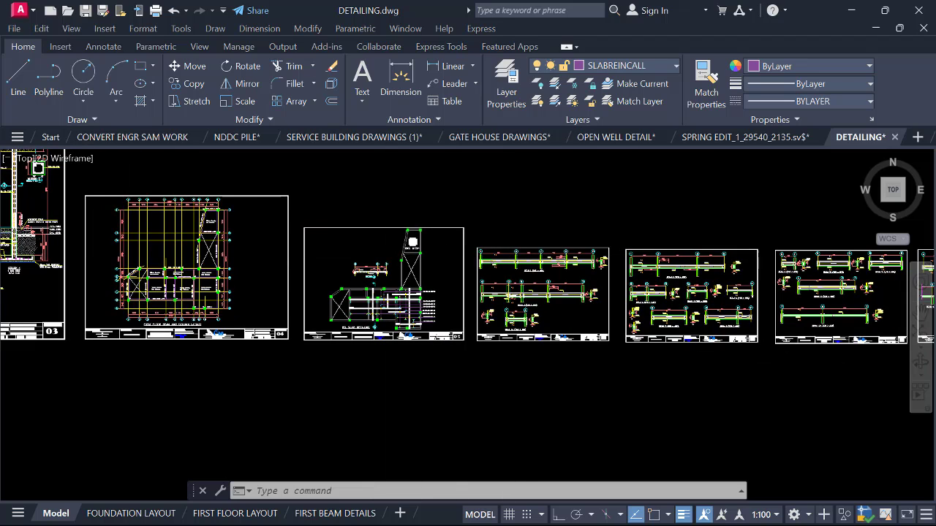
{"action": "scroll", "coordinate": [550, 278], "scroll_direction": "down", "scroll_amount": 2}
{"action": "middle_click_drag", "start_coordinate": [563, 271], "coordinate": [404, 273]}
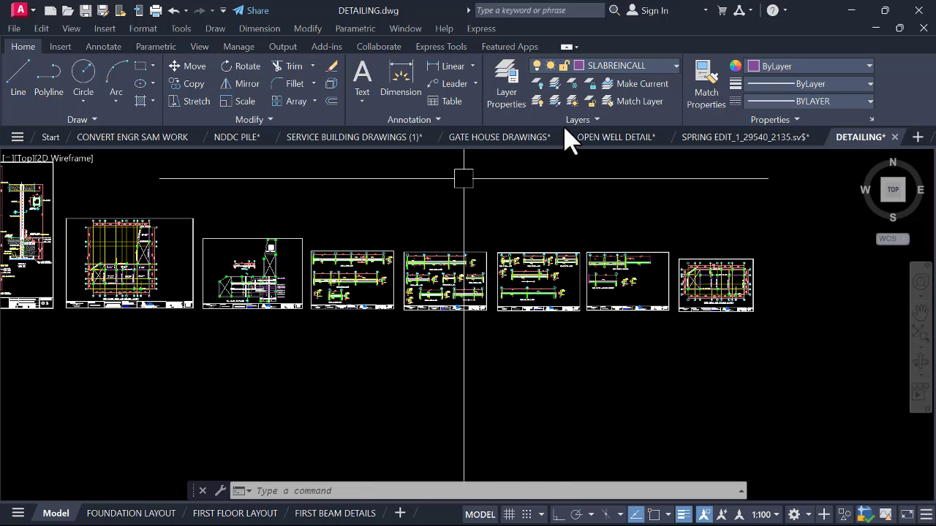